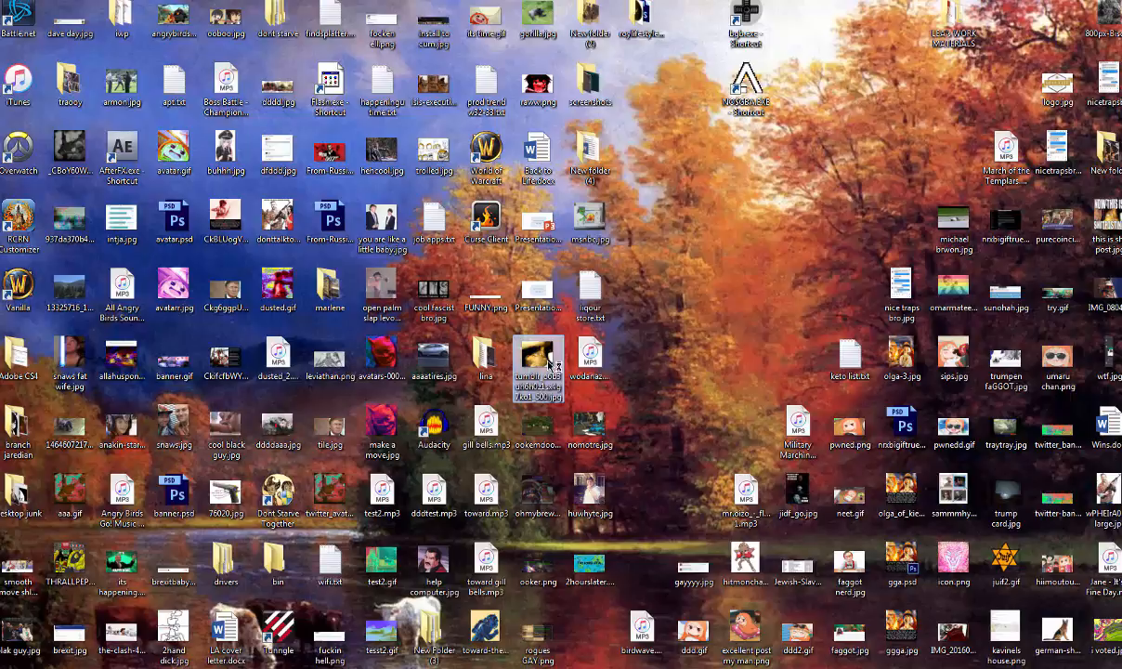
{"action": "double_click", "coordinate": [549, 388]}
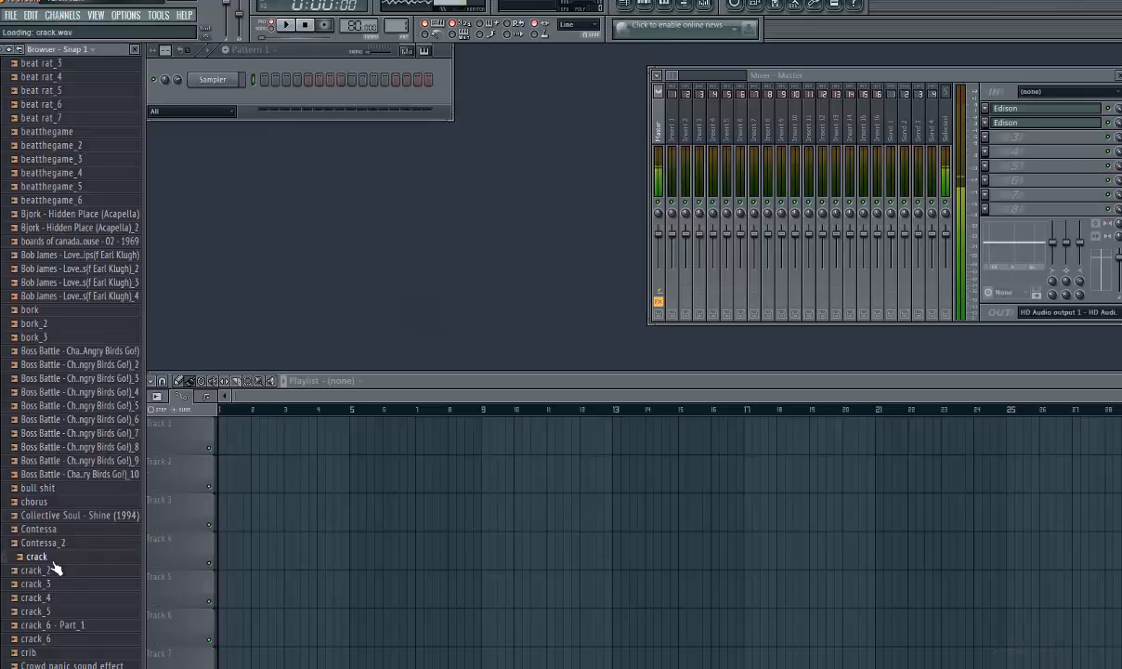
Audition the sliced beats 27 - Seven-Elven_2, 27 - Seven-Elven_3, 25 - Tokyo in Flames (Film Version)_2 and 22ss
{"action": "scroll", "coordinate": [54, 575], "scroll_direction": "down", "scroll_amount": 4}
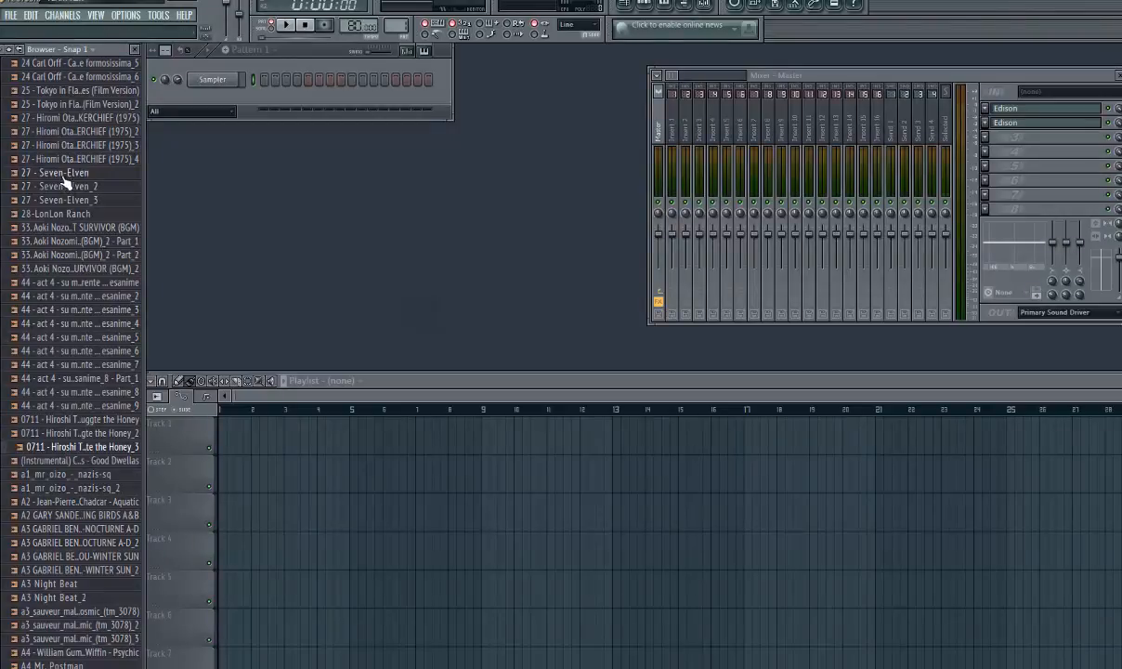
{"action": "scroll", "coordinate": [56, 278], "scroll_direction": "up", "scroll_amount": 2}
{"action": "left_click", "coordinate": [65, 268]}
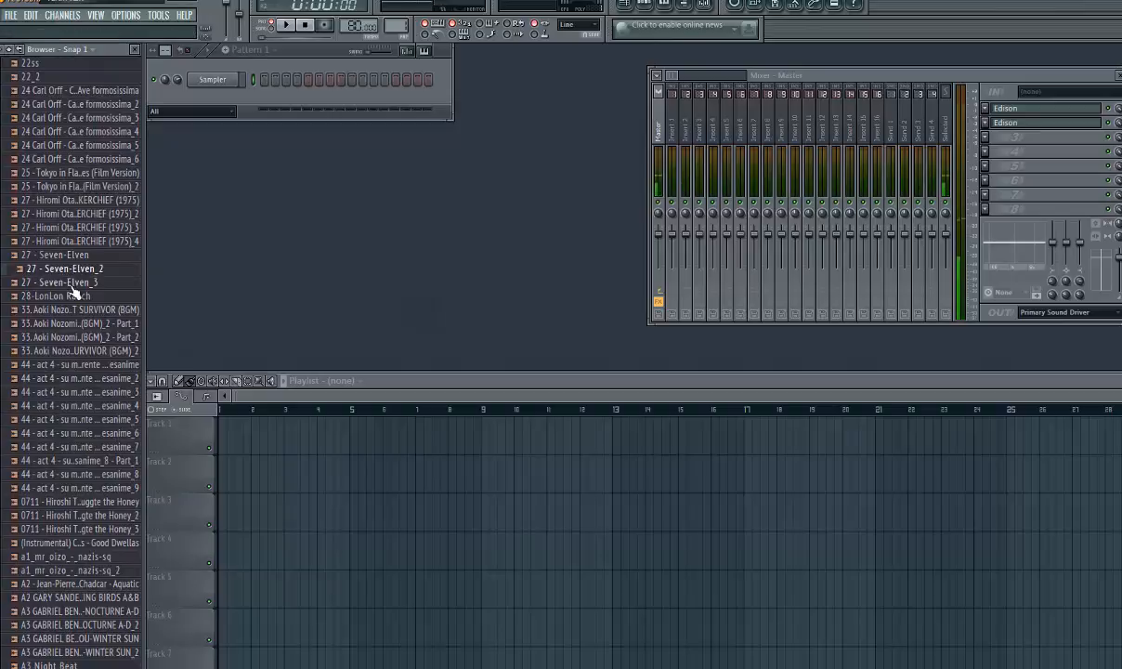
{"action": "left_click", "coordinate": [72, 284]}
{"action": "left_click", "coordinate": [67, 187]}
{"action": "scroll", "coordinate": [66, 307], "scroll_direction": "up", "scroll_amount": 1}
{"action": "scroll", "coordinate": [47, 297], "scroll_direction": "up", "scroll_amount": 3}
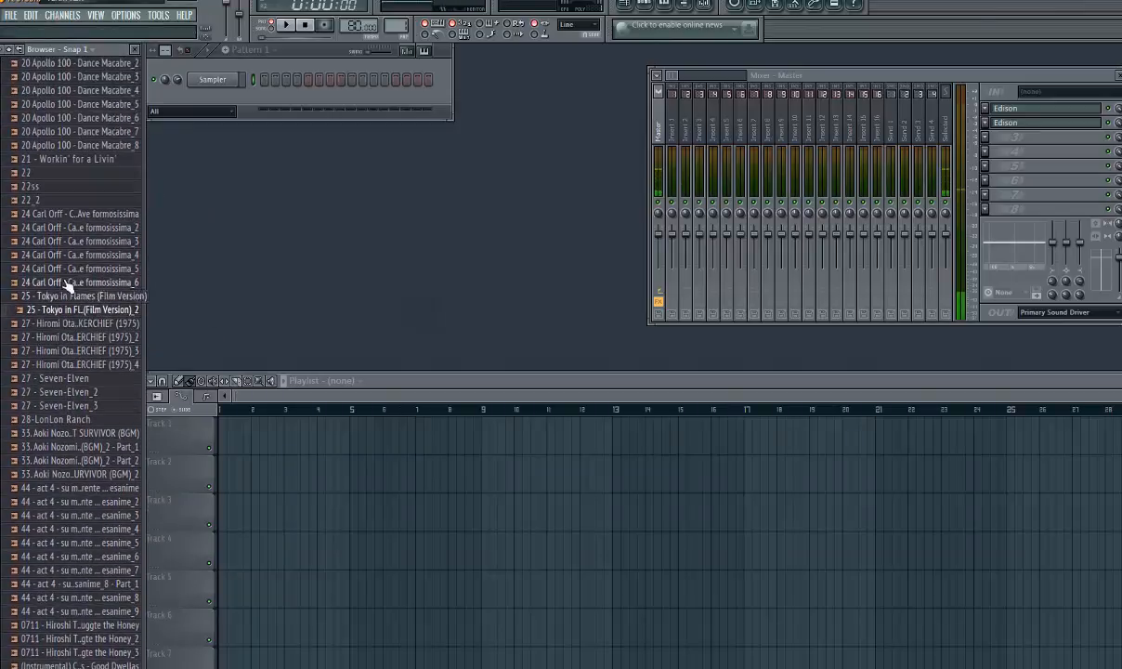
{"action": "left_click", "coordinate": [30, 186]}
{"action": "scroll", "coordinate": [37, 389], "scroll_direction": "up", "scroll_amount": 5}
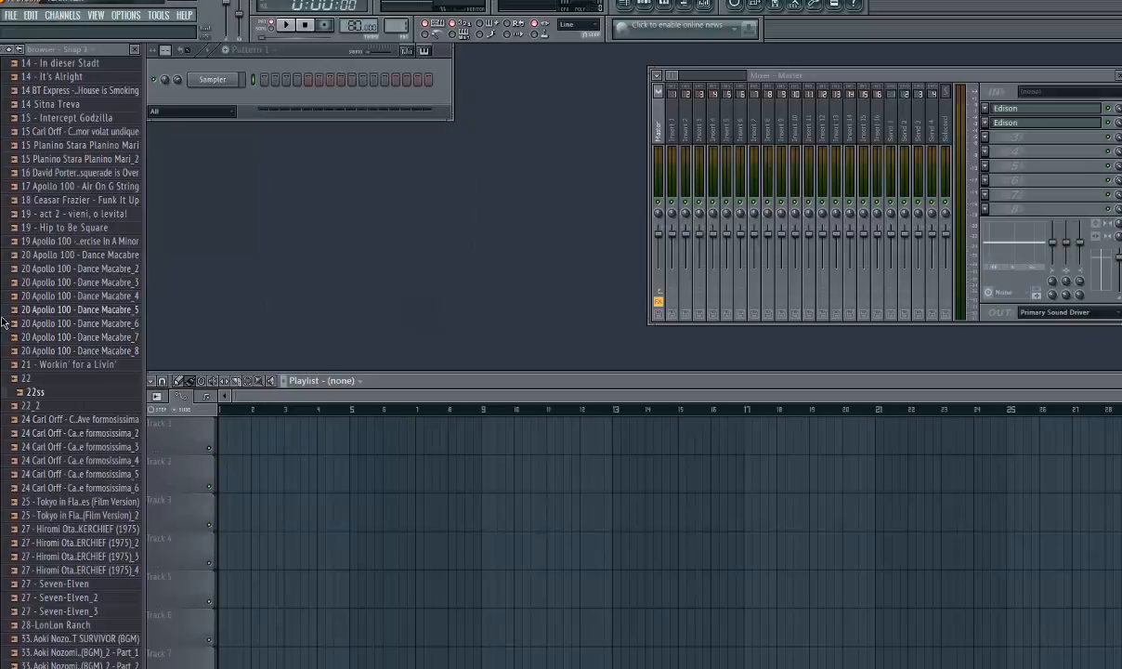
Audition 01 - Breath of Night_2, Danze Etrusche, Dragana I Slavej and Mars, The Bringer Of War, and collapse the Sliced beats folder
{"action": "scroll", "coordinate": [55, 413], "scroll_direction": "up", "scroll_amount": 20}
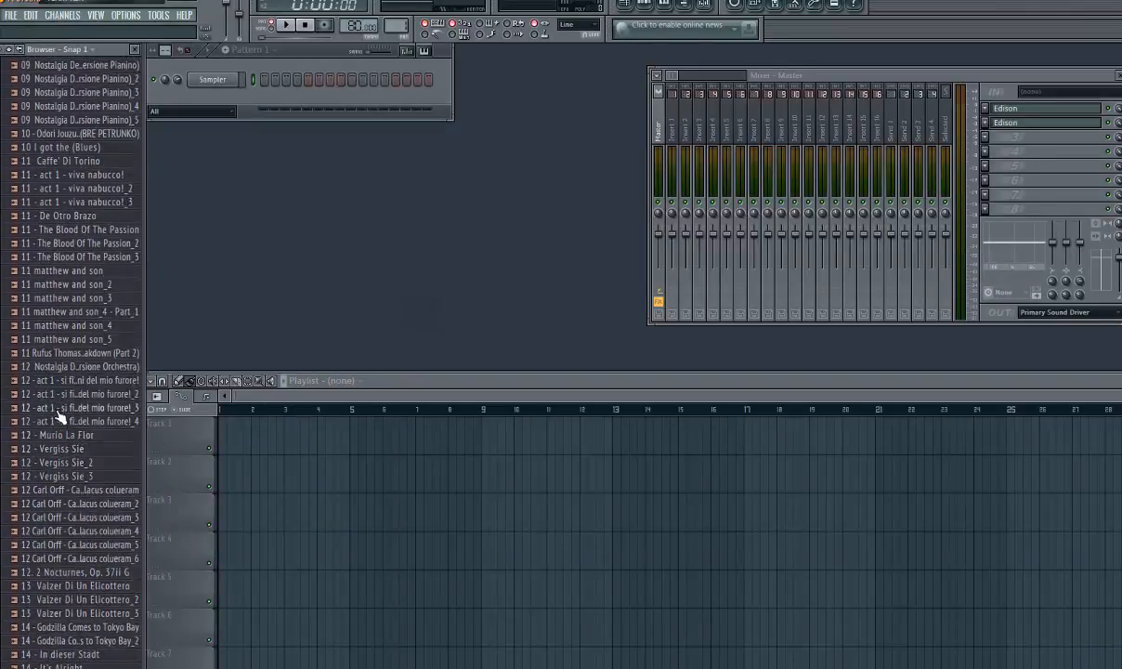
{"action": "scroll", "coordinate": [57, 419], "scroll_direction": "up", "scroll_amount": 20}
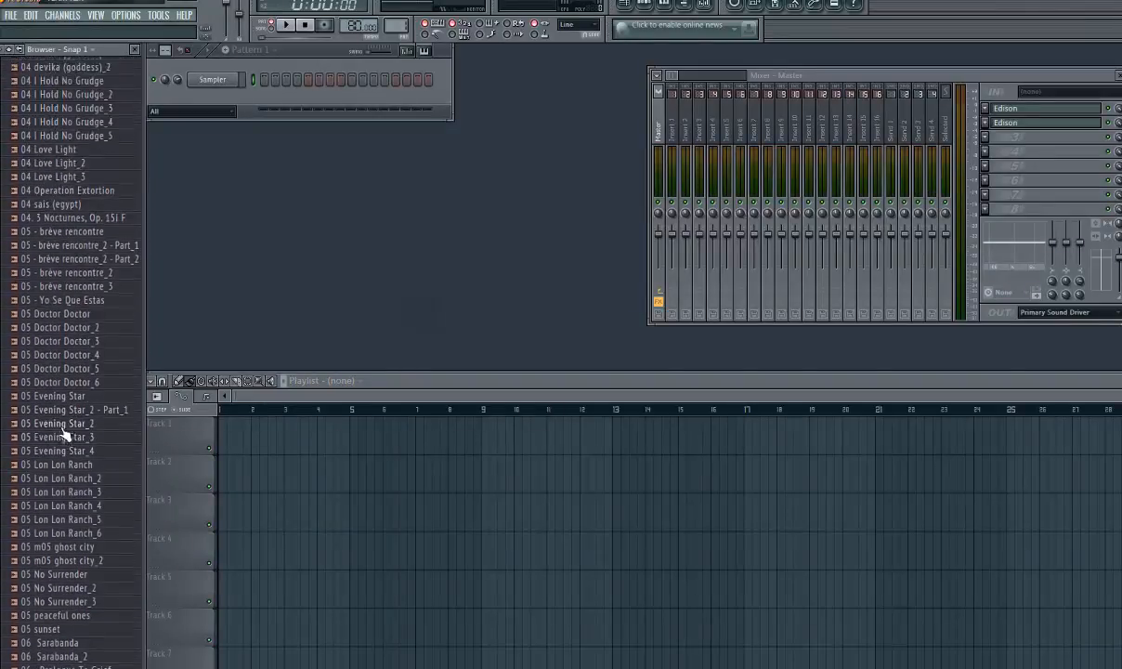
{"action": "scroll", "coordinate": [70, 462], "scroll_direction": "up", "scroll_amount": 20}
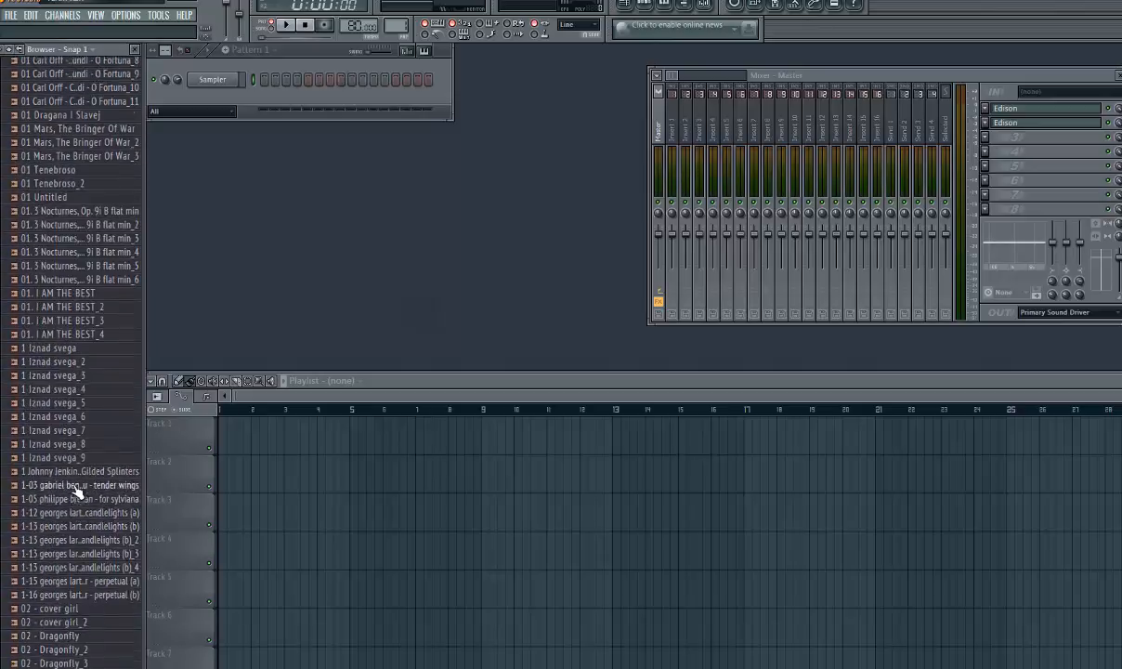
{"action": "scroll", "coordinate": [78, 492], "scroll_direction": "up", "scroll_amount": 12}
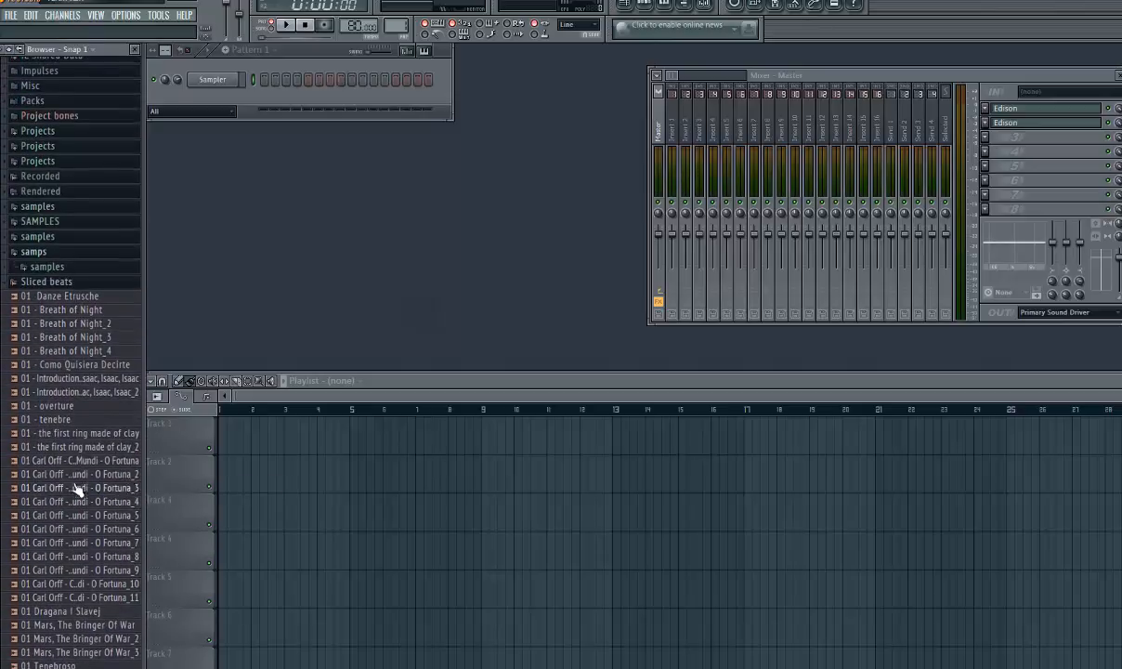
{"action": "left_click", "coordinate": [82, 324]}
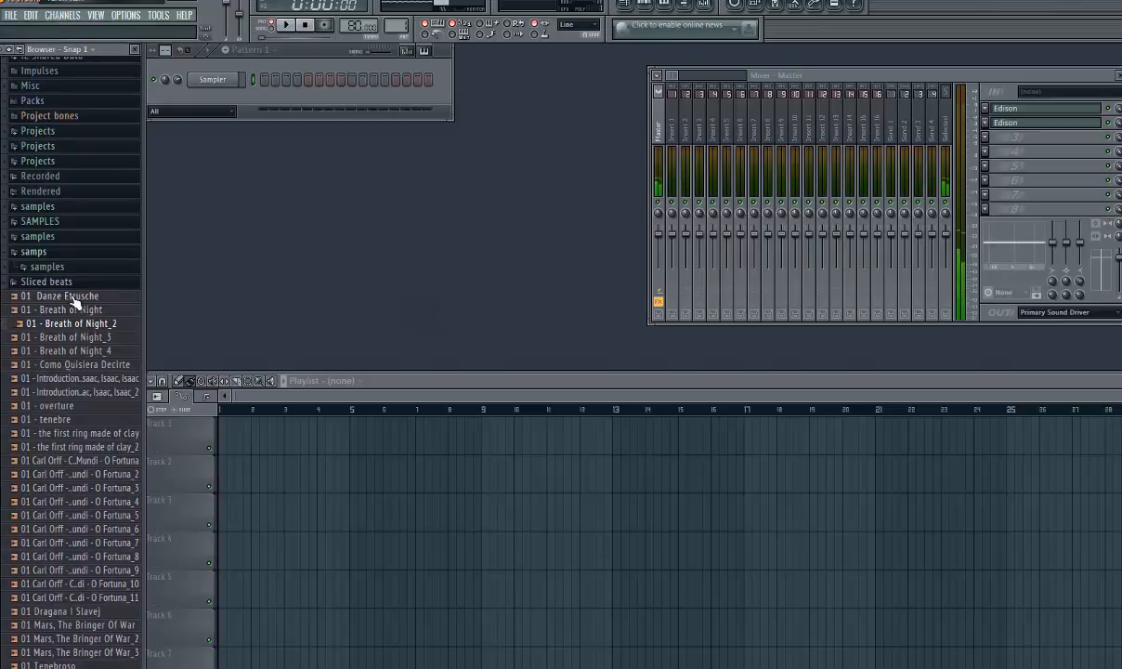
{"action": "left_click", "coordinate": [75, 297]}
{"action": "scroll", "coordinate": [83, 372], "scroll_direction": "down", "scroll_amount": 3}
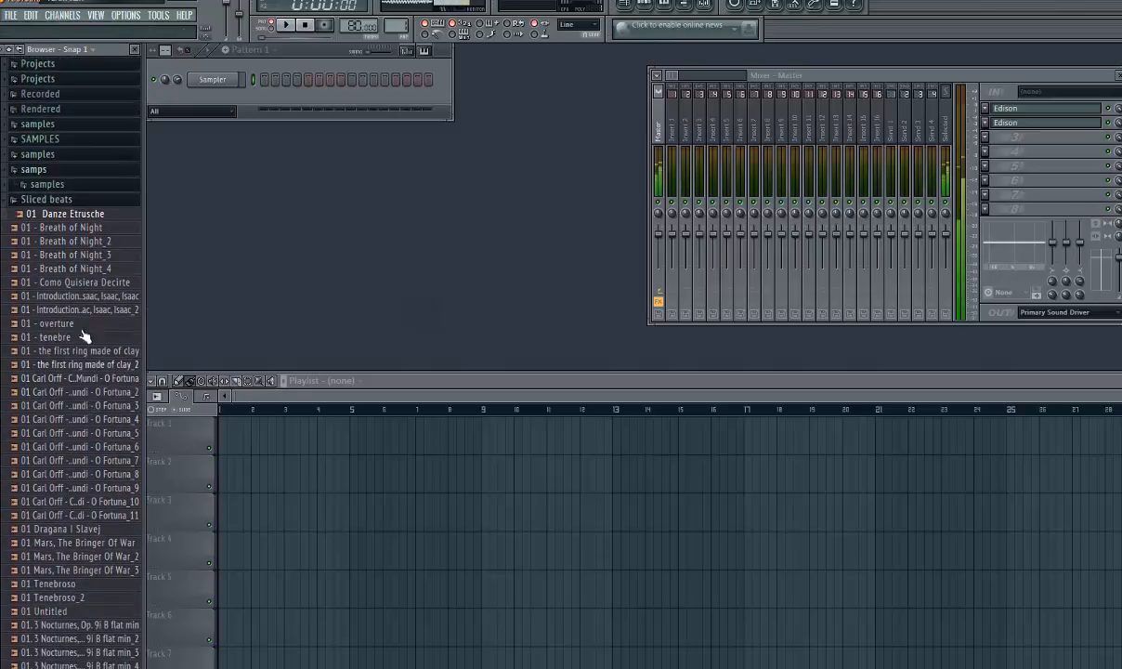
{"action": "left_click", "coordinate": [73, 529]}
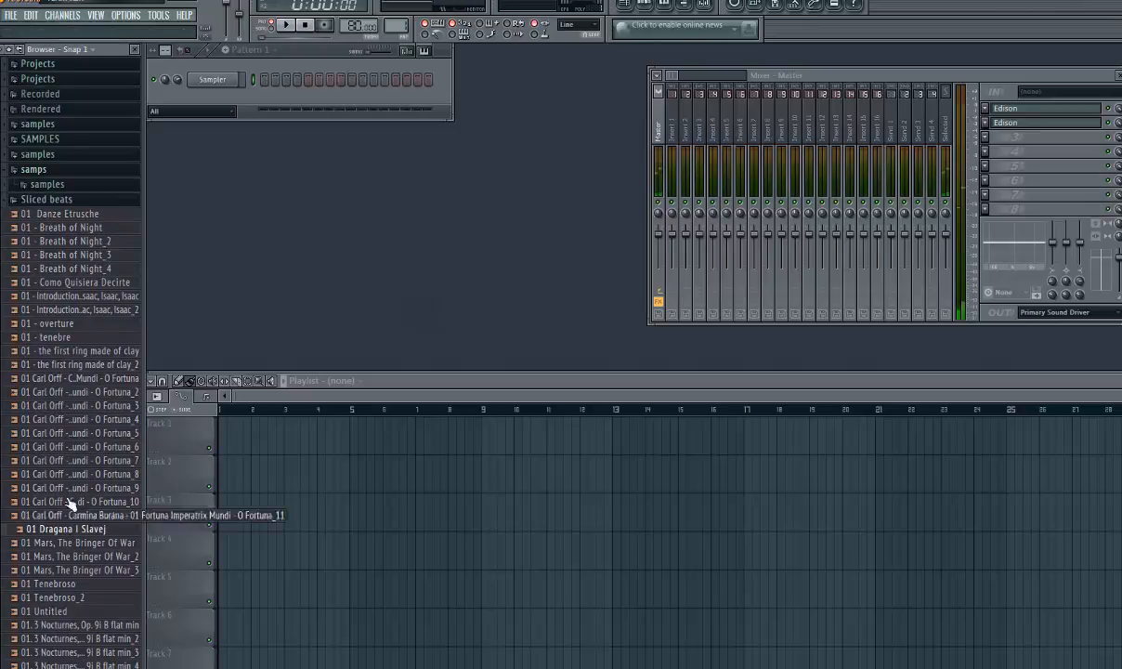
{"action": "left_click", "coordinate": [52, 542]}
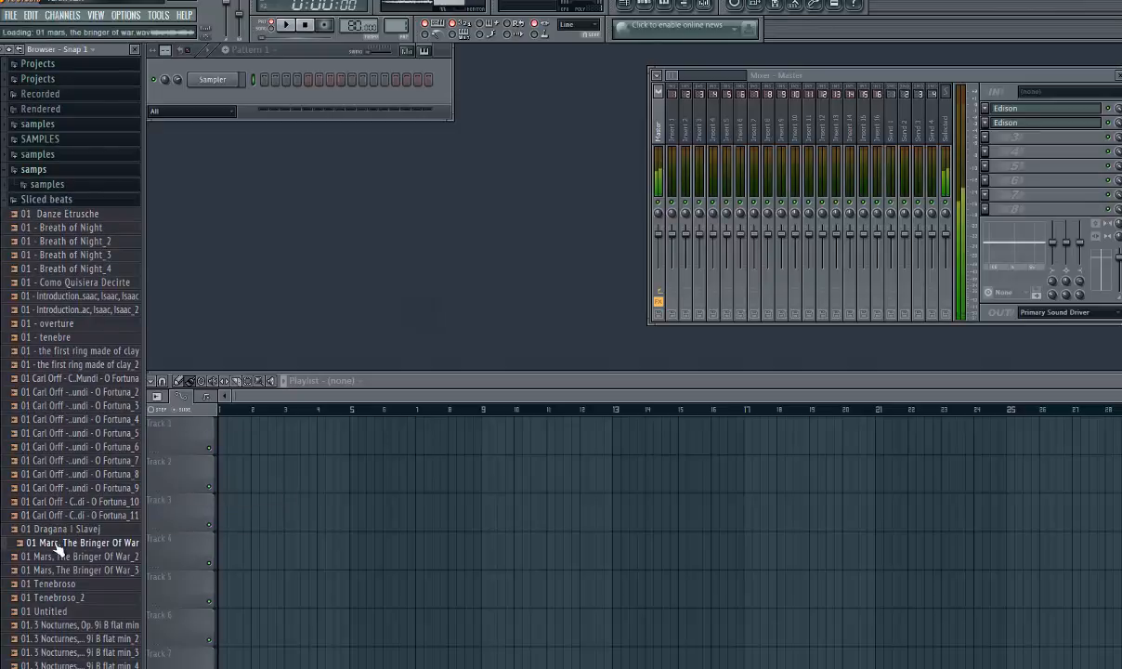
{"action": "left_click", "coordinate": [47, 199]}
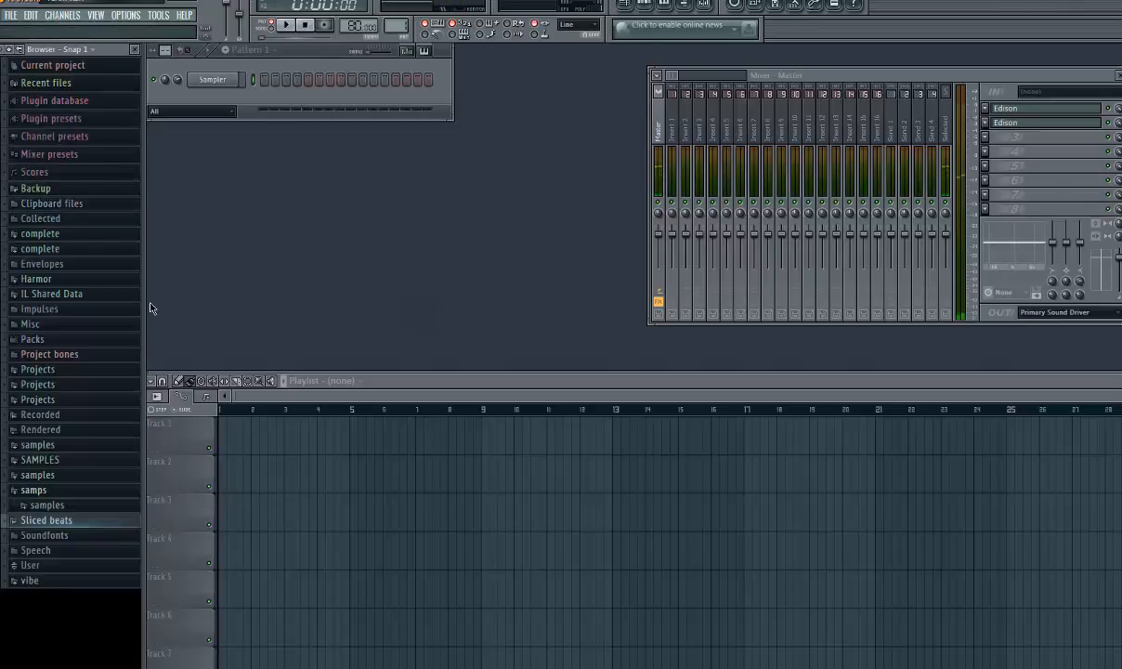
Switch the playlist to the Draw tool and select the Master track in the mixer
{"action": "left_click", "coordinate": [179, 381]}
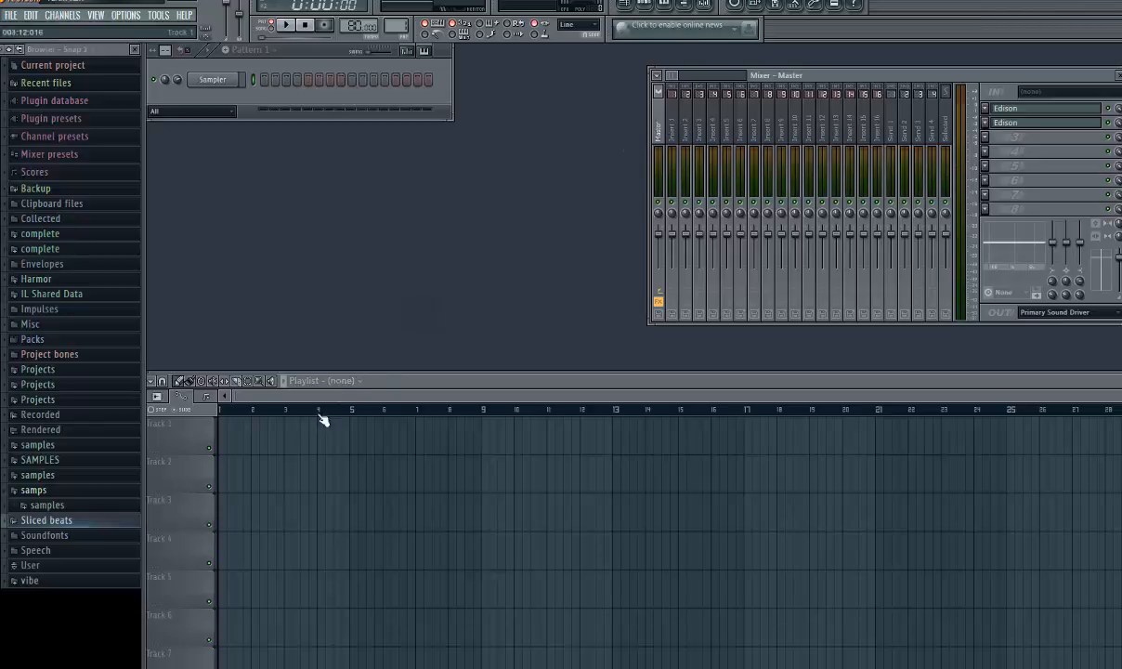
{"action": "left_click", "coordinate": [433, 399]}
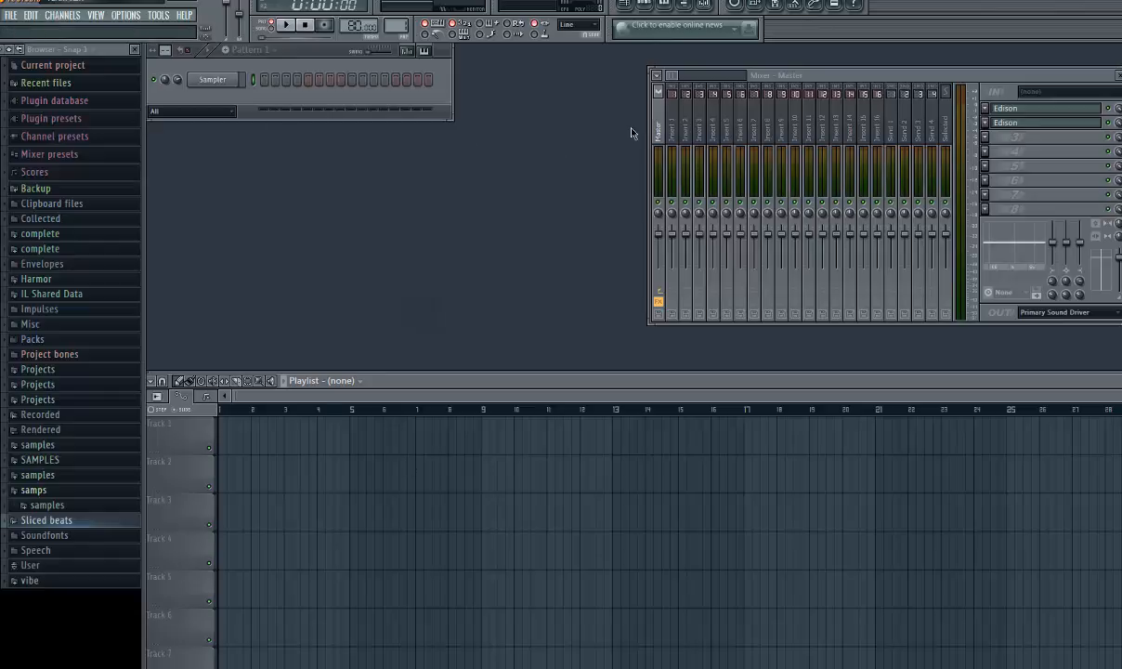
{"action": "left_click", "coordinate": [663, 119]}
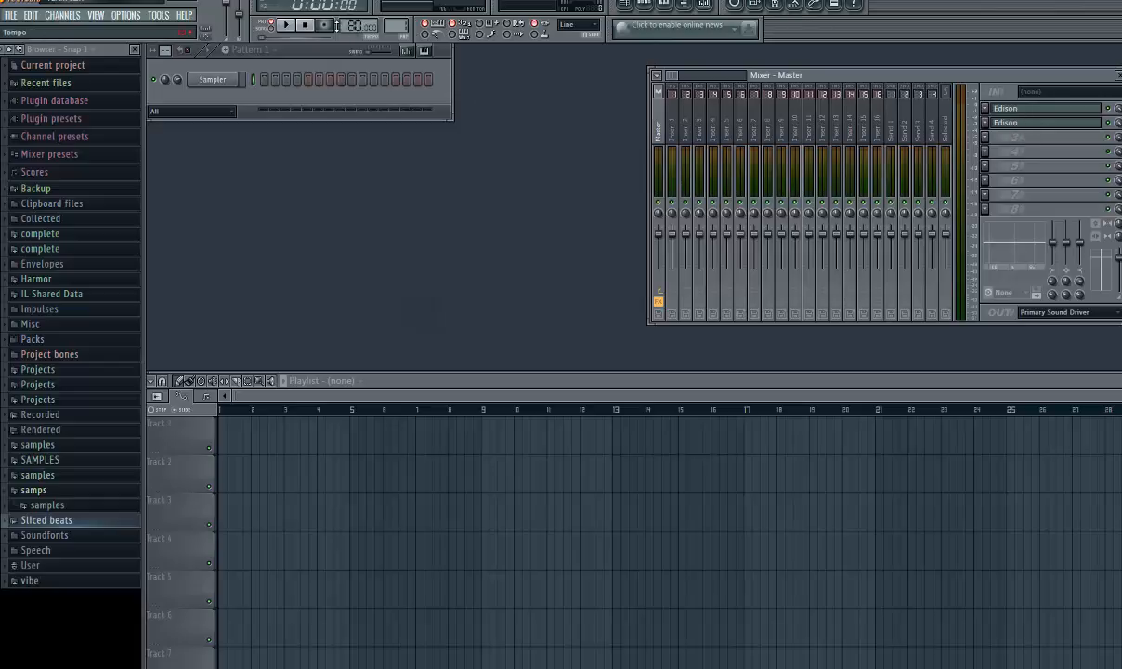
{"action": "left_click", "coordinate": [1029, 110]}
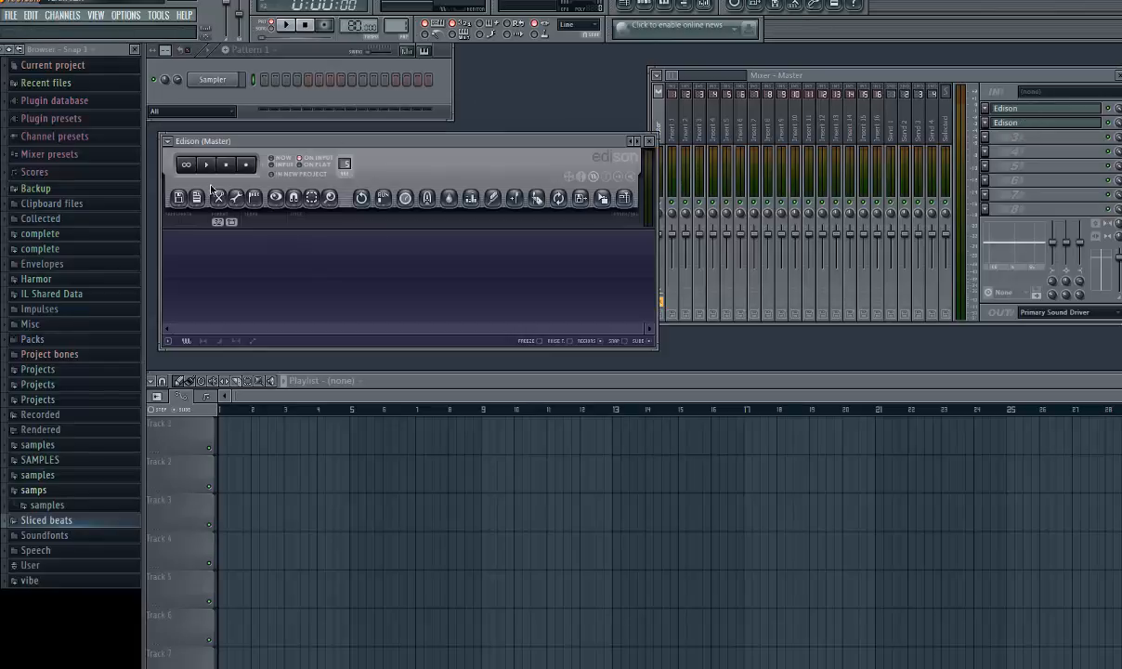
{"action": "left_click", "coordinate": [179, 198]}
{"action": "left_click", "coordinate": [184, 223]}
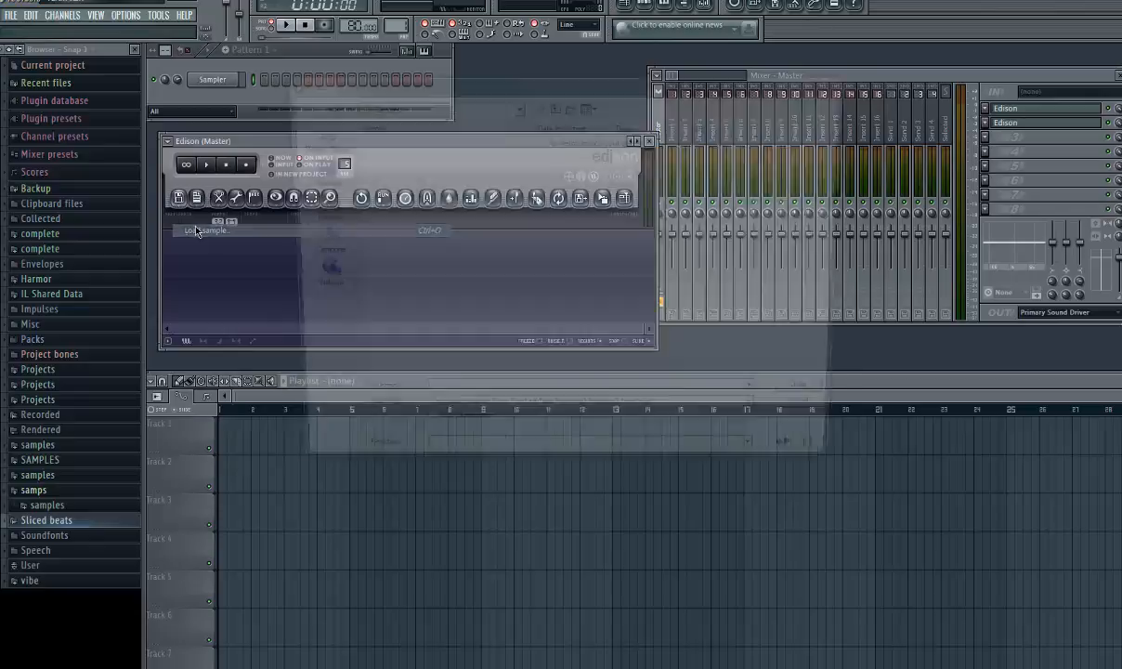
{"action": "left_click", "coordinate": [839, 80]}
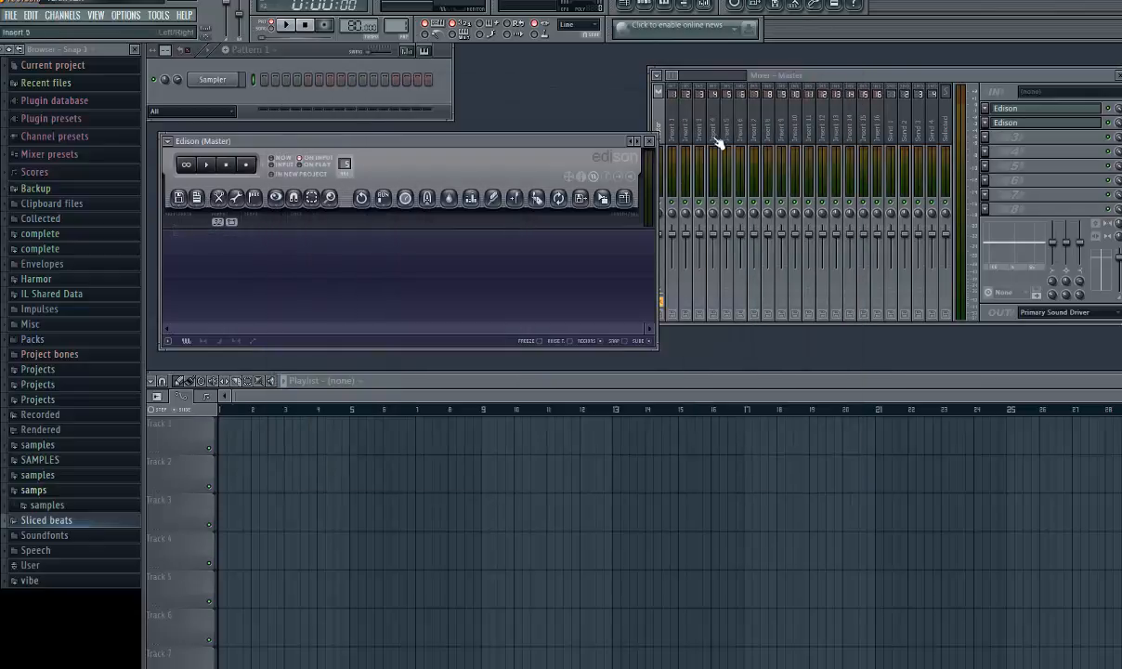
{"action": "left_click", "coordinate": [651, 142]}
Open the first Edison on the Master track and browse for a sample in the complete folder of soulseek-downloads on drive C:
{"action": "left_click", "coordinate": [1024, 110]}
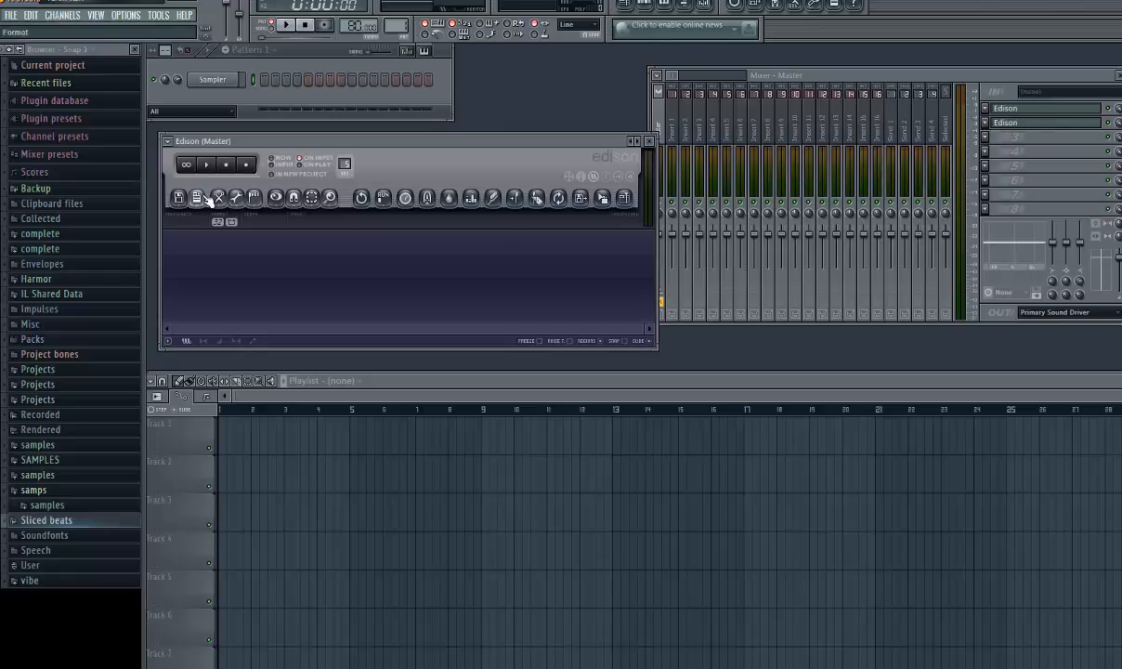
{"action": "left_click", "coordinate": [179, 198]}
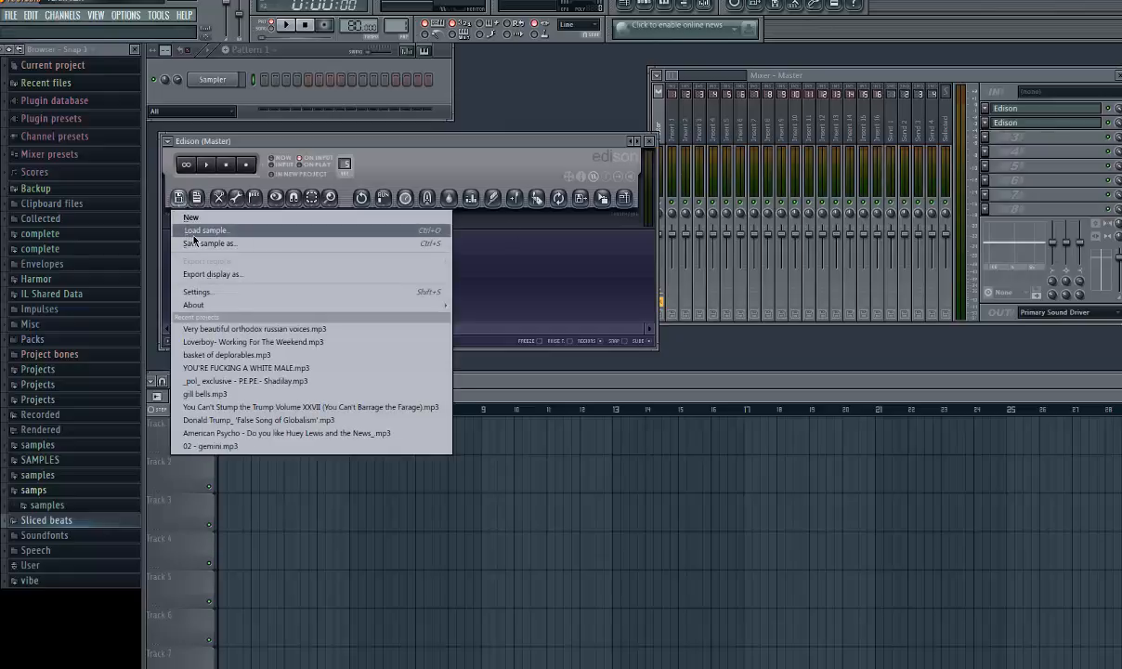
{"action": "left_click", "coordinate": [195, 230]}
{"action": "left_click", "coordinate": [316, 208]}
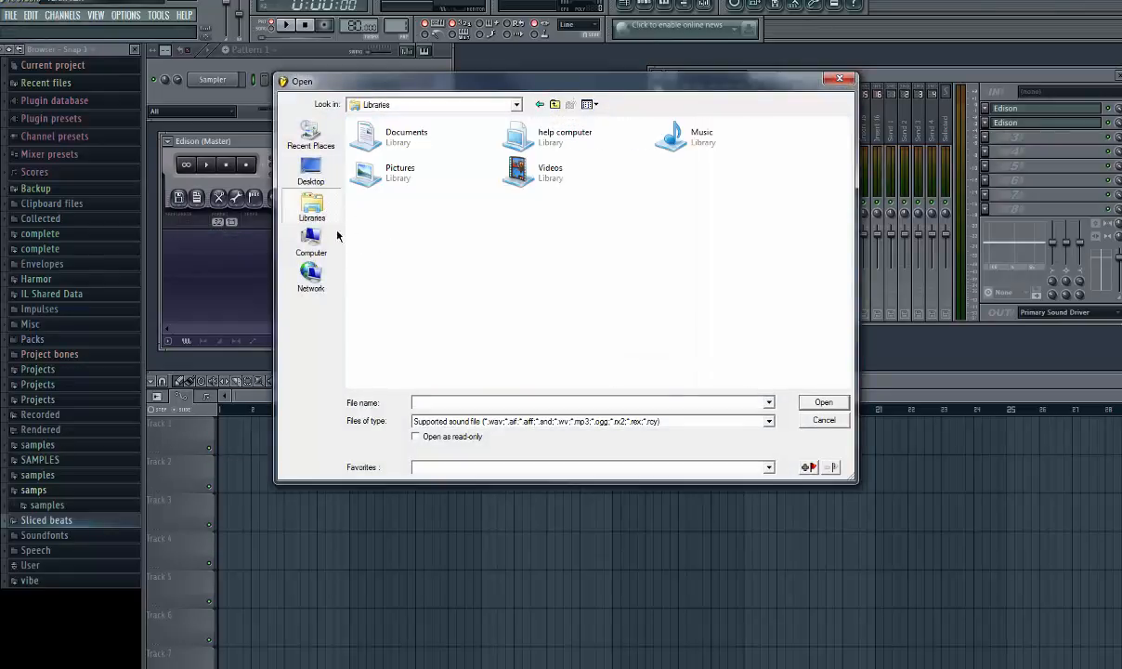
{"action": "left_click", "coordinate": [316, 241]}
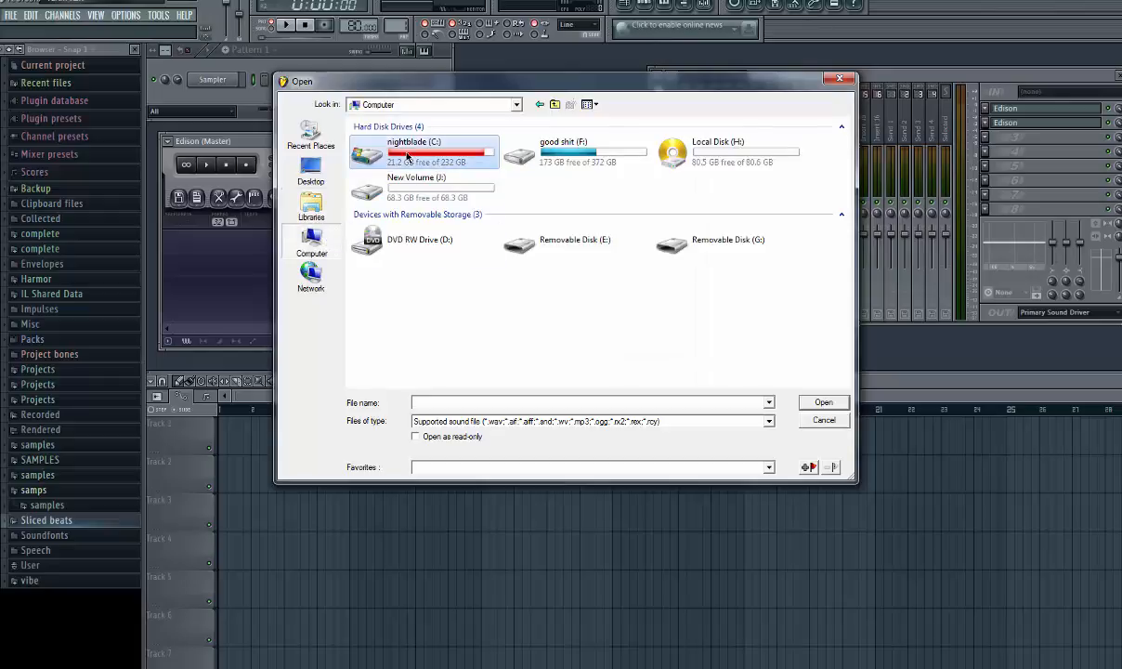
{"action": "double_click", "coordinate": [400, 142]}
{"action": "double_click", "coordinate": [384, 283]}
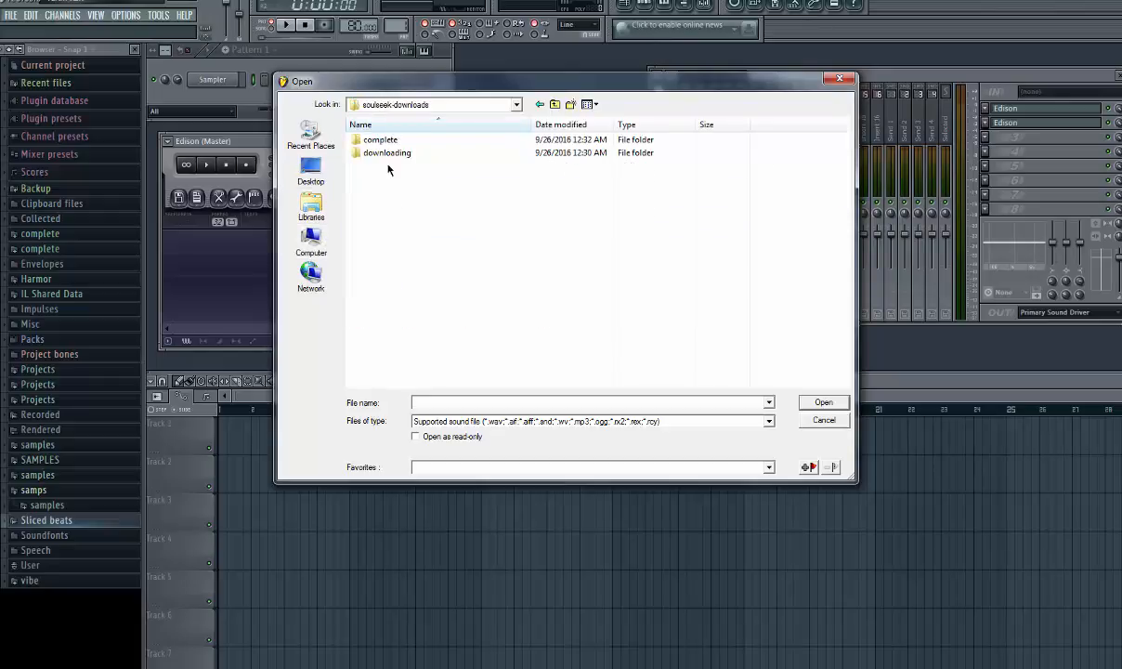
{"action": "double_click", "coordinate": [382, 141]}
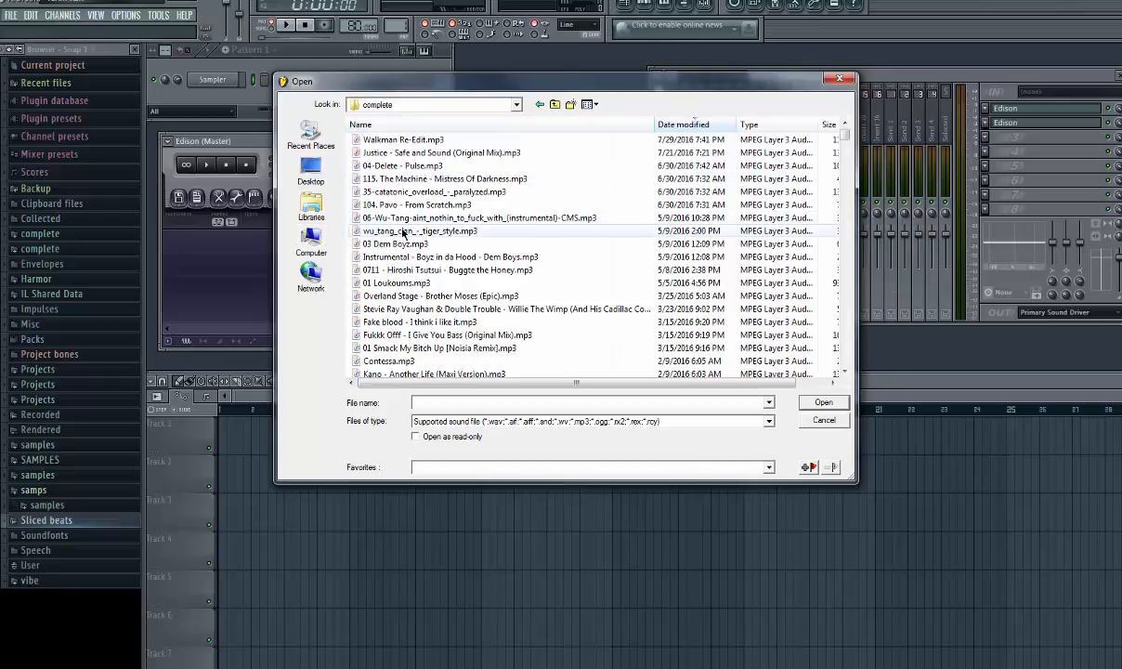
Load 02 - bebi dol - mustafa.mp3 from the Bebi Dol - [2008] - Pokloni se (best of) folder into Edison
{"action": "left_click", "coordinate": [424, 165]}
{"action": "scroll", "coordinate": [439, 277], "scroll_direction": "down", "scroll_amount": 8}
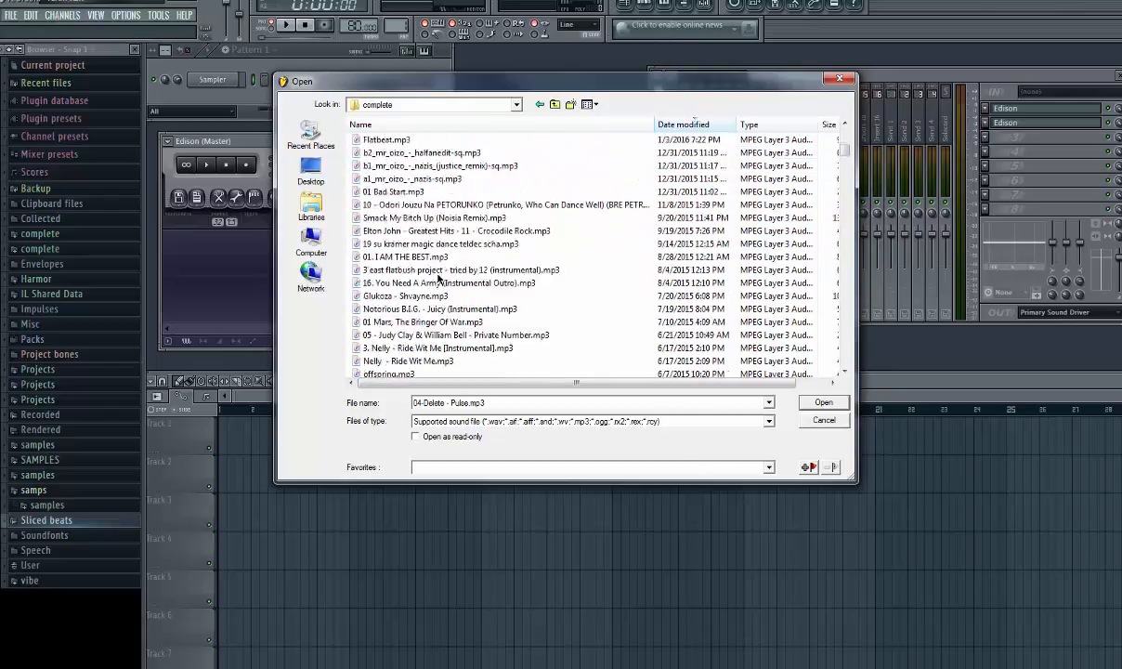
{"action": "scroll", "coordinate": [438, 278], "scroll_direction": "down", "scroll_amount": 10}
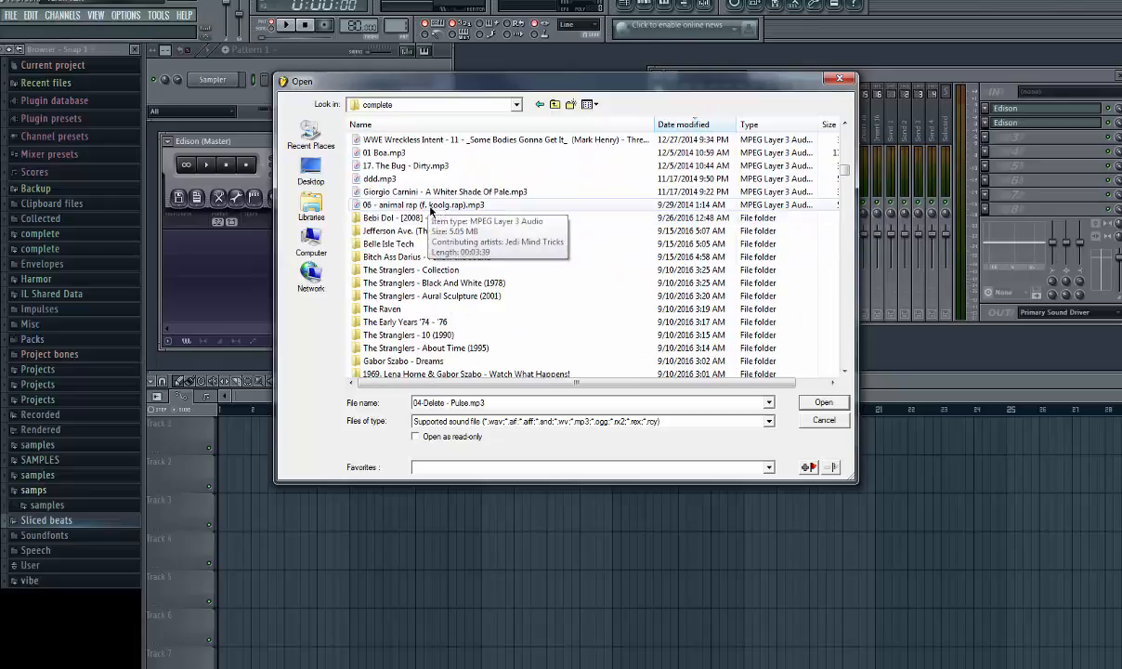
{"action": "double_click", "coordinate": [437, 218]}
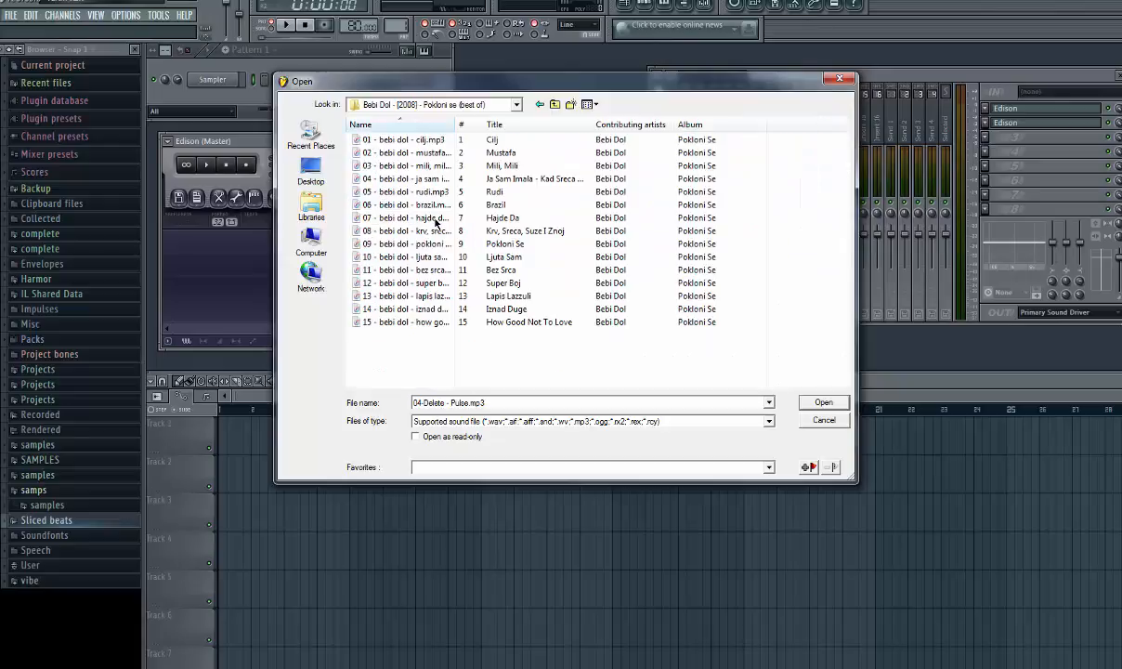
{"action": "left_click", "coordinate": [492, 152]}
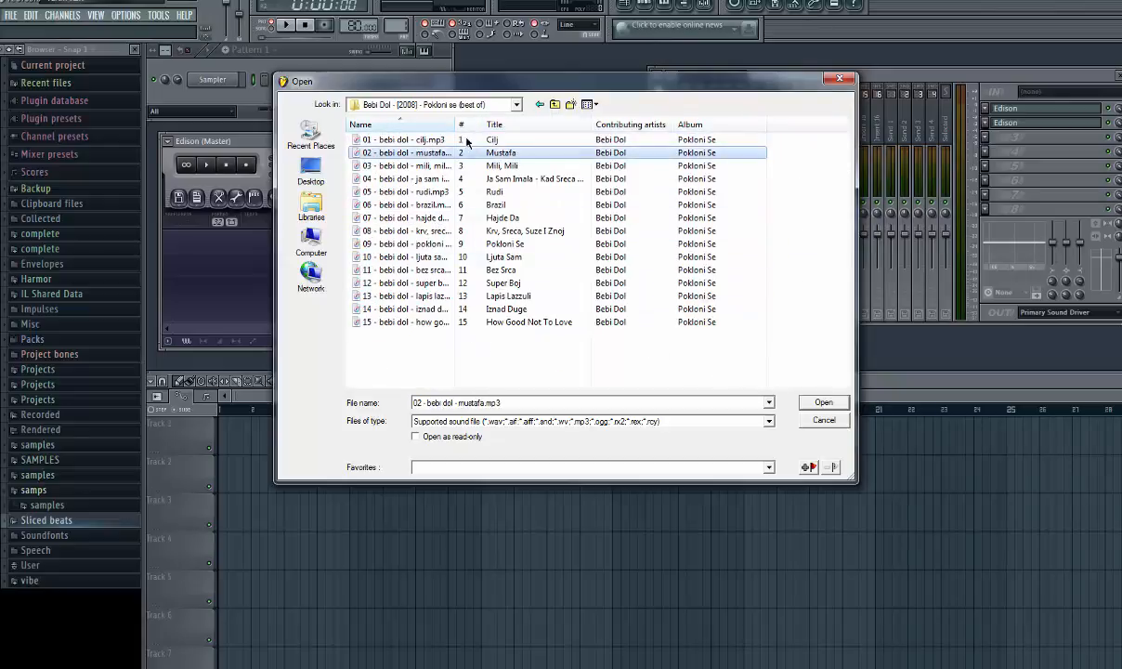
{"action": "left_click_drag", "start_coordinate": [455, 123], "coordinate": [531, 123]}
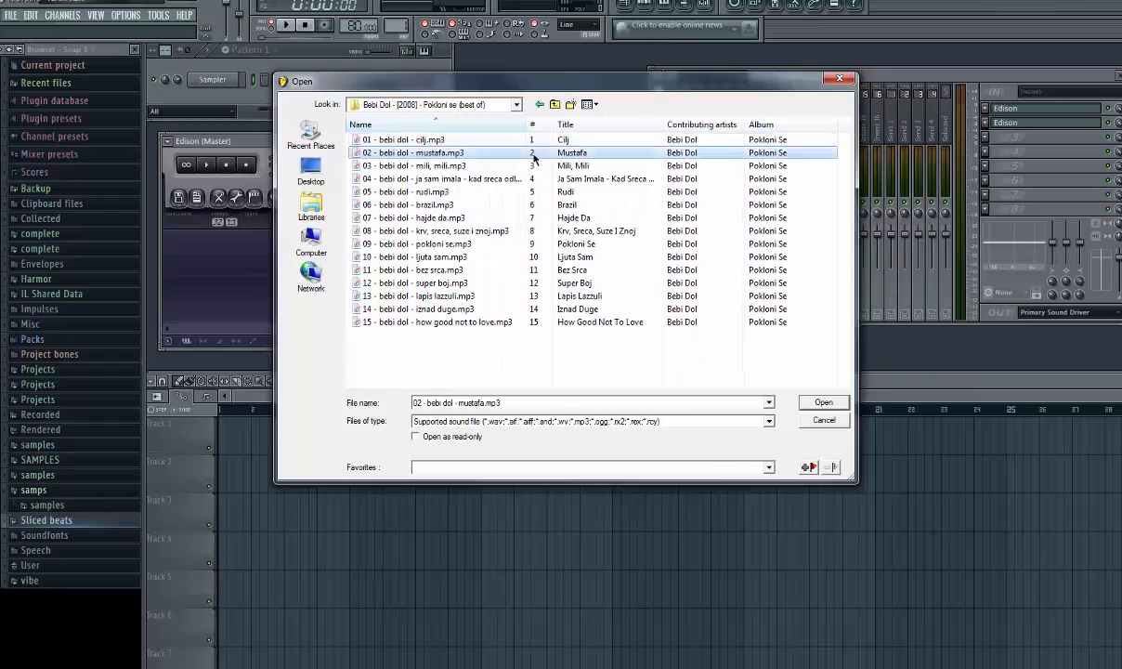
{"action": "left_click", "coordinate": [470, 164]}
{"action": "left_click", "coordinate": [469, 154]}
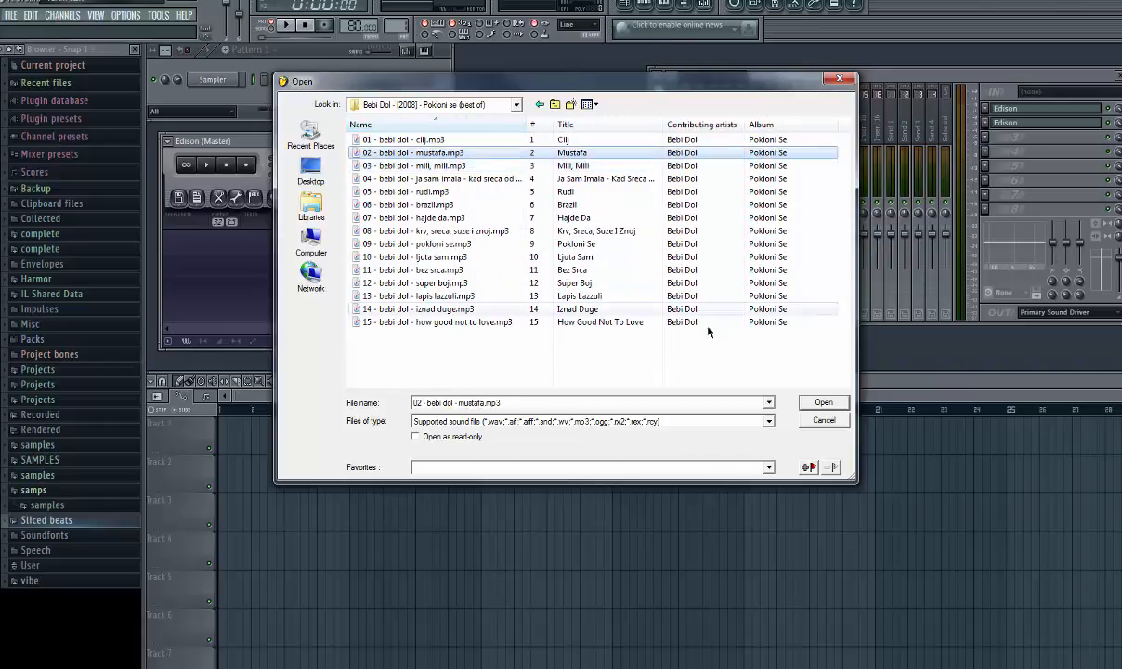
{"action": "left_click", "coordinate": [821, 403]}
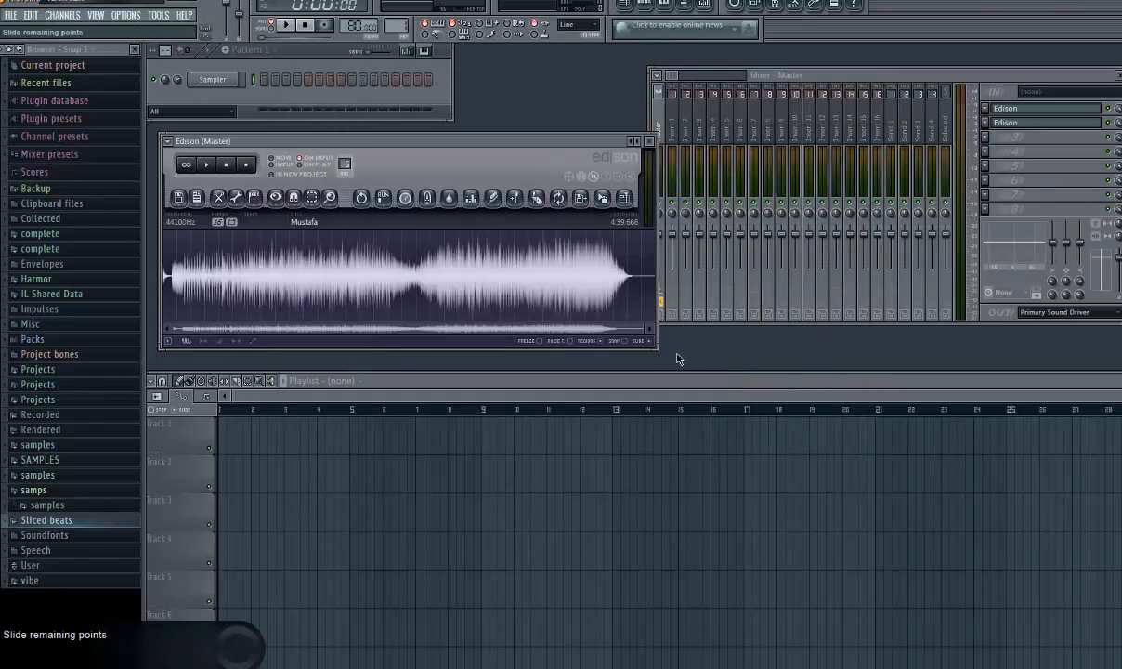
Enlarge the Edison window and play the beginning of the Mustafa sample
{"action": "left_click_drag", "start_coordinate": [655, 347], "coordinate": [961, 418]}
{"action": "key", "text": "space"}
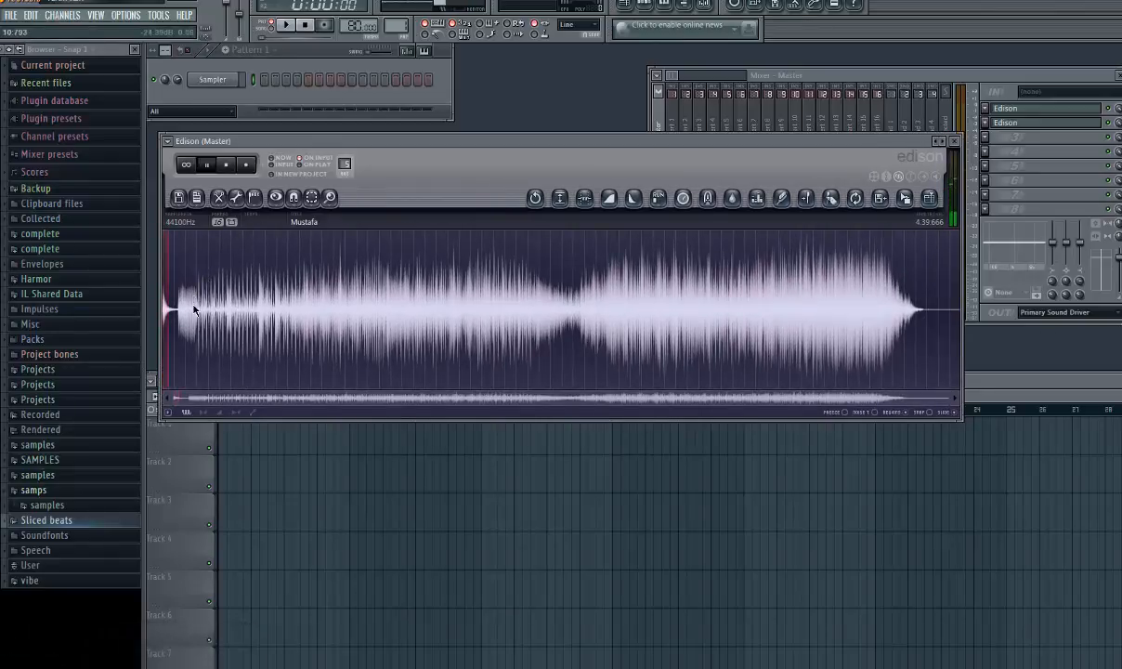
{"action": "scroll", "coordinate": [195, 310], "scroll_direction": "up", "scroll_amount": 5}
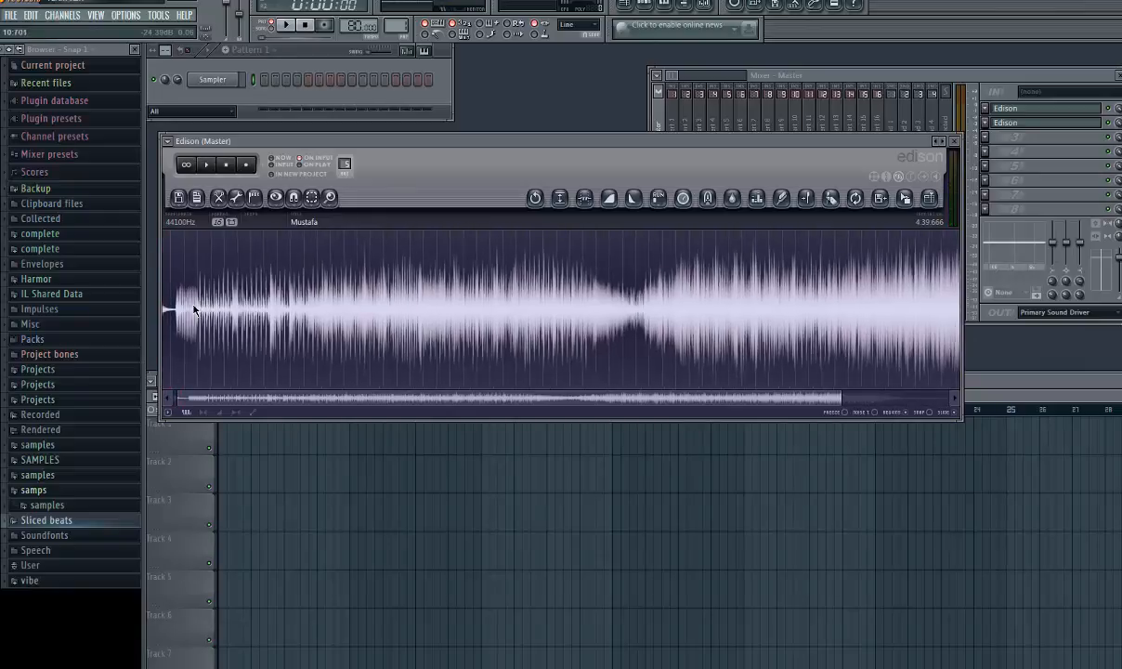
Play the Mustafa intro in Edison, select the phrase after the metronome-like hits from 11.891 to 16.919, and loop it
{"action": "left_click_drag", "start_coordinate": [228, 401], "coordinate": [212, 401]}
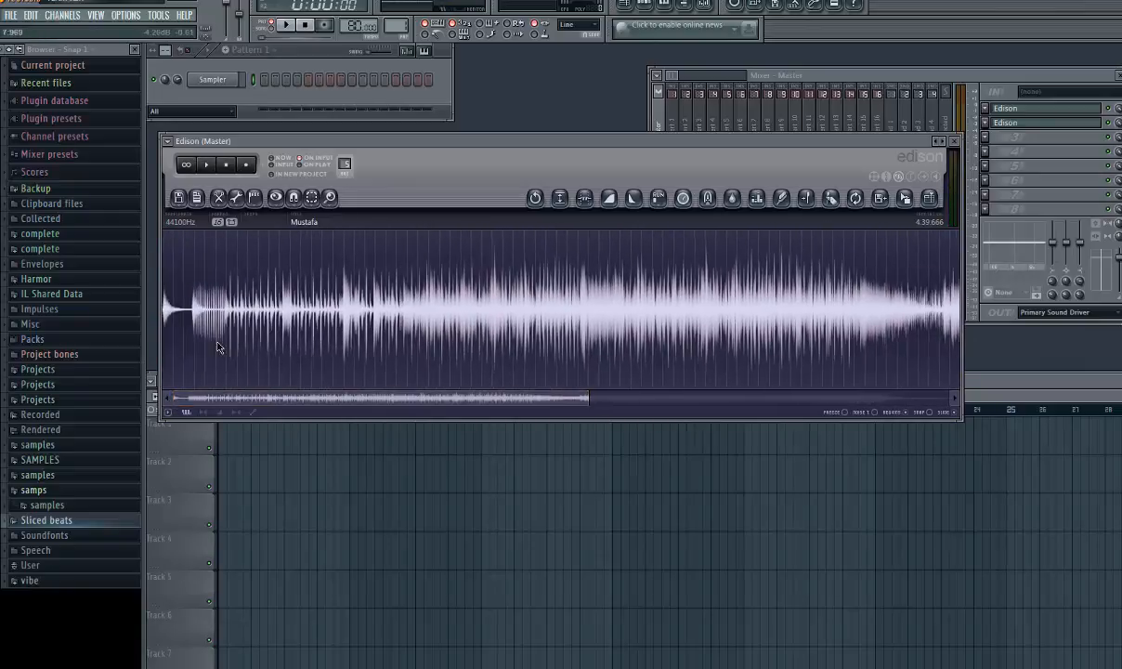
{"action": "key", "text": "space"}
{"action": "scroll", "coordinate": [210, 358], "scroll_direction": "up", "scroll_amount": 3}
{"action": "scroll", "coordinate": [208, 355], "scroll_direction": "up", "scroll_amount": 4}
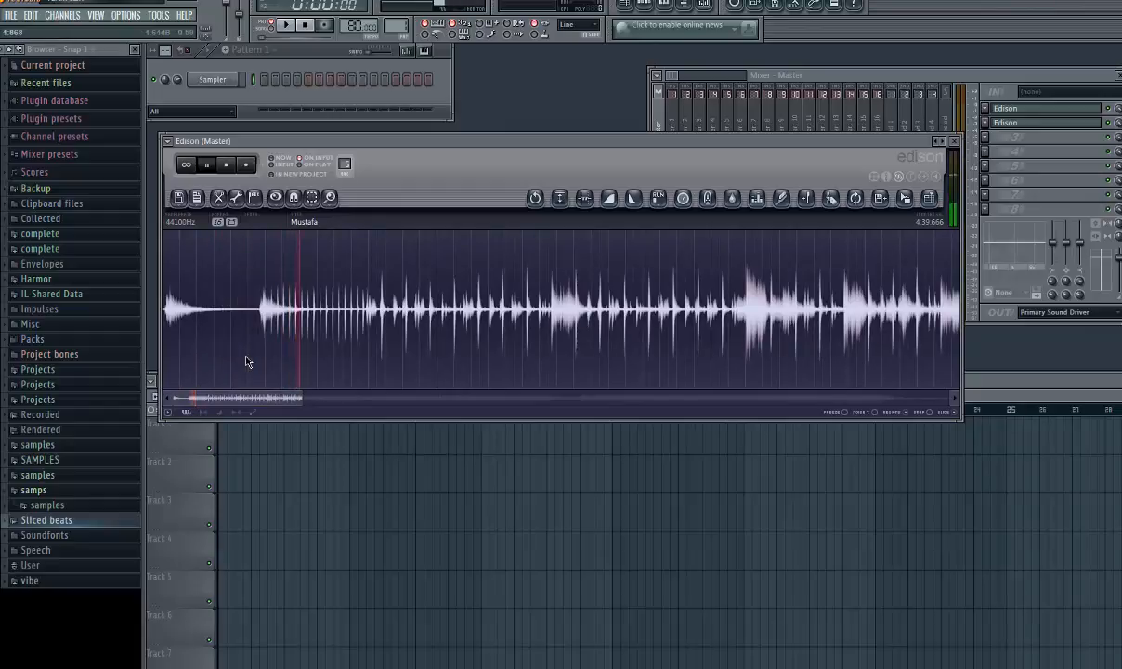
{"action": "left_click_drag", "start_coordinate": [249, 398], "coordinate": [277, 399]}
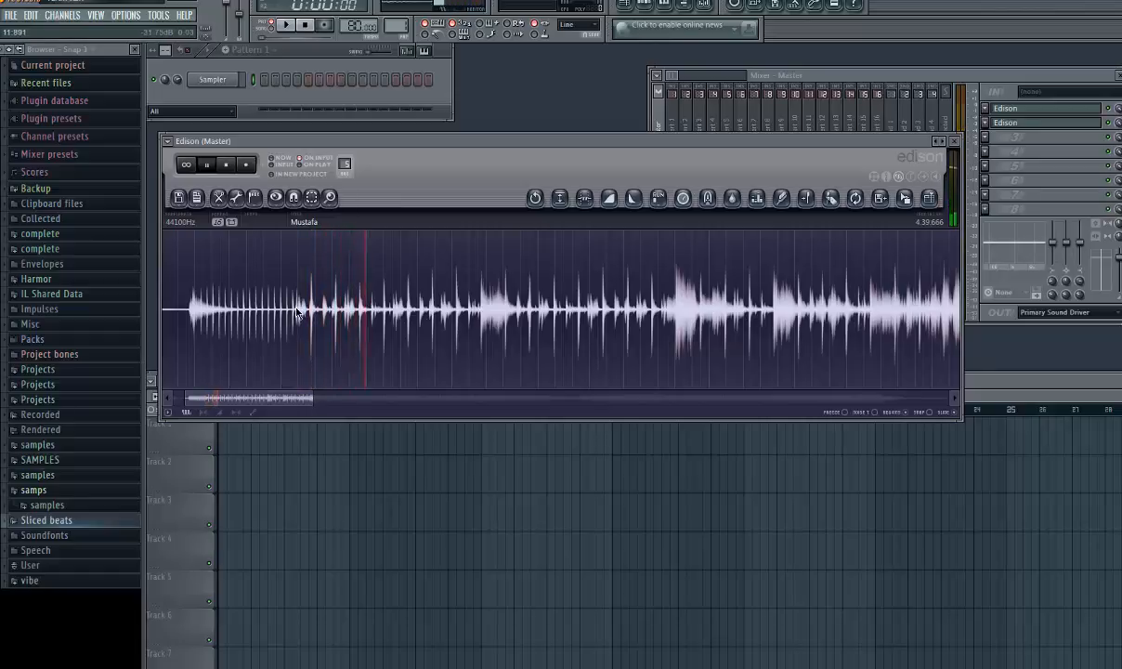
{"action": "left_click_drag", "start_coordinate": [298, 312], "coordinate": [382, 334]}
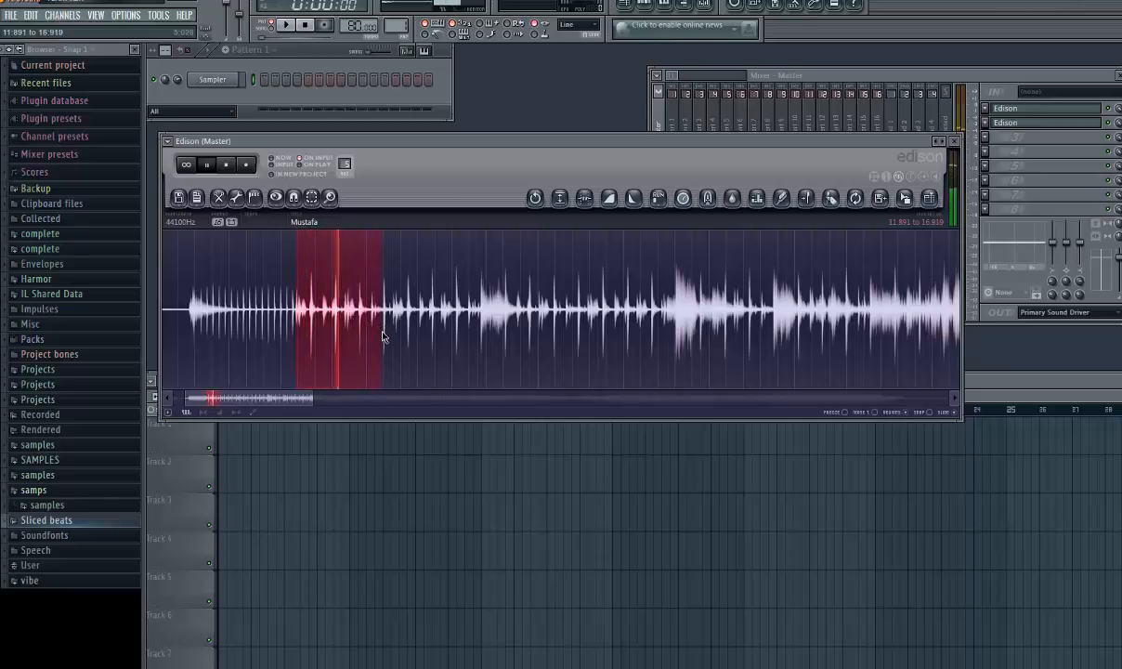
{"action": "left_click", "coordinate": [186, 167]}
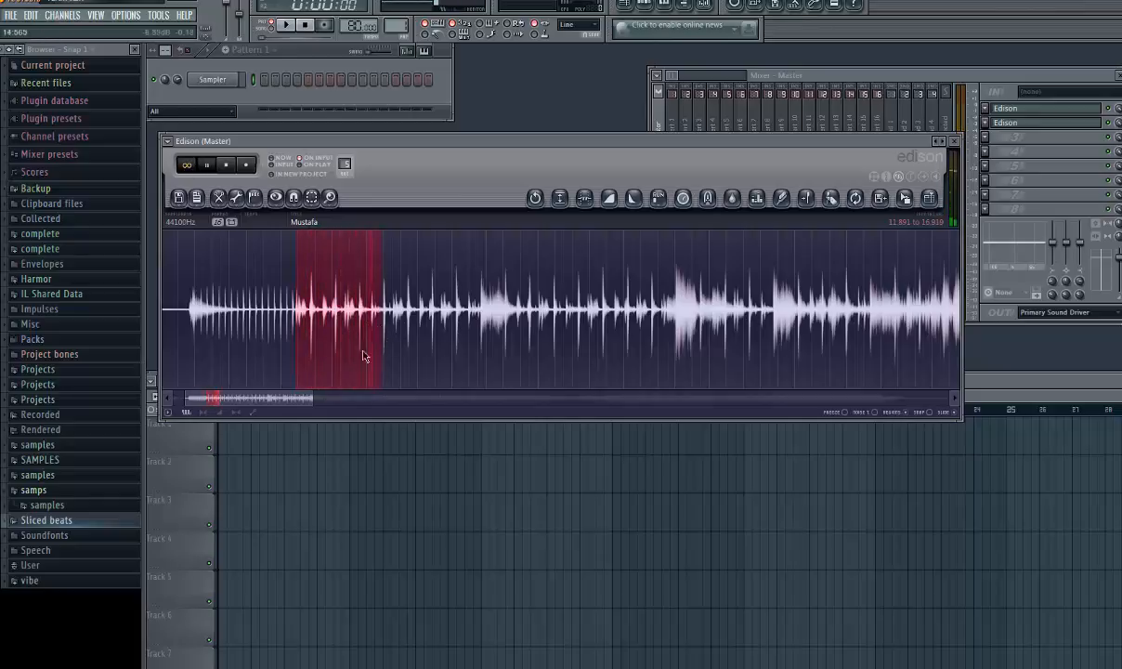
Extend the end of the looped selection to 17.596, just before the phrase repeats
{"action": "scroll", "coordinate": [367, 332], "scroll_direction": "up", "scroll_amount": 3}
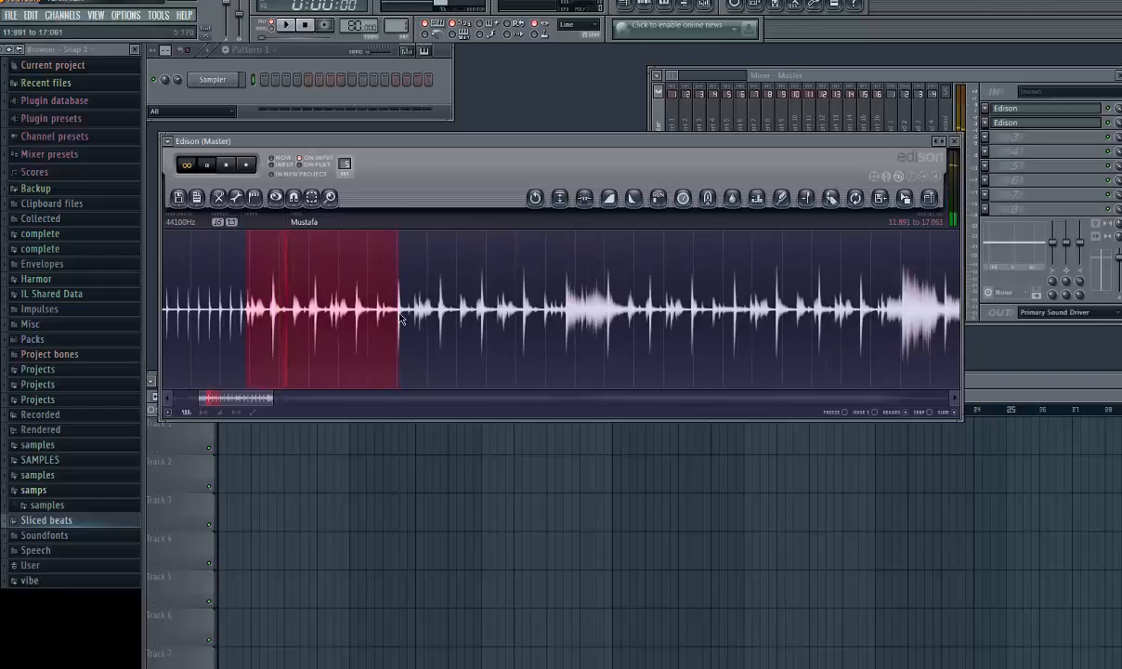
{"action": "left_click_drag", "start_coordinate": [395, 319], "coordinate": [415, 320]}
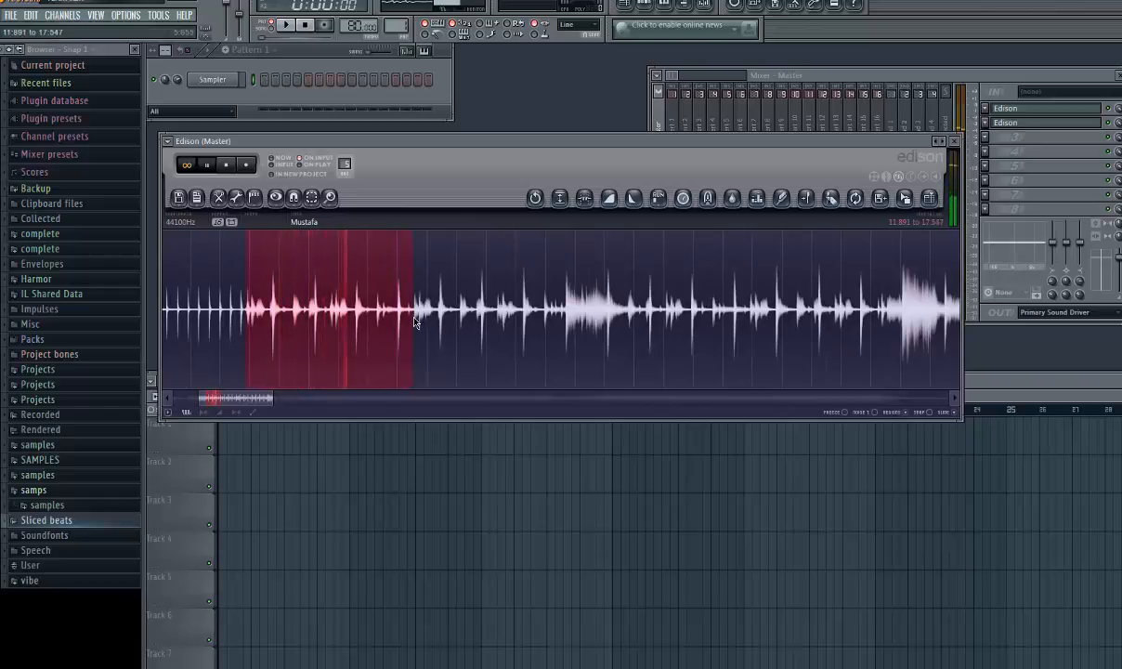
{"action": "scroll", "coordinate": [414, 320], "scroll_direction": "up", "scroll_amount": 2}
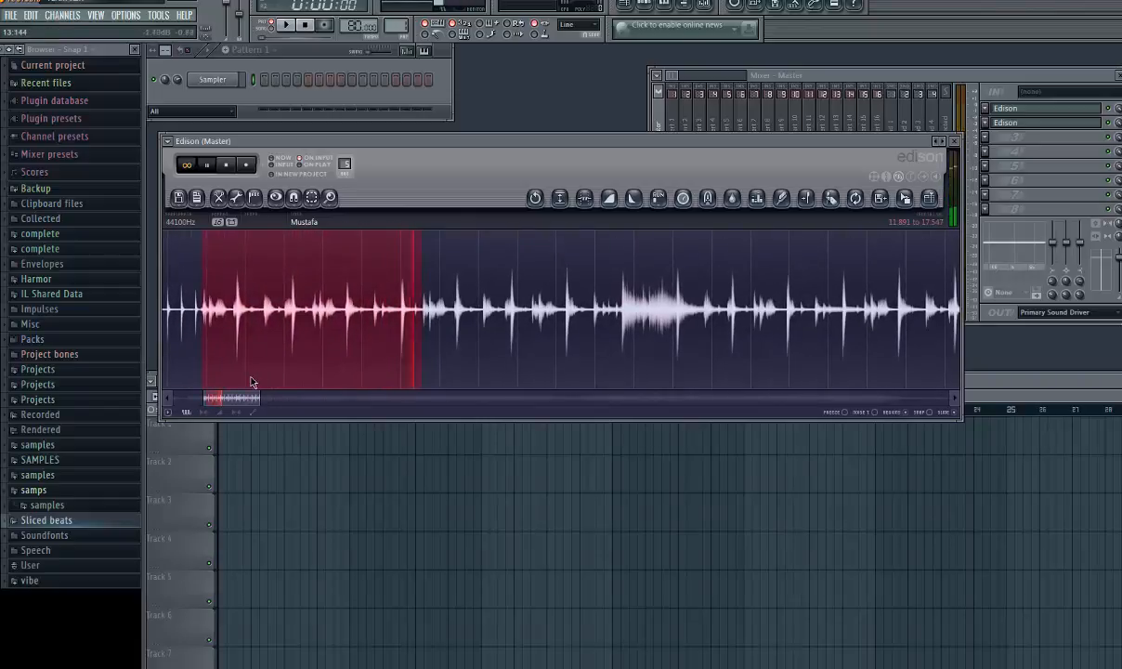
{"action": "left_click_drag", "start_coordinate": [249, 398], "coordinate": [245, 397]}
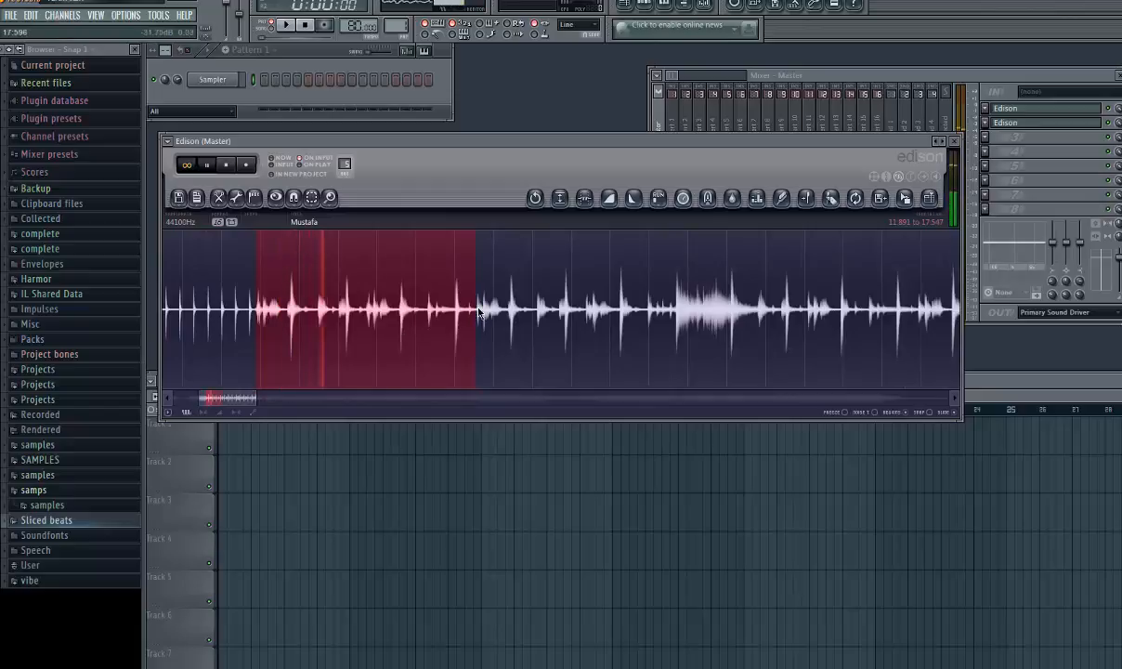
{"action": "left_click_drag", "start_coordinate": [479, 314], "coordinate": [510, 324]}
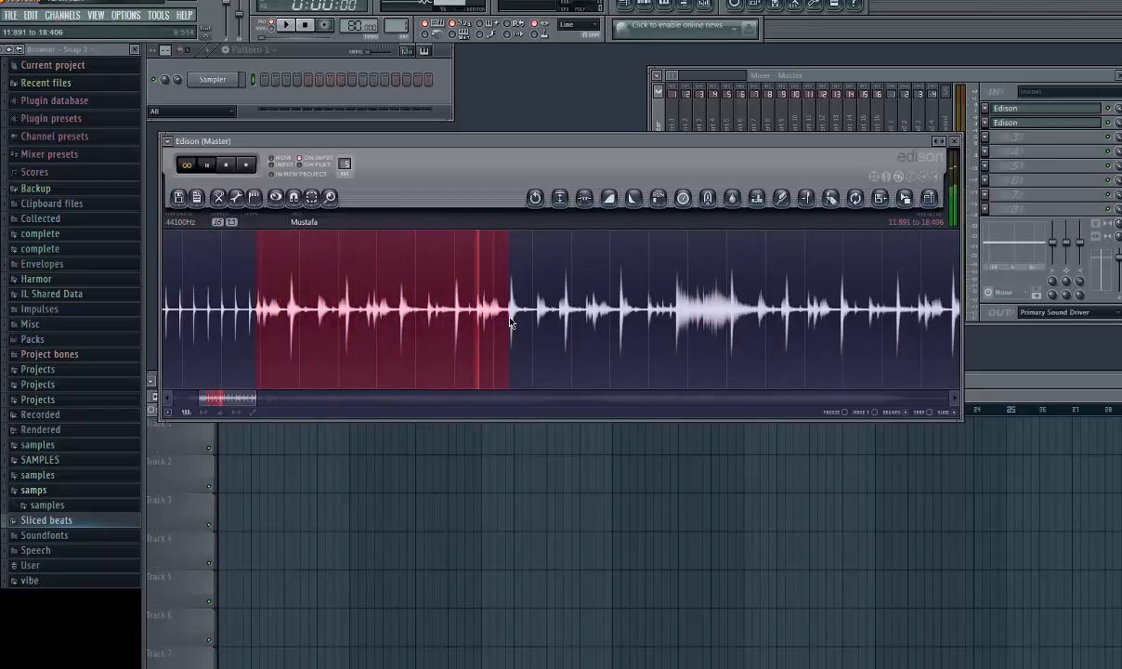
{"action": "left_click_drag", "start_coordinate": [509, 323], "coordinate": [478, 318]}
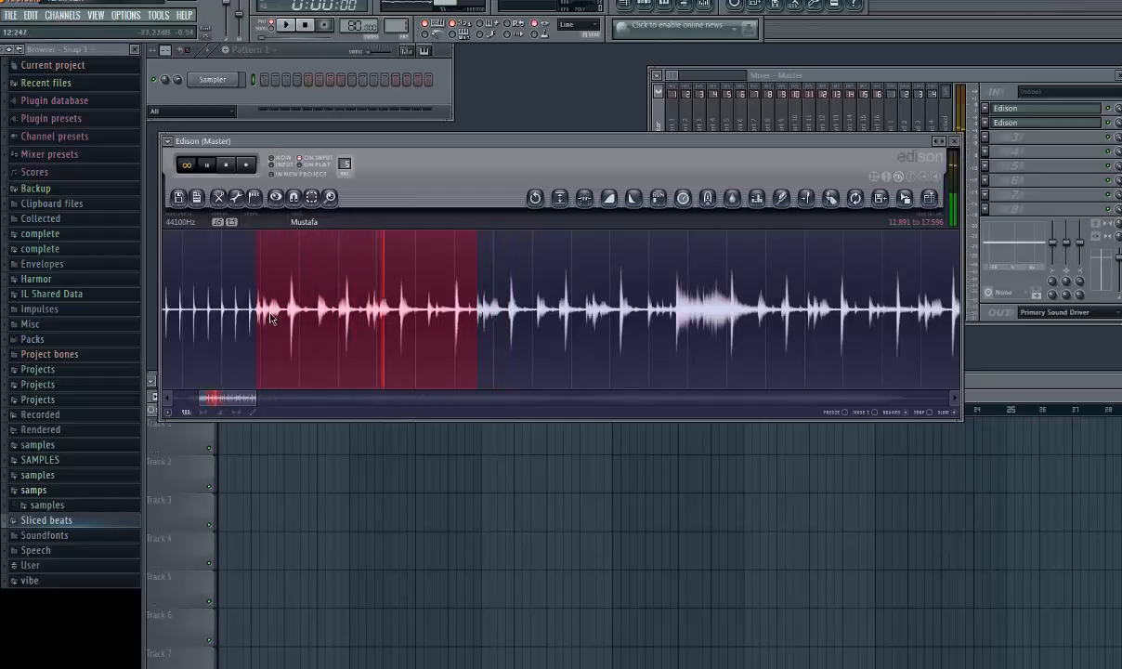
Fine-tune the start of the looped selection to 11.915, right before the phrase's first note
{"action": "left_click_drag", "start_coordinate": [261, 316], "coordinate": [254, 312]}
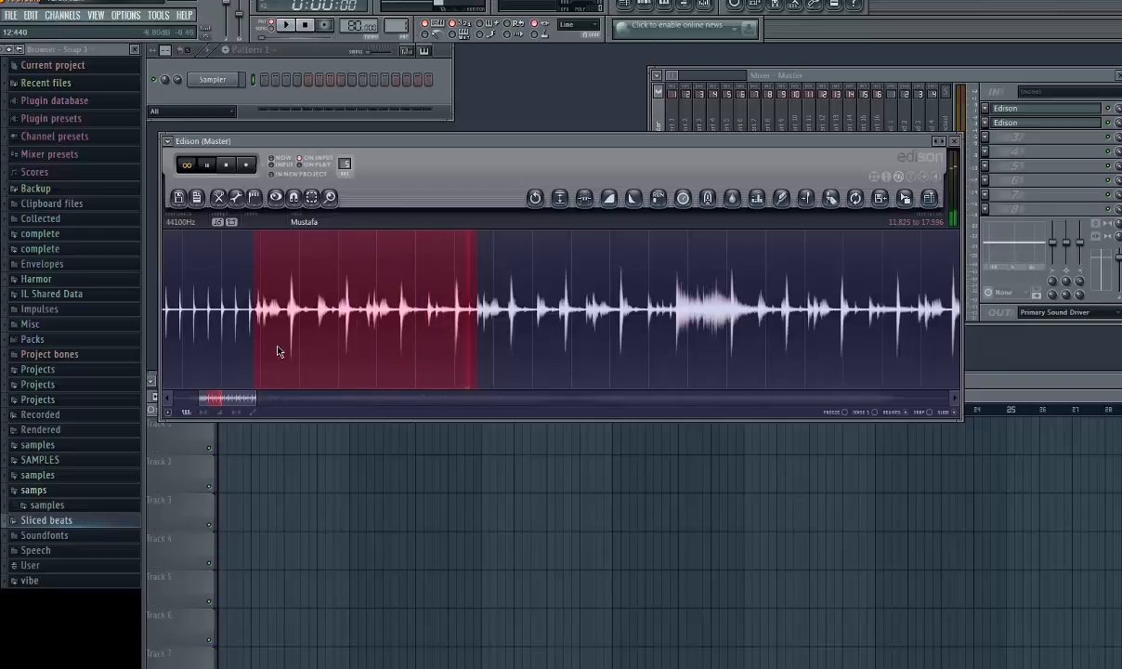
{"action": "scroll", "coordinate": [261, 321], "scroll_direction": "up", "scroll_amount": 3}
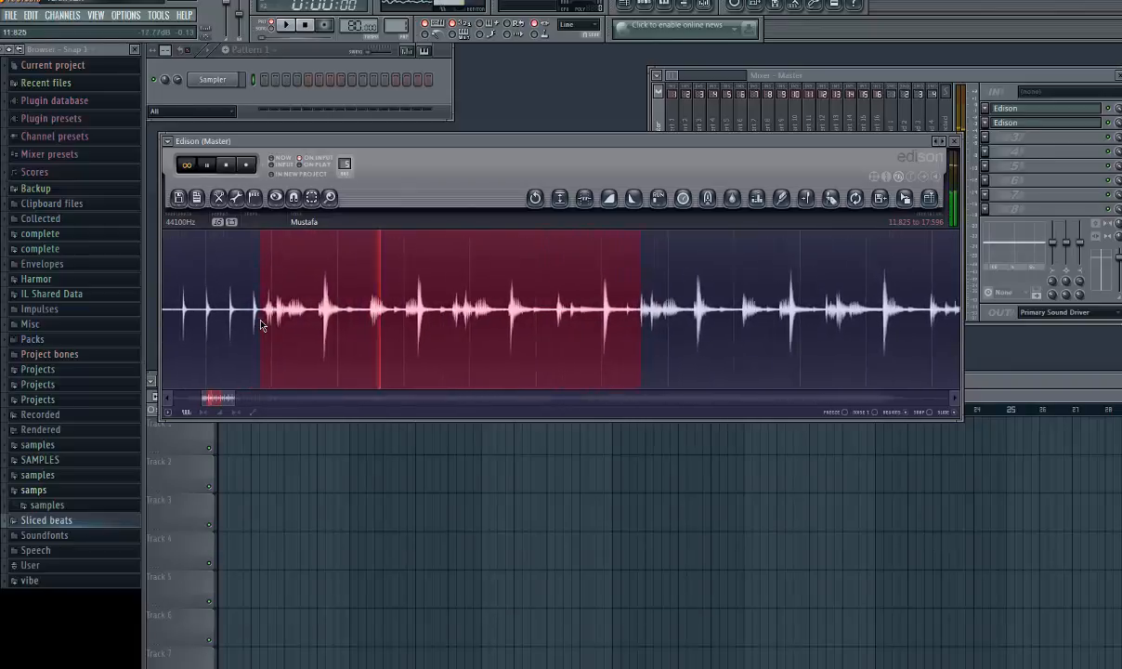
{"action": "scroll", "coordinate": [260, 326], "scroll_direction": "up", "scroll_amount": 3}
{"action": "key", "text": "space"}
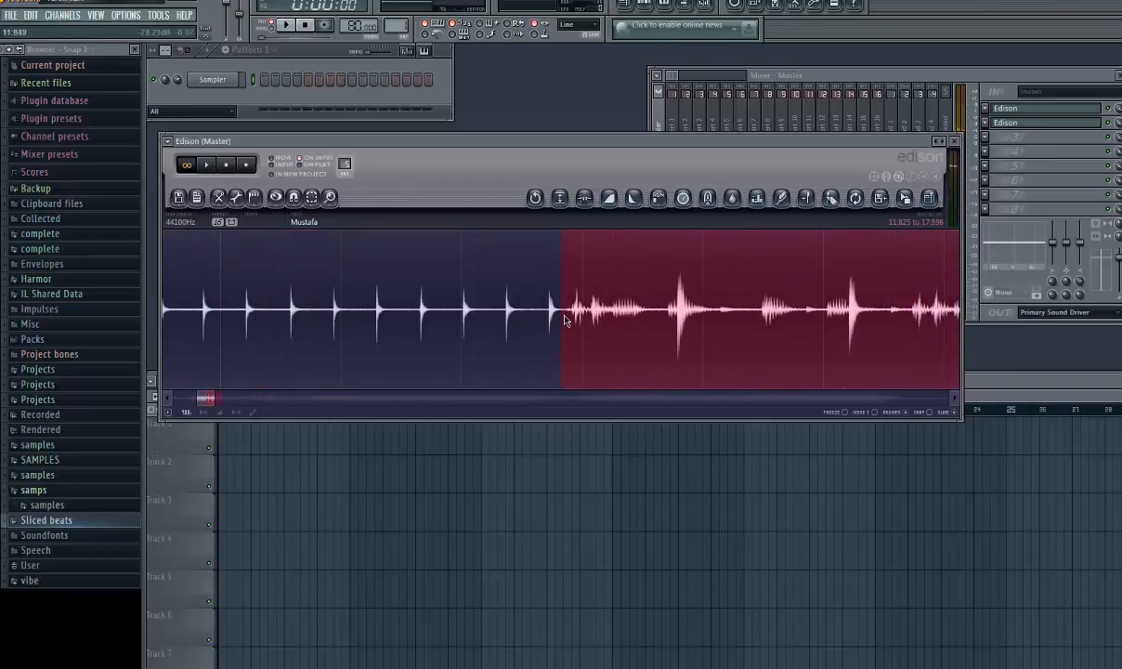
{"action": "key", "text": "space"}
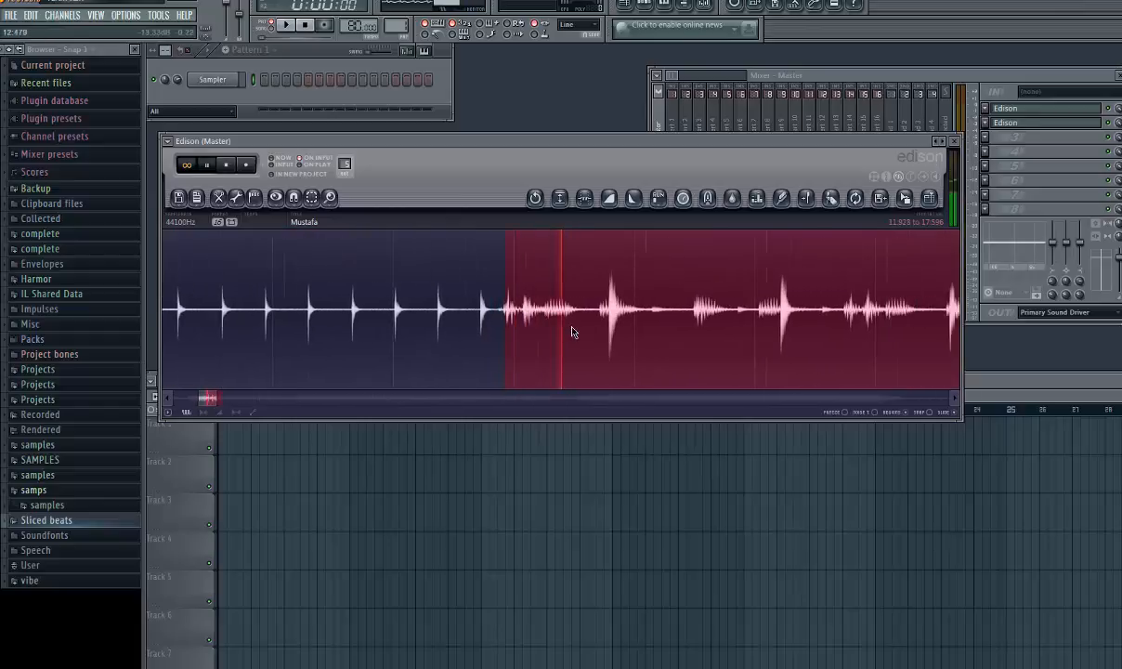
{"action": "scroll", "coordinate": [508, 344], "scroll_direction": "down", "scroll_amount": 3}
{"action": "scroll", "coordinate": [483, 346], "scroll_direction": "down", "scroll_amount": 2}
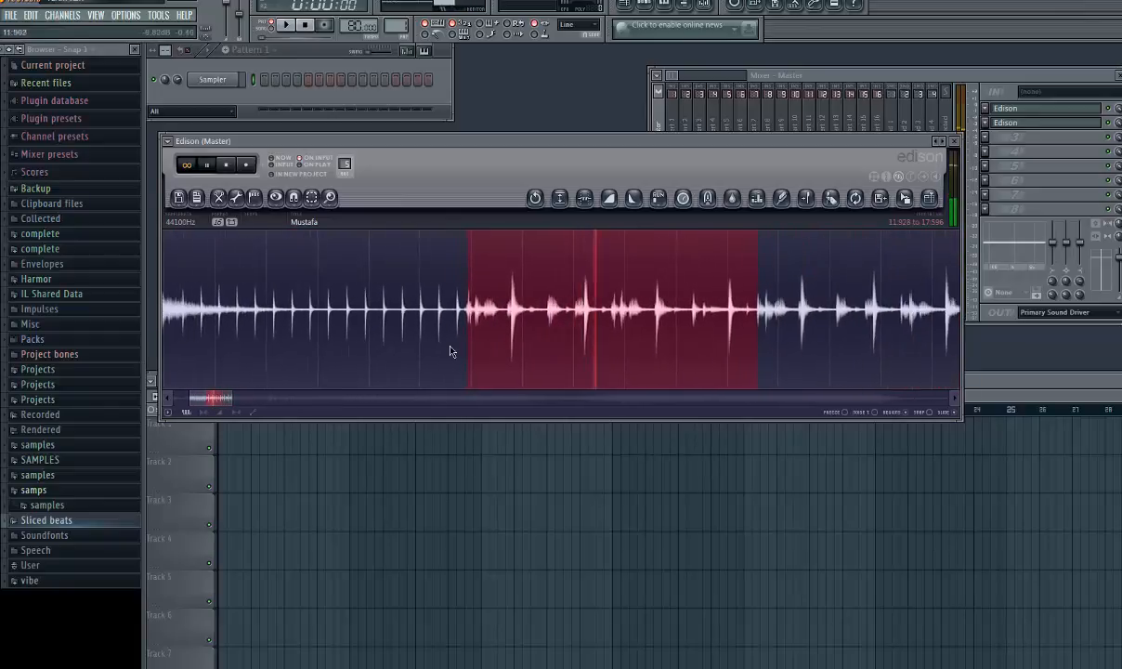
{"action": "left_click_drag", "start_coordinate": [216, 400], "coordinate": [234, 400]}
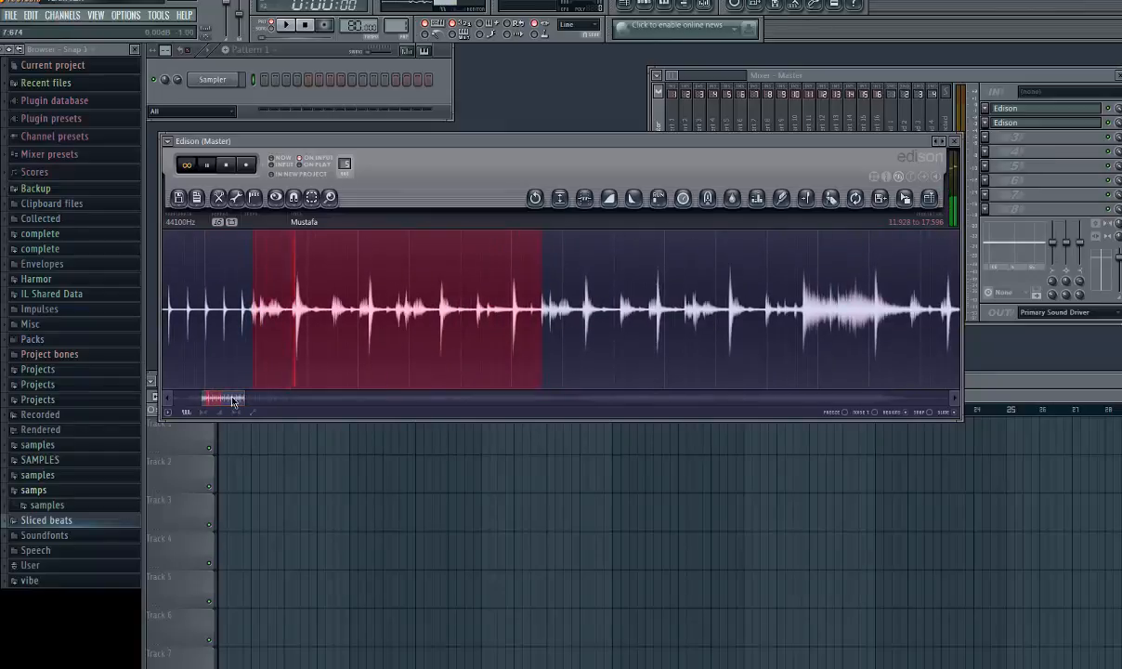
{"action": "scroll", "coordinate": [608, 339], "scroll_direction": "up", "scroll_amount": 3}
{"action": "scroll", "coordinate": [618, 340], "scroll_direction": "up", "scroll_amount": 2}
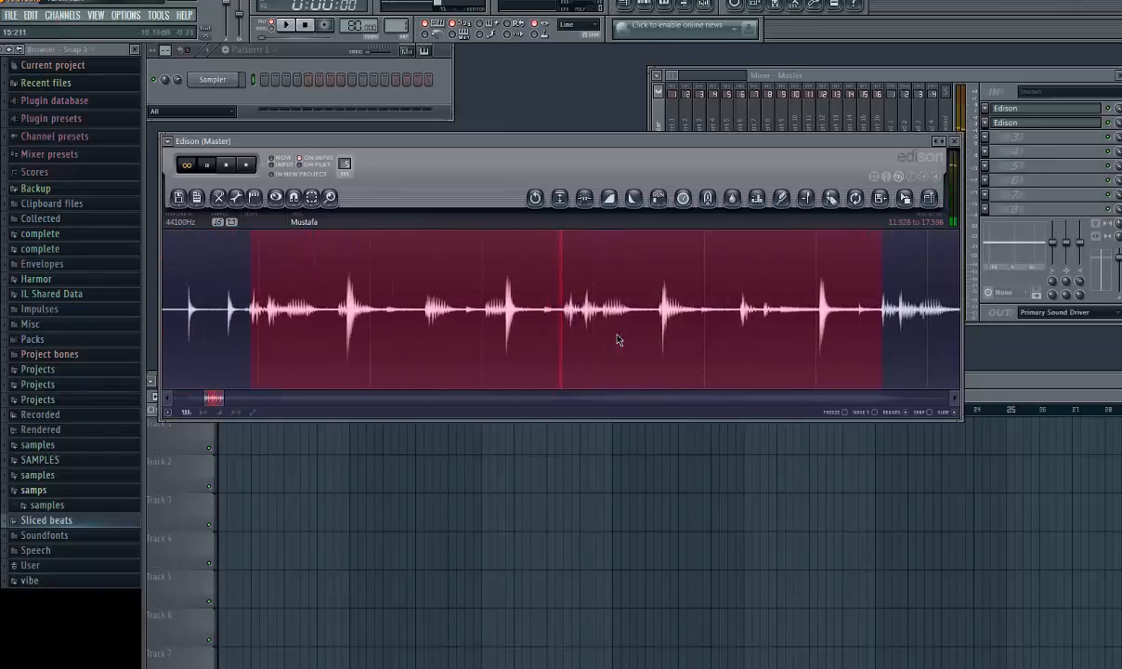
{"action": "scroll", "coordinate": [838, 332], "scroll_direction": "up", "scroll_amount": 1}
{"action": "scroll", "coordinate": [839, 336], "scroll_direction": "up", "scroll_amount": 1}
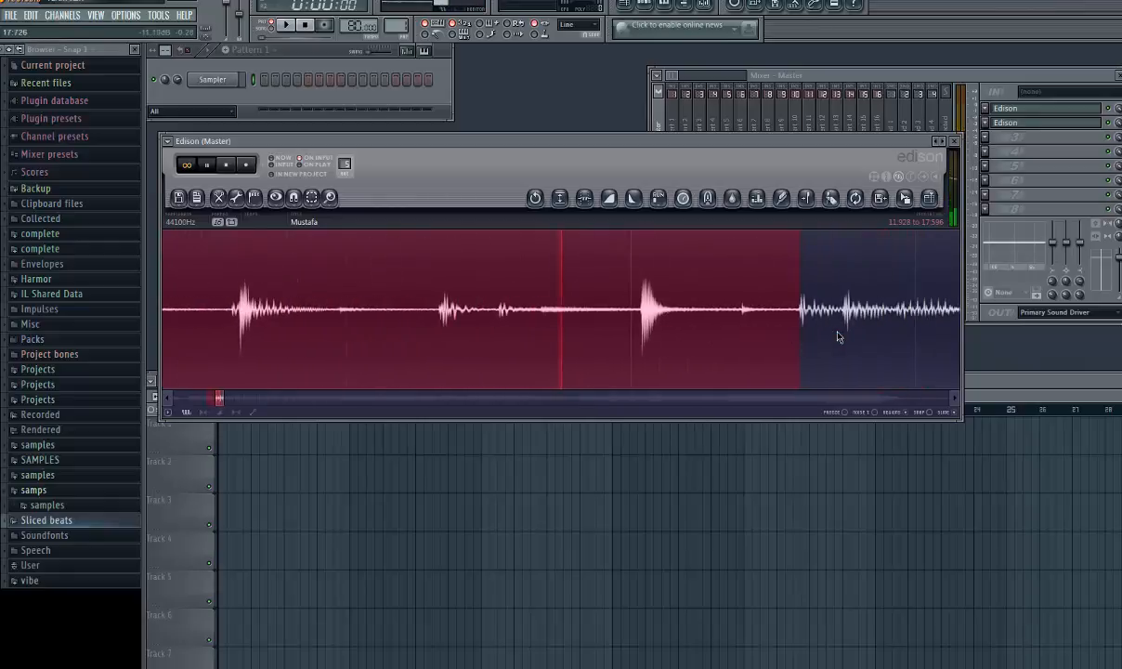
{"action": "key", "text": "space"}
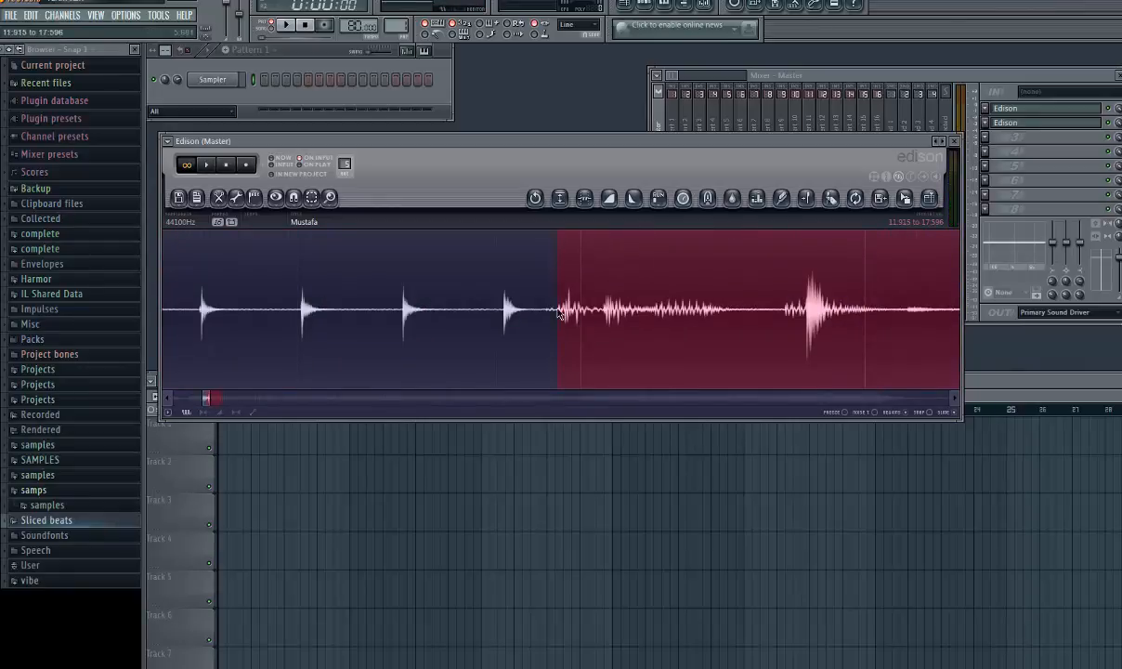
Trim the end of the selection to 17.591 and play the loop to check it
{"action": "left_click_drag", "start_coordinate": [212, 401], "coordinate": [225, 401]}
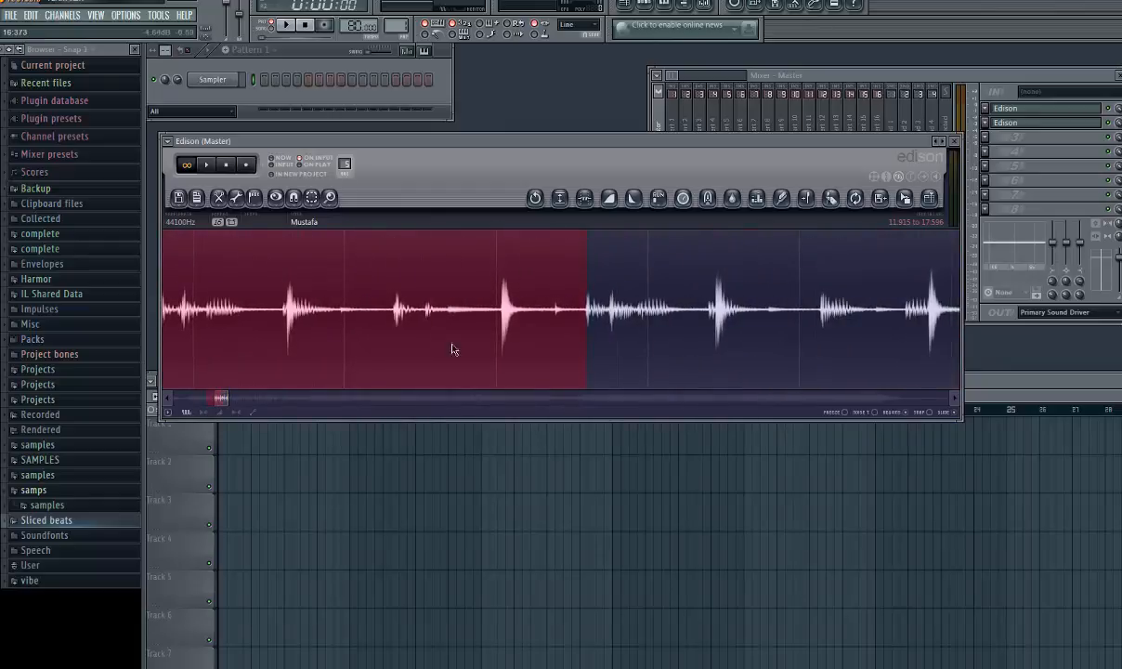
{"action": "scroll", "coordinate": [636, 336], "scroll_direction": "up", "scroll_amount": 3}
{"action": "scroll", "coordinate": [594, 331], "scroll_direction": "up", "scroll_amount": 3}
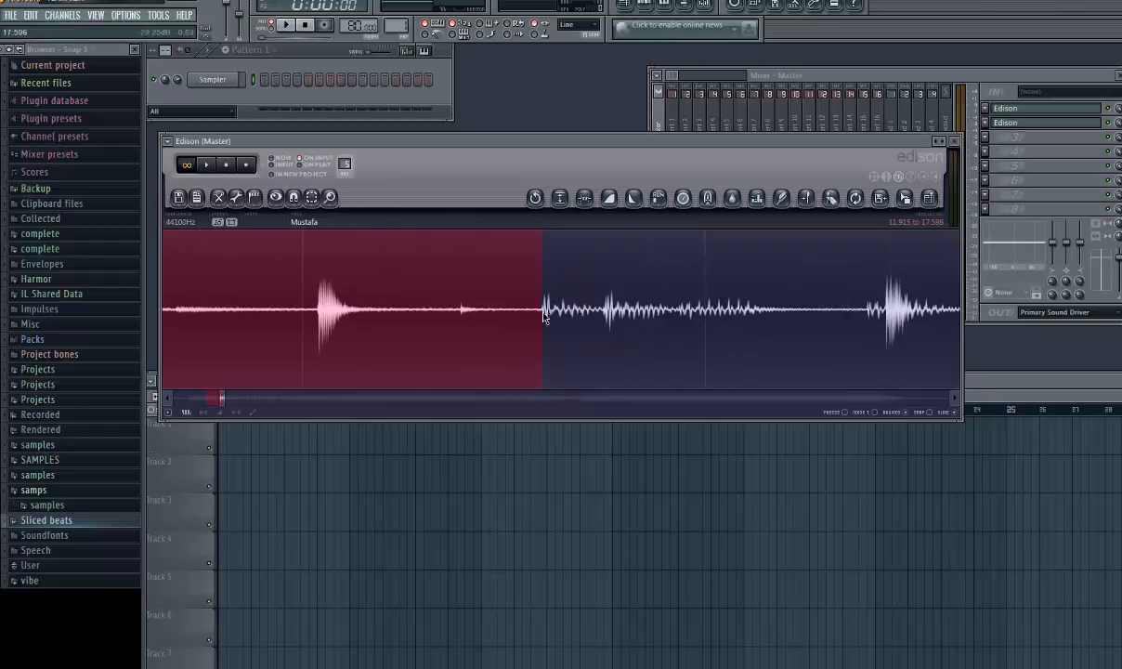
{"action": "key", "text": "space"}
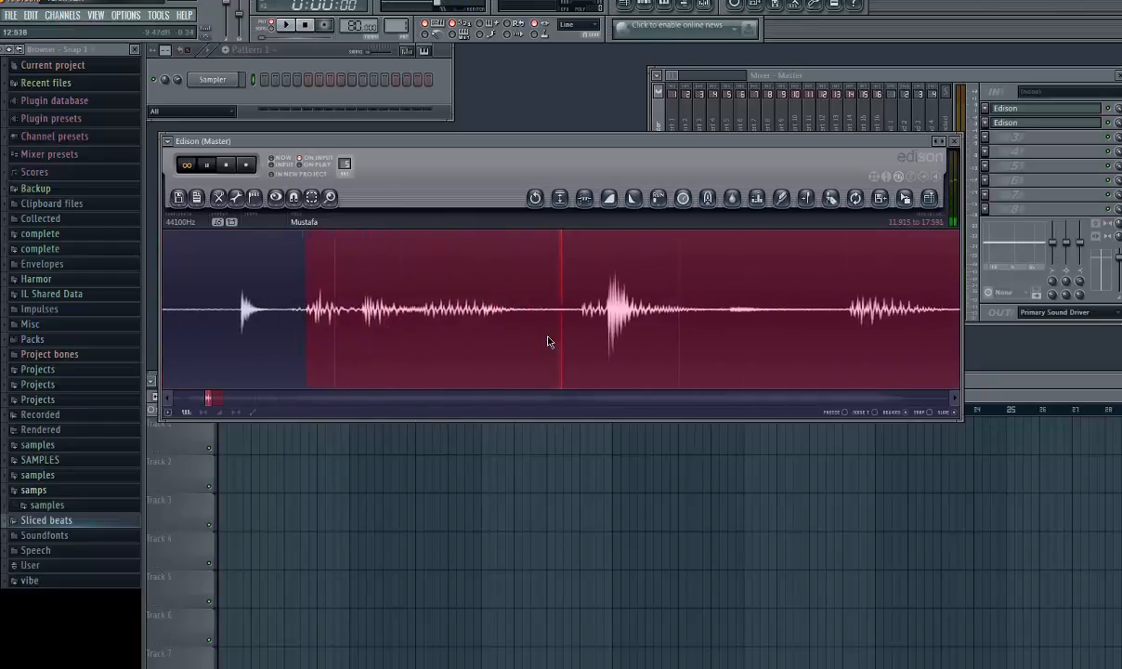
{"action": "scroll", "coordinate": [548, 342], "scroll_direction": "down", "scroll_amount": 5}
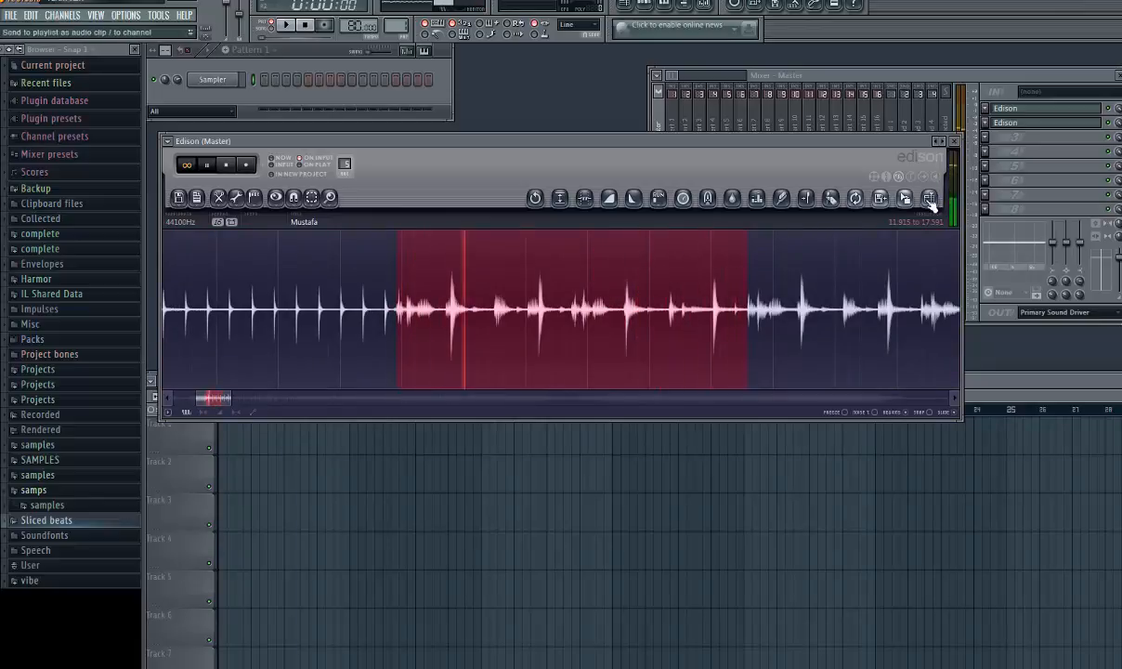
Place the selected loop as an audio clip at the start of playlist Track 1 and close Edison
{"action": "left_click_drag", "start_coordinate": [905, 198], "coordinate": [208, 438]}
{"action": "left_click", "coordinate": [249, 140]}
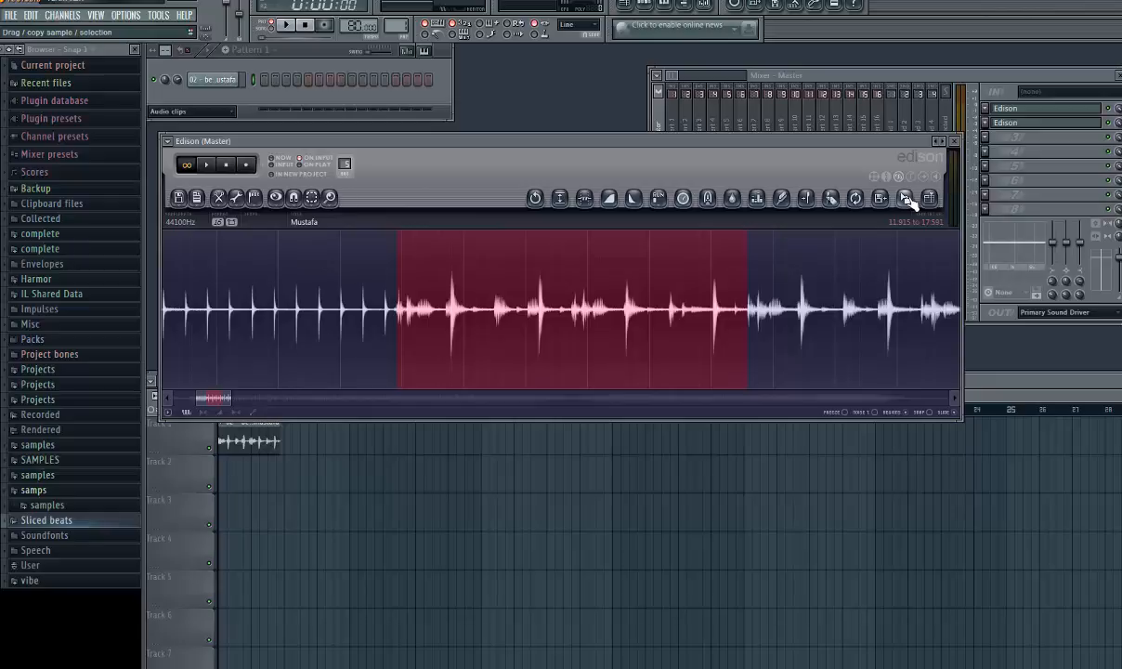
{"action": "left_click_drag", "start_coordinate": [908, 202], "coordinate": [453, 283]}
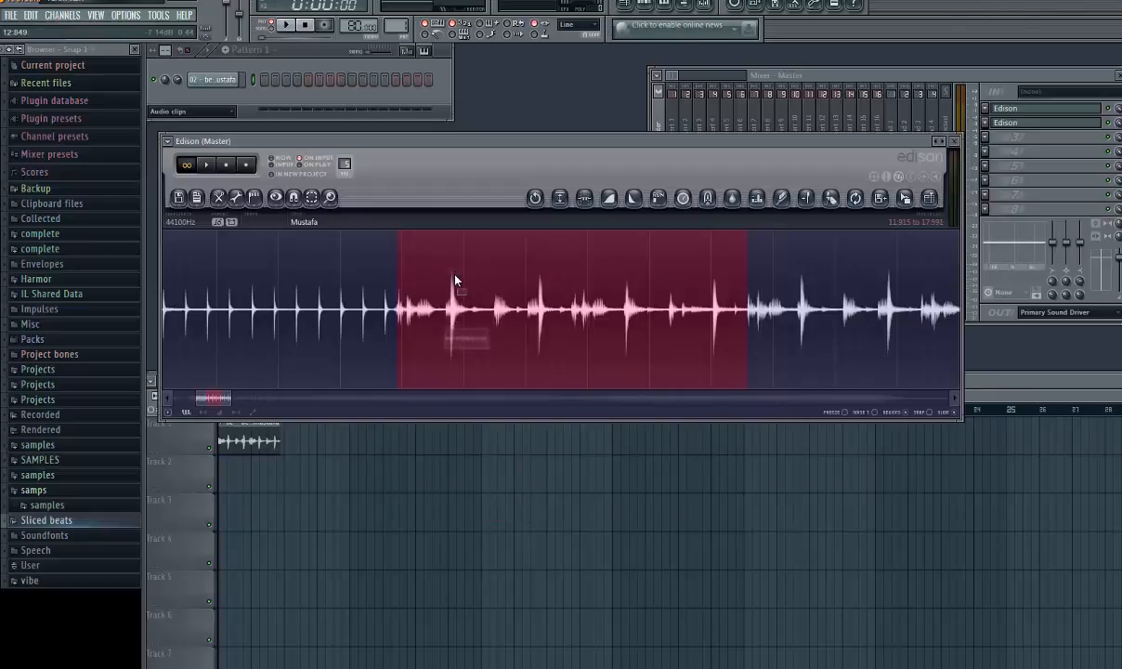
{"action": "right_click", "coordinate": [617, 325]}
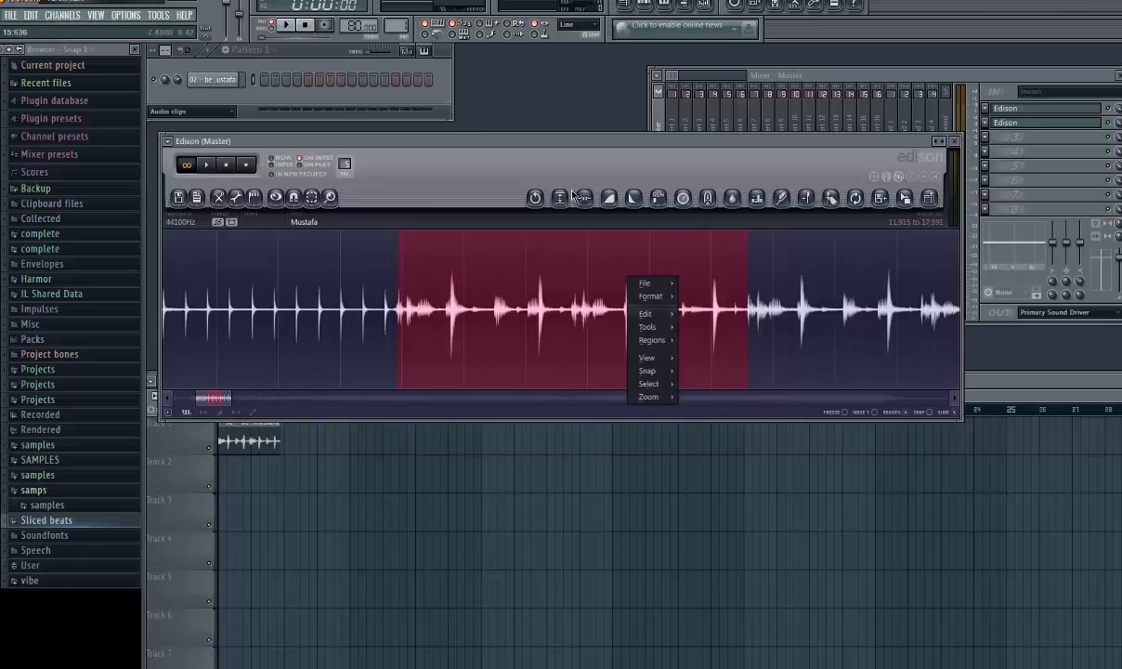
{"action": "left_click", "coordinate": [647, 160]}
{"action": "left_click", "coordinate": [954, 141]}
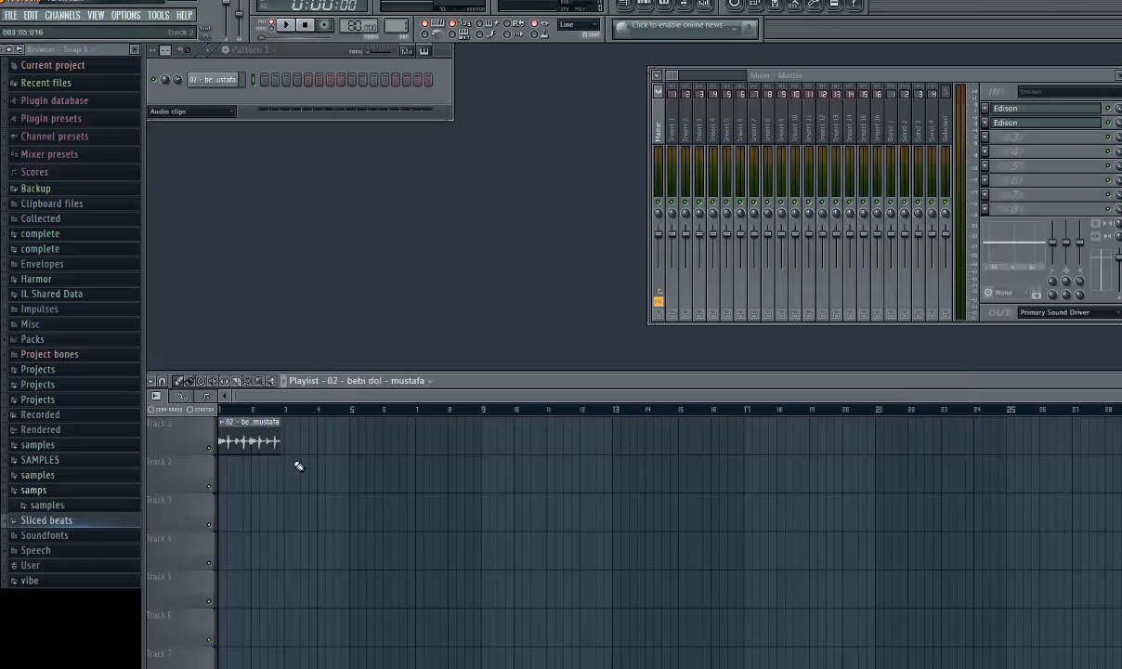
Rename the Mustafa audio clip channel as sample
{"action": "mouse_move", "coordinate": [271, 439]}
{"action": "left_mouse_down"}
{"action": "mouse_move", "coordinate": [313, 453]}
{"action": "mouse_move", "coordinate": [252, 439]}
{"action": "left_mouse_up"}
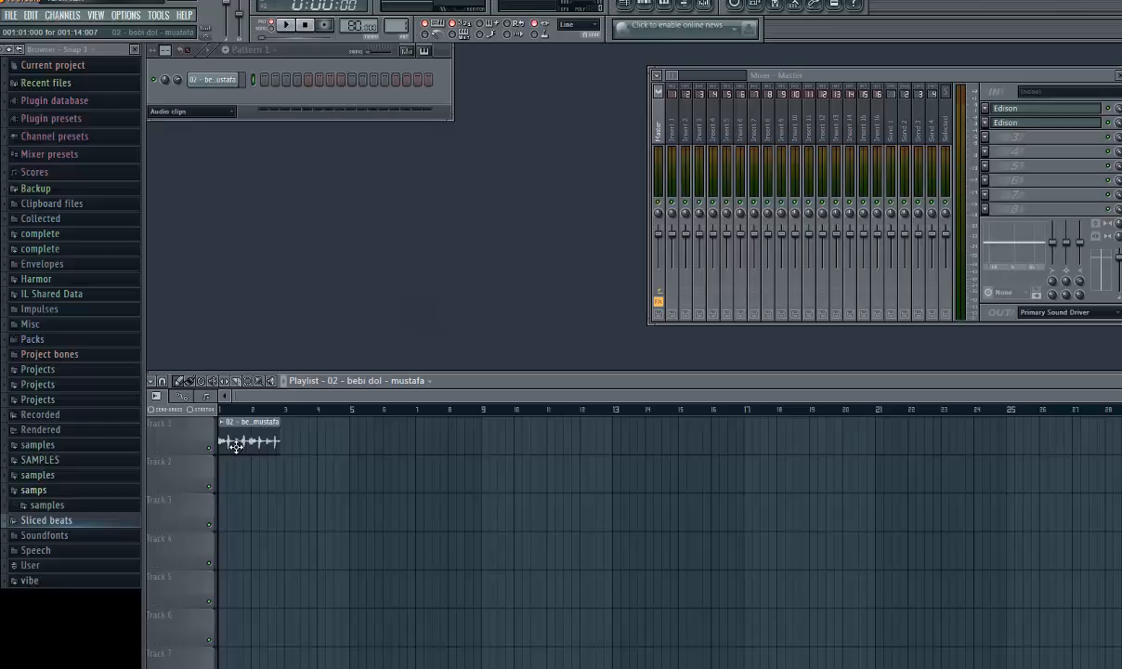
{"action": "right_click", "coordinate": [215, 83]}
{"action": "left_click", "coordinate": [265, 98]}
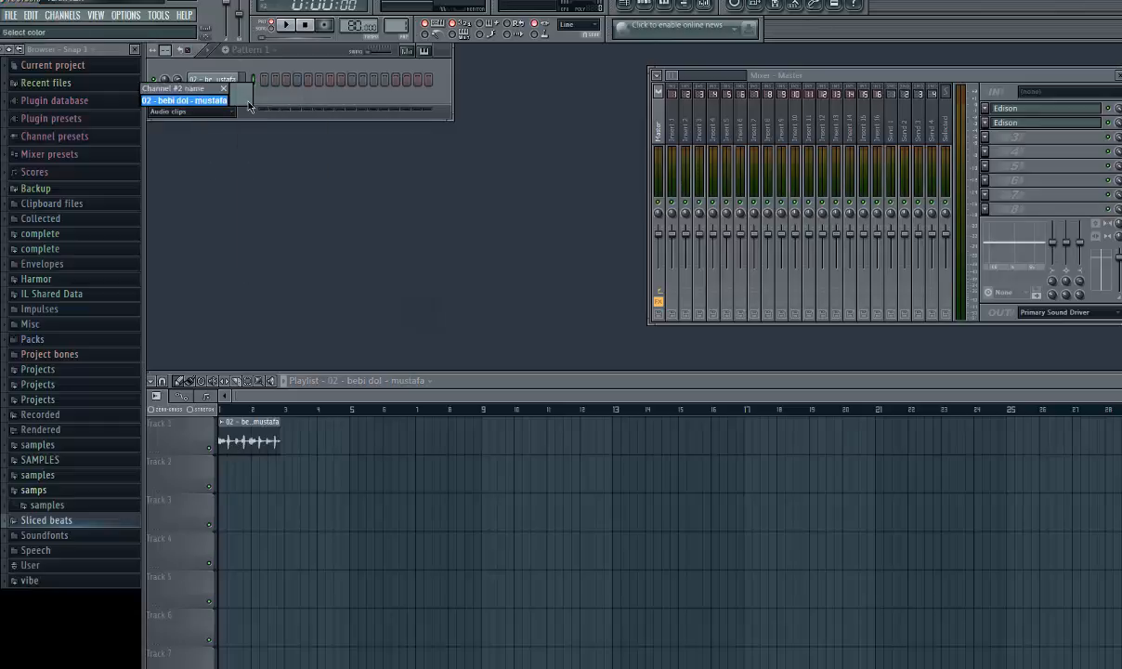
{"action": "type", "text": "sample"}
{"action": "key", "text": "Return"}
Recolor the sample channel teal and auto-name playlist Track 1 after its clip
{"action": "right_click", "coordinate": [217, 79]}
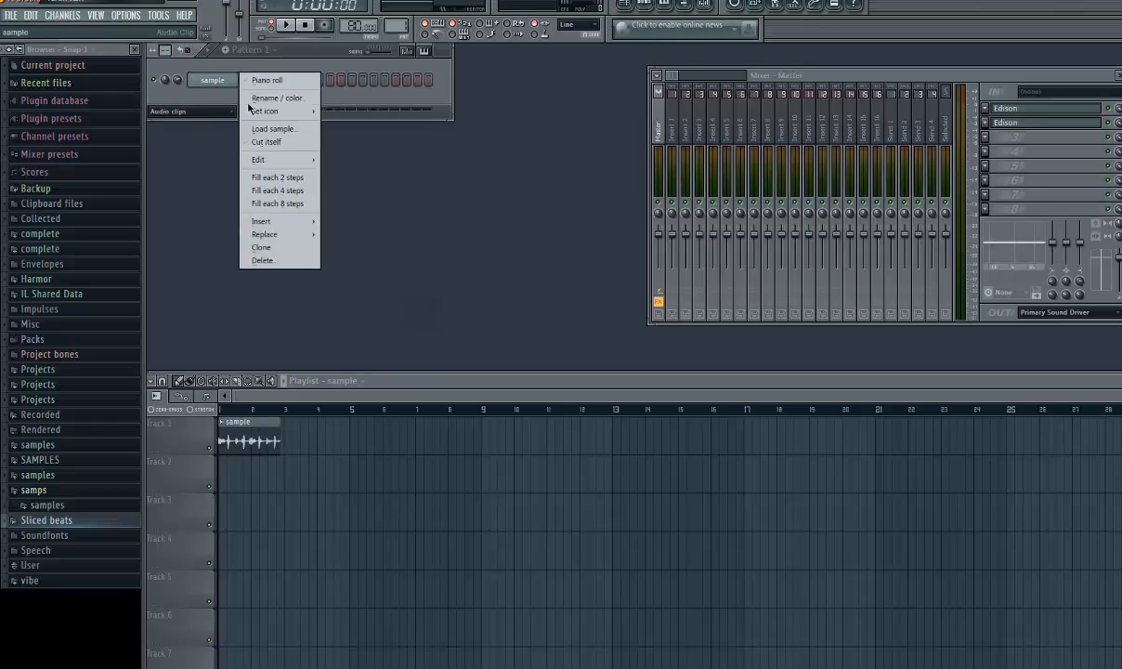
{"action": "left_click", "coordinate": [269, 98]}
{"action": "left_click", "coordinate": [248, 100]}
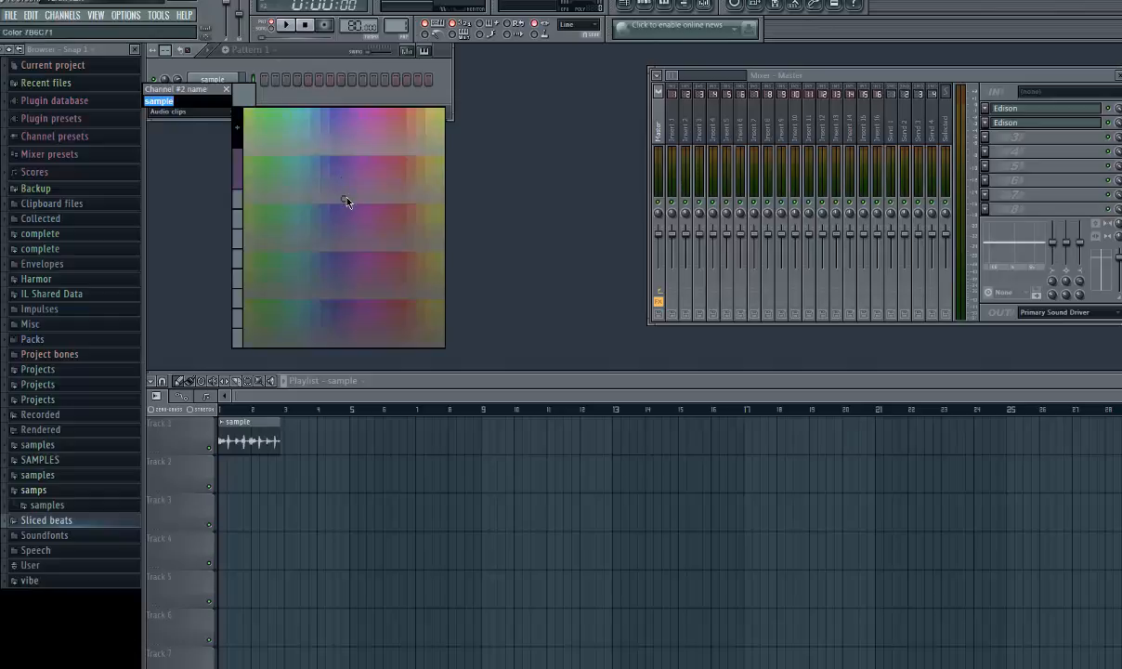
{"action": "left_click", "coordinate": [303, 217]}
{"action": "right_click", "coordinate": [182, 418]}
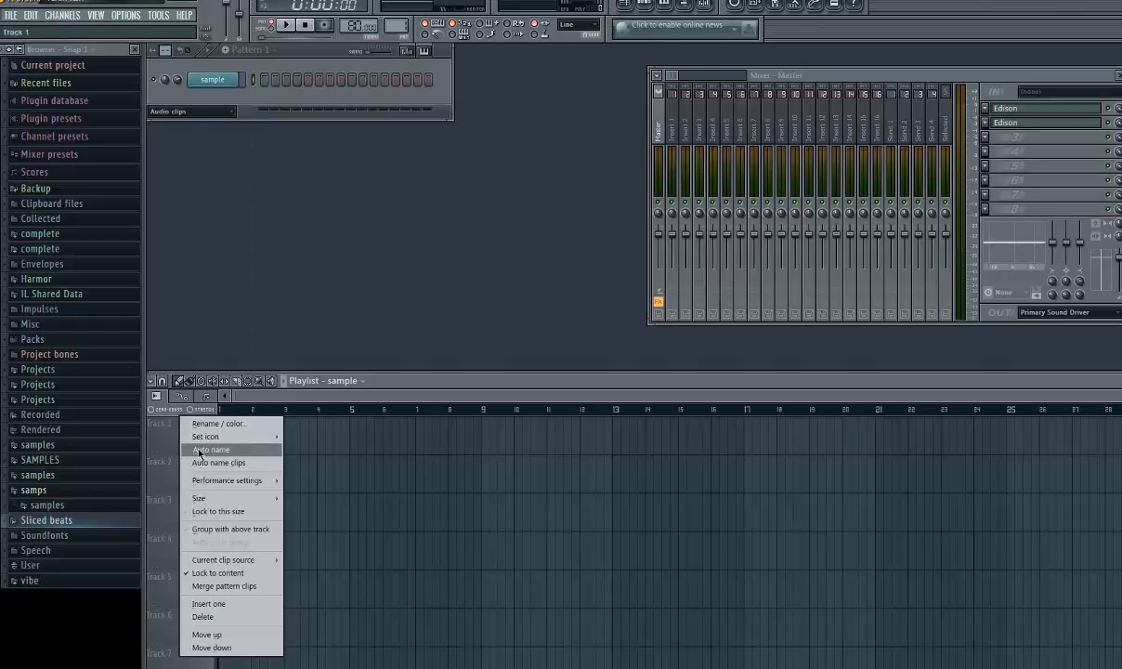
{"action": "left_click", "coordinate": [199, 450]}
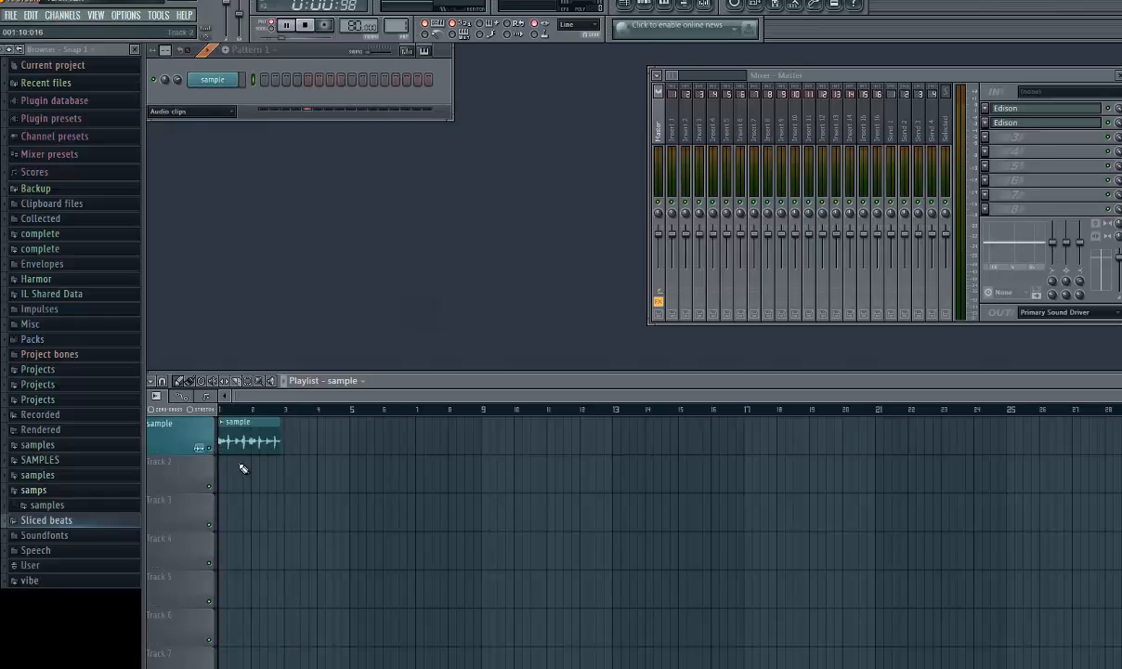
Play the sample clip in the playlist and stop playback
{"action": "key", "text": "space"}
{"action": "scroll", "coordinate": [242, 448], "scroll_direction": "up", "scroll_amount": 5}
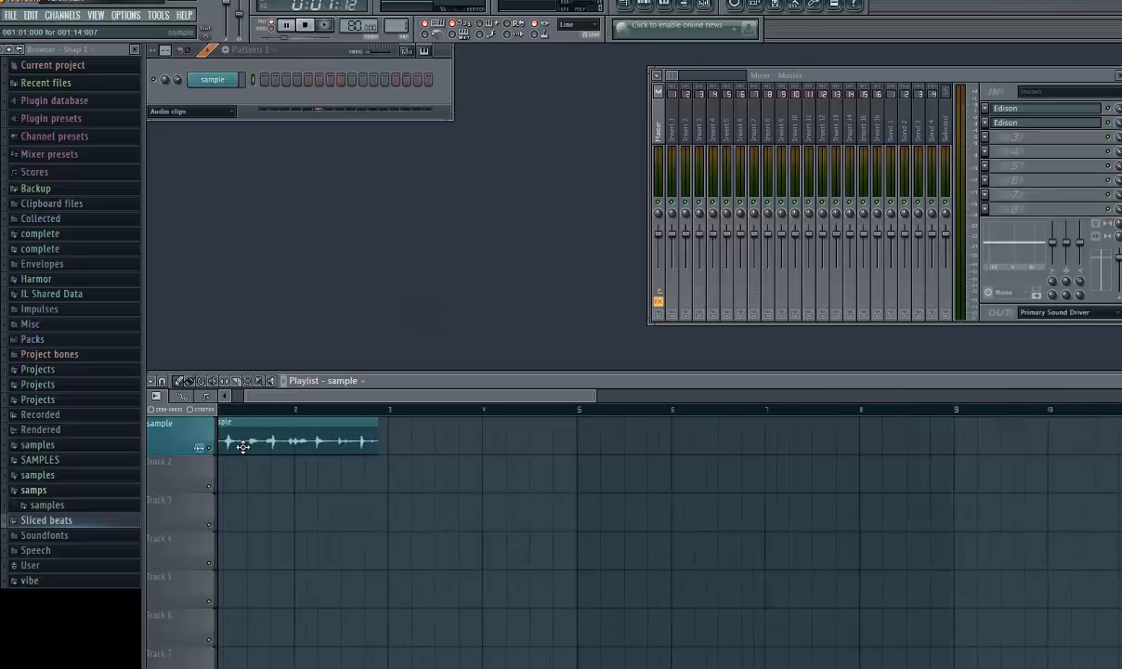
{"action": "key", "text": "space"}
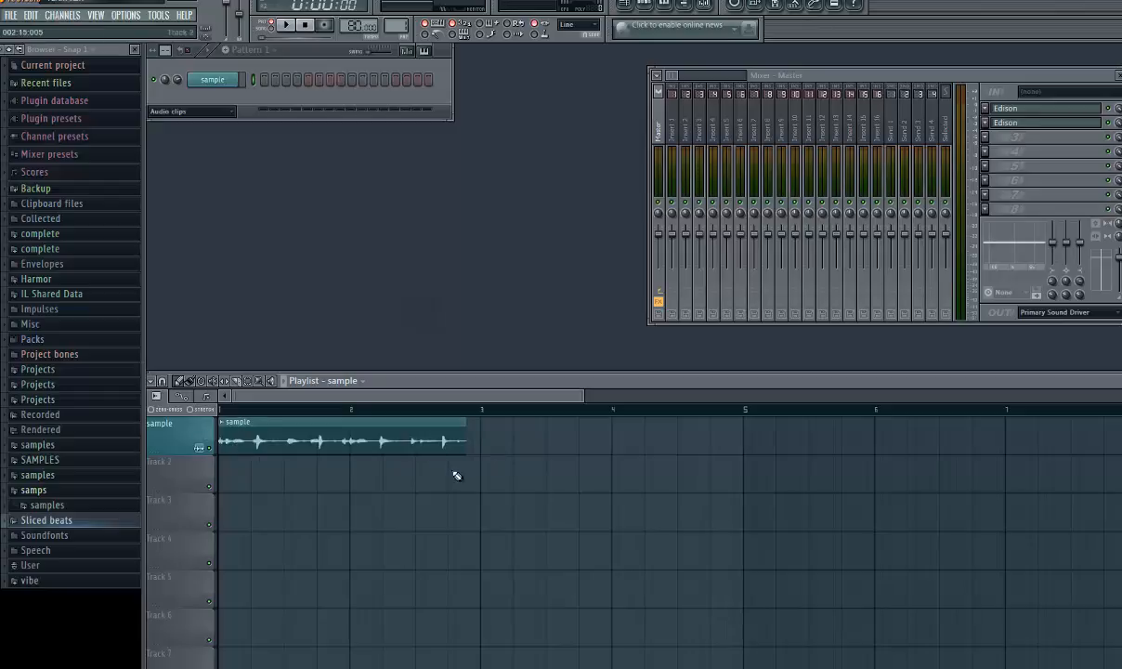
Open the sample channel's settings and set its time-stretching method to Tonal
{"action": "left_click", "coordinate": [219, 82]}
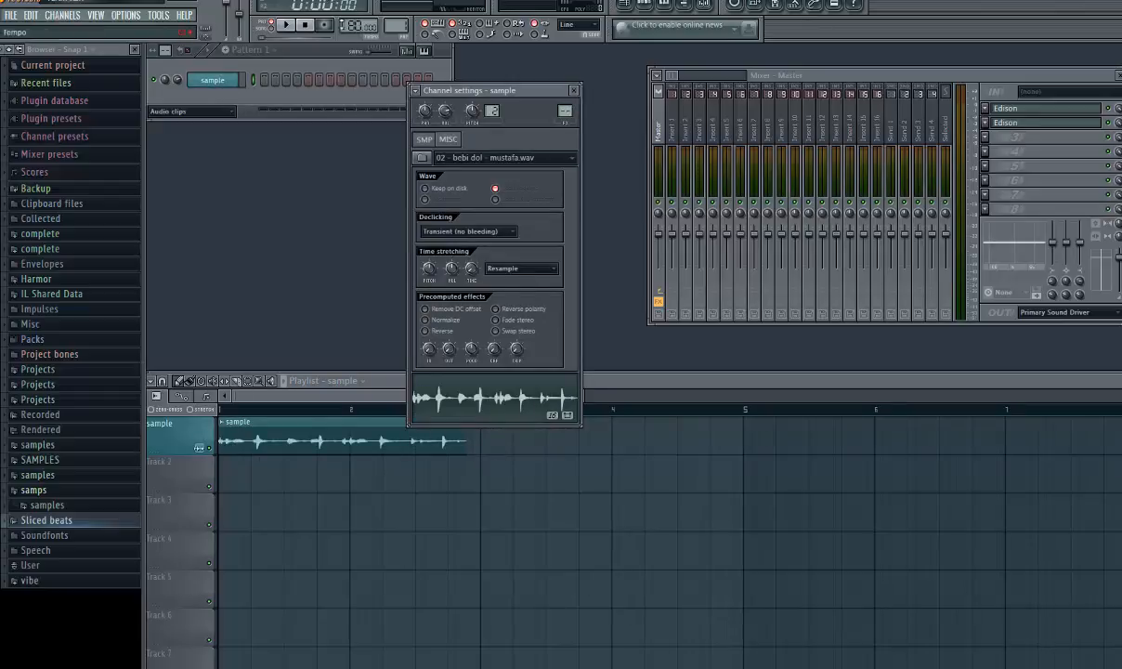
{"action": "left_click", "coordinate": [502, 268]}
{"action": "left_click", "coordinate": [501, 338]}
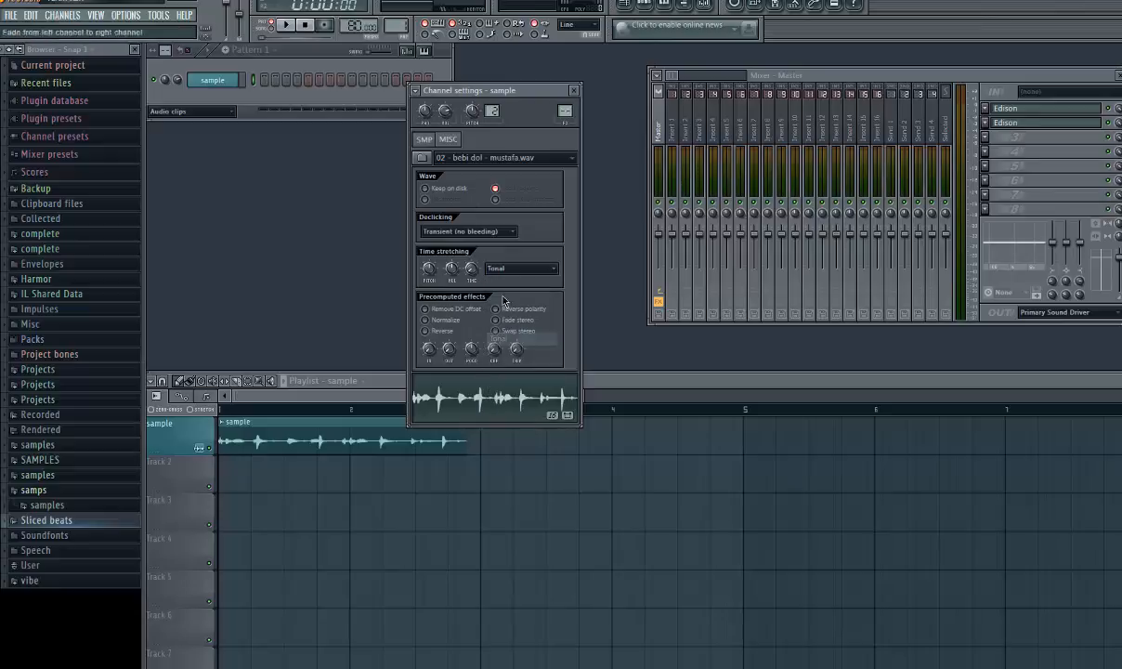
{"action": "left_click", "coordinate": [505, 270]}
{"action": "left_click", "coordinate": [513, 337]}
{"action": "left_click", "coordinate": [511, 271]}
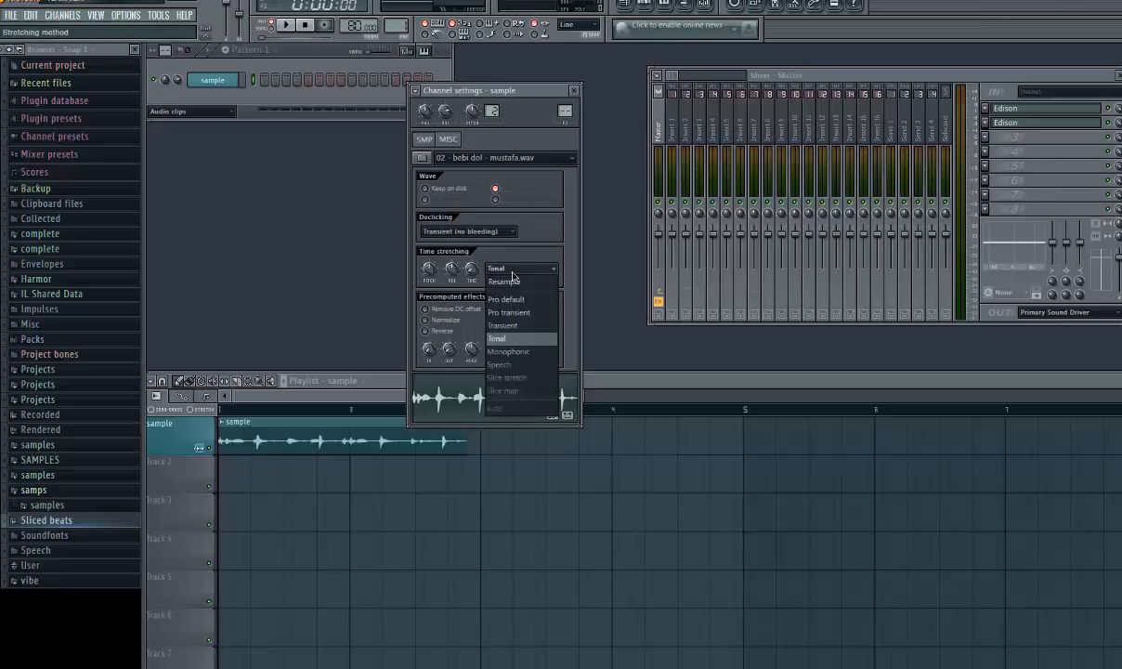
{"action": "left_click", "coordinate": [499, 338]}
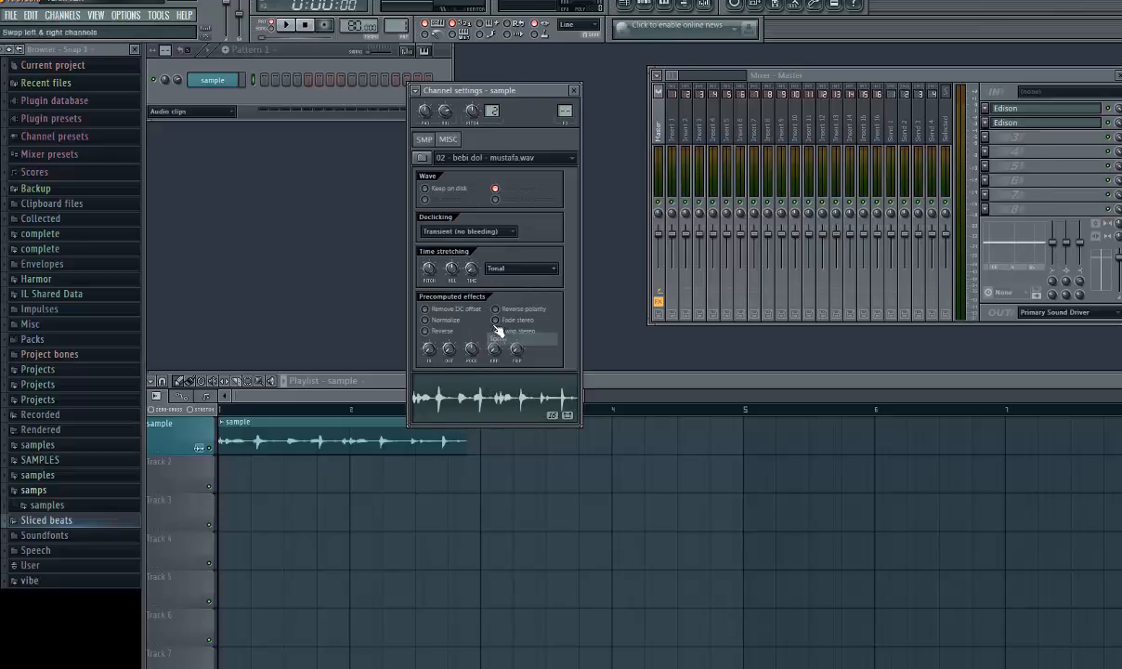
Normalize the sample and set its time stretch to 2 bars
{"action": "right_click", "coordinate": [471, 270]}
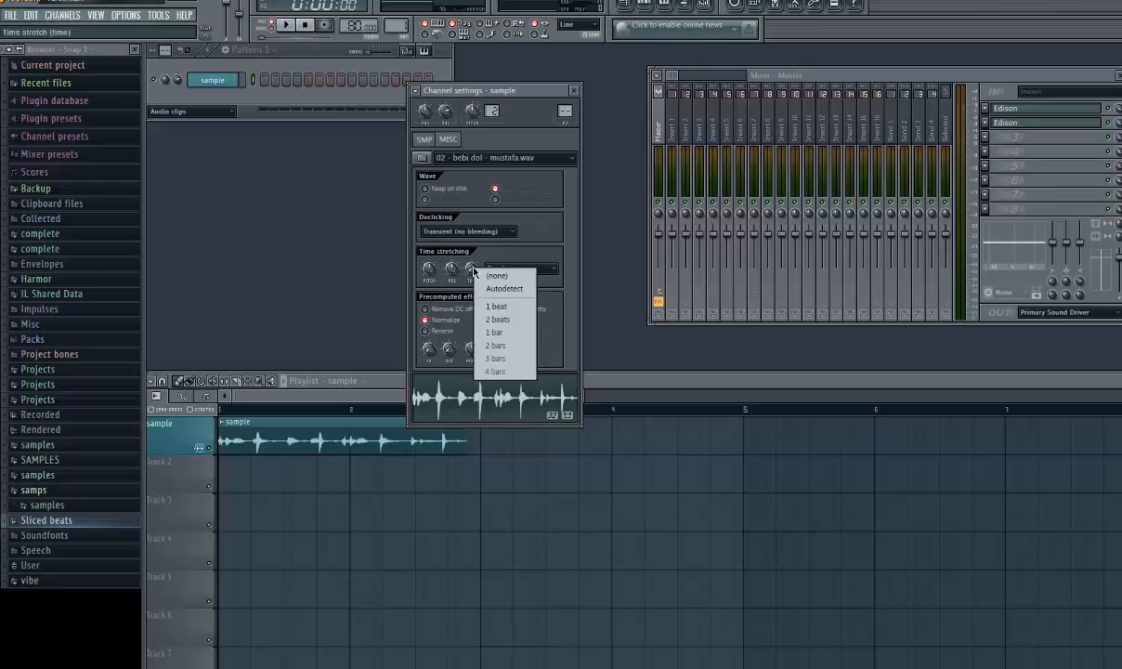
{"action": "left_click", "coordinate": [477, 256]}
{"action": "right_click", "coordinate": [474, 270]}
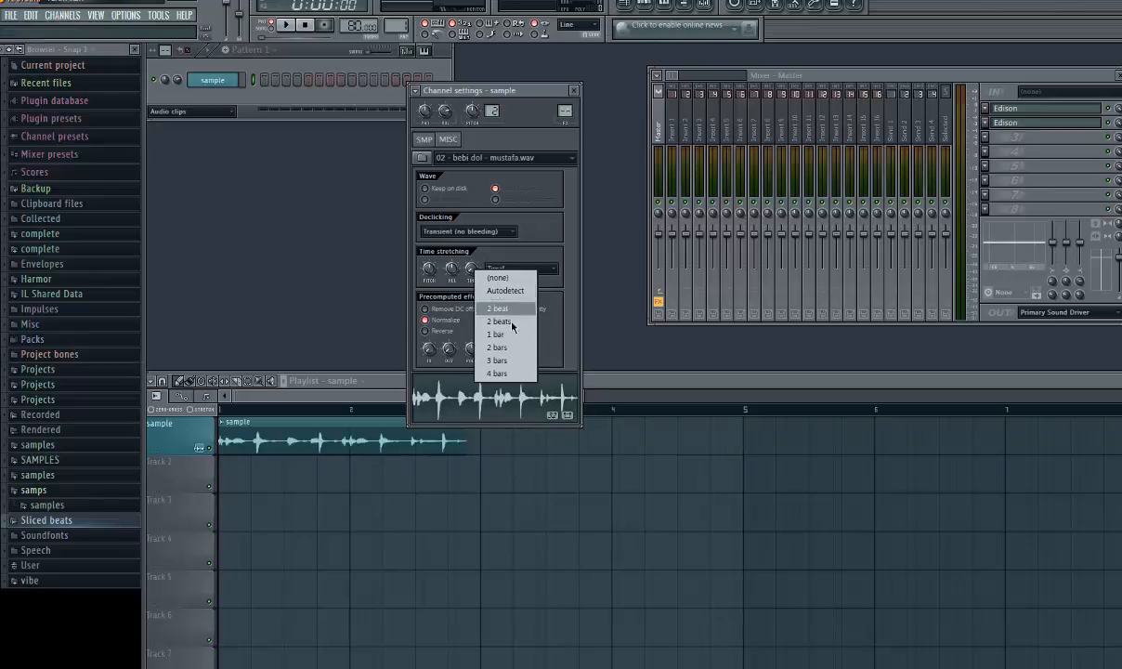
{"action": "left_click", "coordinate": [510, 348]}
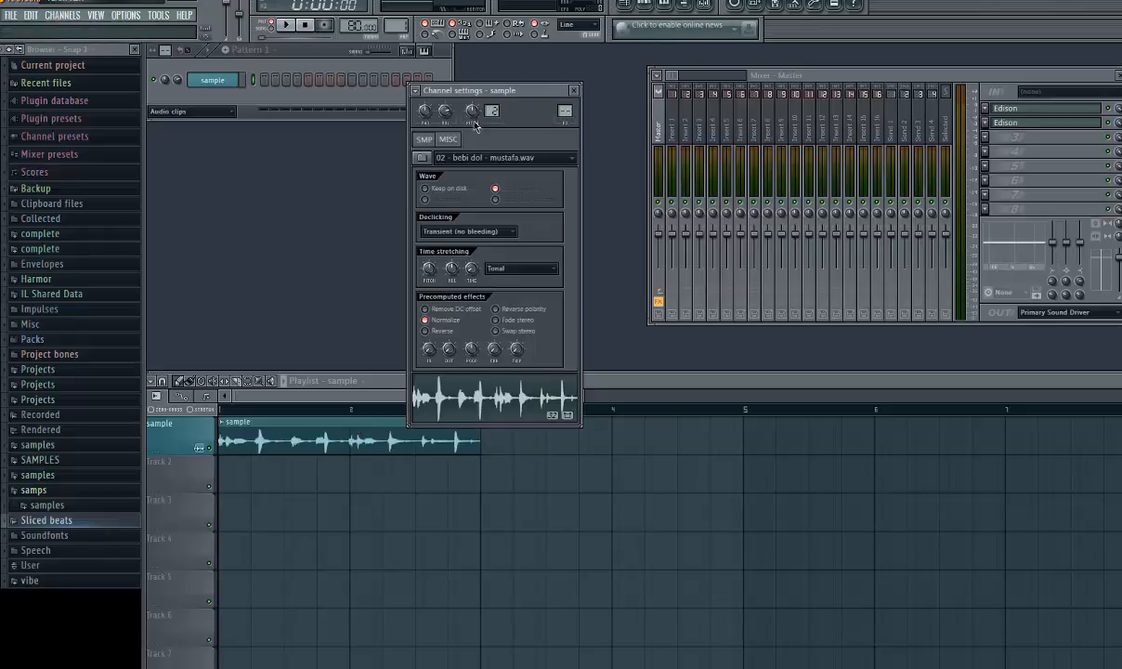
Move the channel settings window aside and play the stretched sample clip to check it
{"action": "left_click_drag", "start_coordinate": [464, 97], "coordinate": [623, 81]}
{"action": "left_click", "coordinate": [242, 376]}
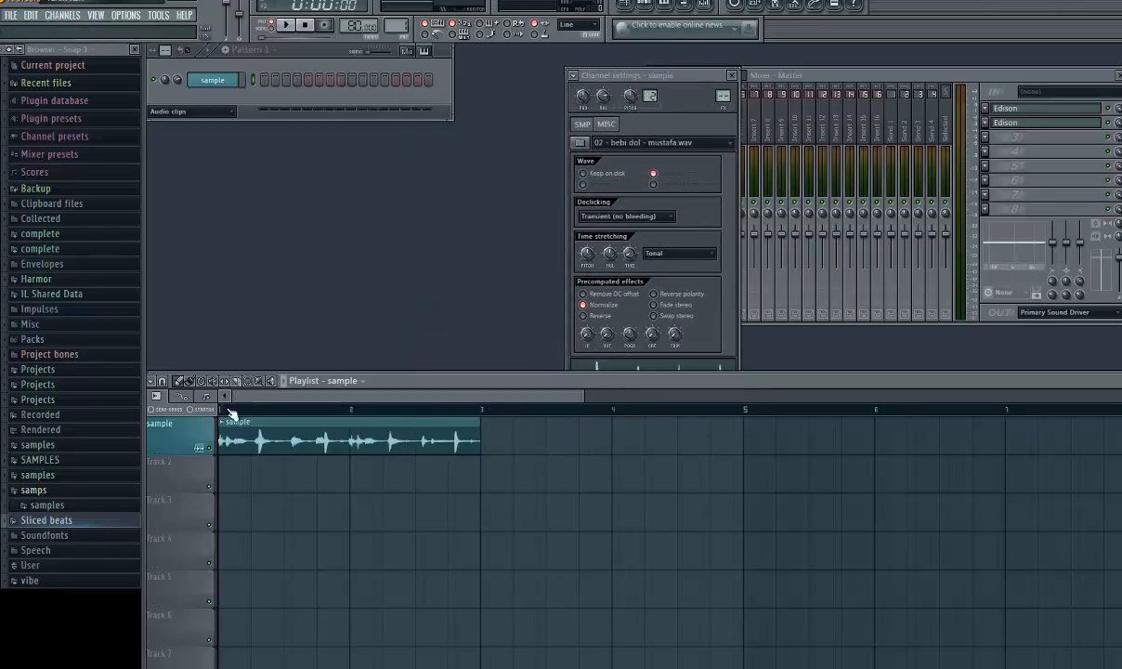
{"action": "key", "text": "space"}
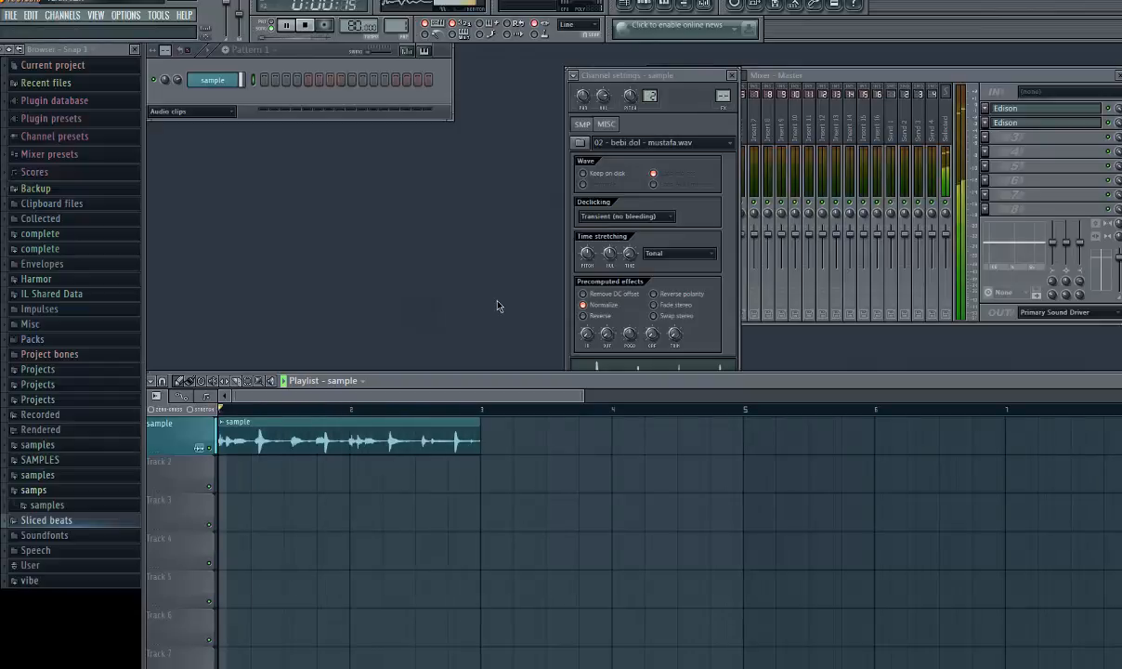
{"action": "left_click", "coordinate": [671, 97]}
{"action": "key", "text": "space"}
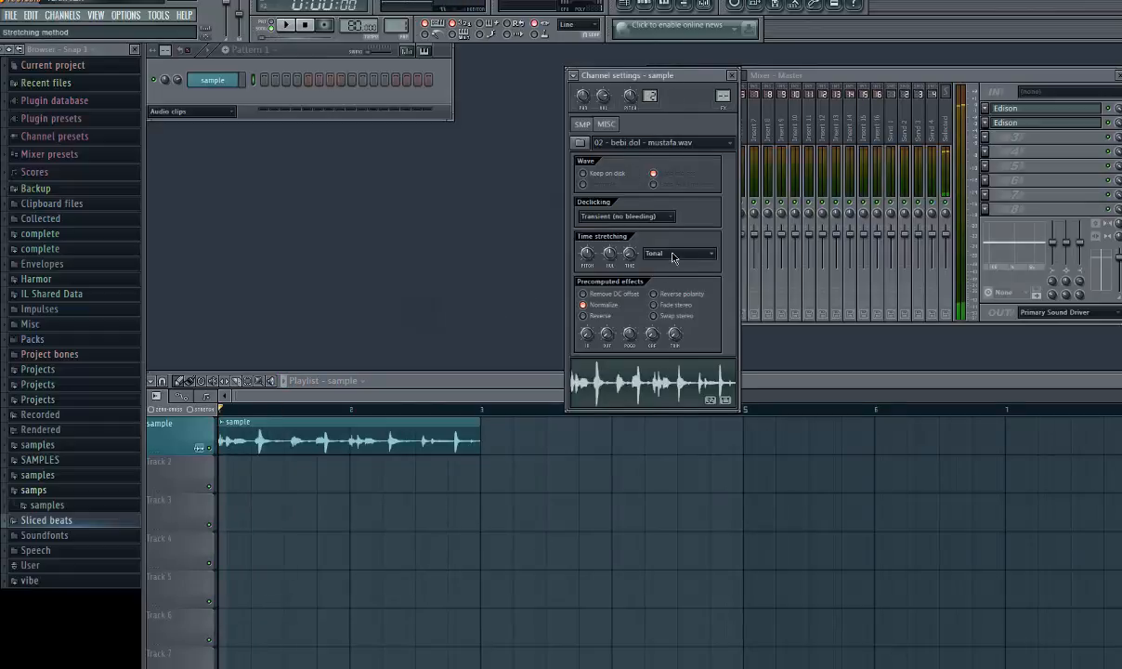
Try the Speech and Slice stretch methods on the sample, playing the clip with each
{"action": "left_click", "coordinate": [676, 253]}
{"action": "left_click", "coordinate": [664, 330]}
{"action": "left_click", "coordinate": [345, 391]}
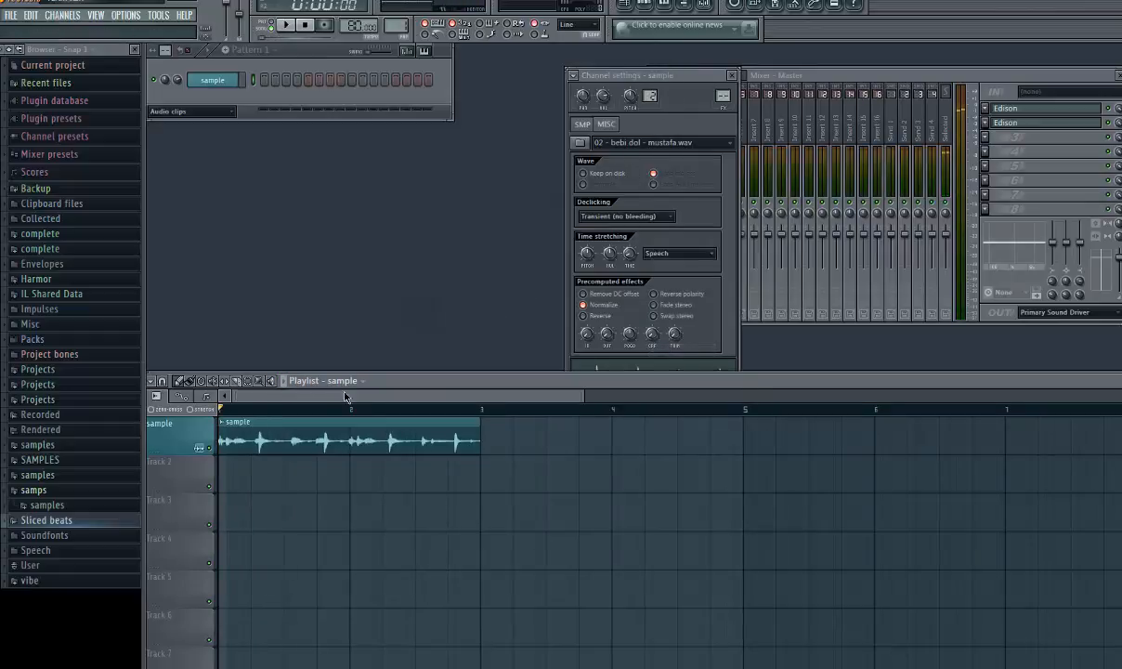
{"action": "key", "text": "space"}
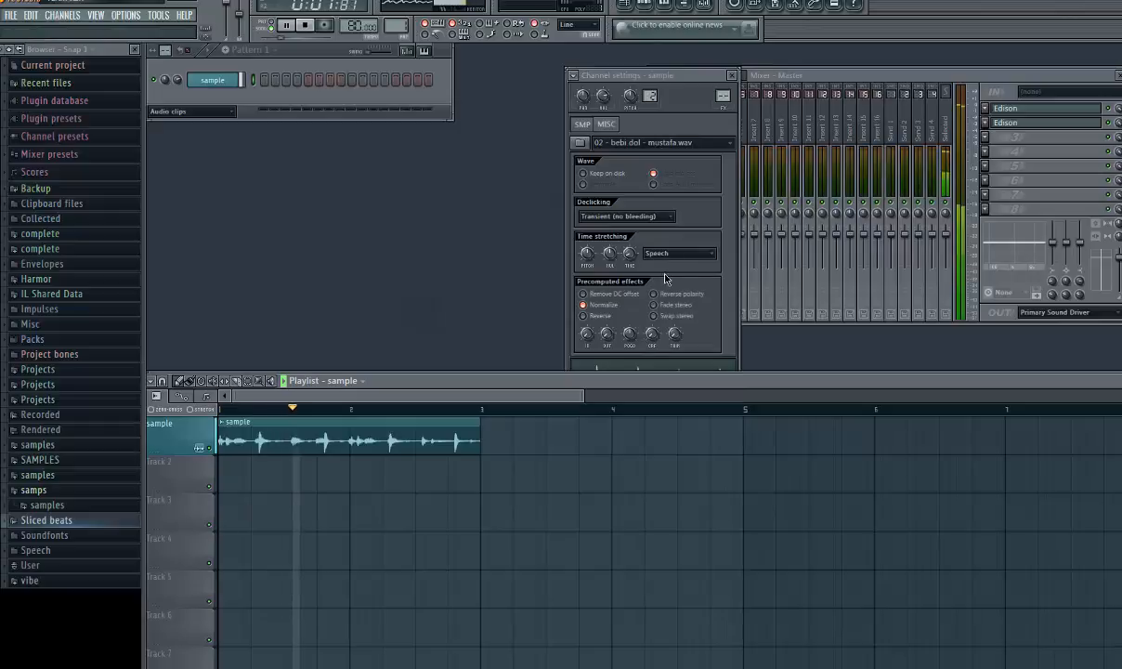
{"action": "key", "text": "space"}
{"action": "left_click", "coordinate": [676, 252]}
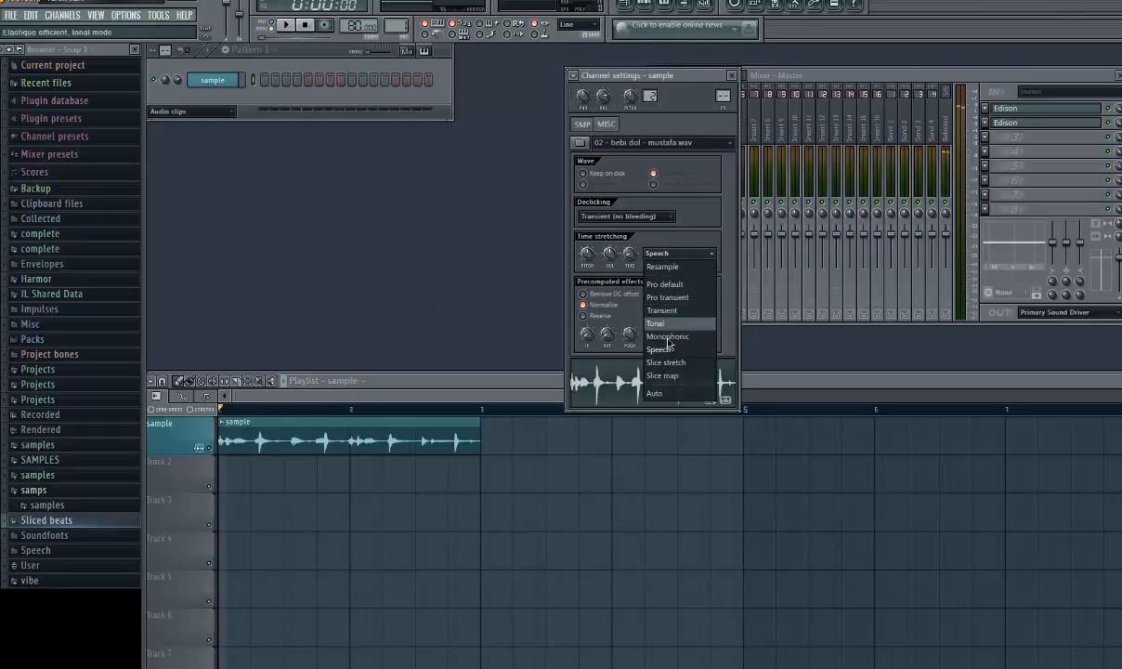
{"action": "left_click", "coordinate": [663, 363]}
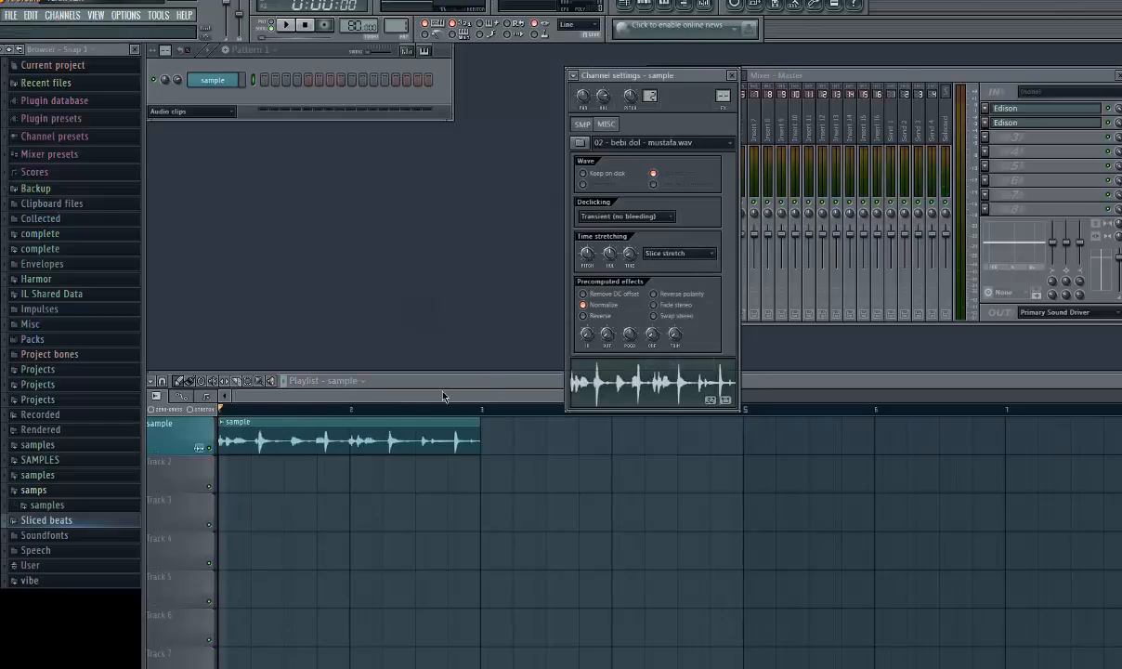
{"action": "left_click", "coordinate": [366, 374]}
{"action": "key", "text": "space"}
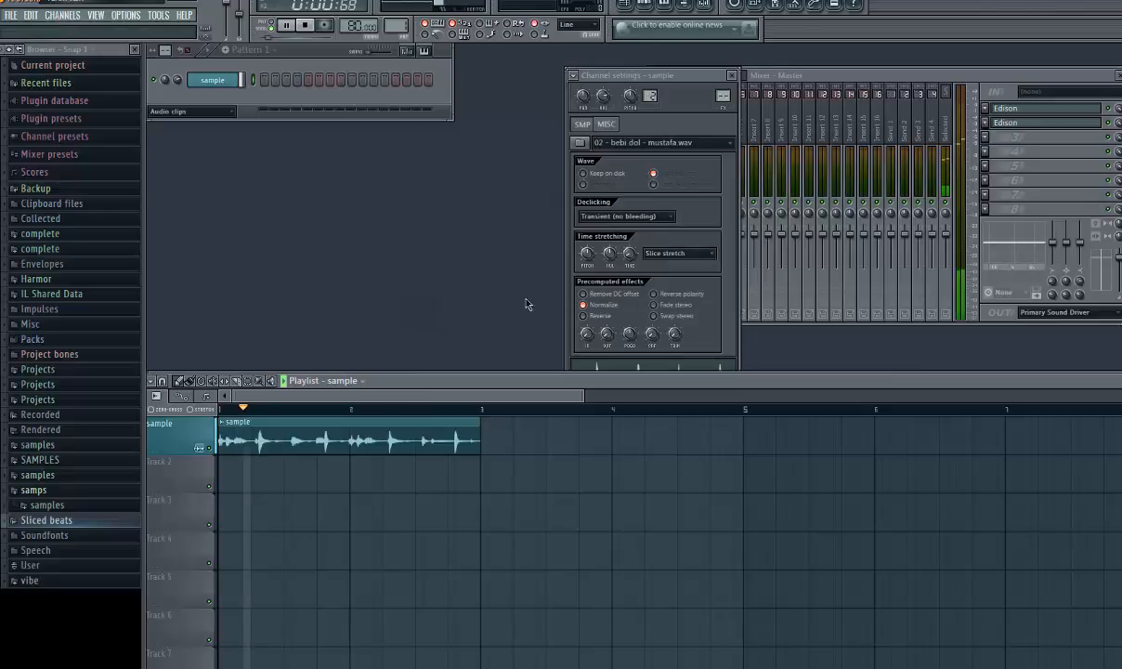
Try the Pro default and Monophonic stretching methods on the sample, listening to the clip
{"action": "left_click", "coordinate": [675, 256]}
{"action": "left_click", "coordinate": [667, 285]}
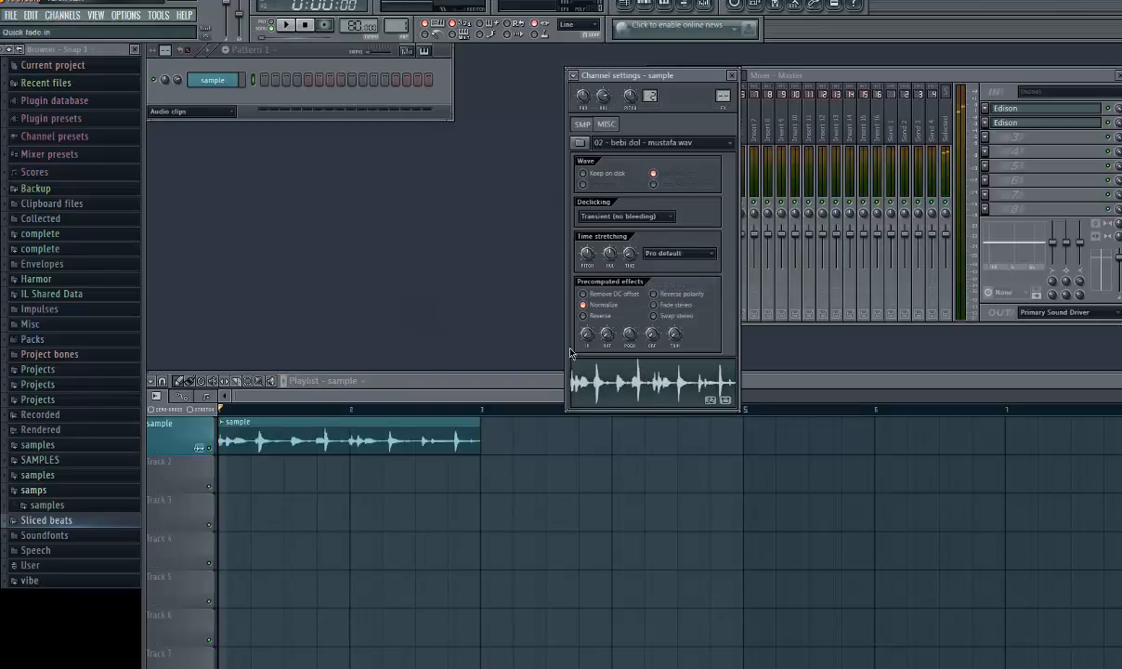
{"action": "key", "text": "space"}
{"action": "left_click", "coordinate": [675, 253]}
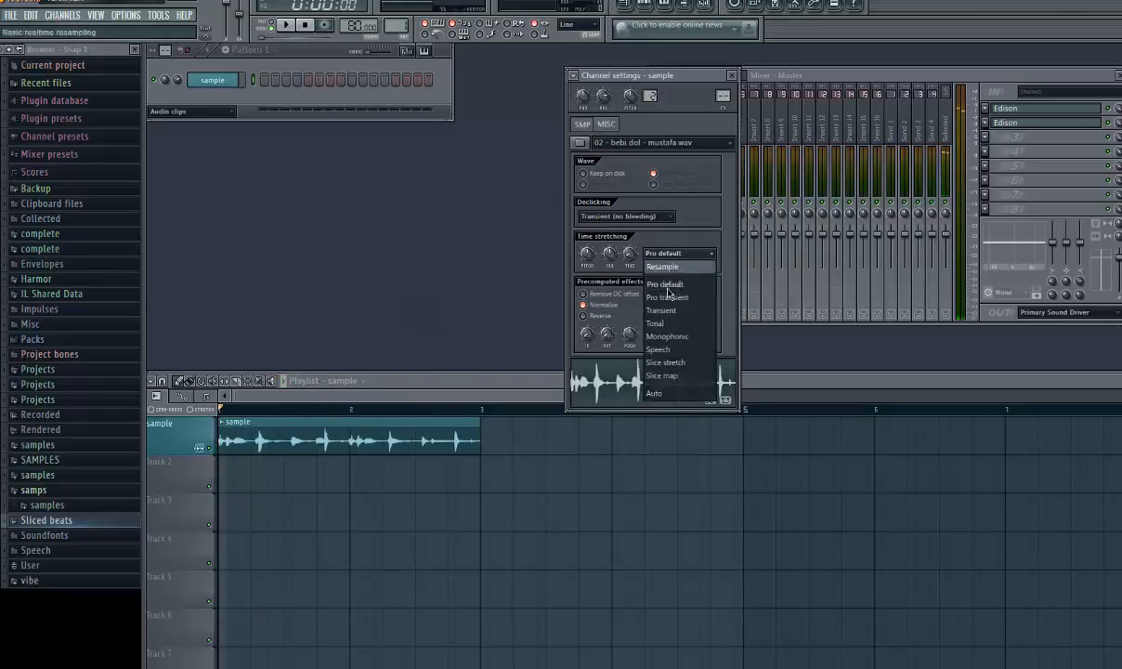
{"action": "left_click", "coordinate": [664, 336]}
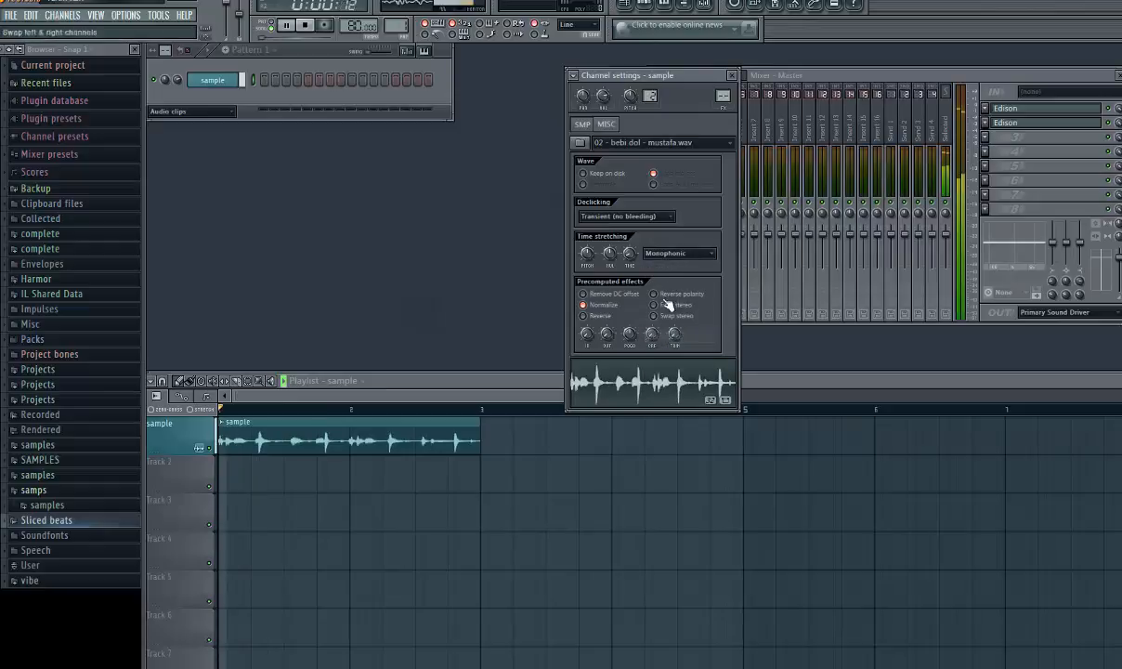
{"action": "key", "text": "space"}
{"action": "key", "text": "space"}
Set the sample's stretching method back to Tonal and close the channel settings
{"action": "left_click", "coordinate": [675, 253]}
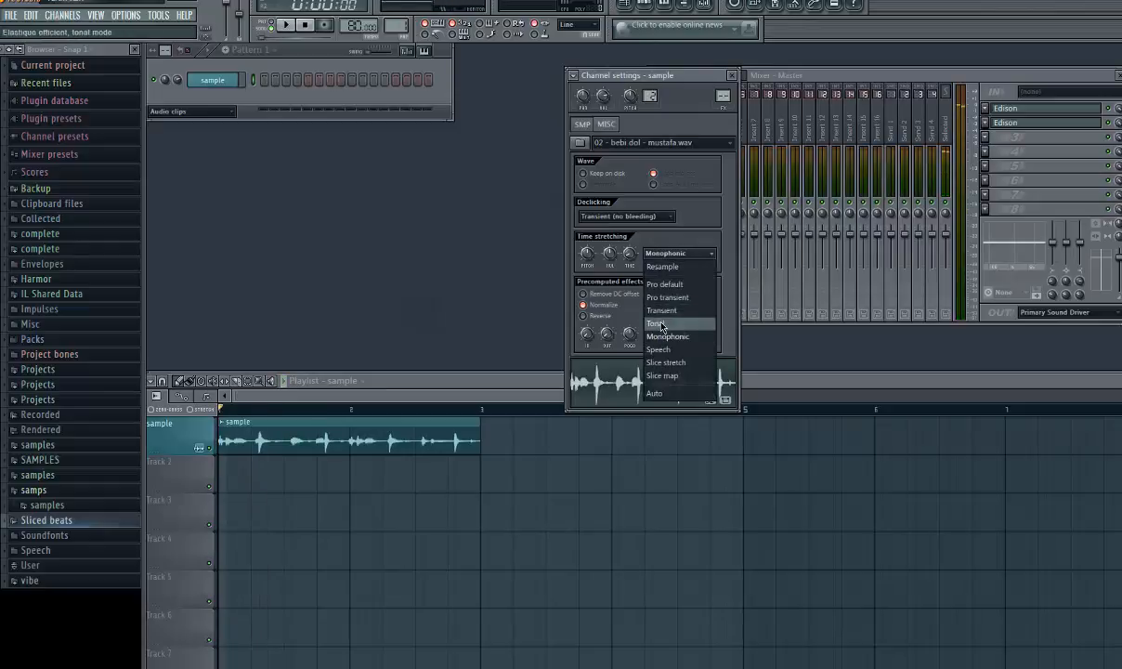
{"action": "left_click", "coordinate": [659, 320]}
{"action": "left_click", "coordinate": [731, 75]}
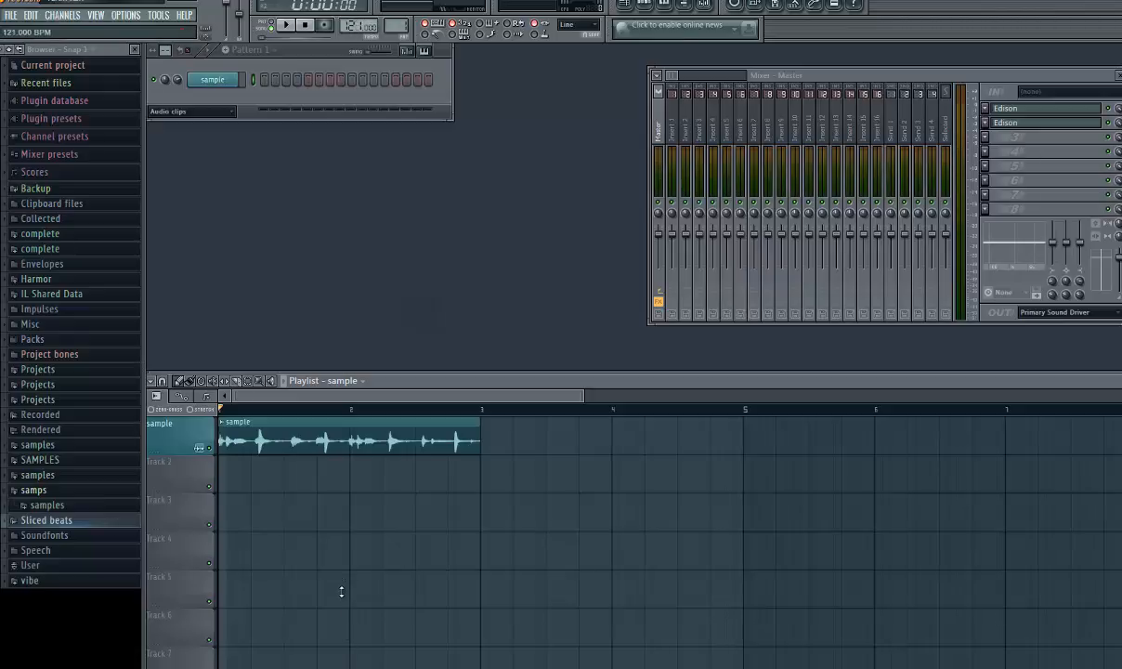
Try a faster project tempo, restretch all channels to it, and play the clip
{"action": "left_click_drag", "start_coordinate": [346, 594], "coordinate": [327, 560]}
{"action": "left_click", "coordinate": [585, 379]}
{"action": "key", "text": "space"}
Set the project tempo back to 80 BPM, decline restretching all channels, and play the sample clip
{"action": "left_click_drag", "start_coordinate": [375, 134], "coordinate": [375, 134]}
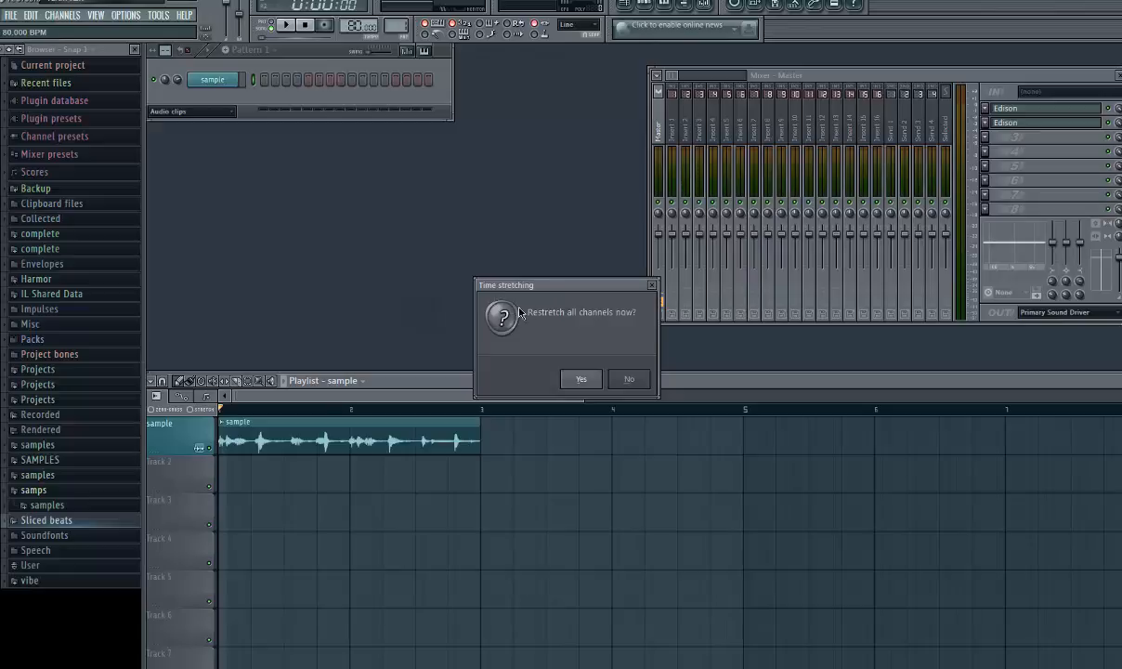
{"action": "left_click", "coordinate": [629, 380]}
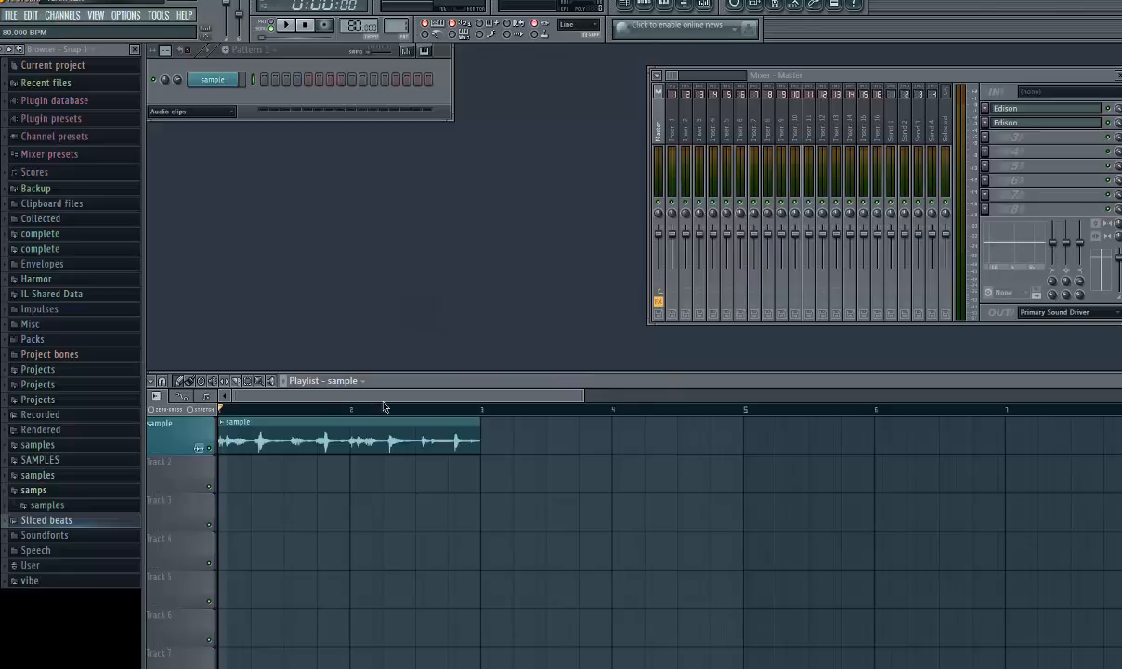
{"action": "key", "text": "space"}
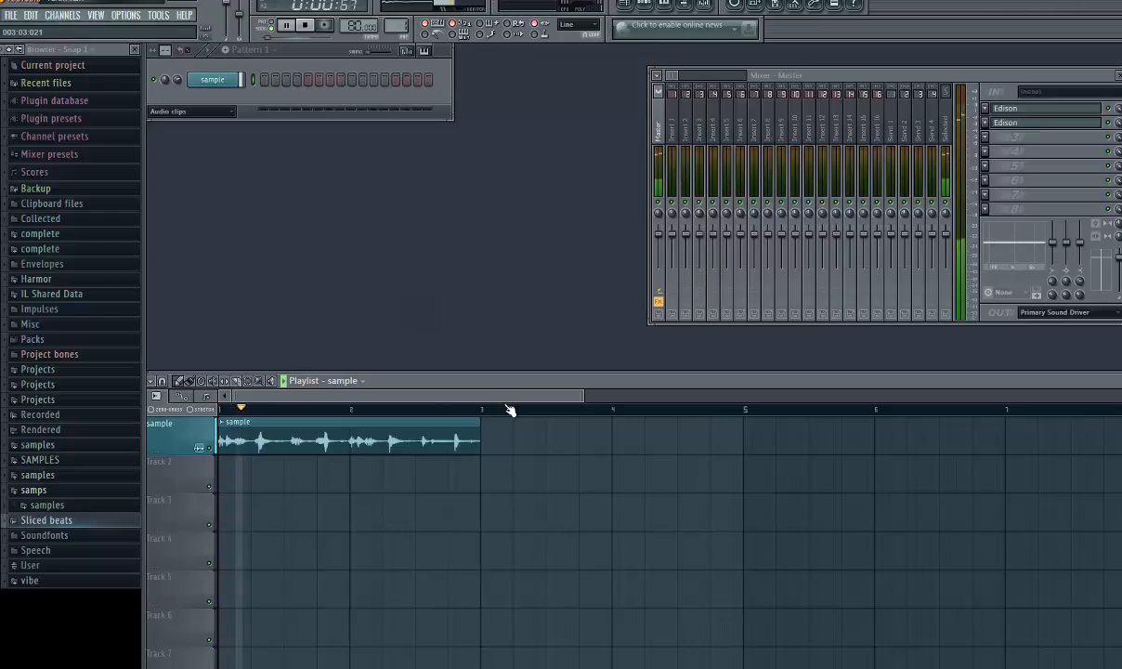
{"action": "key", "text": "space"}
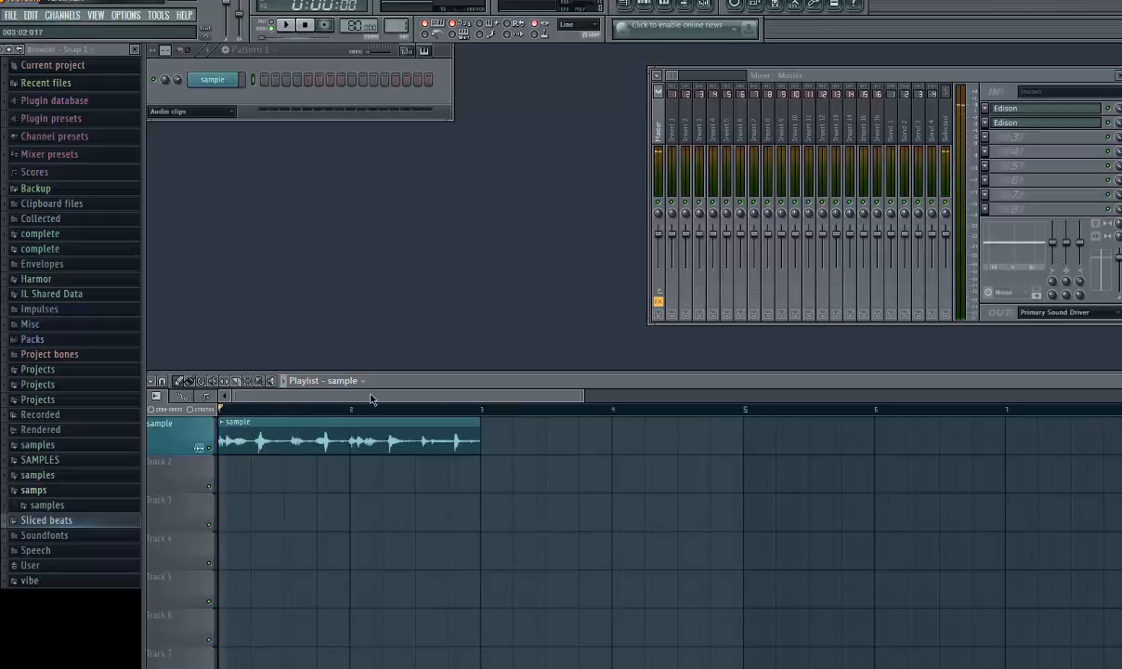
In the sample channel's settings, try Remove DC offset, enable Reverse polarity during playback, and close the settings
{"action": "scroll", "coordinate": [351, 399], "scroll_direction": "up", "scroll_amount": 3}
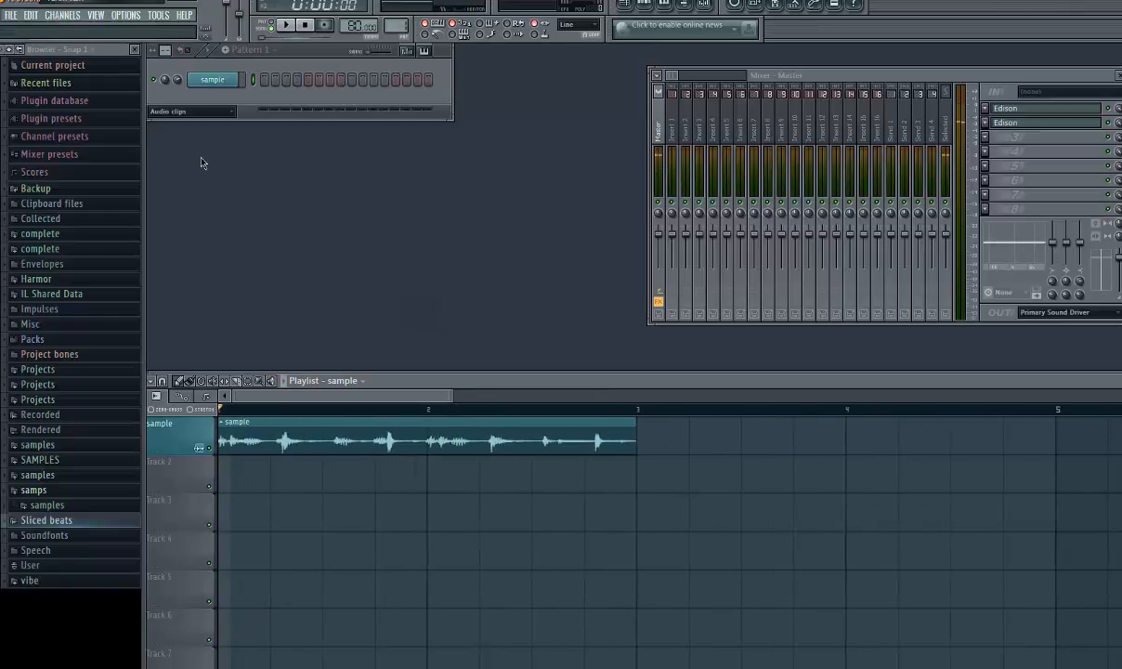
{"action": "left_click", "coordinate": [212, 82]}
{"action": "left_click", "coordinate": [584, 295]}
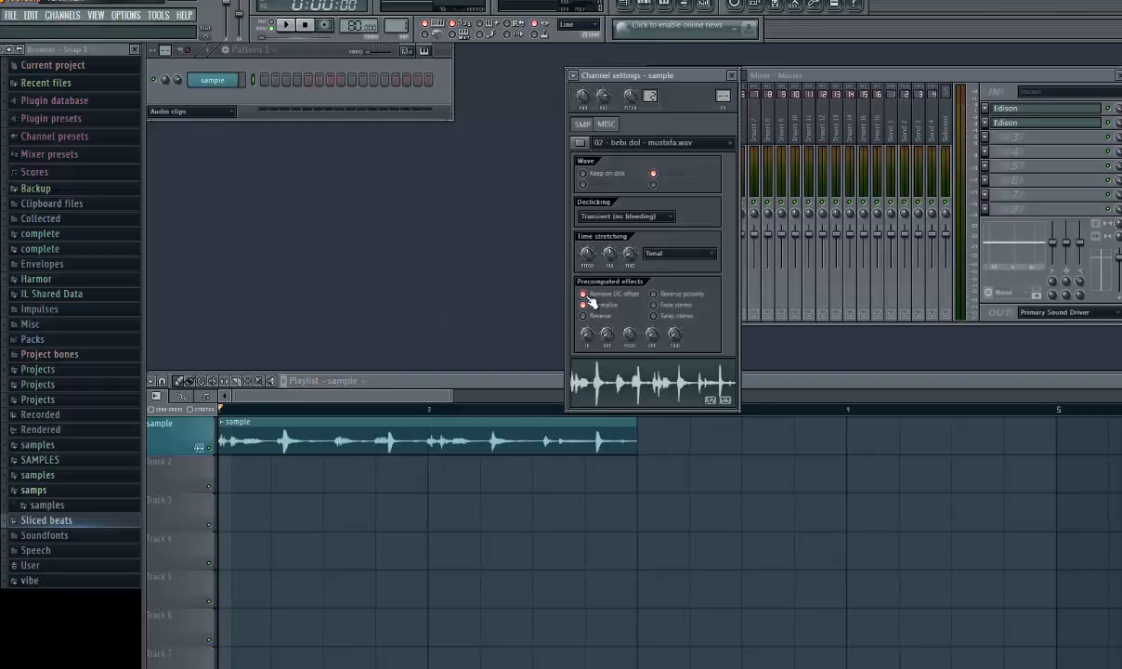
{"action": "key", "text": "space"}
{"action": "left_click", "coordinate": [653, 294]}
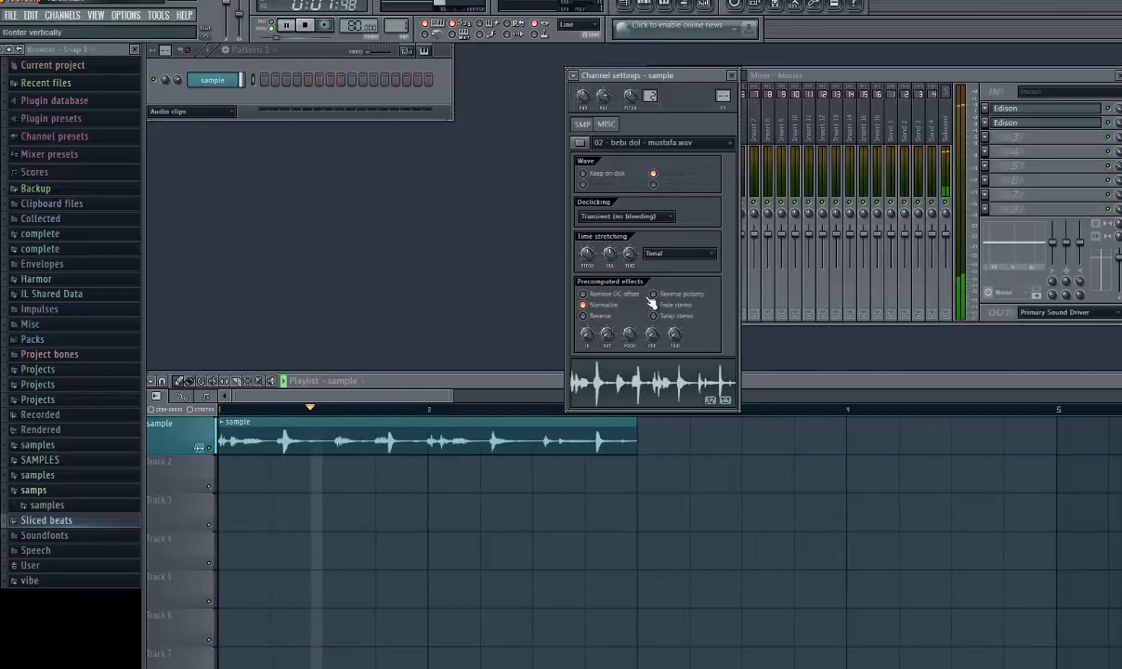
{"action": "key", "text": "space"}
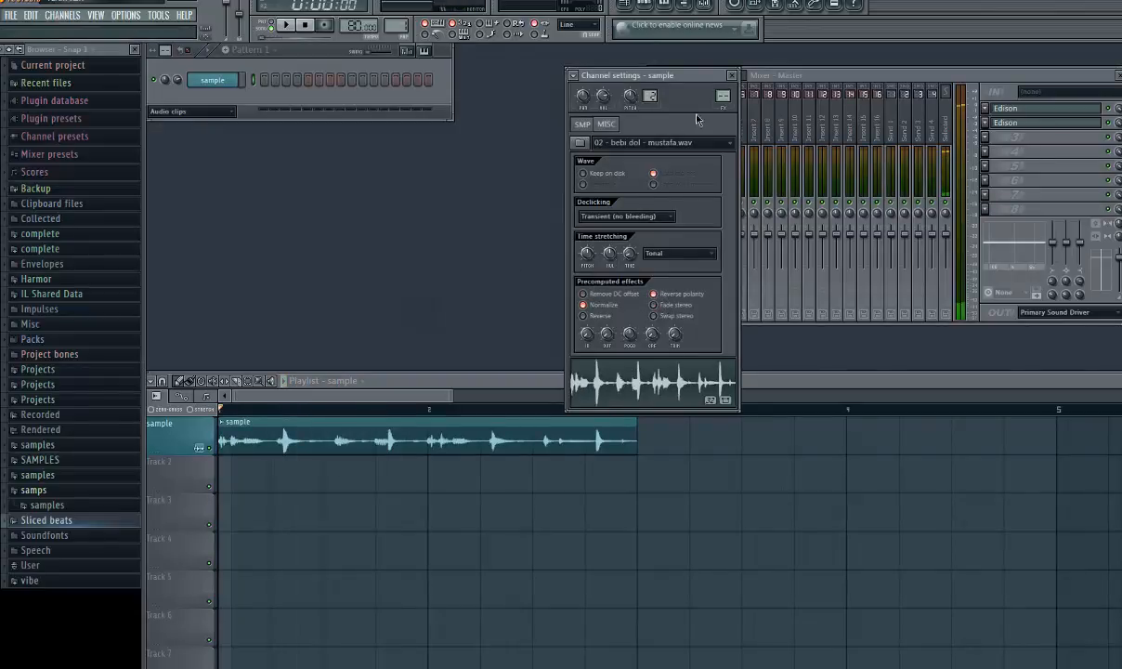
{"action": "left_click", "coordinate": [731, 76]}
Trim the start of the sample clip and shift it back to bar 1 so its first loud hit aligns with beat 2; play it
{"action": "scroll", "coordinate": [293, 463], "scroll_direction": "up", "scroll_amount": 5}
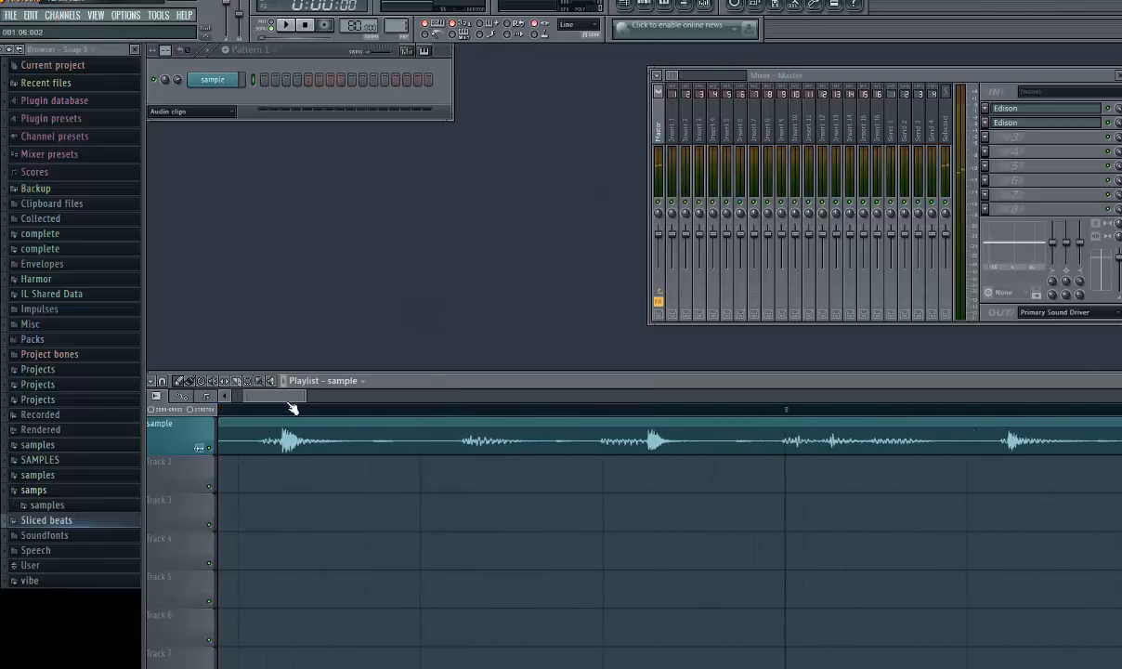
{"action": "left_click_drag", "start_coordinate": [292, 397], "coordinate": [184, 392]}
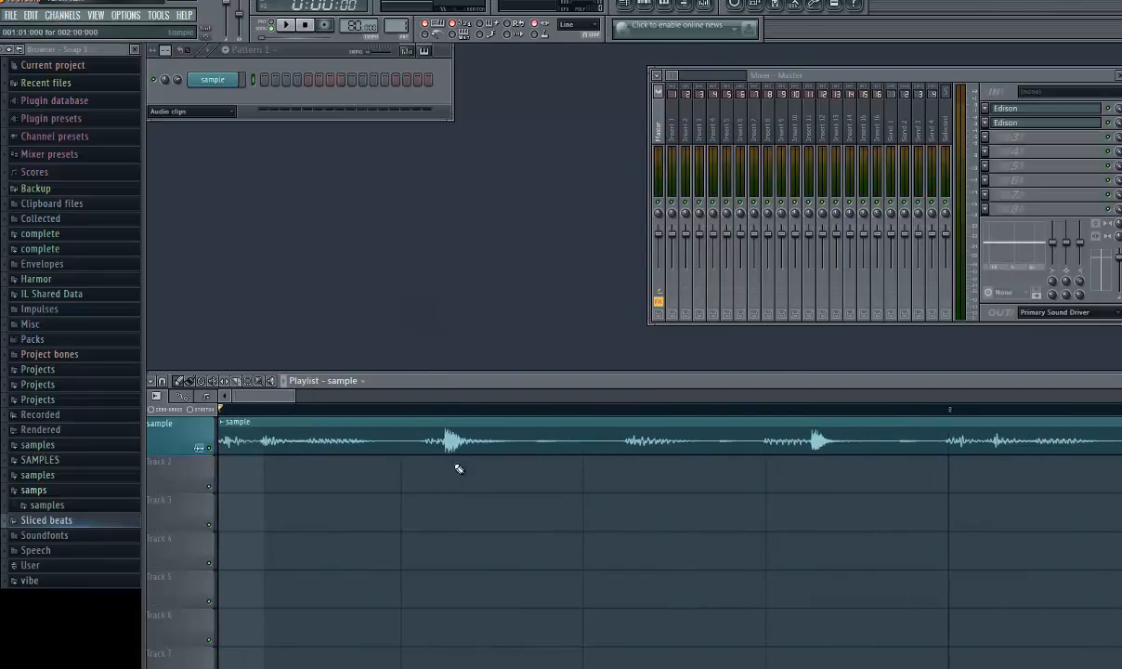
{"action": "left_click", "coordinate": [221, 424]}
{"action": "left_click", "coordinate": [220, 425]}
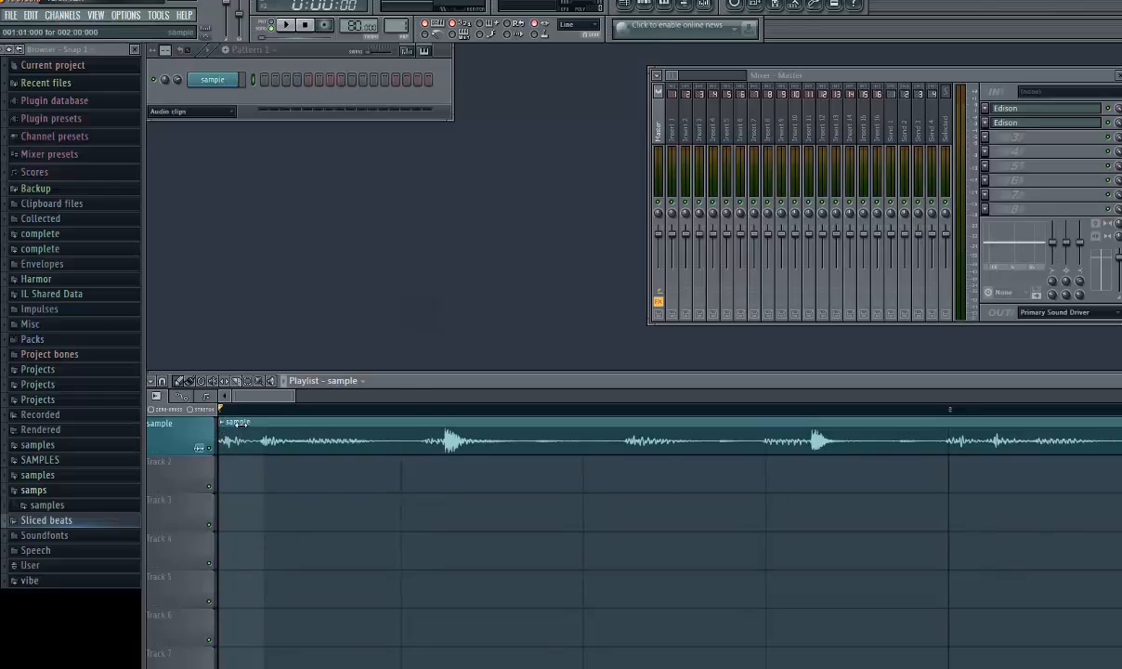
{"action": "left_click_drag", "start_coordinate": [221, 428], "coordinate": [255, 427]}
{"action": "left_click_drag", "start_coordinate": [445, 435], "coordinate": [400, 437]}
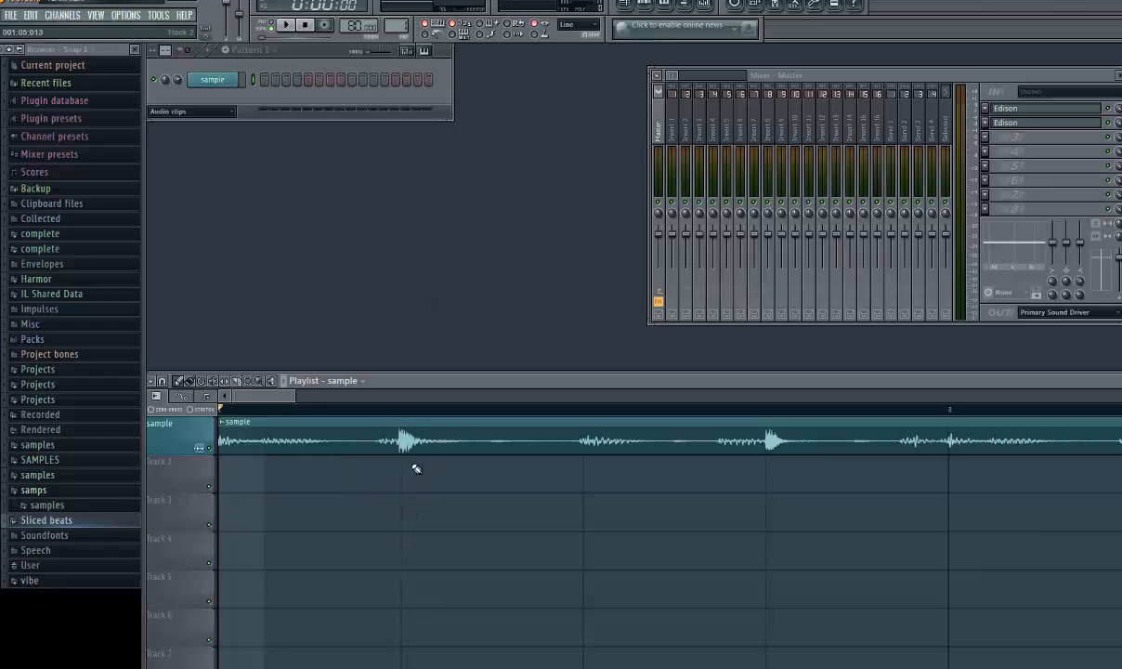
{"action": "key", "text": "space"}
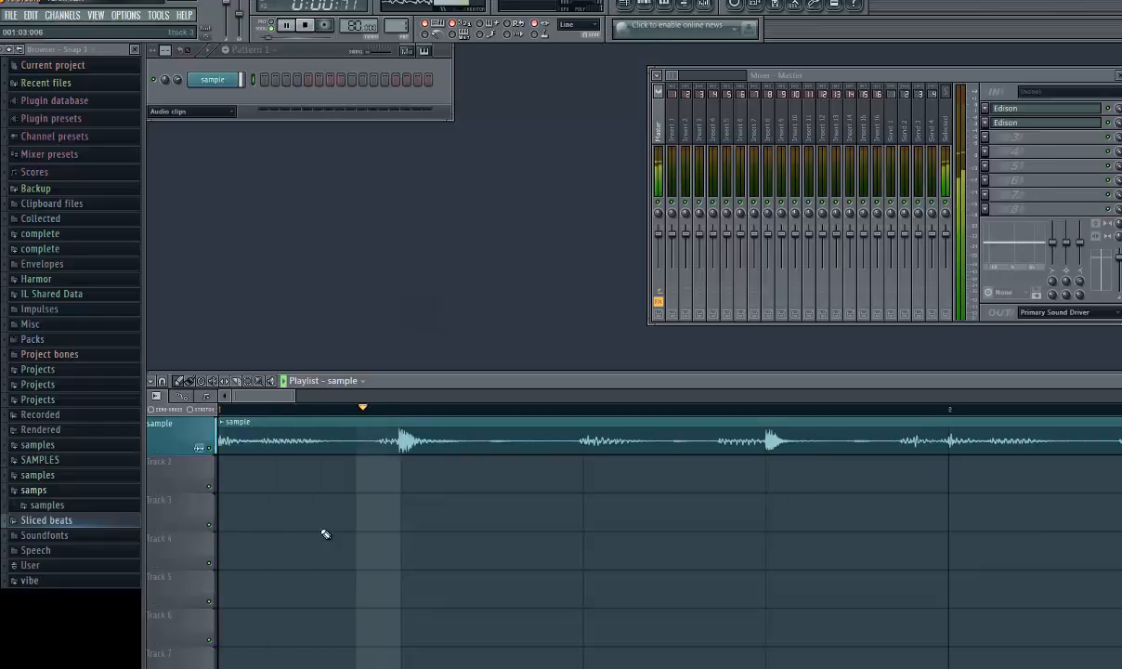
Slice the opening step off the sample clip, move the remainder to bar 1, place the slice at the end of bar 2, and play it
{"action": "scroll", "coordinate": [518, 522], "scroll_direction": "down", "scroll_amount": 2}
{"action": "scroll", "coordinate": [520, 520], "scroll_direction": "down", "scroll_amount": 1}
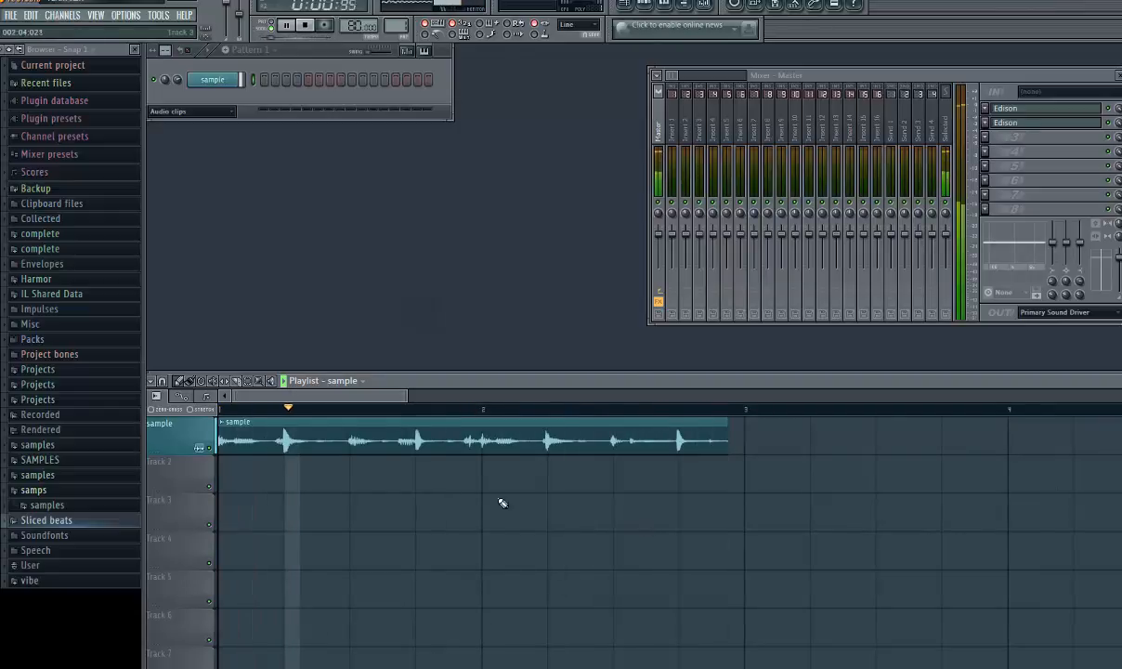
{"action": "key", "text": "space"}
{"action": "left_click_drag", "start_coordinate": [243, 439], "coordinate": [220, 434]}
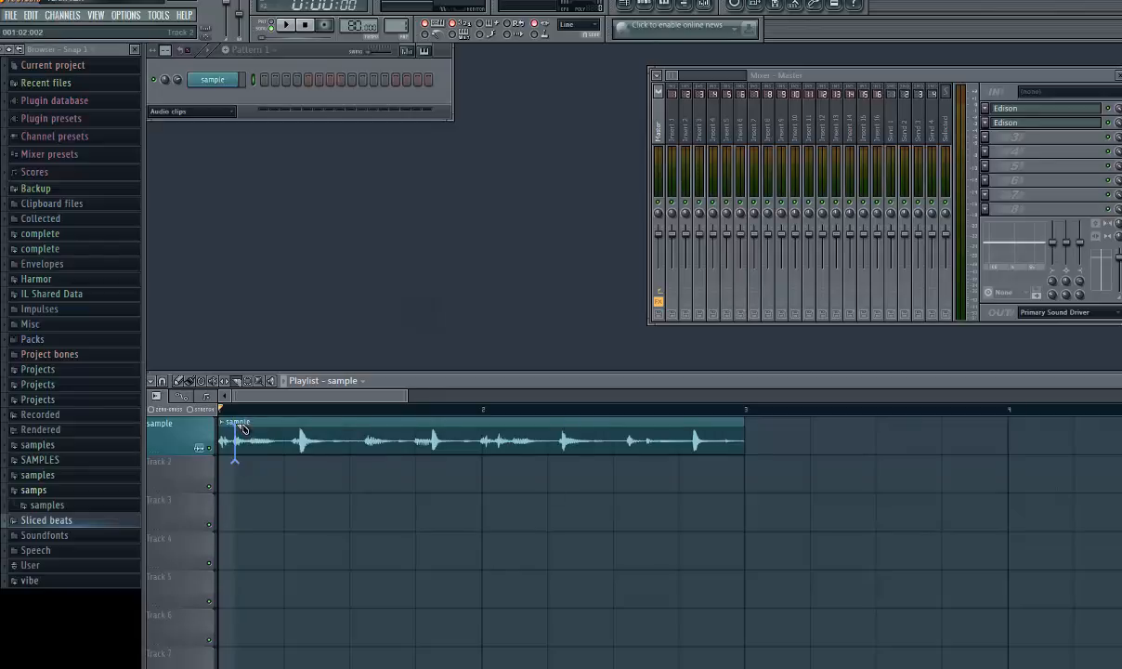
{"action": "key", "text": "ctrl+z"}
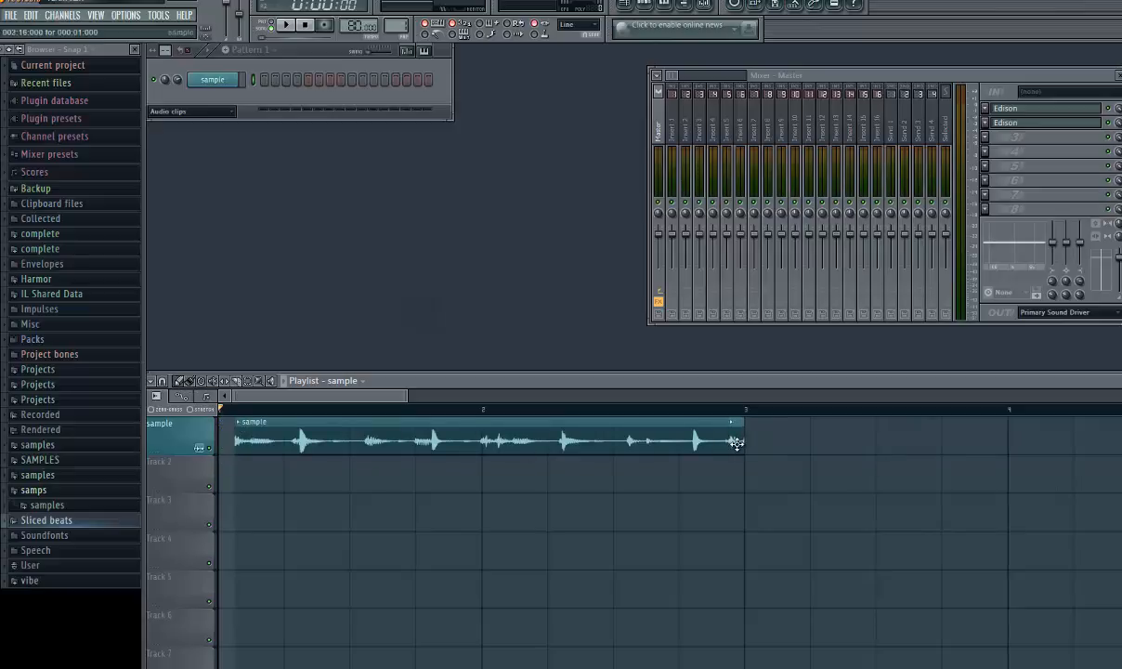
{"action": "left_click_drag", "start_coordinate": [684, 448], "coordinate": [484, 440]}
{"action": "key", "text": "space"}
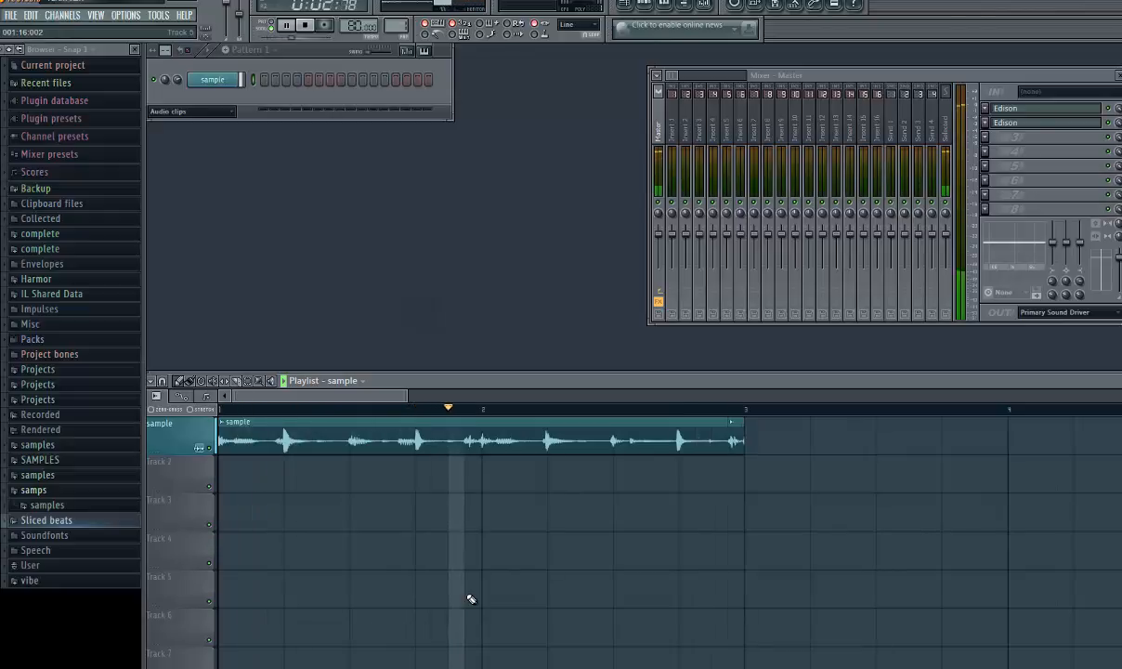
Open the Kickz folder under samps, samples, vinyl drums, dilla 1, stop playback, and audition its kick sounds
{"action": "left_click", "coordinate": [43, 505]}
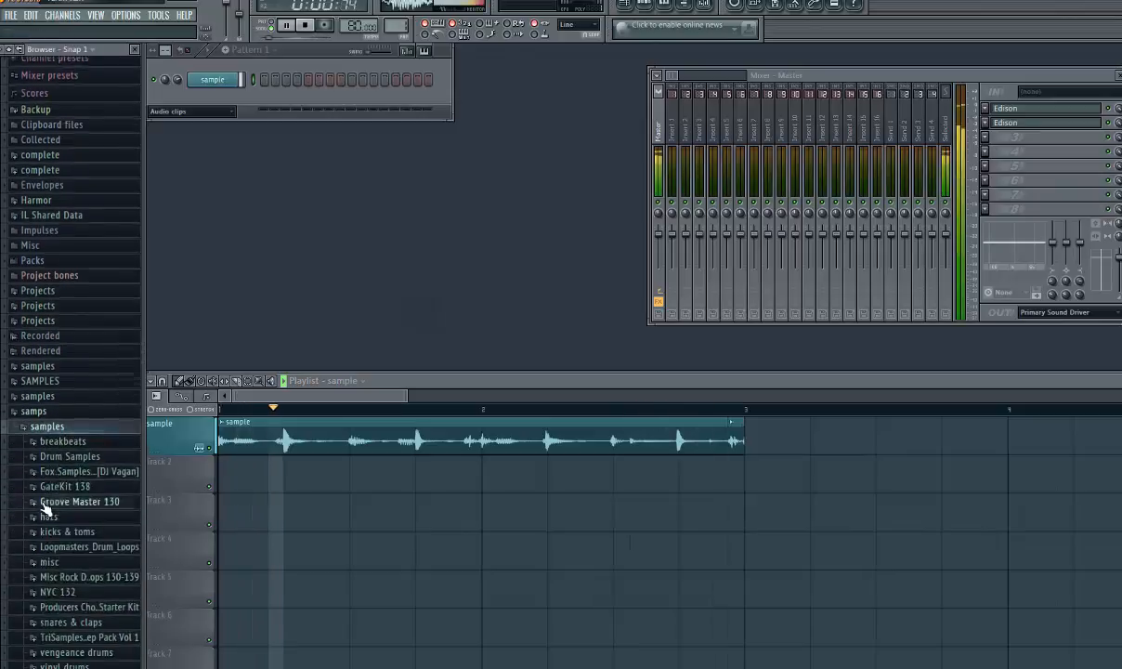
{"action": "left_click", "coordinate": [65, 625]}
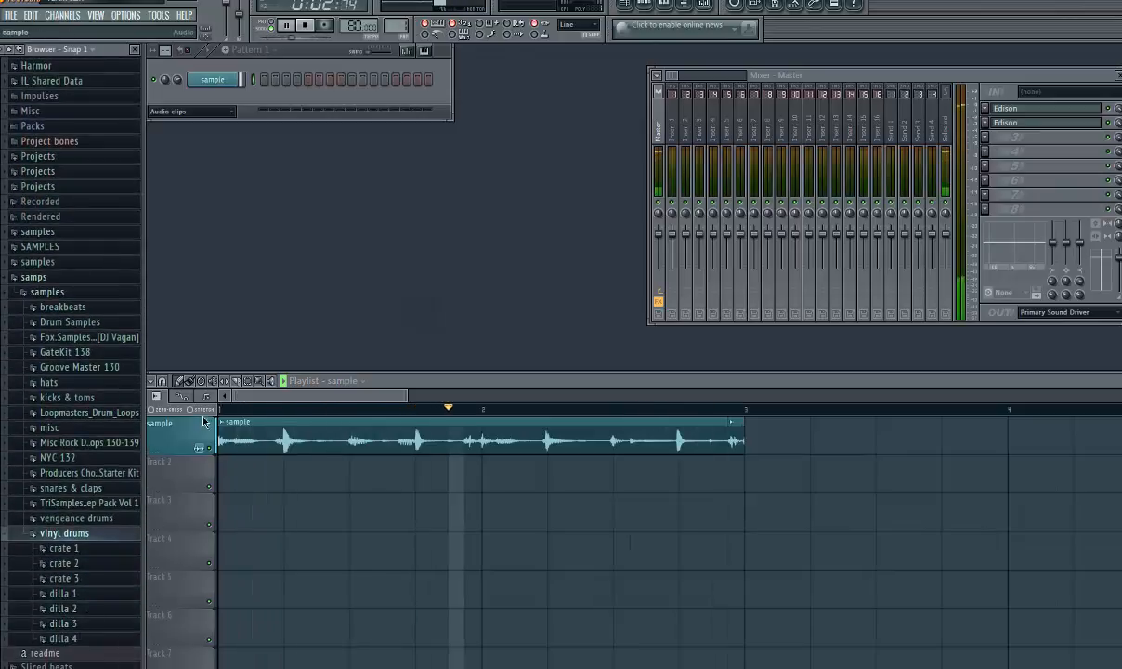
{"action": "left_click", "coordinate": [259, 400]}
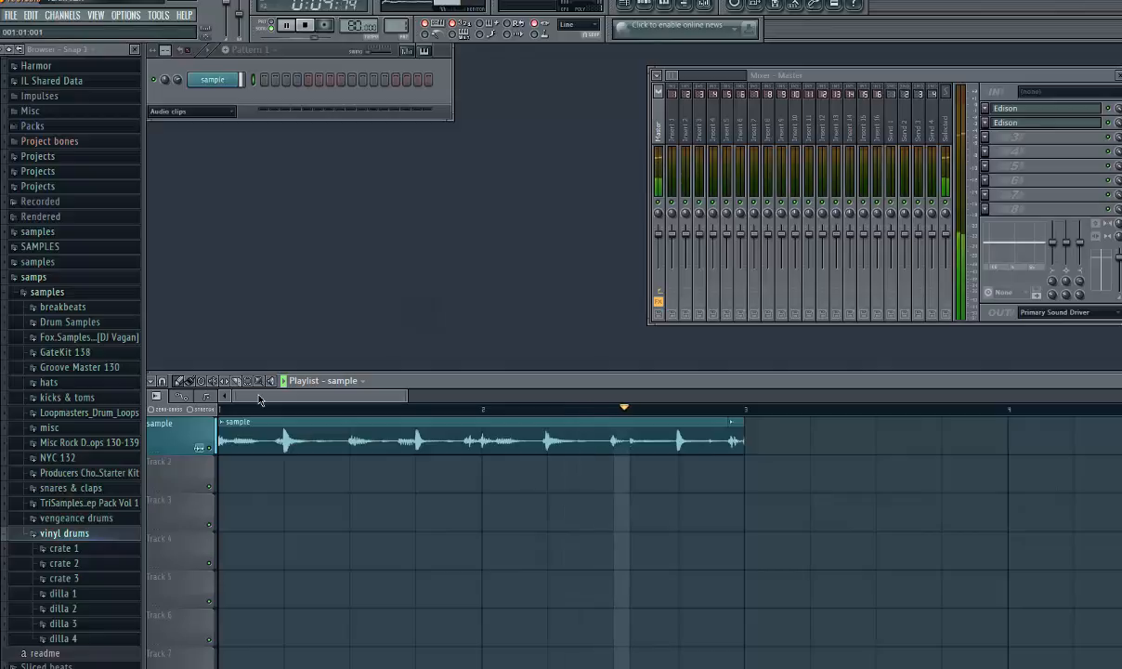
{"action": "key", "text": "space"}
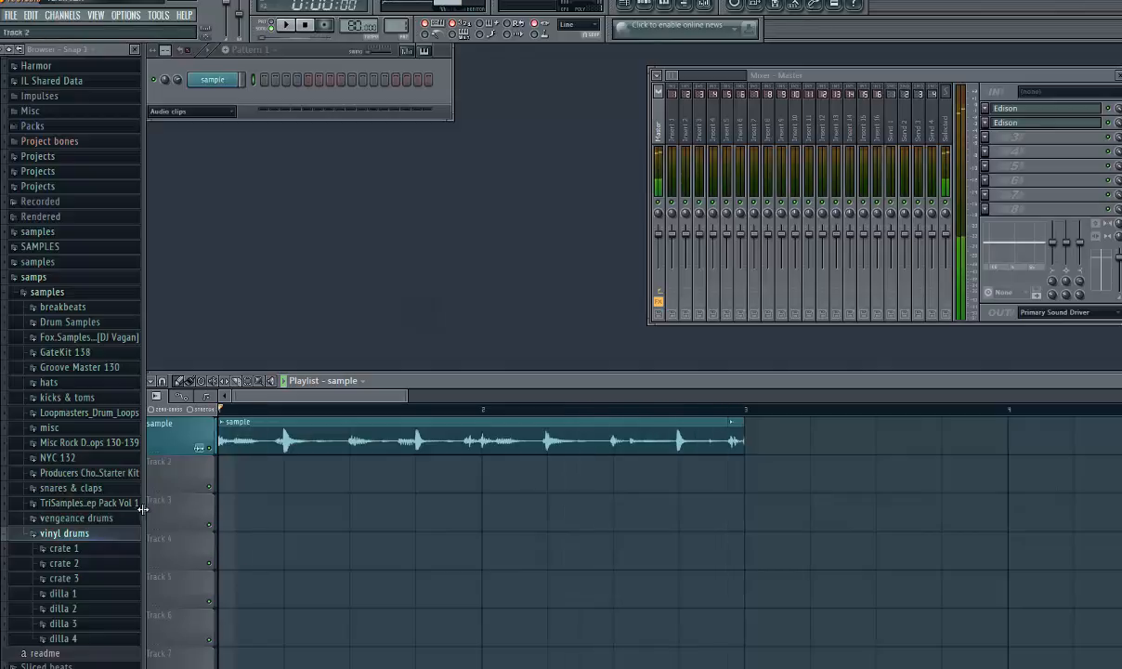
{"action": "left_click", "coordinate": [81, 548]}
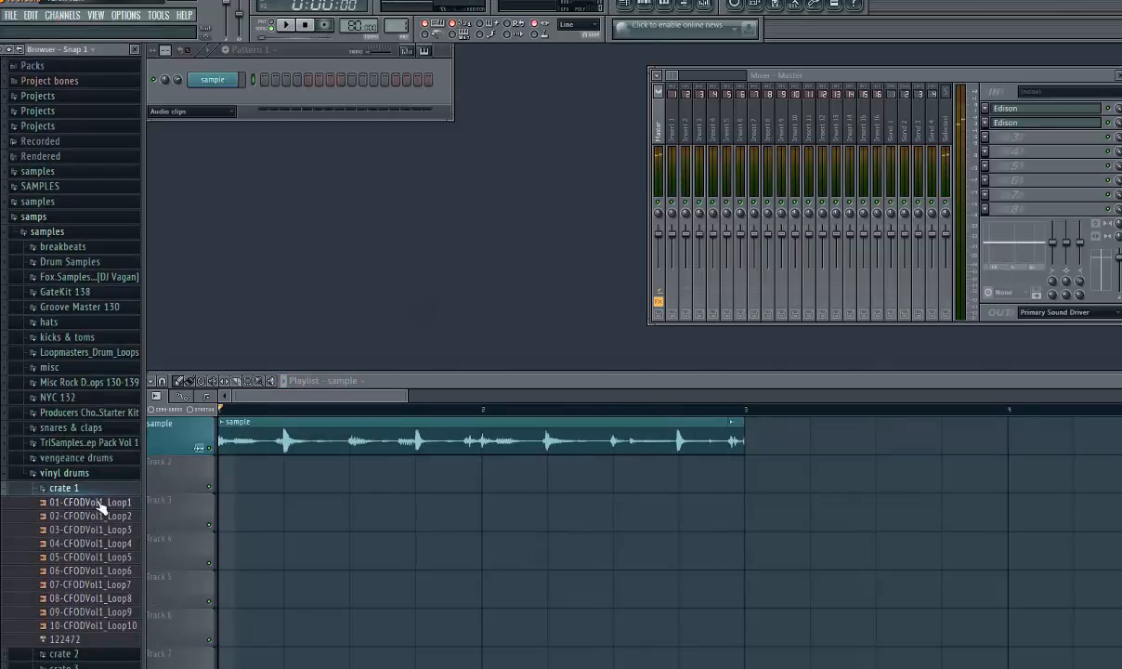
{"action": "left_click", "coordinate": [89, 500]}
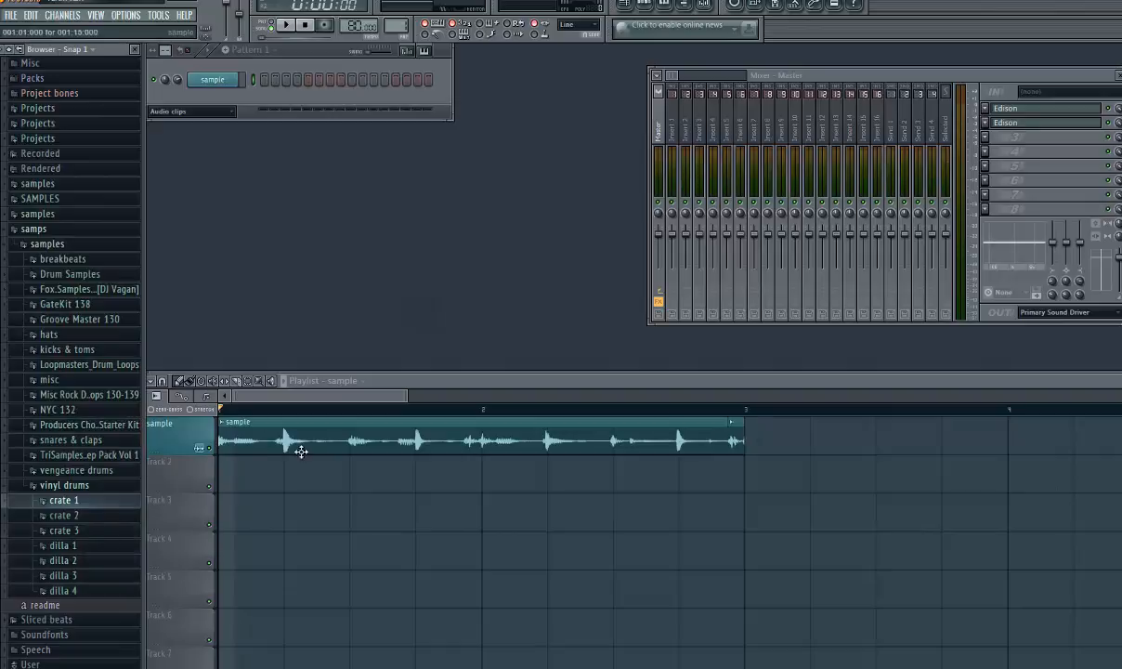
{"action": "left_click", "coordinate": [76, 547]}
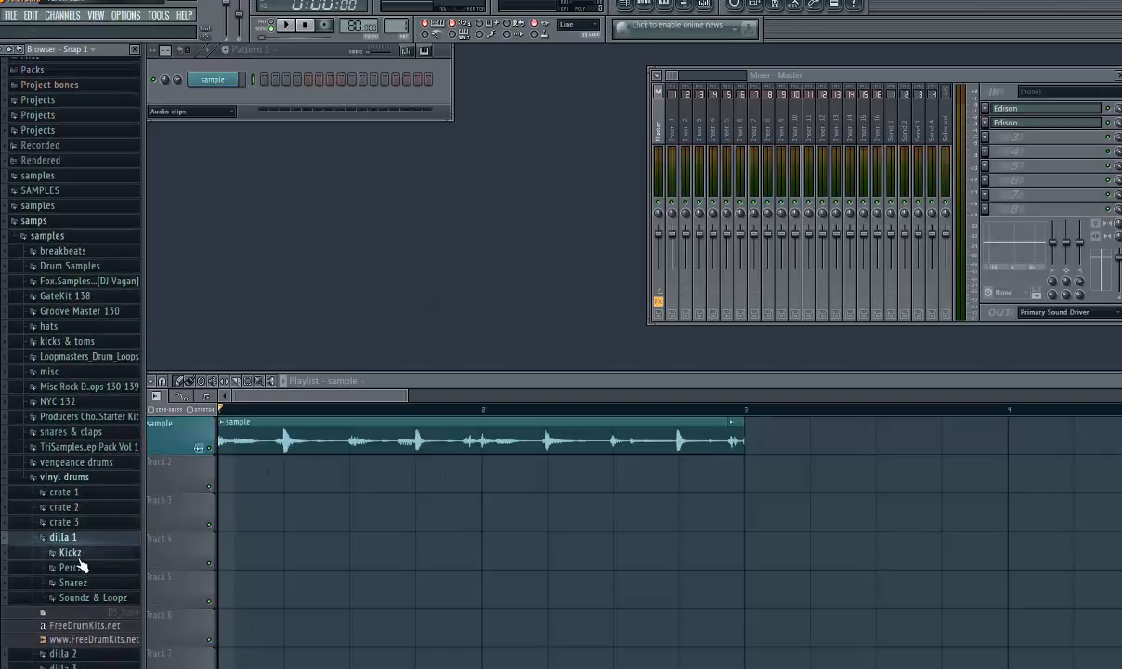
{"action": "left_click", "coordinate": [74, 554]}
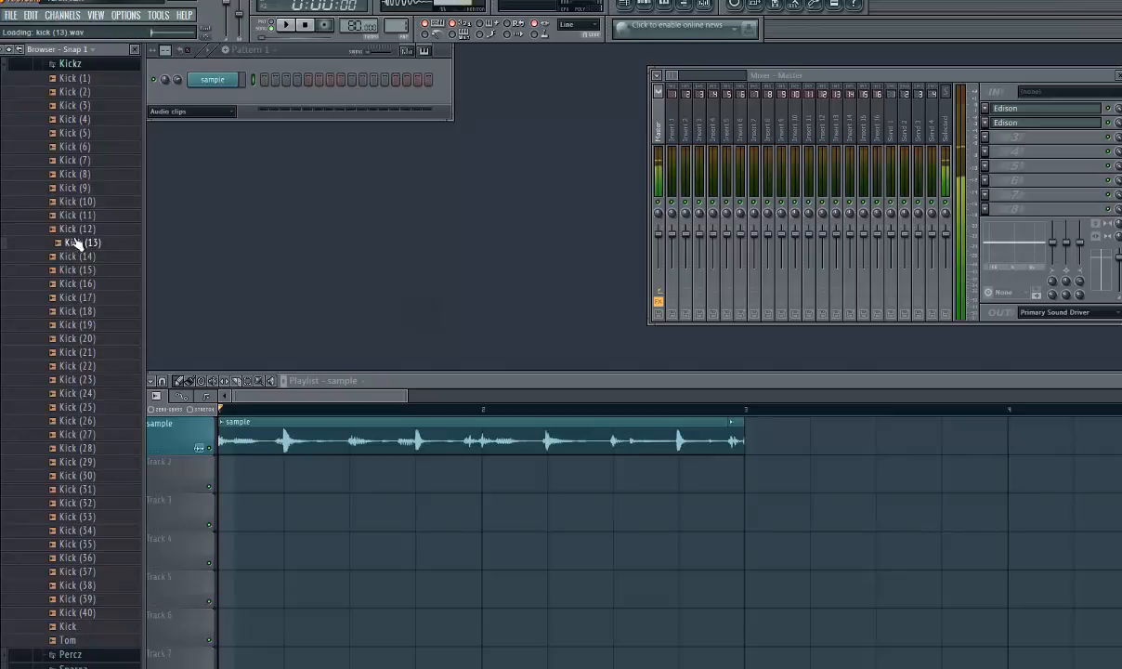
Place Kick (12) on Track 2, shorten it to one step, and put copies at the start of bar 1 and step 16 of bar 2
{"action": "left_click_drag", "start_coordinate": [239, 485], "coordinate": [241, 479]}
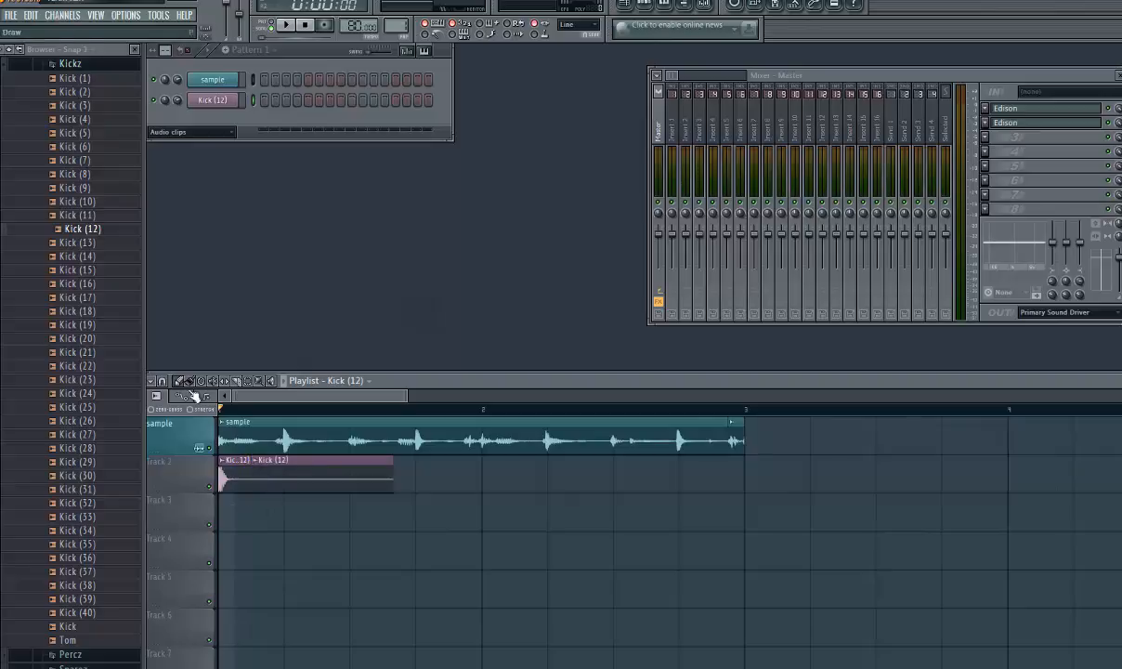
{"action": "key", "text": "space"}
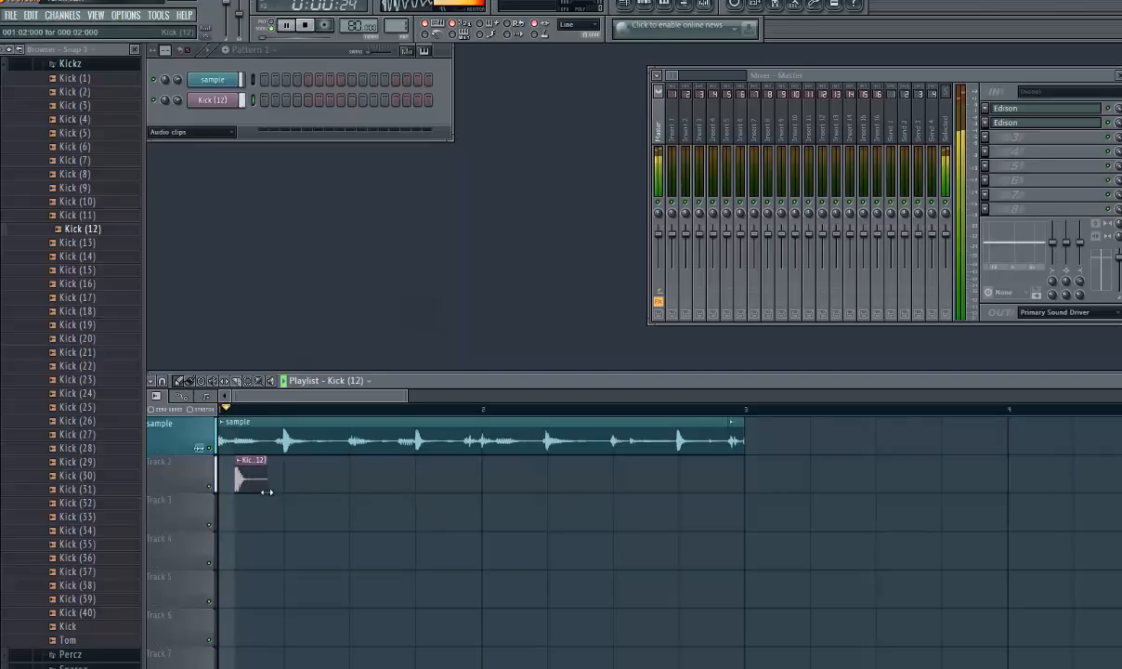
{"action": "key", "text": "space"}
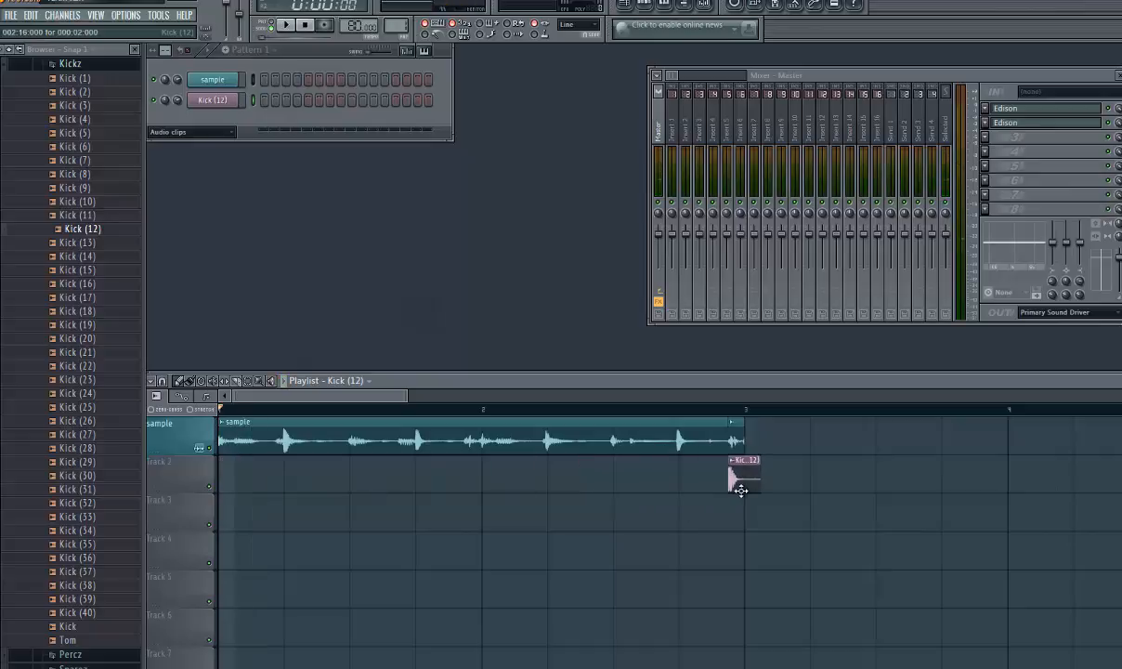
{"action": "scroll", "coordinate": [762, 469], "scroll_direction": "up", "scroll_amount": 2}
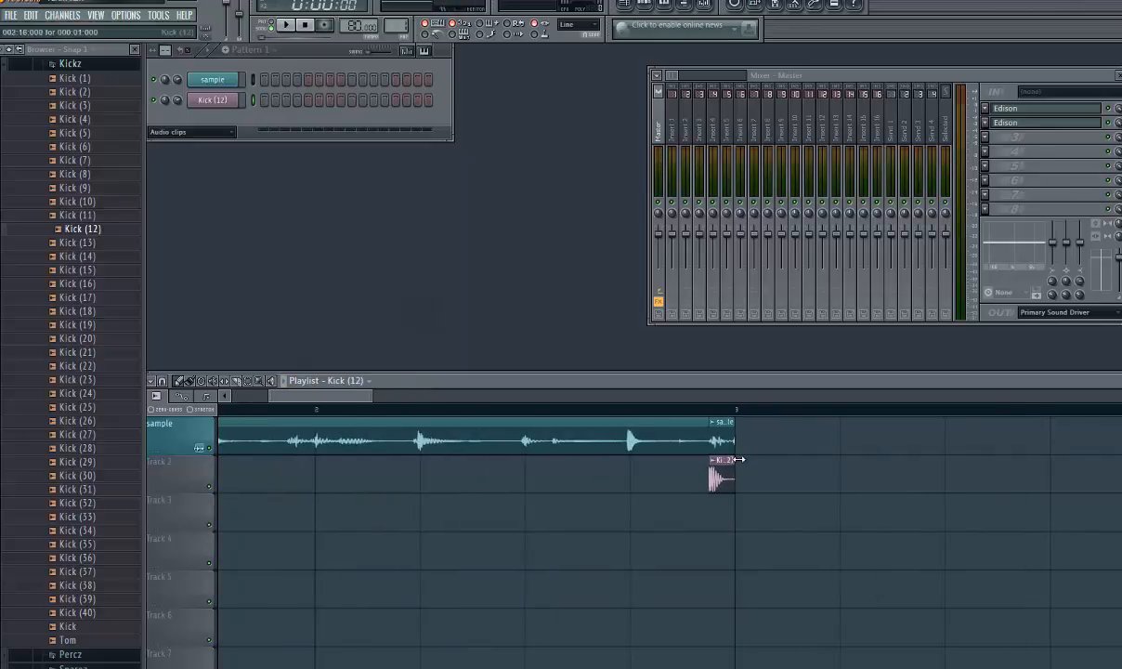
{"action": "scroll", "coordinate": [223, 449], "scroll_direction": "up", "scroll_amount": 2}
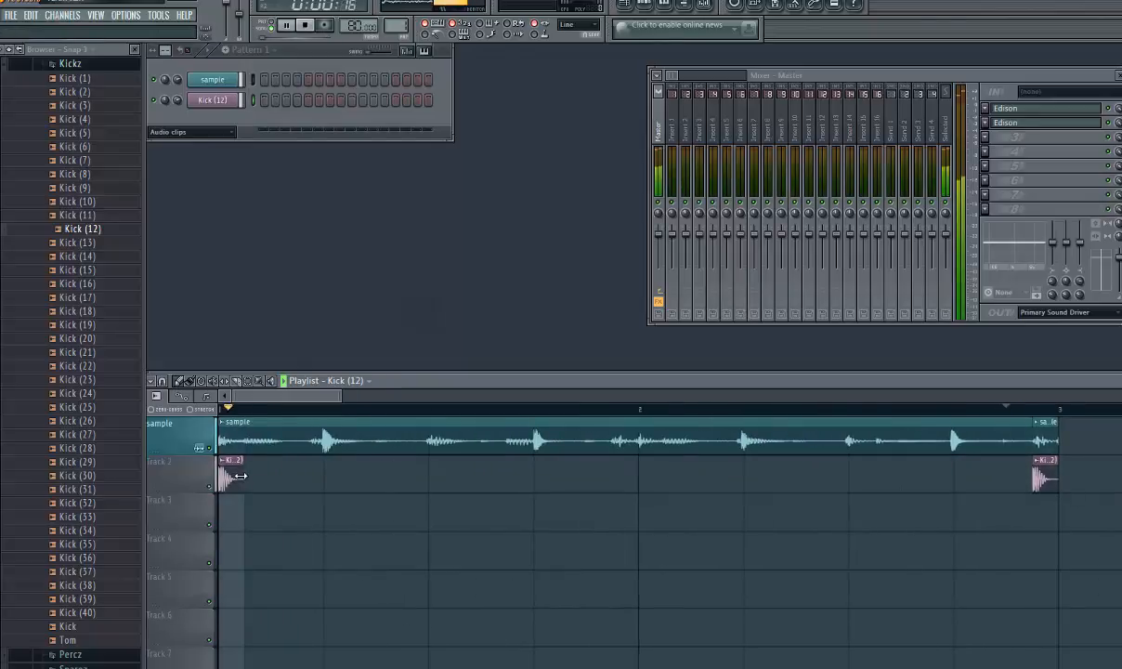
{"action": "key", "text": "space"}
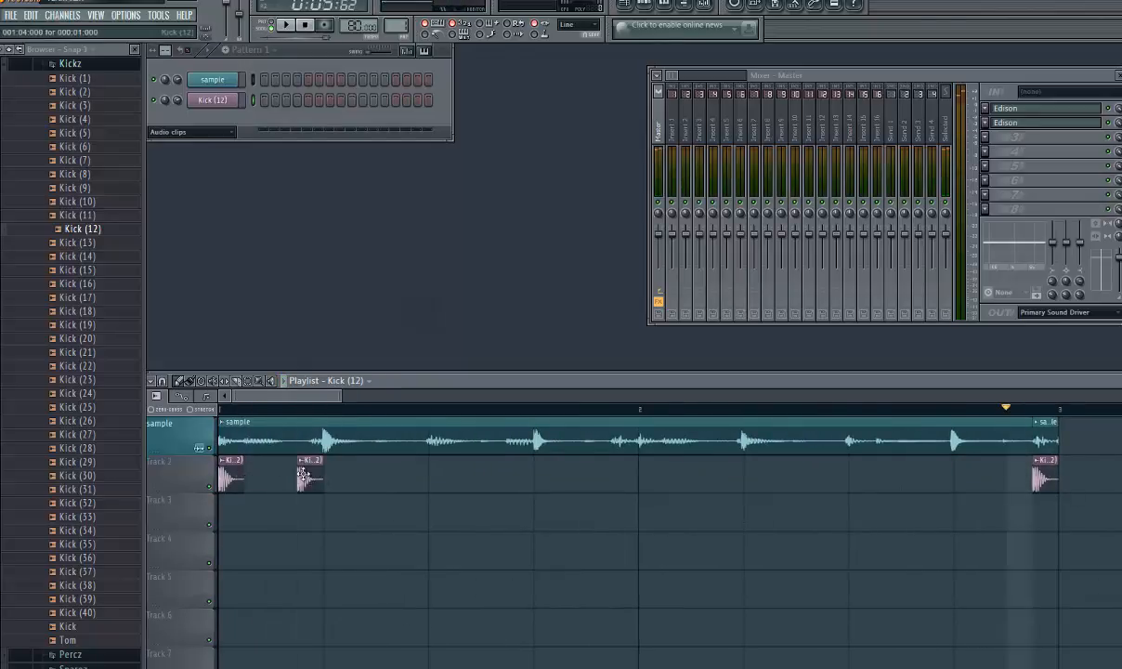
Add kick clips on Track 2 at steps 6, 9, 12, 14 and 16 of bar 1 and steps 1, 6 and 9 of bar 2
{"action": "key", "text": "space"}
{"action": "left_click_drag", "start_coordinate": [332, 475], "coordinate": [356, 474]}
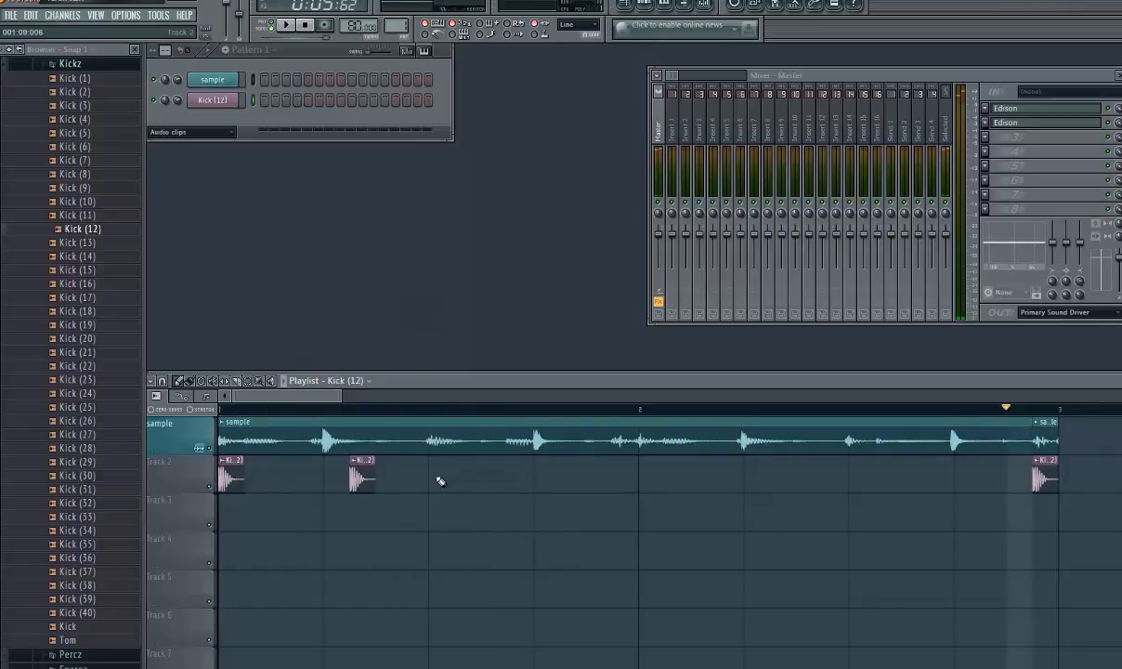
{"action": "left_click", "coordinate": [516, 471]}
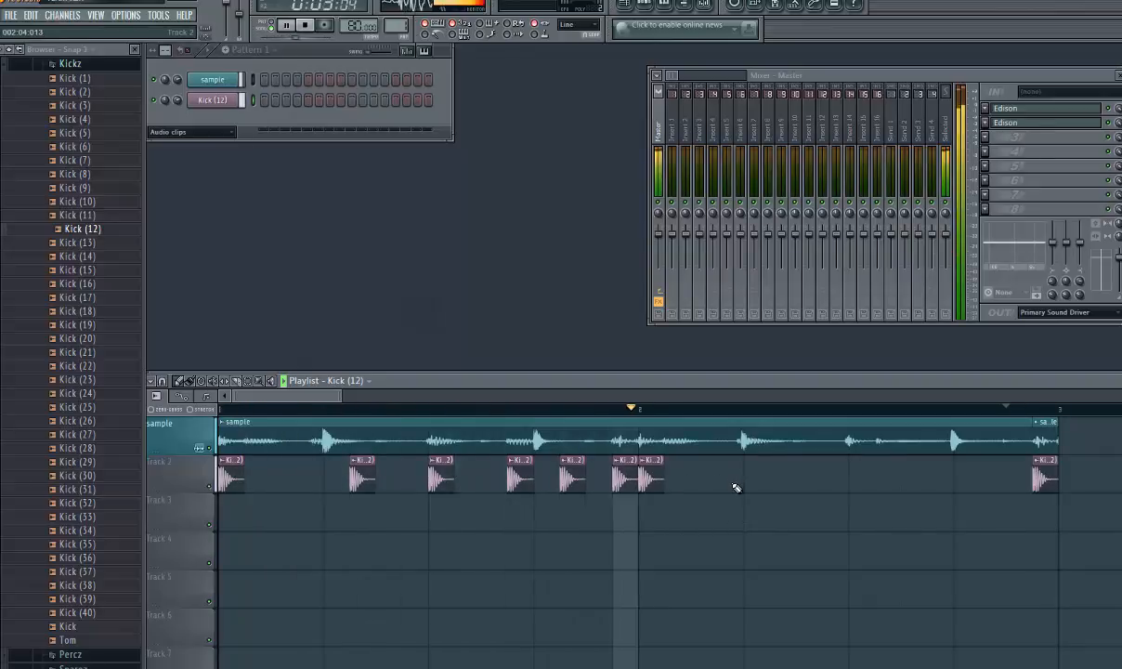
{"action": "left_click", "coordinate": [776, 478]}
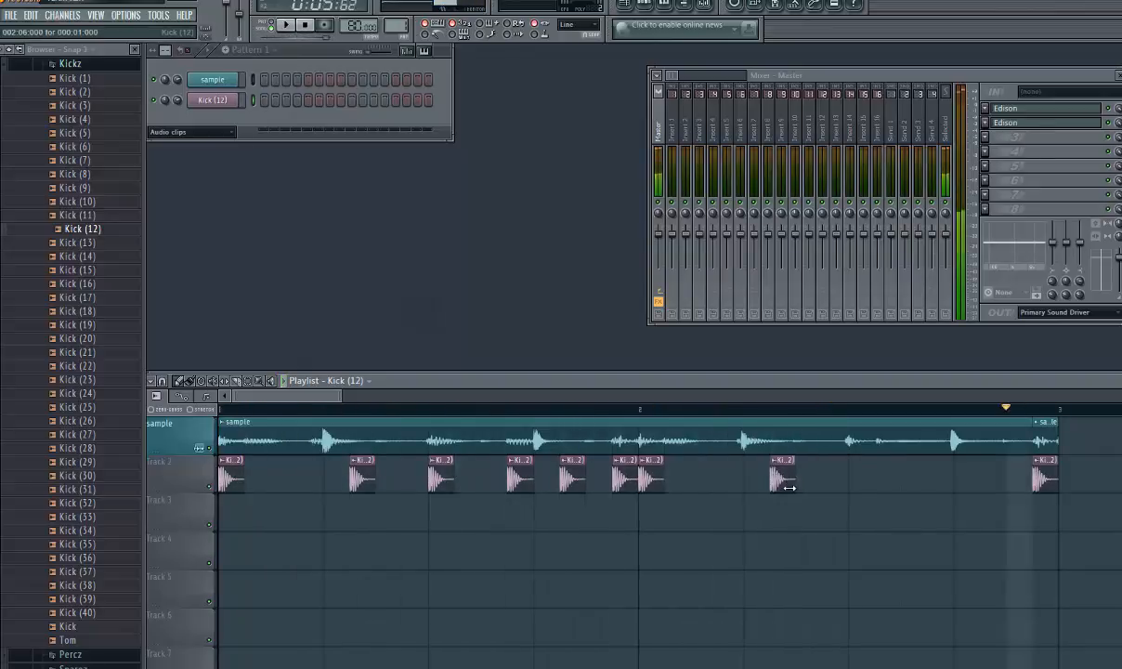
{"action": "left_click", "coordinate": [854, 478]}
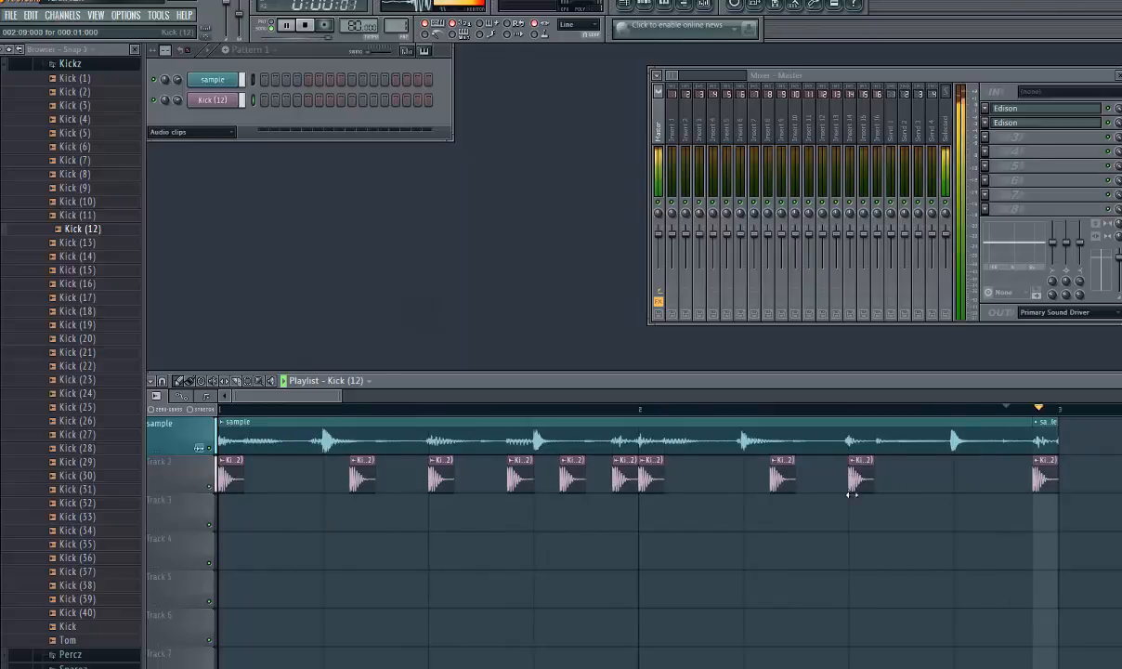
Collapse the Kickz folder, and link the sample channel to mixer insert 1 and the Kick (12) channel to insert 2
{"action": "left_click", "coordinate": [84, 65]}
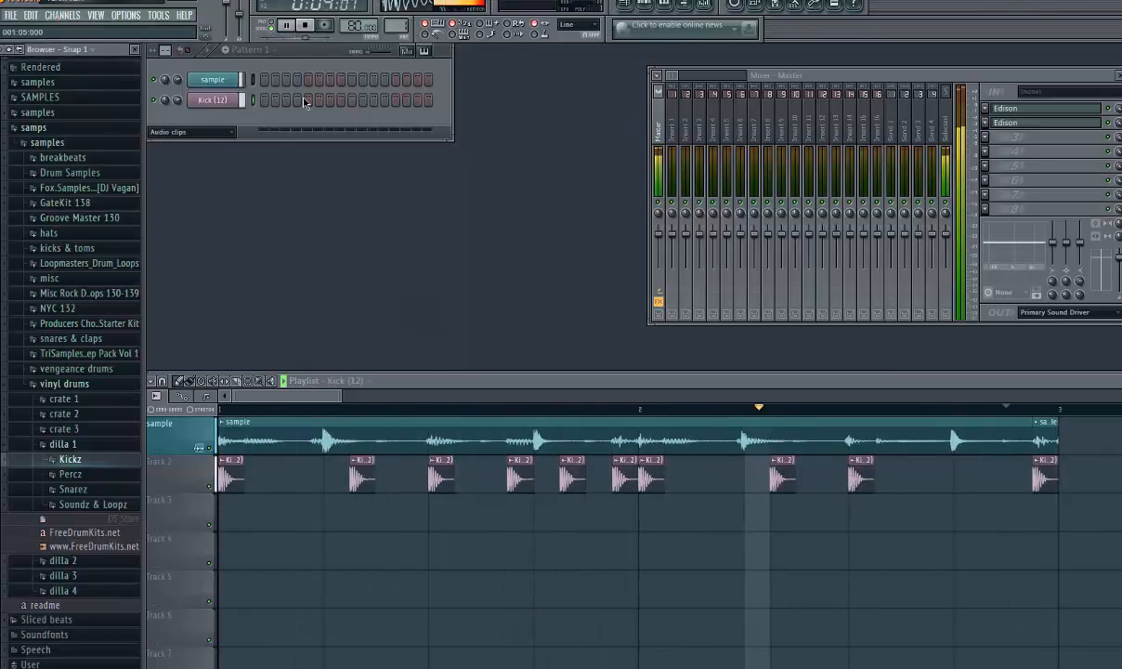
{"action": "left_click", "coordinate": [671, 93]}
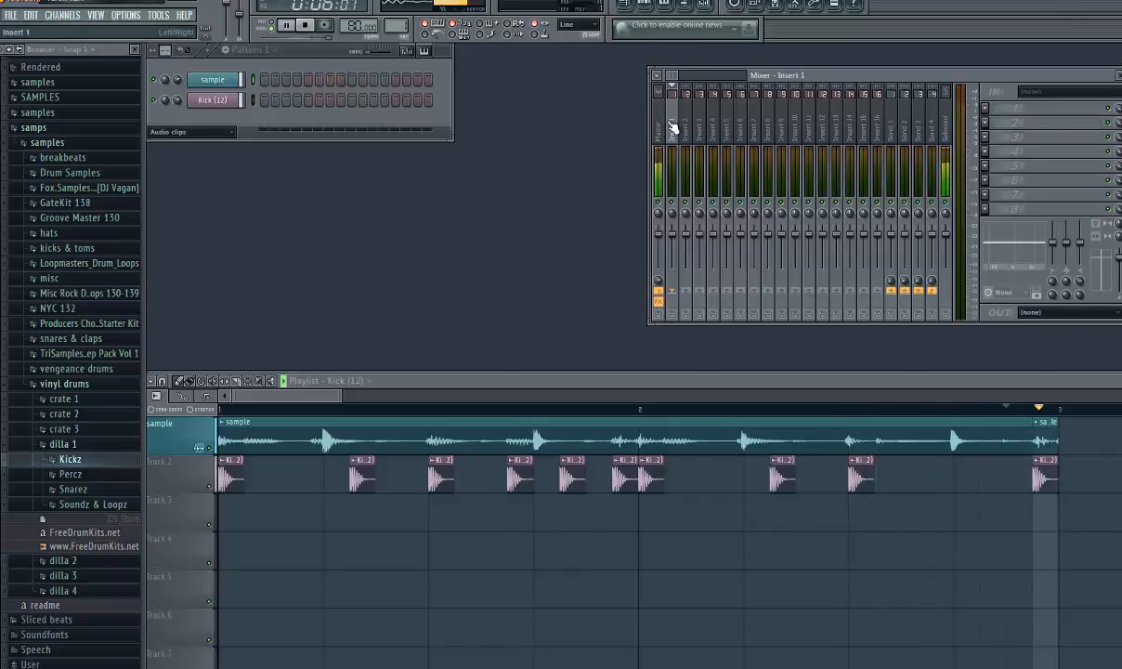
{"action": "key", "text": "ctrl+l"}
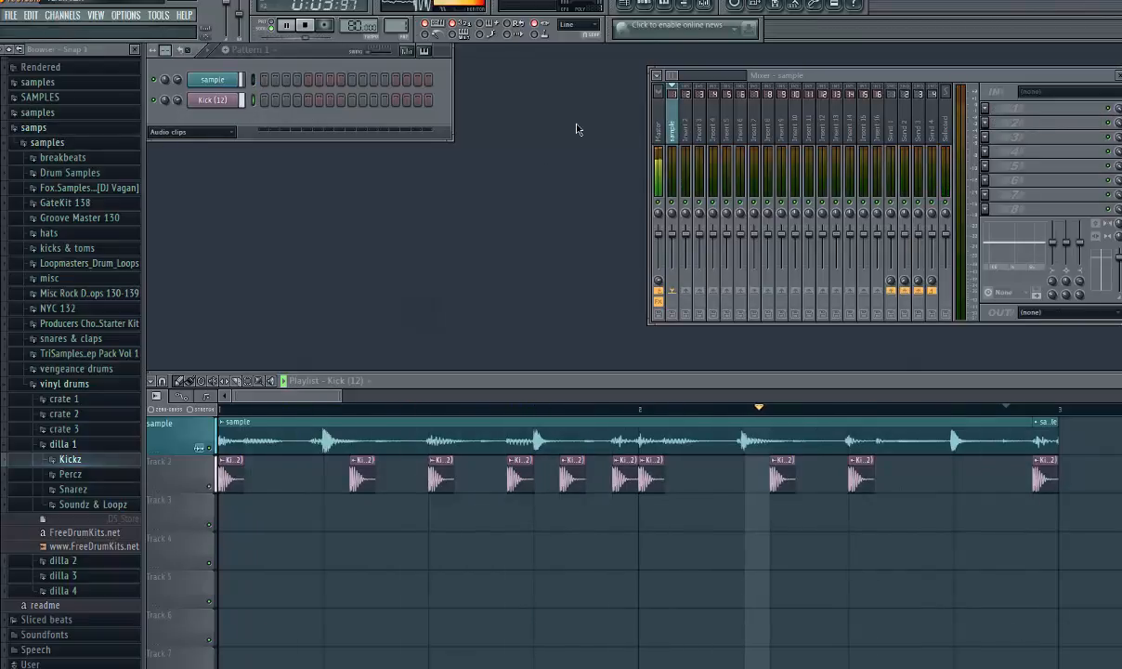
{"action": "left_click", "coordinate": [687, 127]}
{"action": "key", "text": "ctrl+l"}
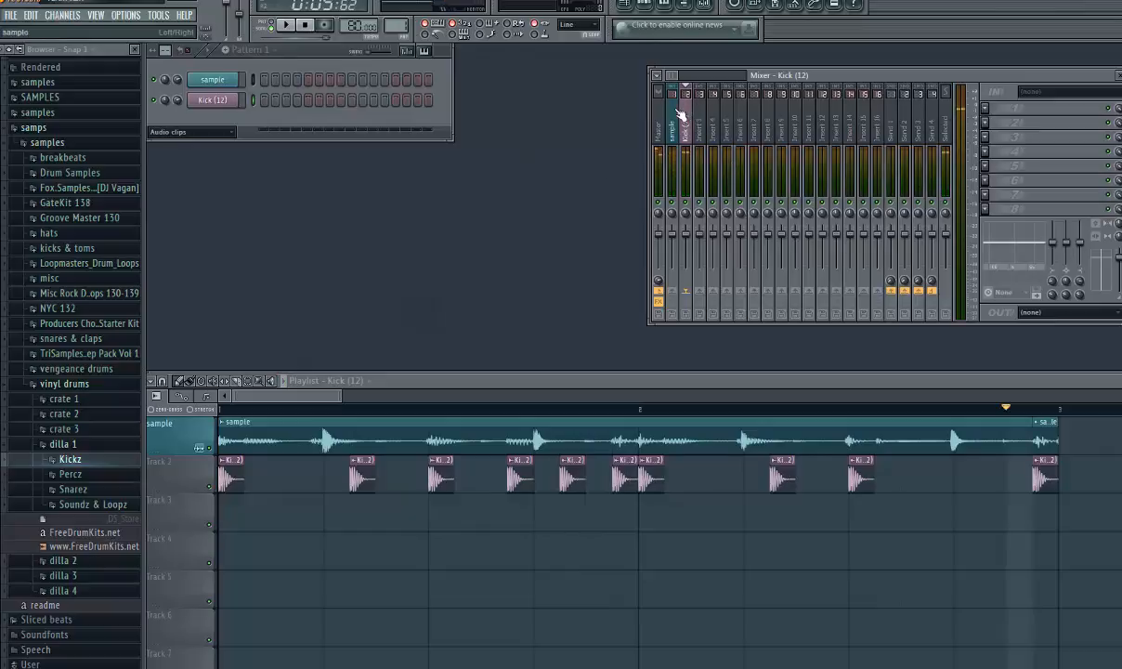
Load Fruity Peak Controller in the first effect slot of the Kick (12) mixer track and close its window
{"action": "left_click", "coordinate": [989, 112]}
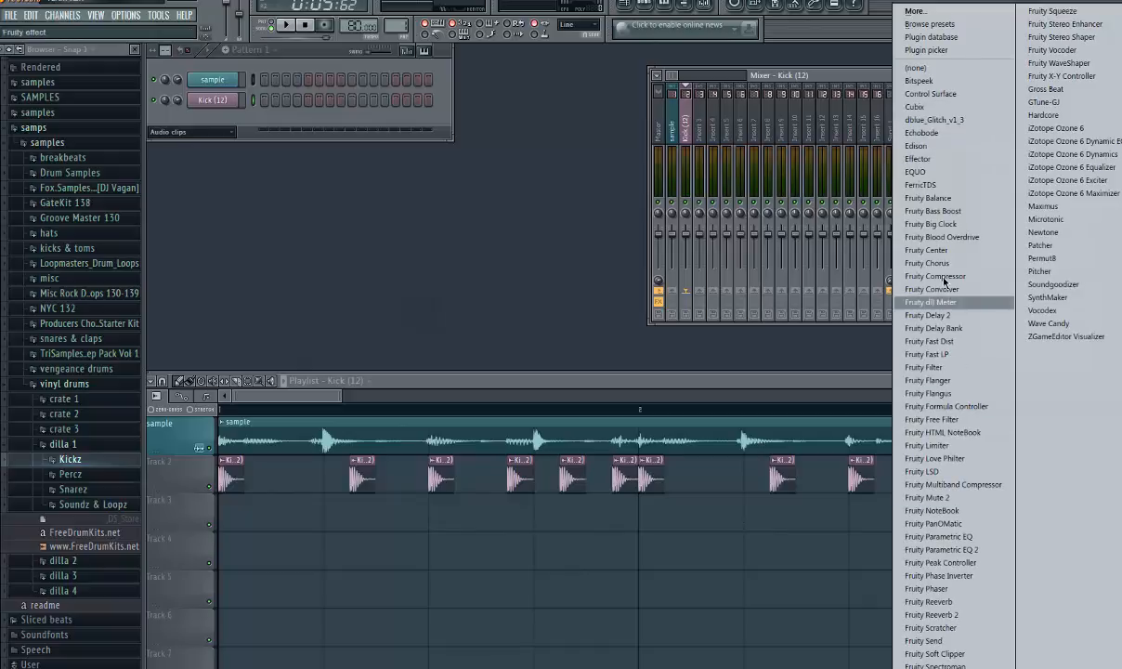
{"action": "left_click", "coordinate": [941, 563]}
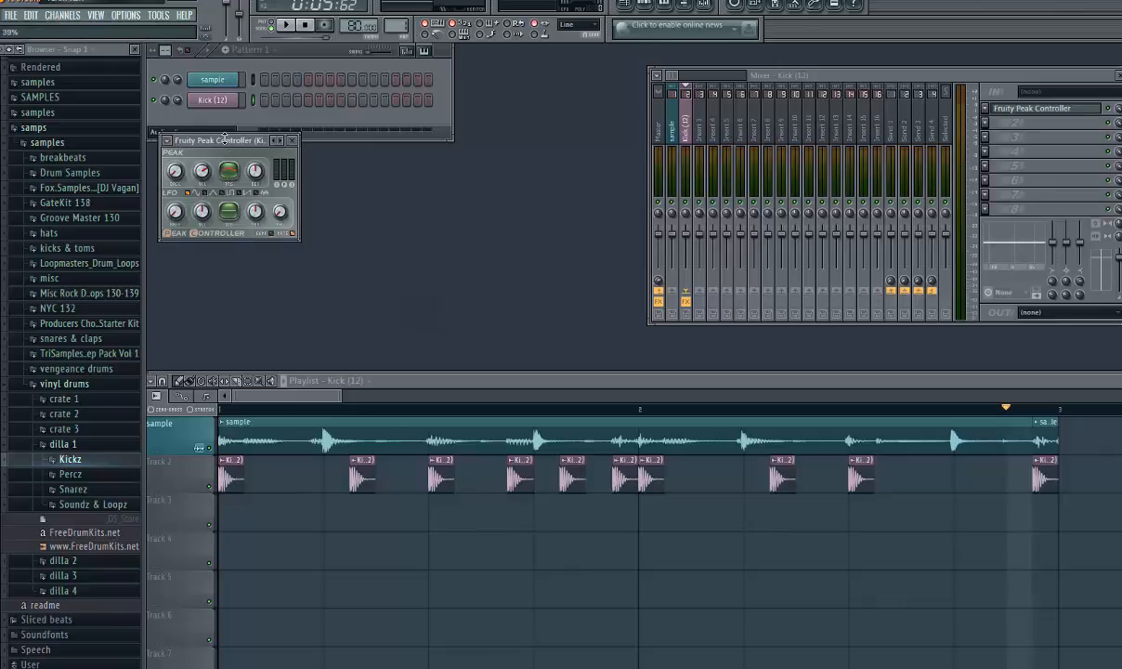
{"action": "left_click", "coordinate": [293, 141]}
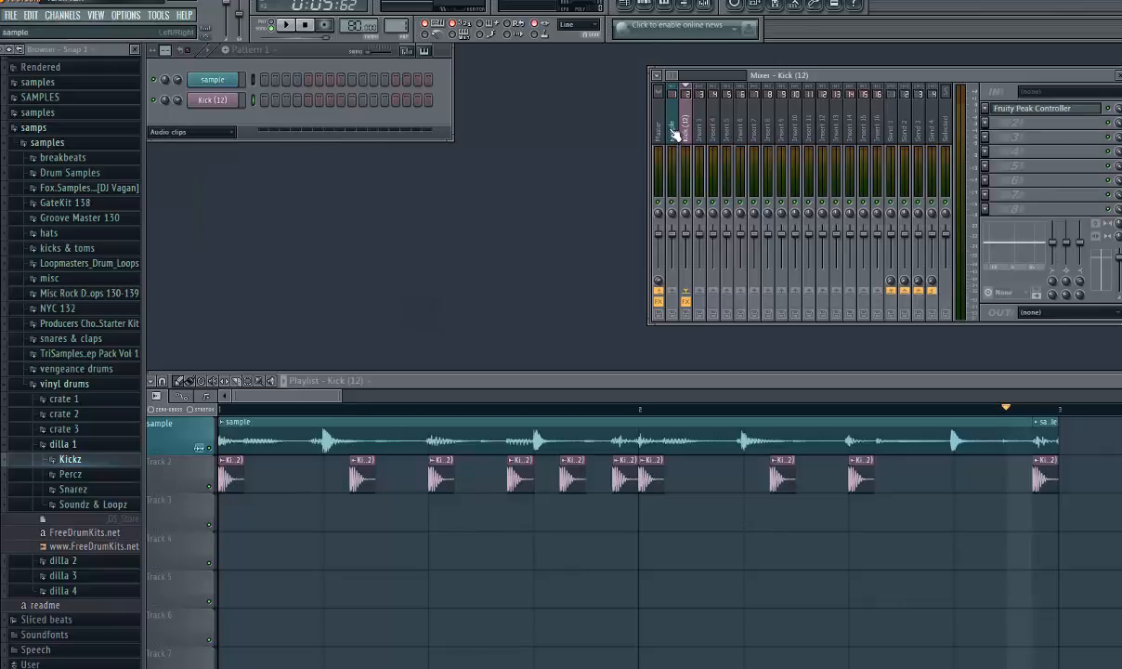
Link the sample mixer track's volume to Peak ctrl (Kick (12)) - Peak+LFO with the inverted mapping formula 1-Input-.2, accept, and play
{"action": "right_click", "coordinate": [677, 240]}
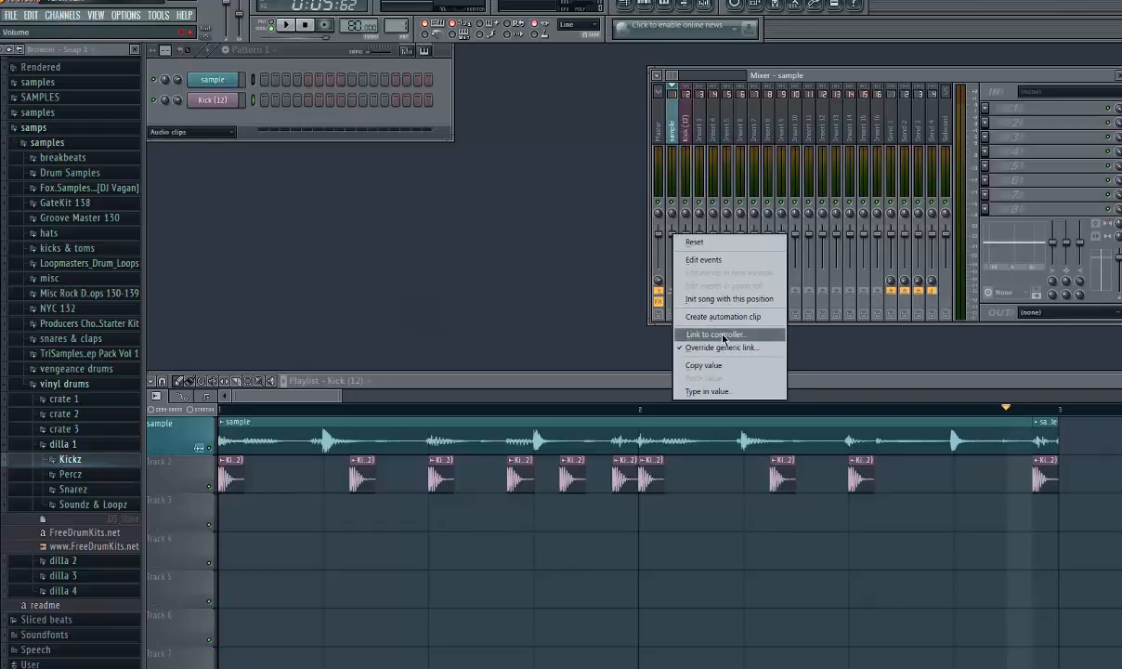
{"action": "left_click", "coordinate": [722, 335]}
{"action": "left_click", "coordinate": [530, 340]}
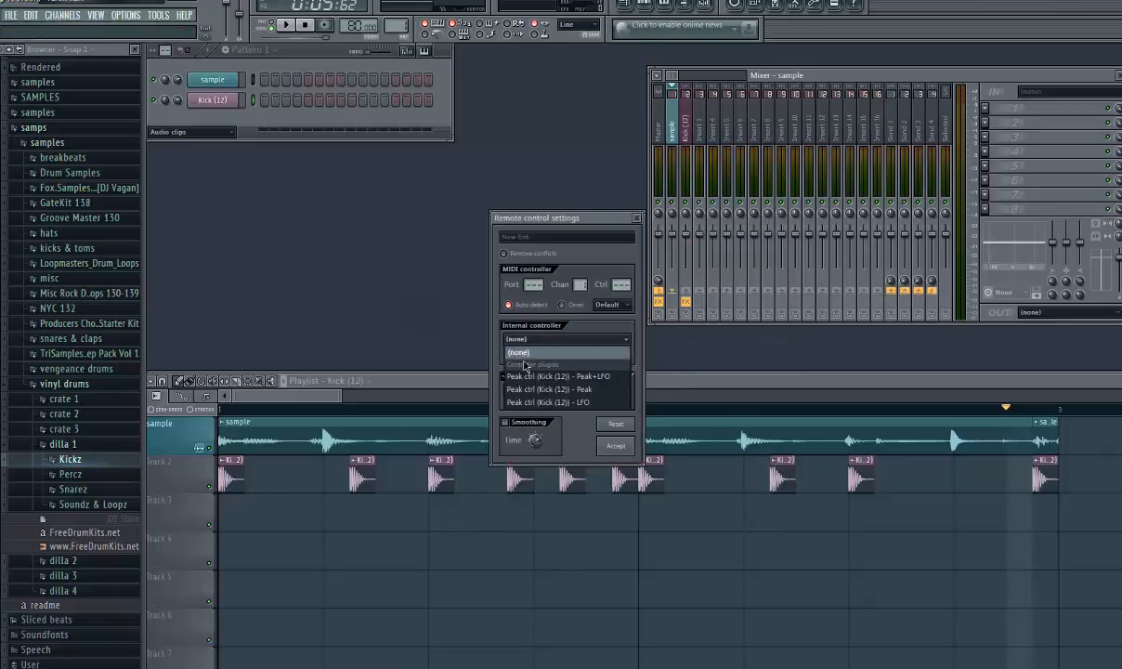
{"action": "left_click", "coordinate": [517, 379]}
{"action": "left_click", "coordinate": [506, 378]}
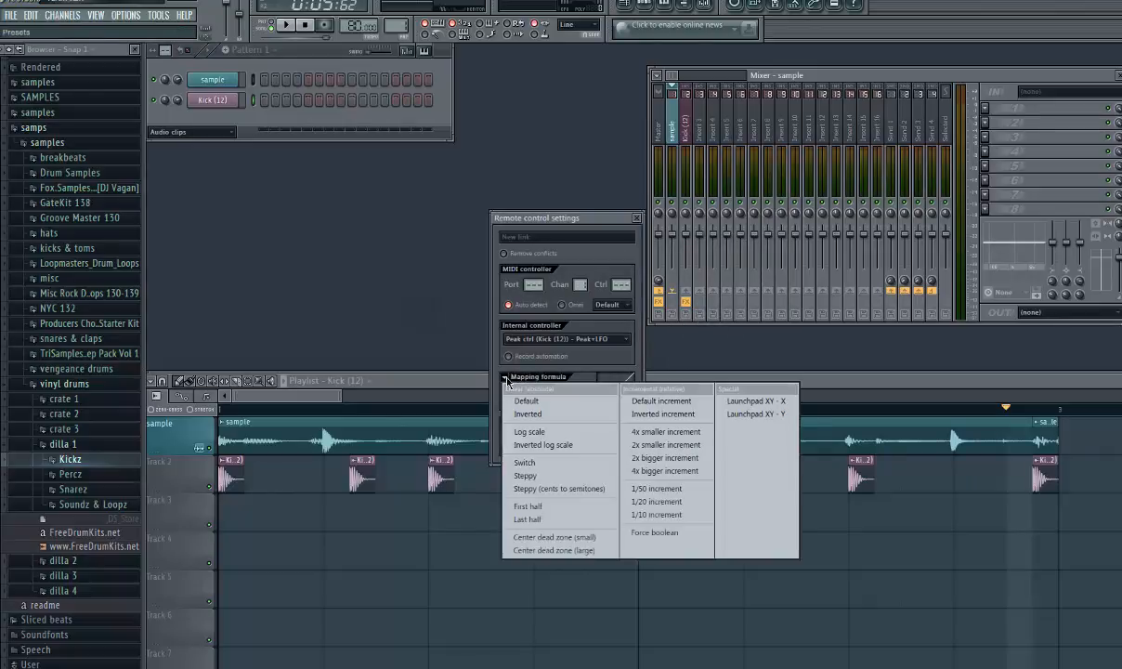
{"action": "left_click", "coordinate": [522, 415]}
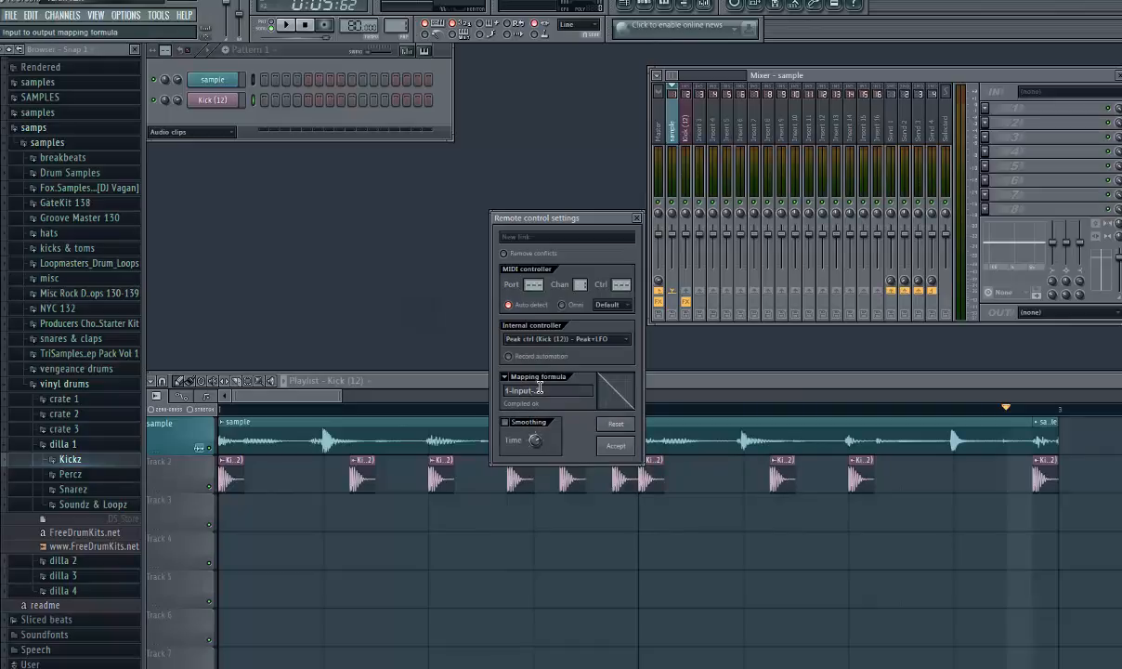
{"action": "left_click", "coordinate": [616, 446]}
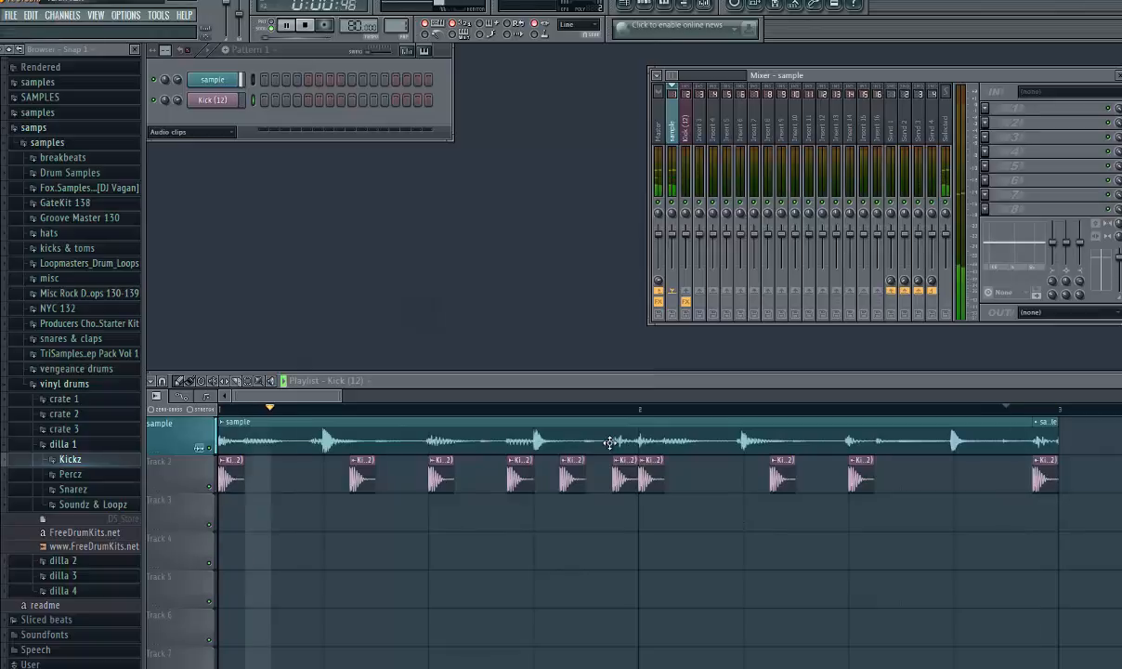
Stop playback, set the internal controller of the sample mixer track's volume link to (none), accept, and play
{"action": "key", "text": "space"}
{"action": "right_click", "coordinate": [679, 243]}
{"action": "left_click", "coordinate": [711, 340]}
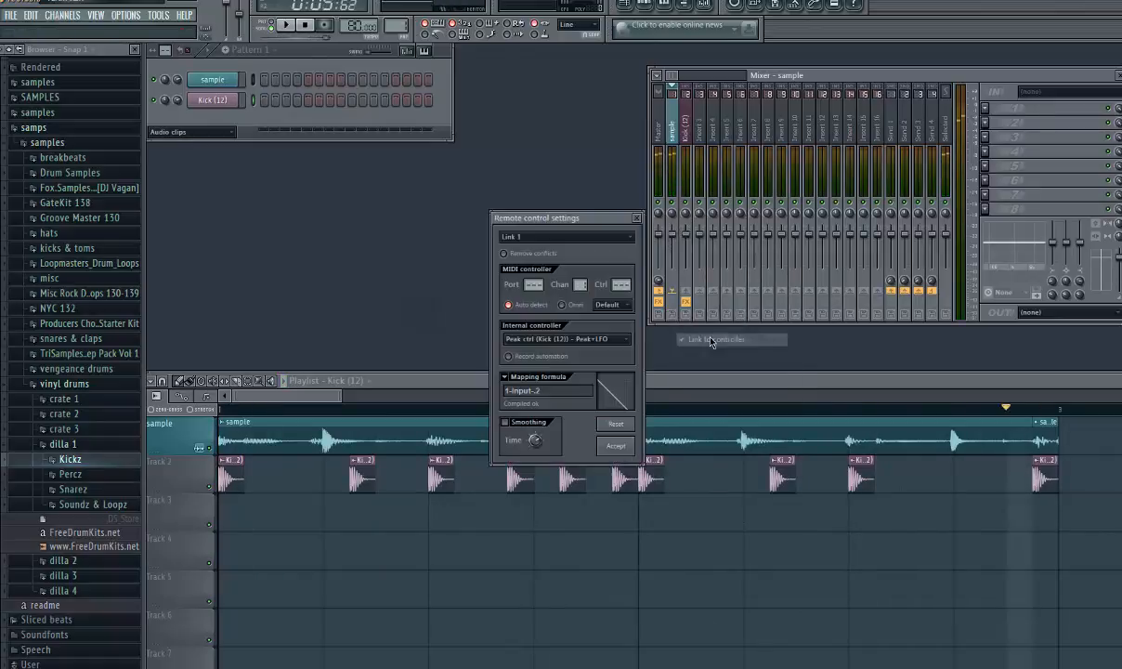
{"action": "left_click", "coordinate": [525, 338]}
{"action": "left_click", "coordinate": [534, 336]}
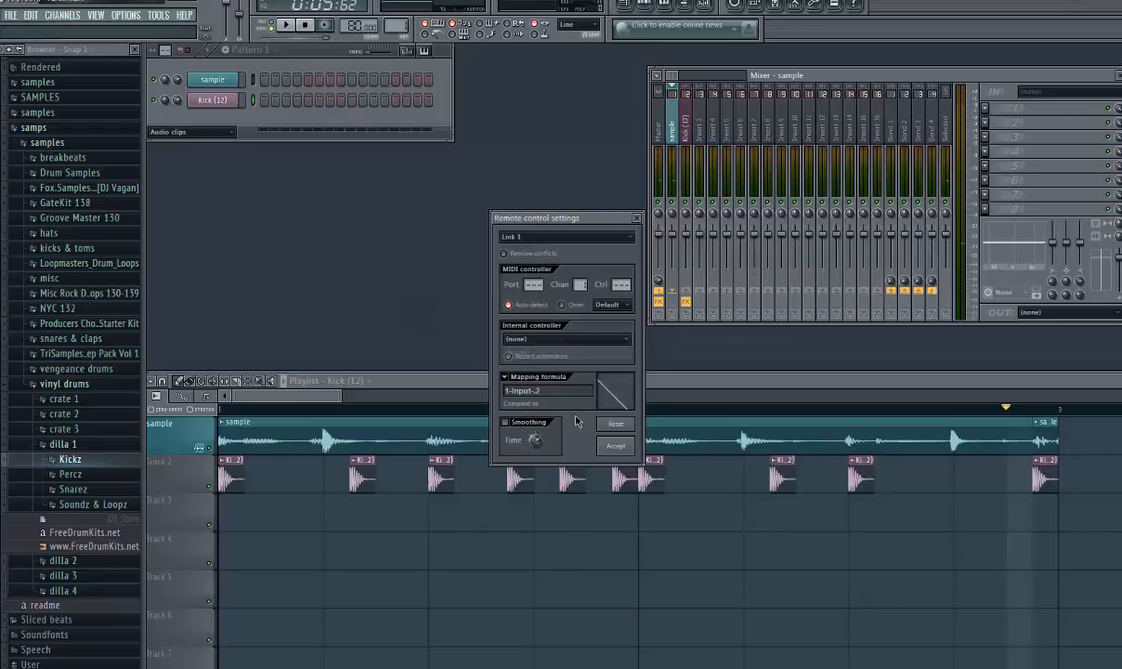
{"action": "left_click", "coordinate": [613, 447]}
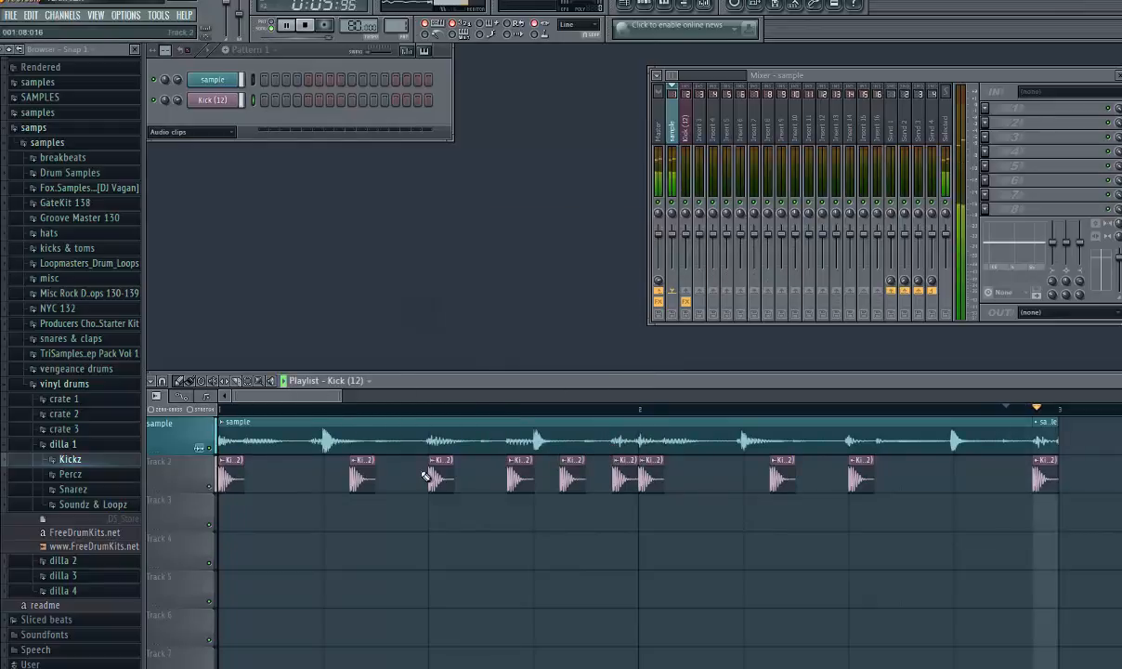
Load Fruity Parametric EQ 2 in the first effect slot of the sample mixer track and apply the Tight Drum Sizzle preset
{"action": "left_click", "coordinate": [692, 128]}
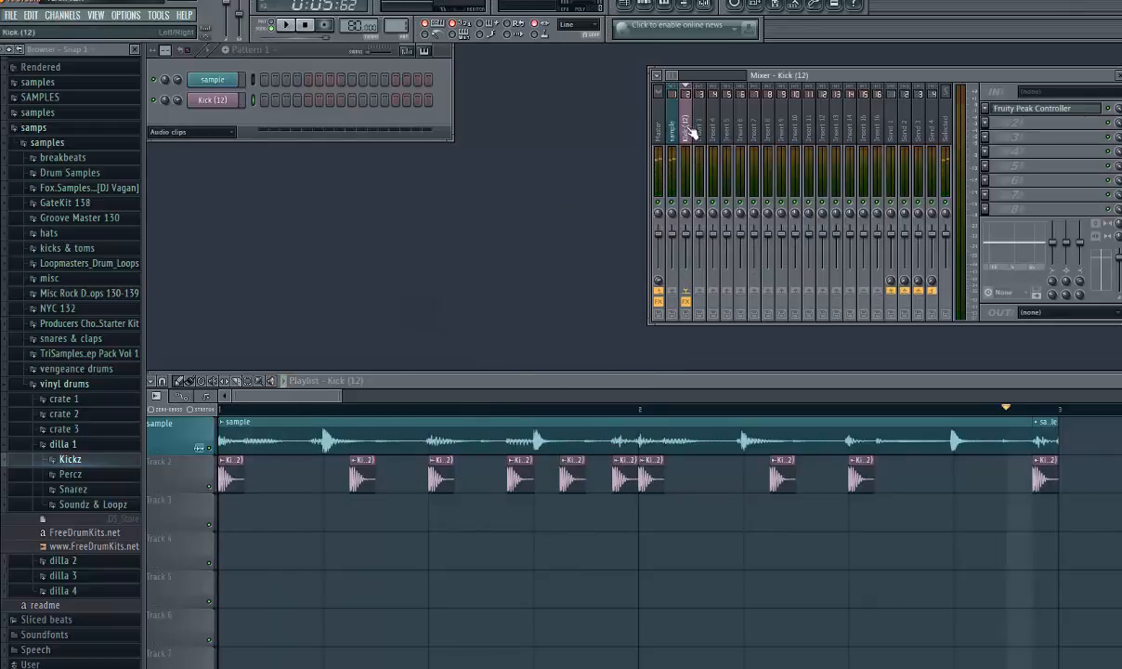
{"action": "left_click", "coordinate": [992, 113]}
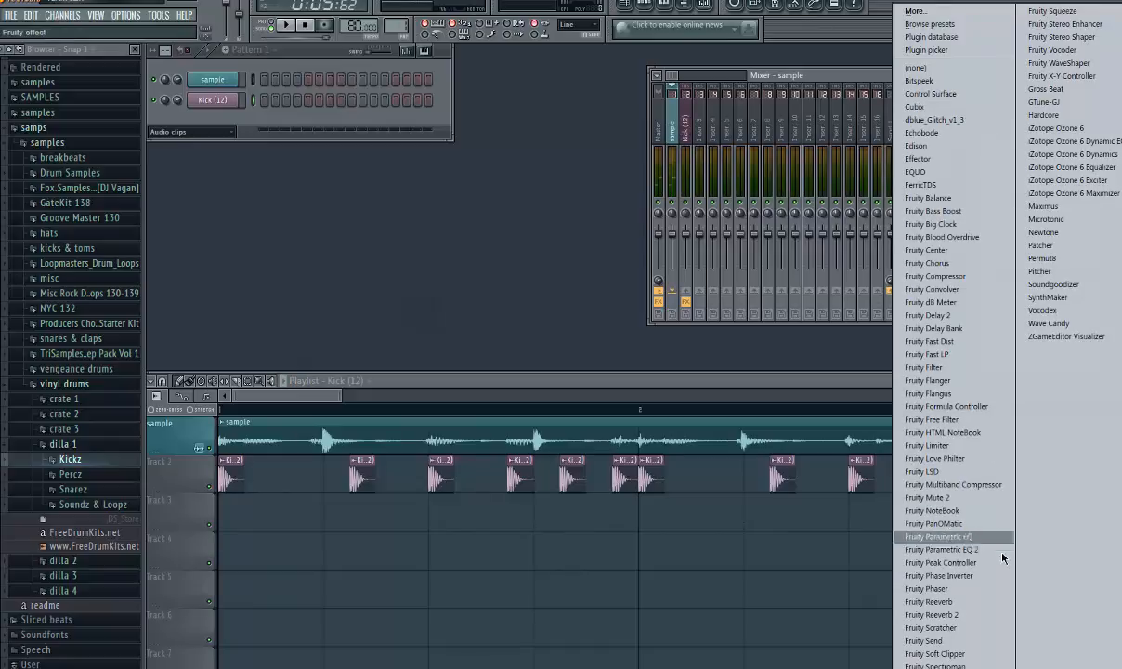
{"action": "left_click", "coordinate": [975, 550]}
{"action": "left_click", "coordinate": [166, 140]}
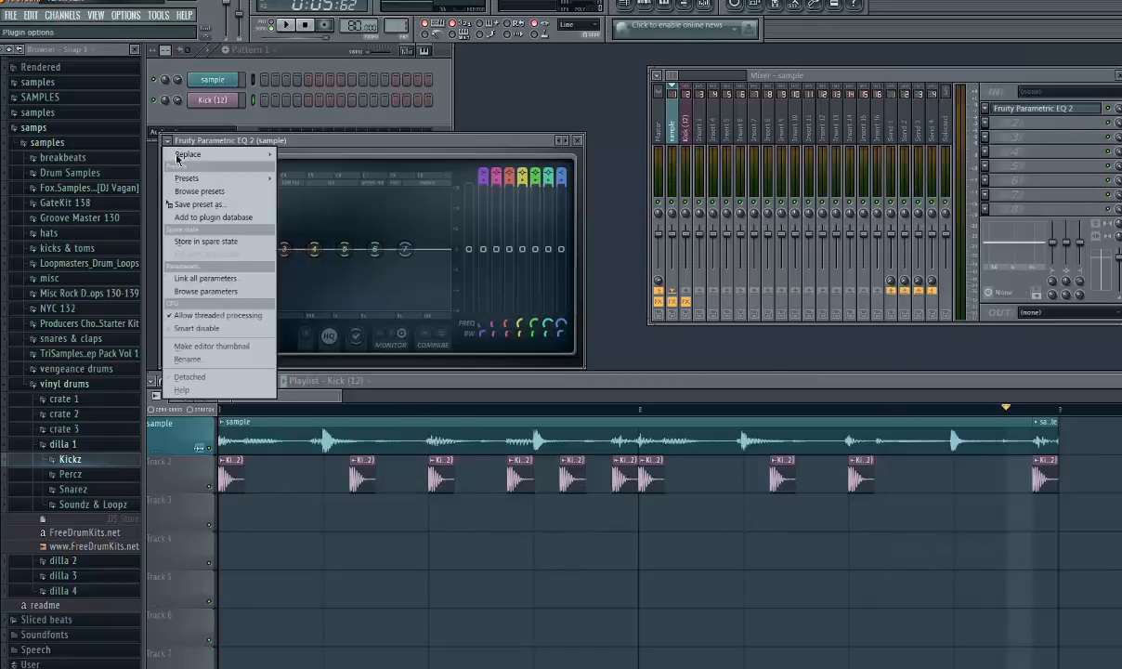
{"action": "mouse_move", "coordinate": [222, 181]}
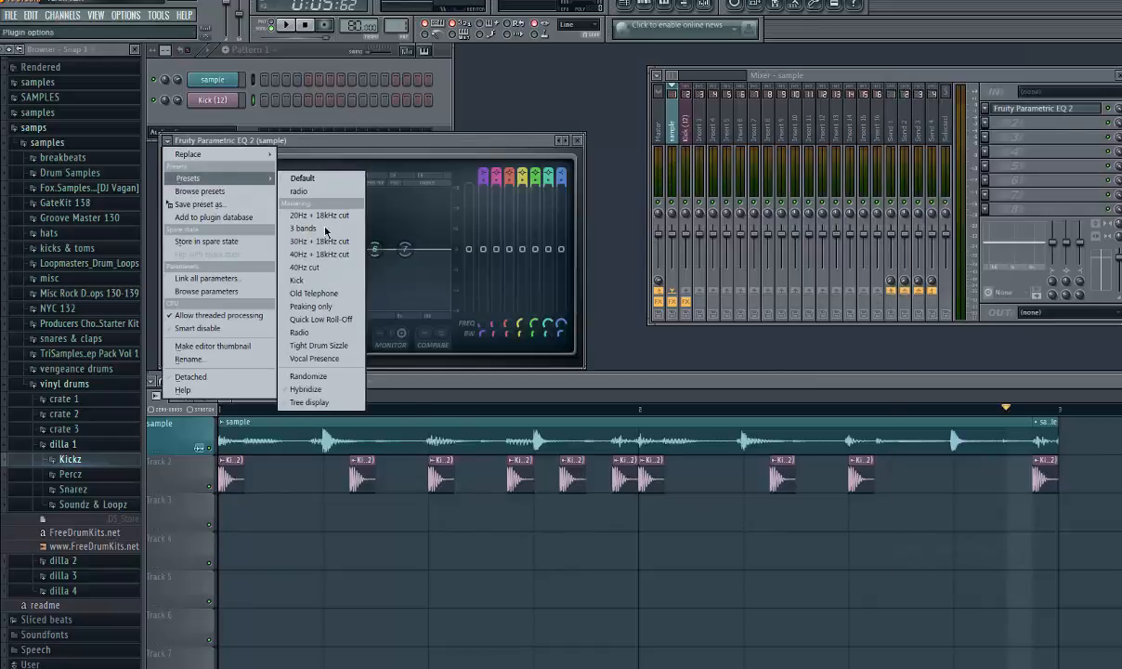
{"action": "left_click", "coordinate": [320, 345]}
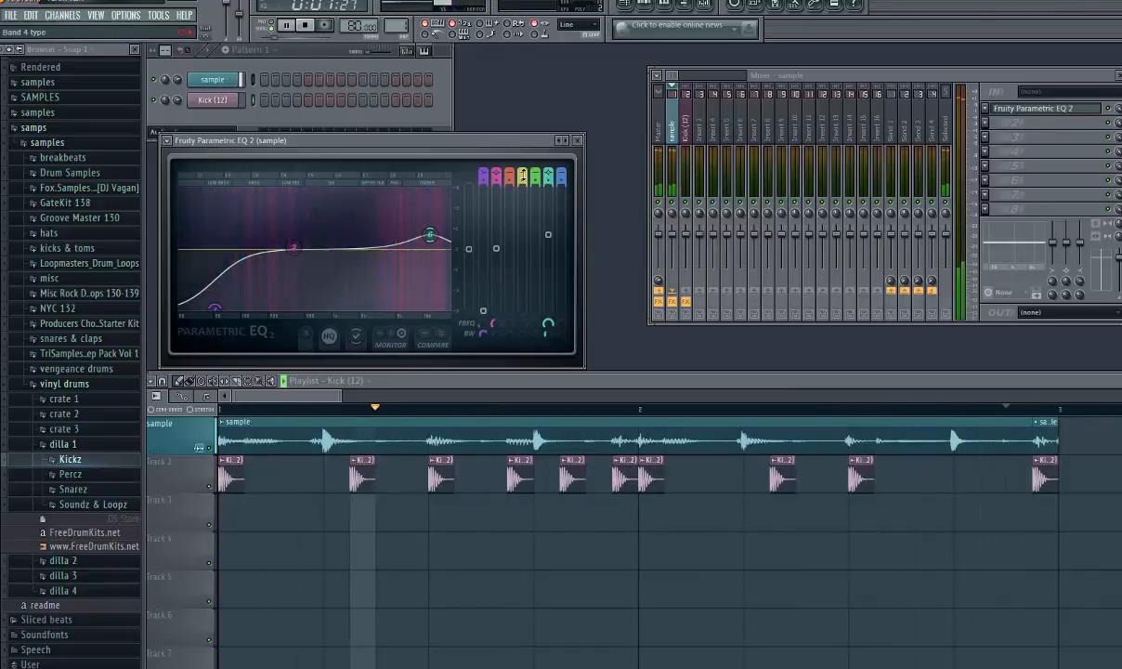
Set EQ band 4 to Peaking, narrow its bandwidth to 2%, and shape it into a deep notch slightly above 2 kHz
{"action": "left_click_drag", "start_coordinate": [523, 177], "coordinate": [513, 143]}
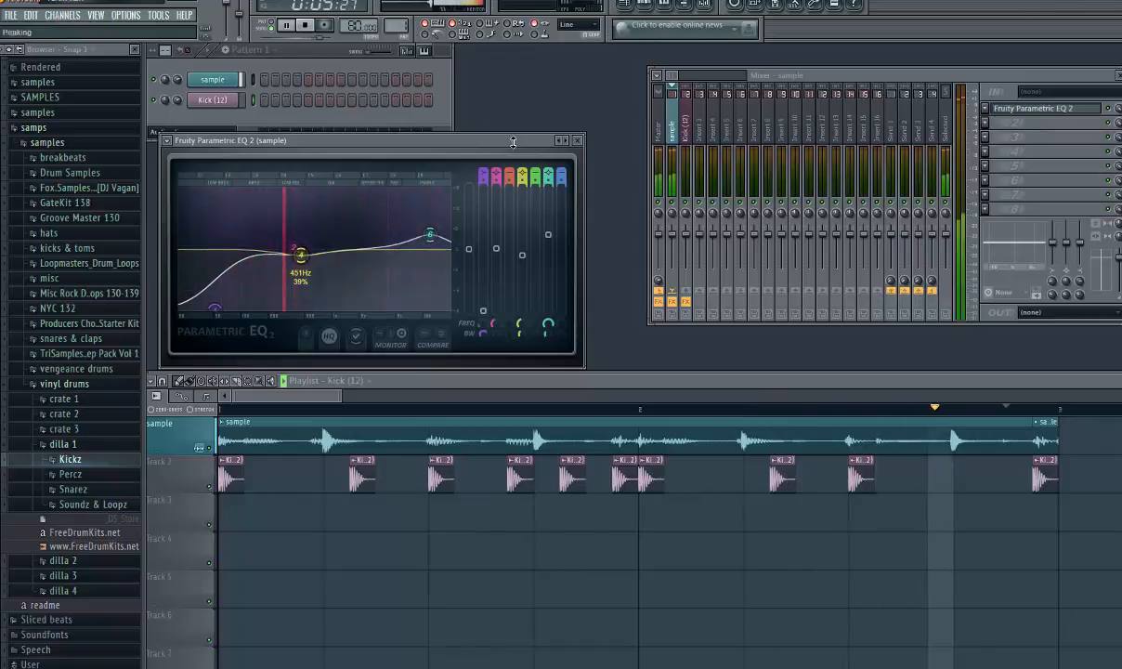
{"action": "left_click_drag", "start_coordinate": [298, 257], "coordinate": [388, 285]}
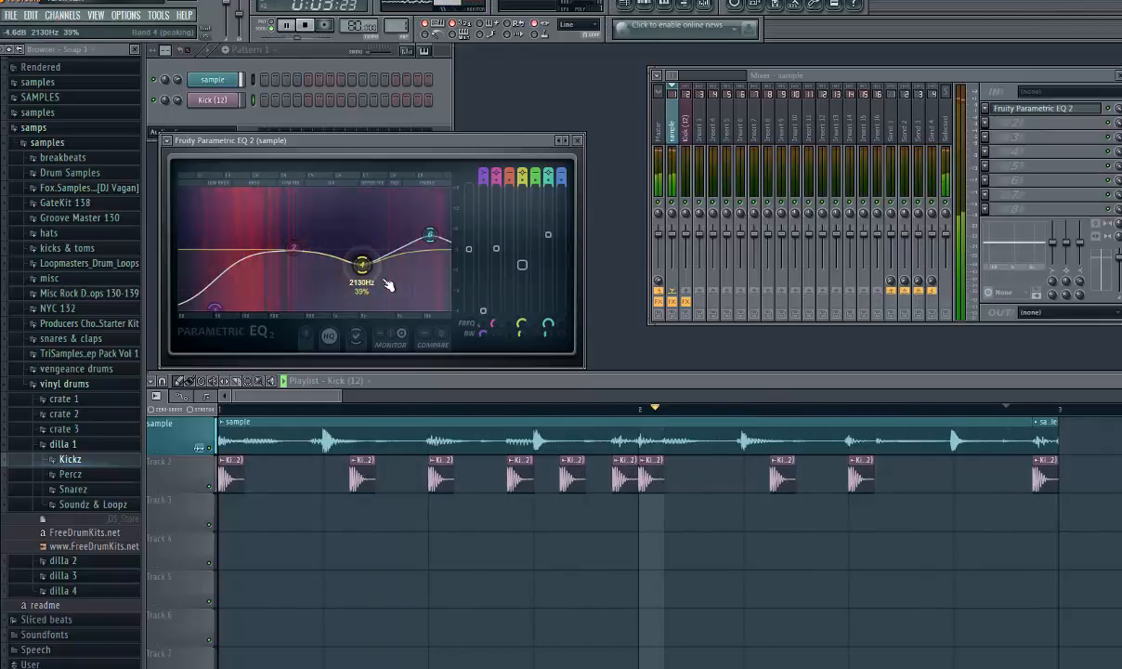
{"action": "left_click_drag", "start_coordinate": [522, 325], "coordinate": [524, 397]}
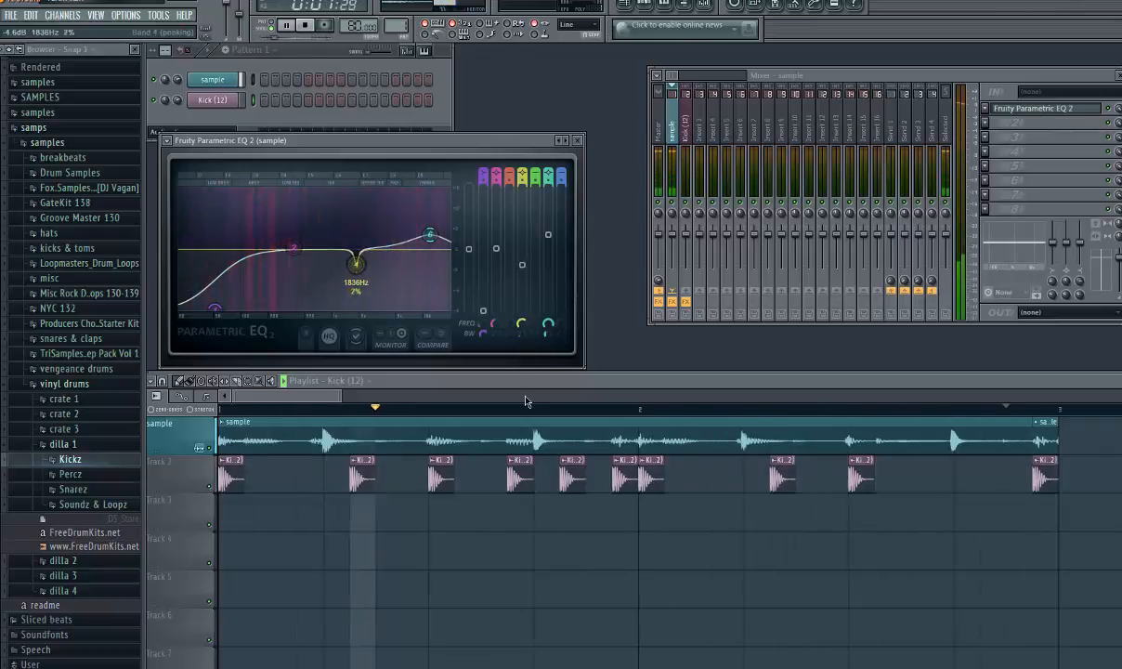
{"action": "left_click_drag", "start_coordinate": [356, 263], "coordinate": [379, 322]}
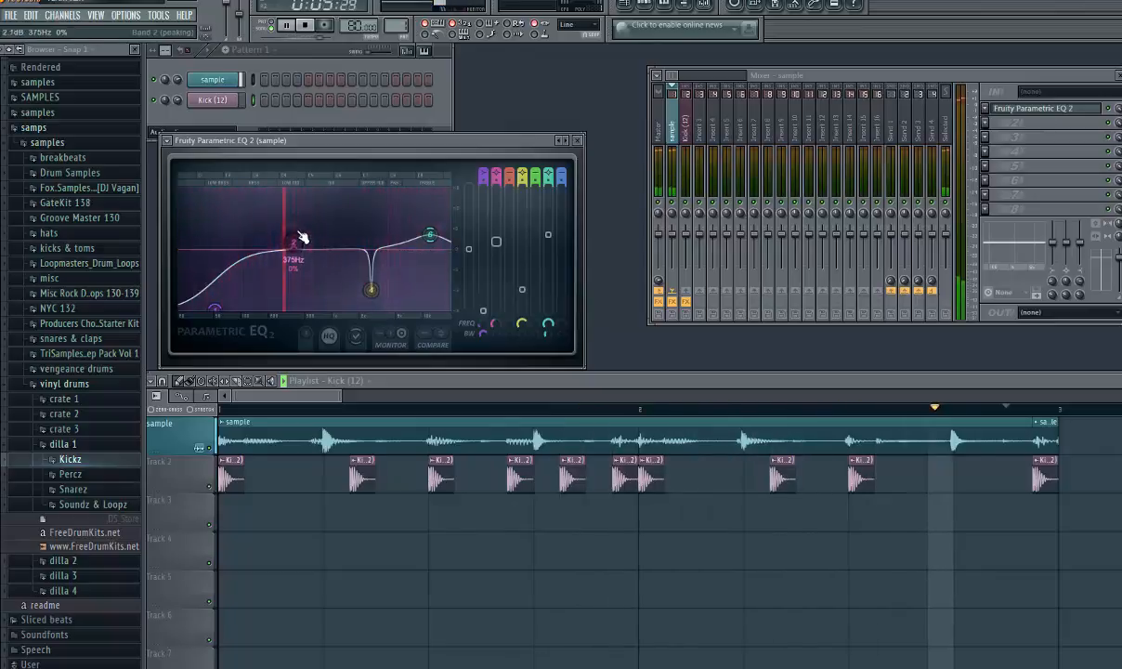
Boost EQ band 2 at 375 Hz with a wider bandwidth, raise band 1 slightly, close the EQ, and return the playhead to the start
{"action": "left_click_drag", "start_coordinate": [298, 232], "coordinate": [300, 227]}
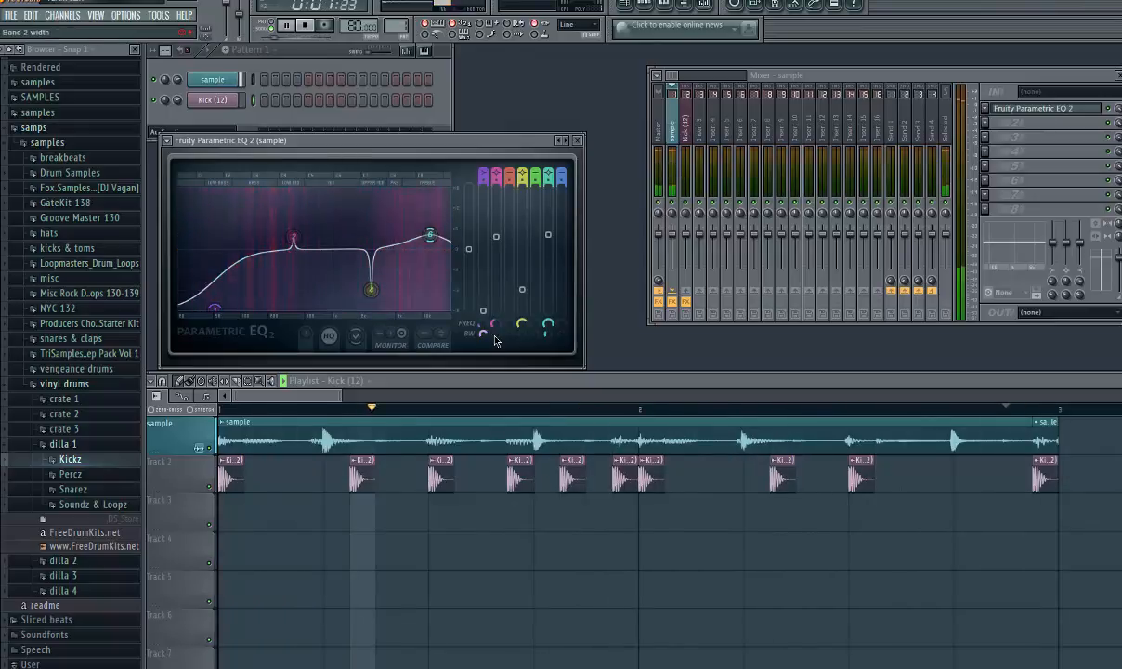
{"action": "left_click_drag", "start_coordinate": [495, 335], "coordinate": [481, 305]}
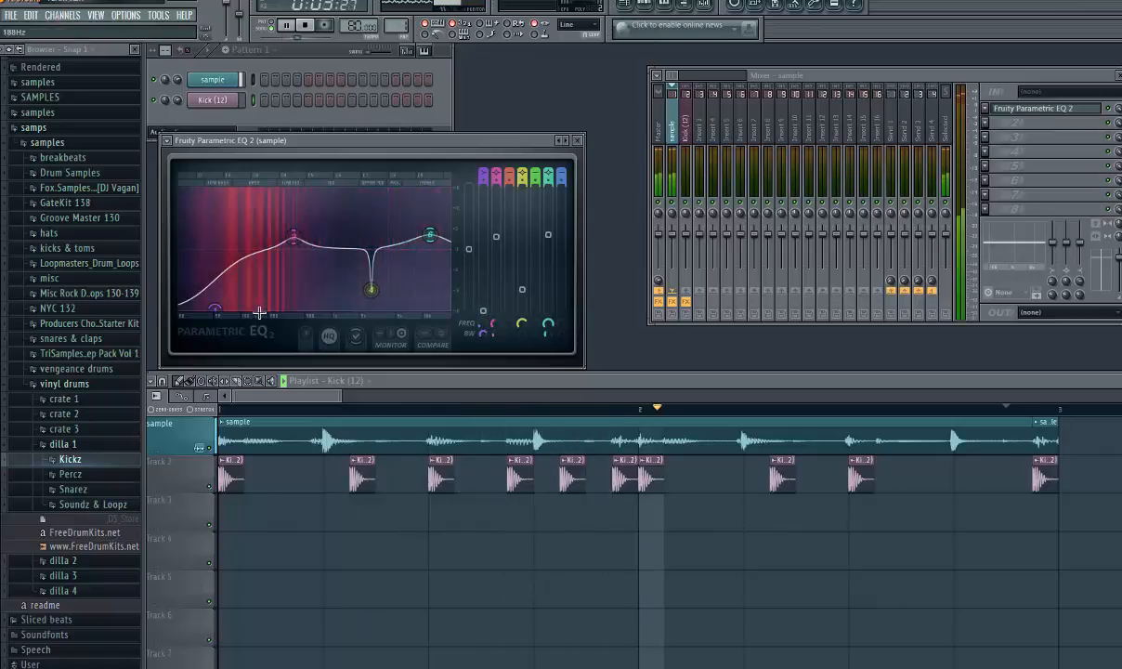
{"action": "left_click_drag", "start_coordinate": [217, 312], "coordinate": [215, 303]}
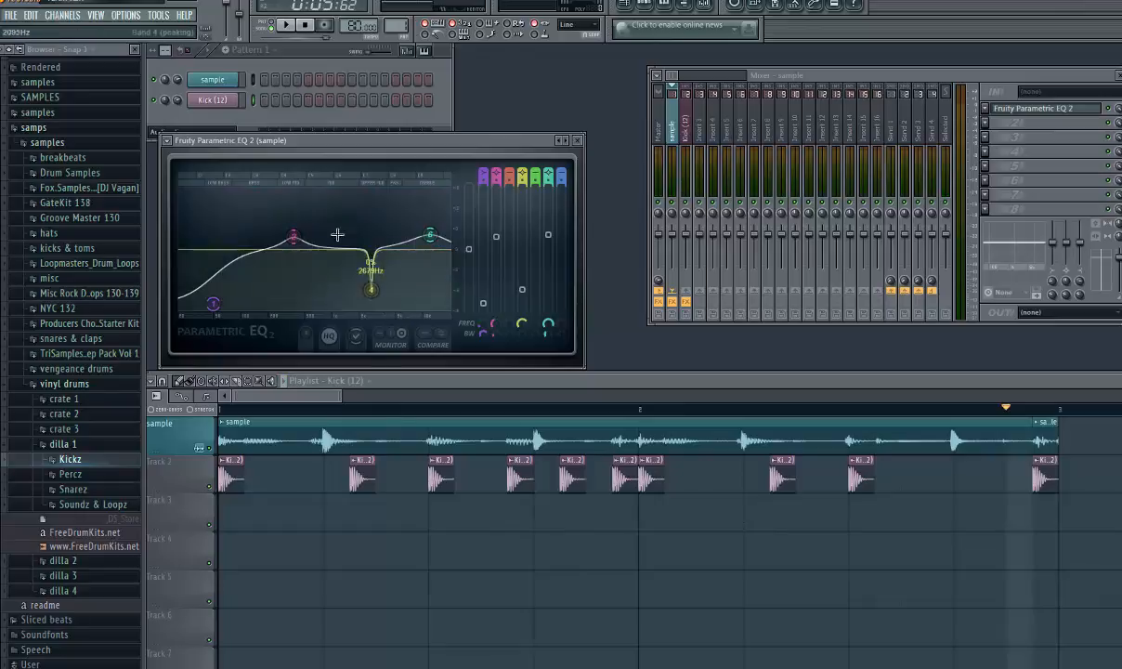
{"action": "left_click", "coordinate": [578, 142]}
{"action": "left_click", "coordinate": [213, 414]}
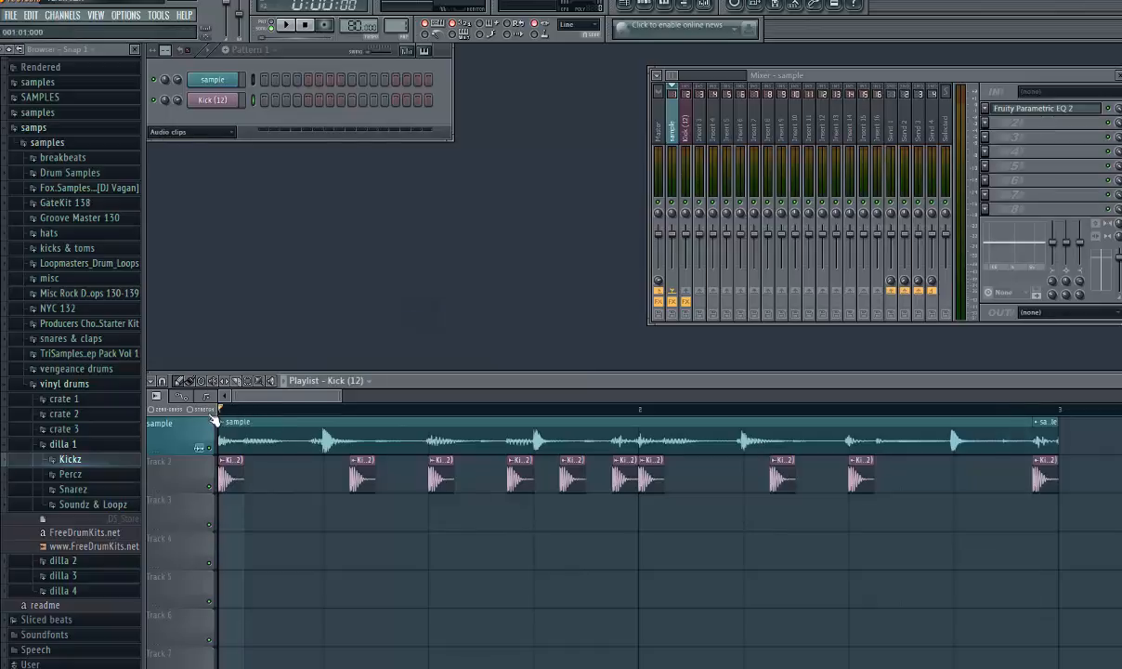
Auto name playlist Track 2 and load Fruity Free Filter on the Kick (12) mixer track as a low pass at 479 Hz
{"action": "right_click", "coordinate": [181, 471]}
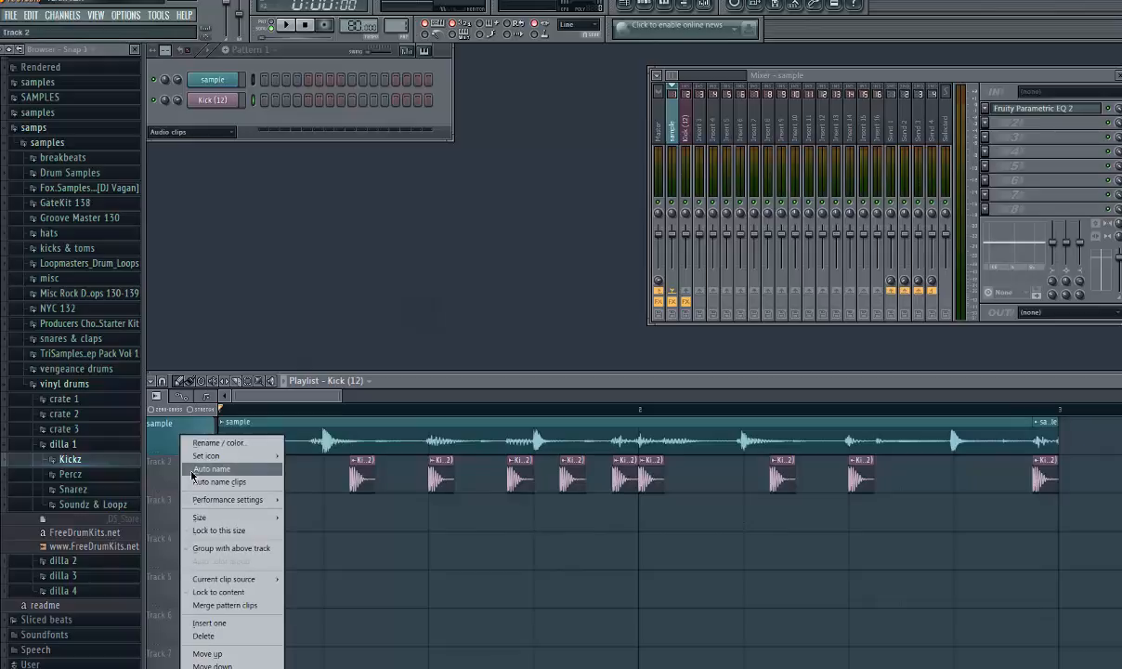
{"action": "left_click", "coordinate": [195, 469]}
{"action": "left_click", "coordinate": [993, 135]}
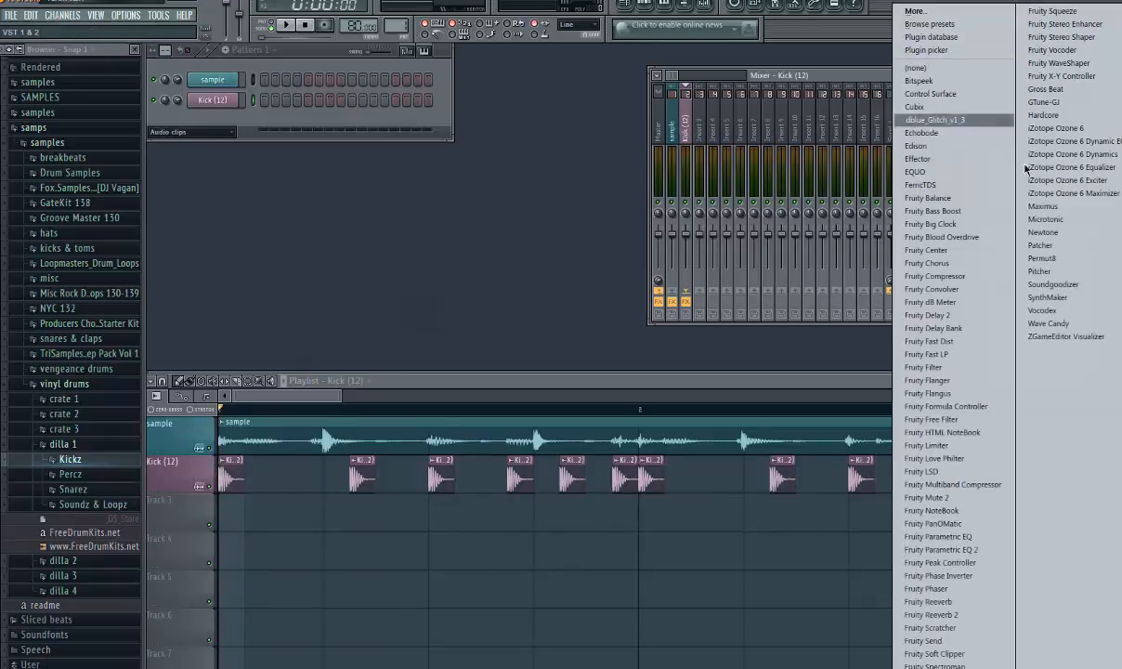
{"action": "left_click", "coordinate": [931, 419]}
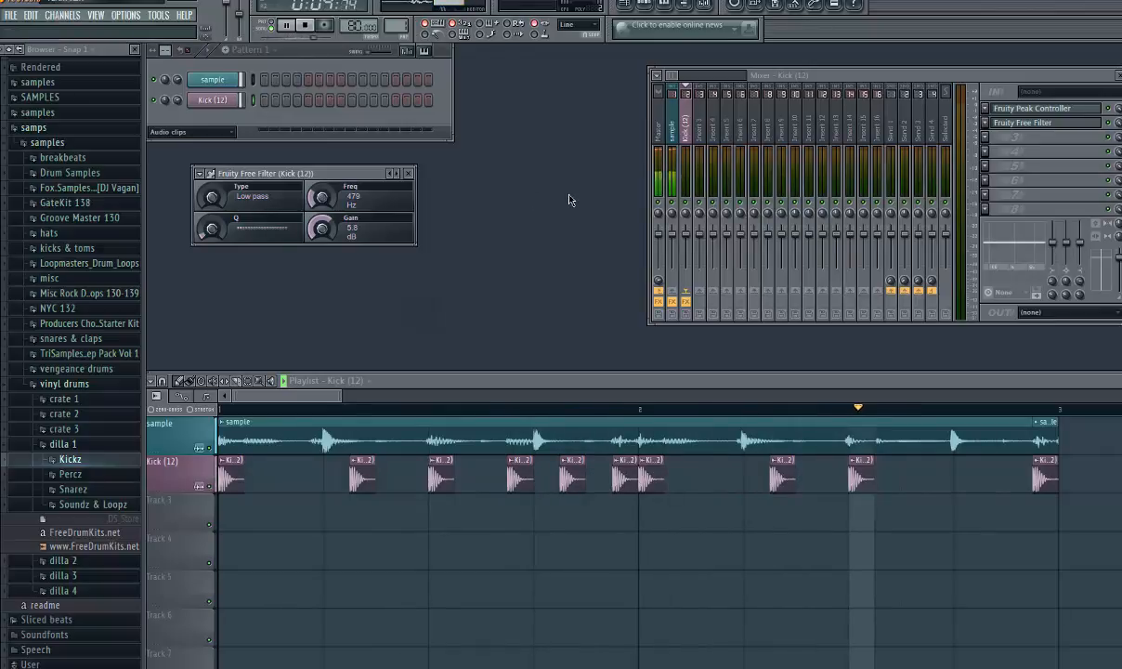
Check the Kick (12) channel settings, then unmute the audio in the kick's Fruity Peak Controller and close its window
{"action": "left_click", "coordinate": [212, 99]}
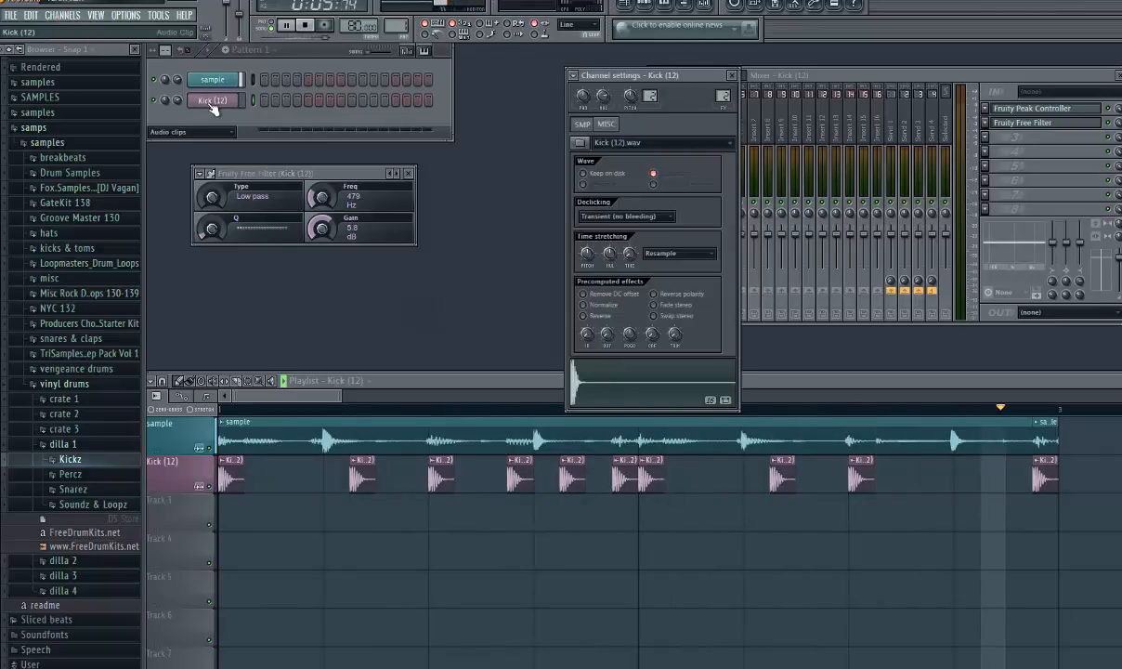
{"action": "left_click", "coordinate": [731, 74]}
{"action": "left_click", "coordinate": [1031, 107]}
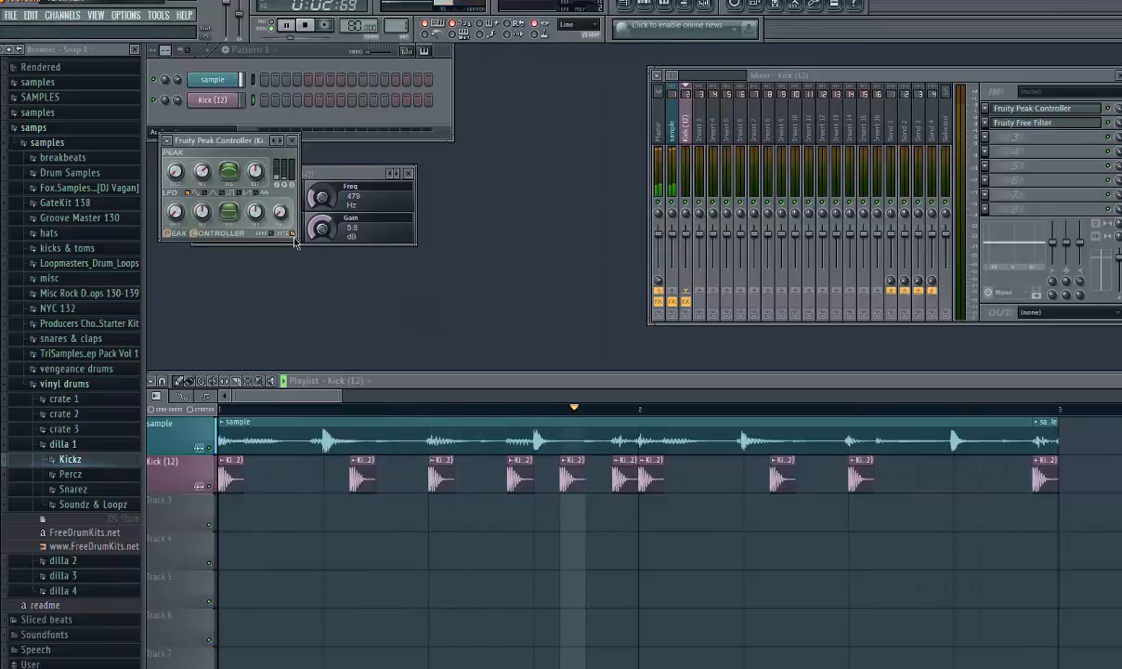
{"action": "left_click", "coordinate": [292, 142]}
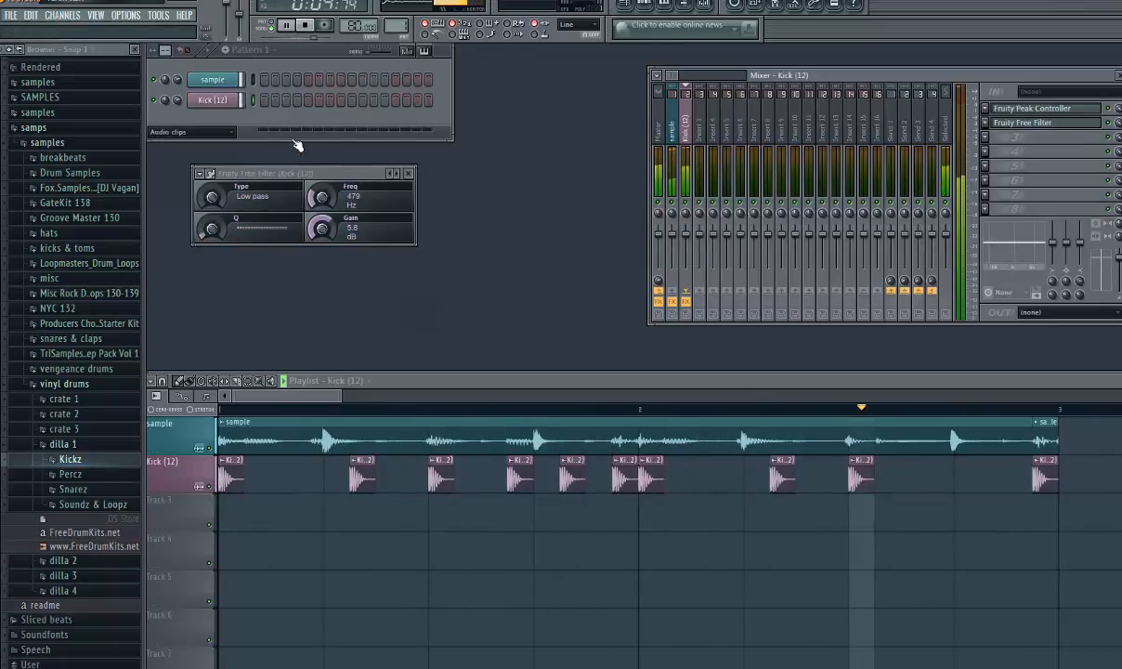
Set the kick's Free Filter frequency to 366 Hz, lower the Kick (12) channel volume slightly, play the loop, and close the filter
{"action": "key", "text": "space"}
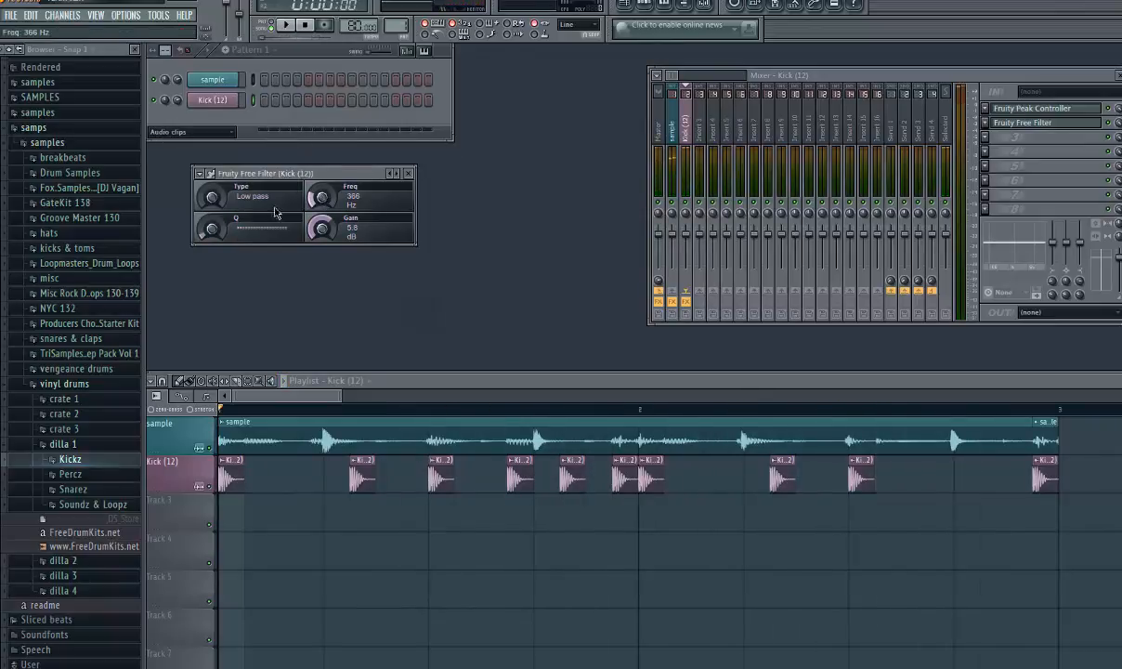
{"action": "left_click_drag", "start_coordinate": [182, 110], "coordinate": [181, 128]}
{"action": "key", "text": "space"}
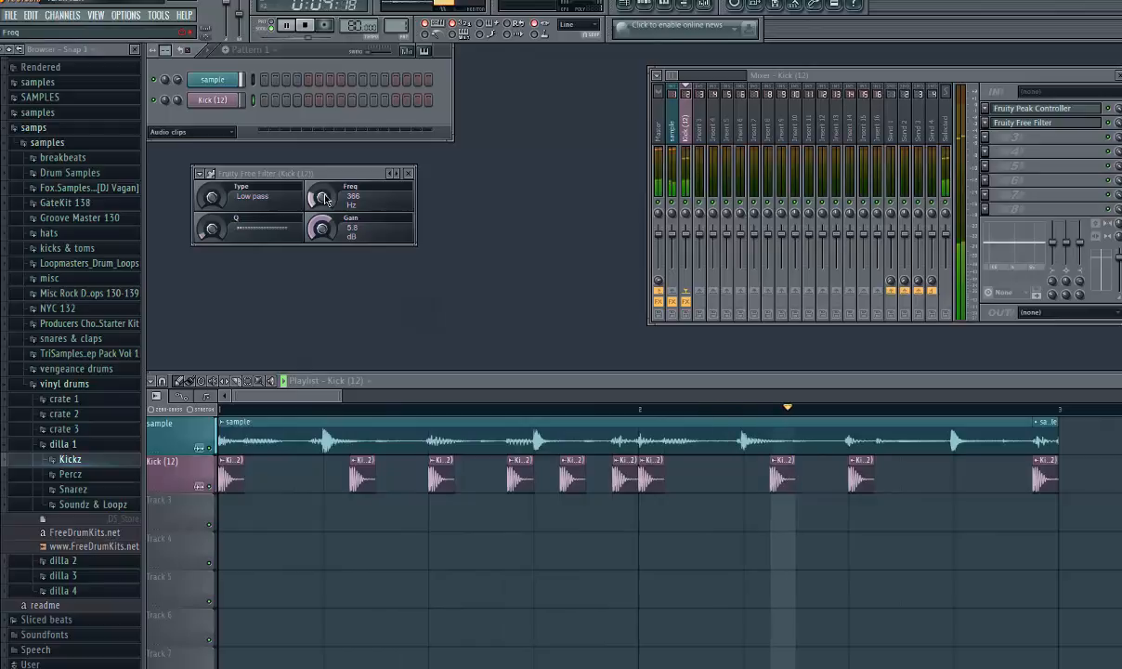
{"action": "left_click", "coordinate": [408, 172]}
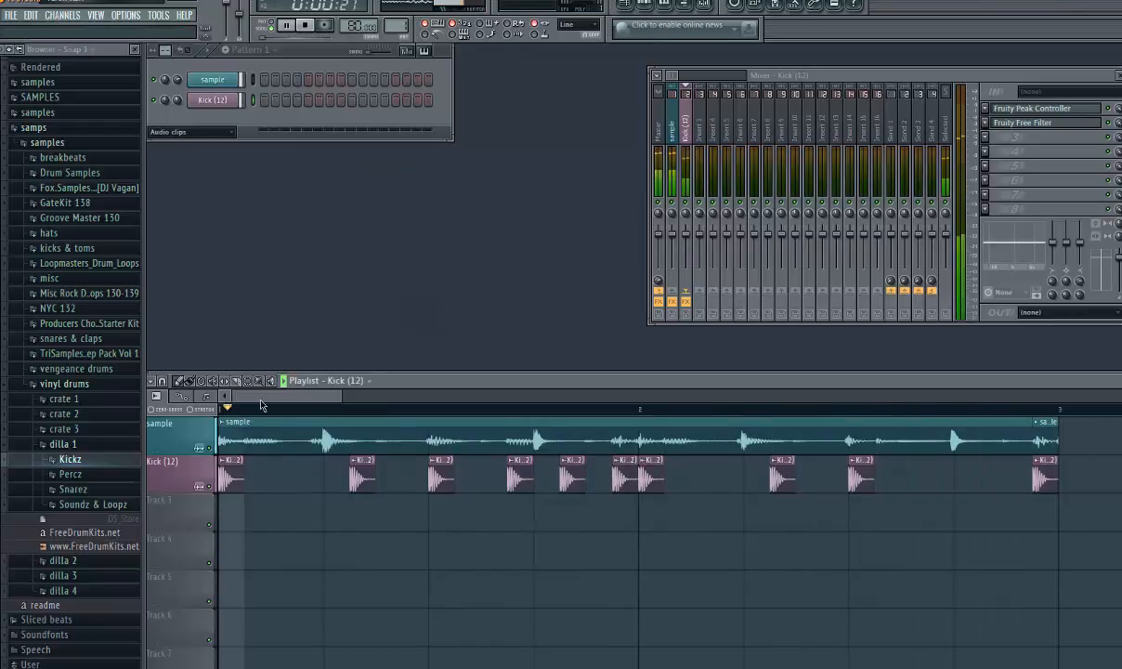
{"action": "key", "text": "space"}
Open the Snarez folder and audition its snare samples one after another
{"action": "left_click", "coordinate": [79, 489]}
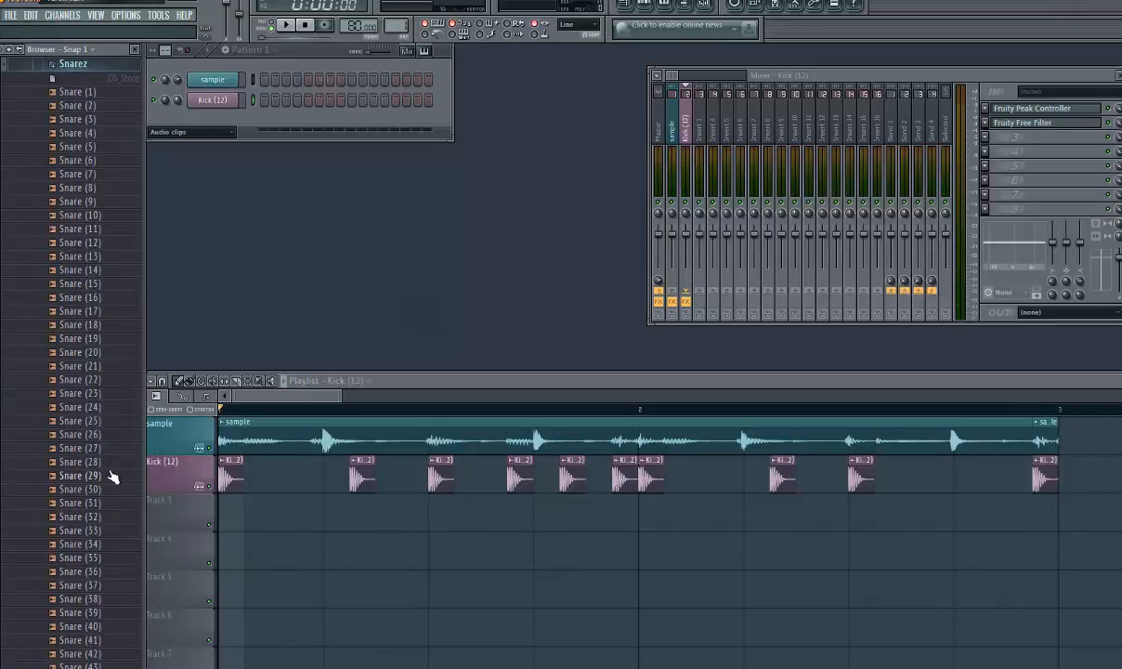
{"action": "left_click", "coordinate": [116, 464]}
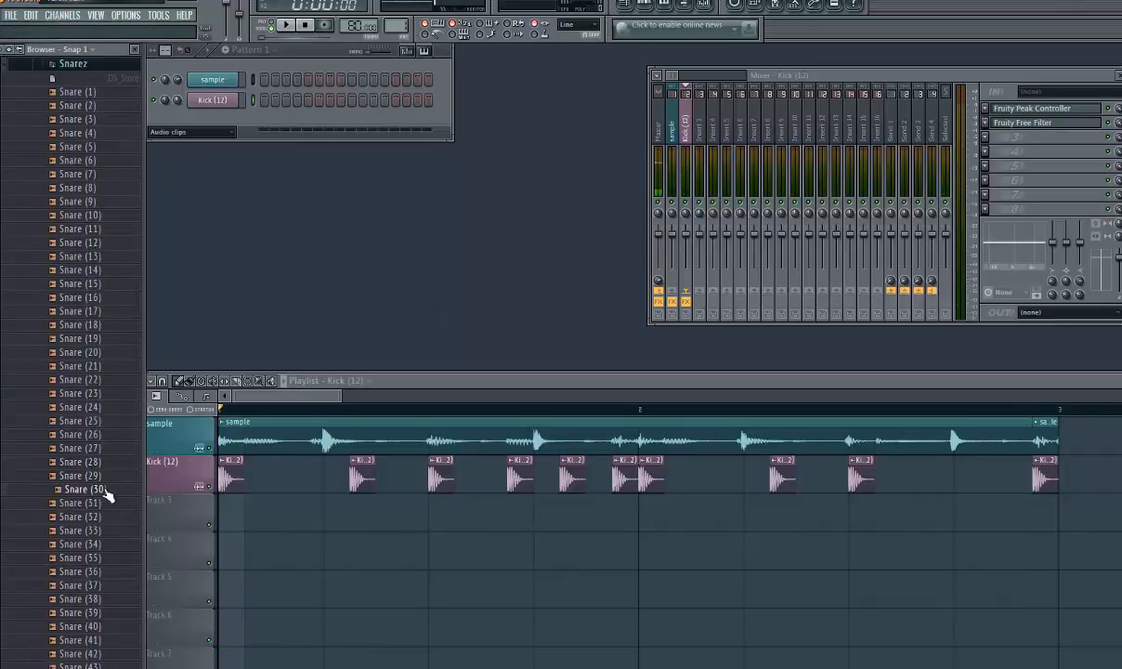
{"action": "left_click", "coordinate": [110, 560]}
{"action": "key", "text": "Down"}
{"action": "key", "text": "Down"}
{"action": "key", "text": "Down"}
{"action": "key", "text": "Down"}
{"action": "key", "text": "Down"}
{"action": "key", "text": "Down"}
{"action": "key", "text": "Down"}
{"action": "key", "text": "Down"}
{"action": "key", "text": "Down"}
{"action": "key", "text": "Down"}
{"action": "key", "text": "Down"}
{"action": "key", "text": "Down"}
{"action": "key", "text": "Down"}
{"action": "key", "text": "Down"}
{"action": "key", "text": "Down"}
{"action": "key", "text": "Down"}
{"action": "key", "text": "Down"}
{"action": "key", "text": "Down"}
{"action": "key", "text": "Down"}
{"action": "key", "text": "Down"}
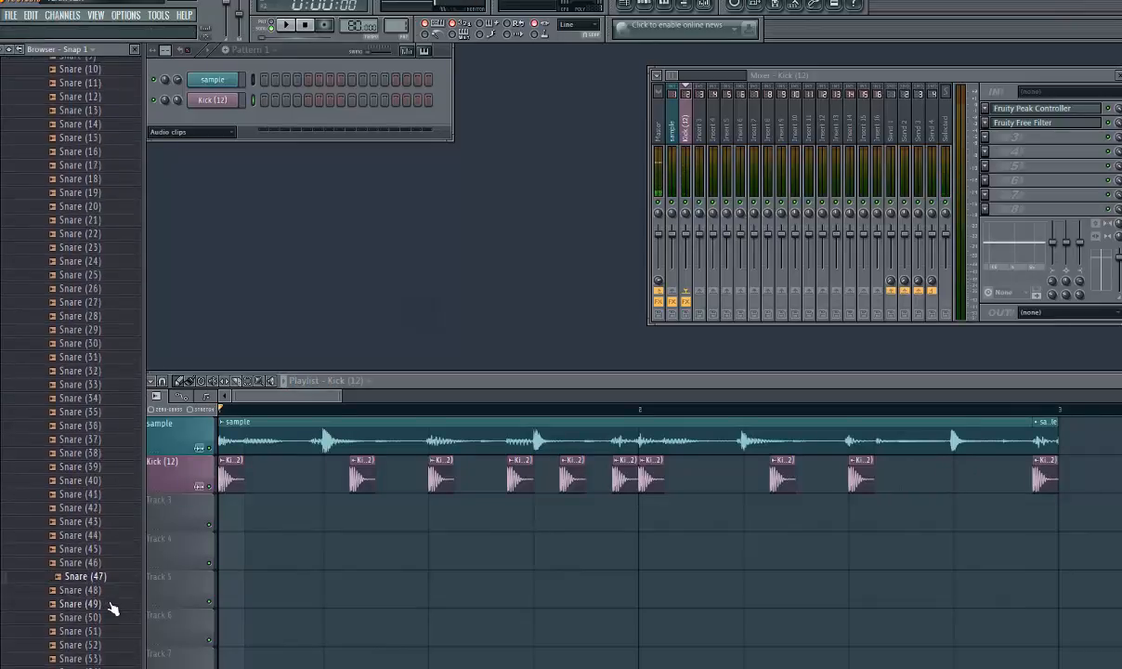
Audition more snares, place Snare (39) on Track 3 at beat 2 of bar 1, and play the loop
{"action": "scroll", "coordinate": [108, 595], "scroll_direction": "up", "scroll_amount": 10}
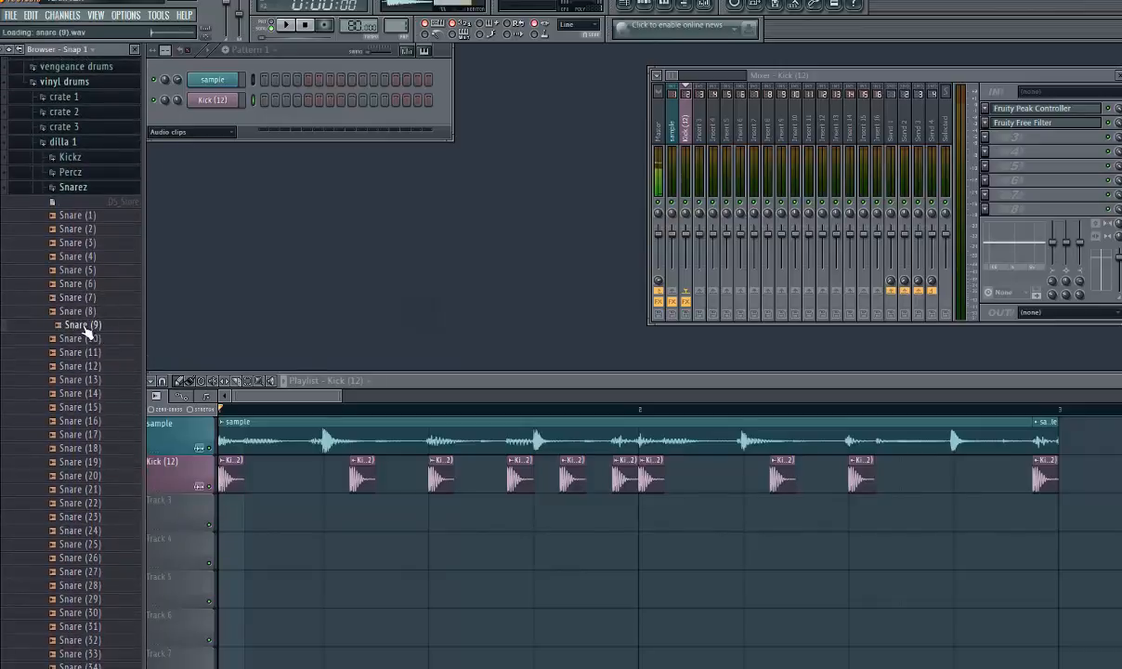
{"action": "left_click", "coordinate": [69, 243]}
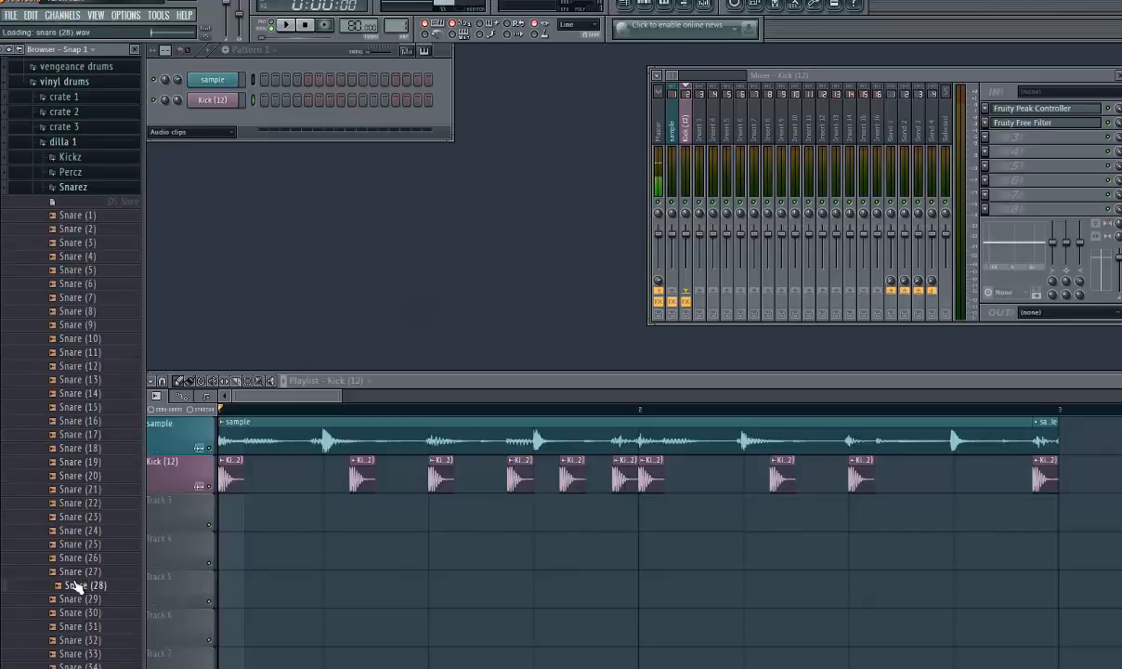
{"action": "scroll", "coordinate": [77, 571], "scroll_direction": "down", "scroll_amount": 5}
{"action": "left_click", "coordinate": [82, 477]}
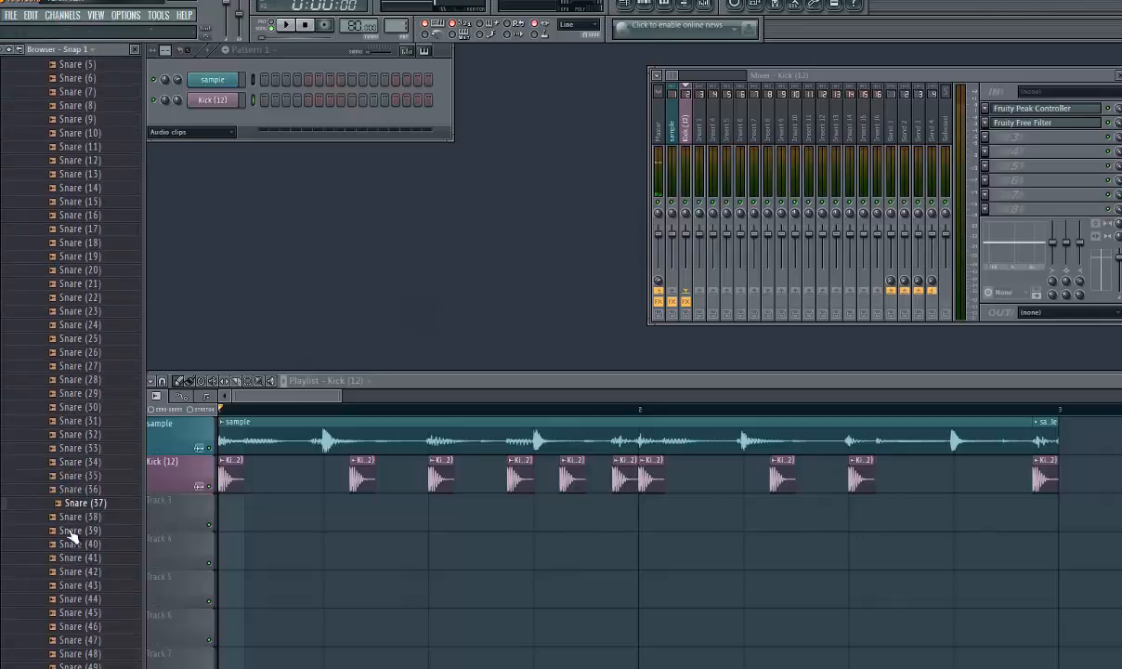
{"action": "scroll", "coordinate": [70, 536], "scroll_direction": "down", "scroll_amount": 2}
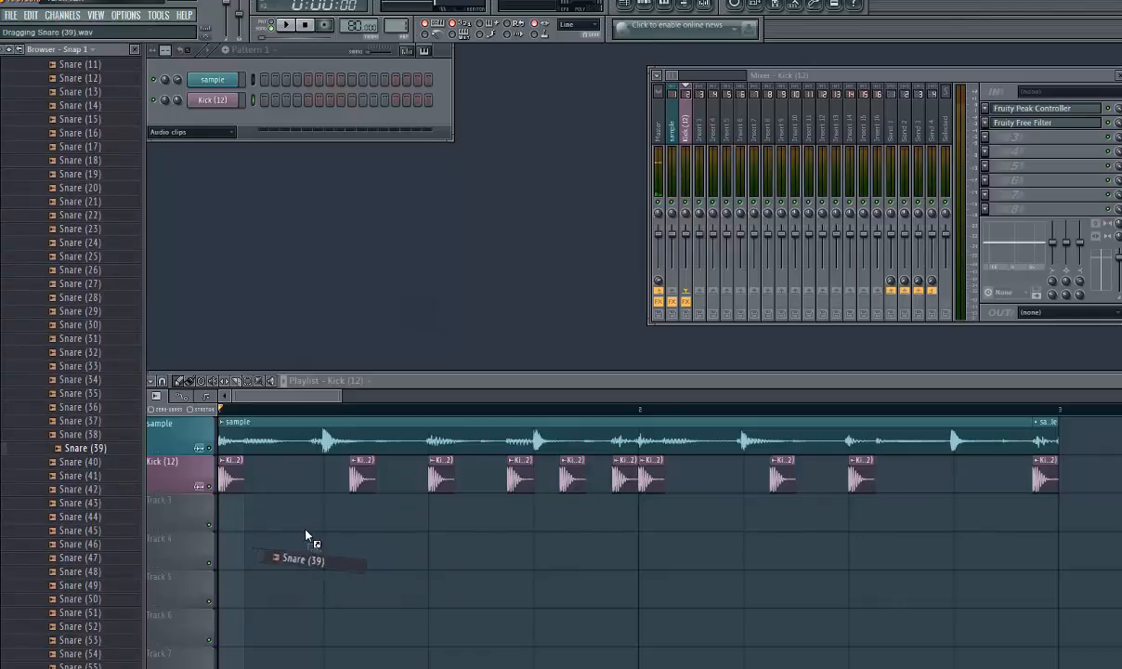
{"action": "left_click_drag", "start_coordinate": [306, 536], "coordinate": [327, 526]}
{"action": "key", "text": "space"}
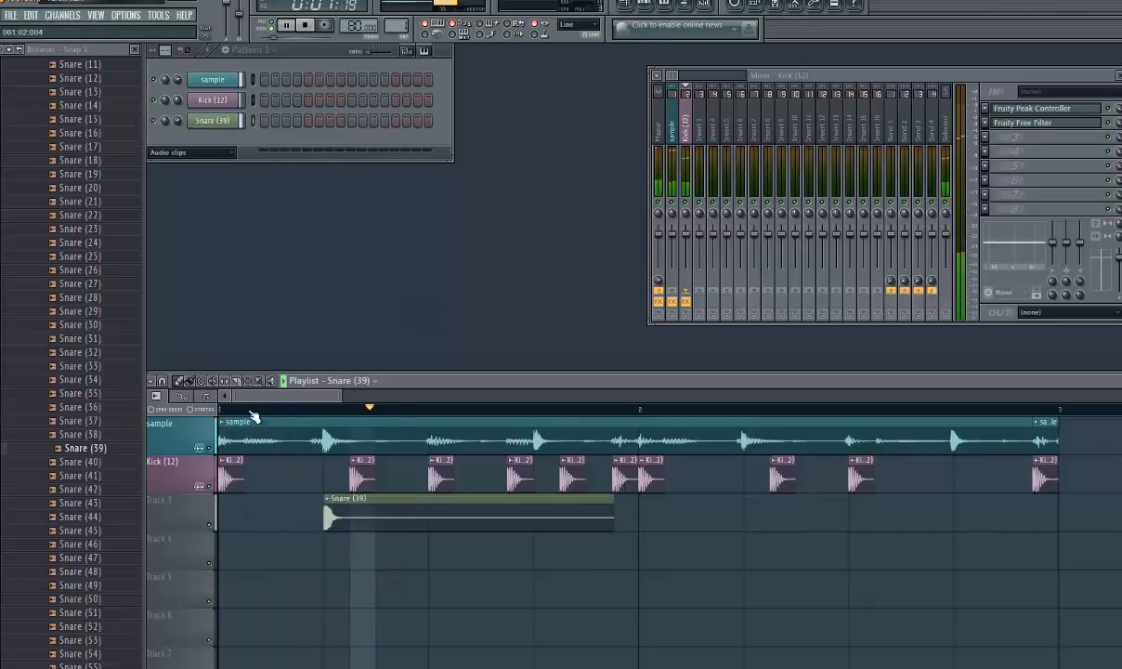
Trim the Snare (39) clip to half a beat and place copies on Track 3 at beat 4 of bar 1 and beats 2 and 4 of bar 2
{"action": "key", "text": "space"}
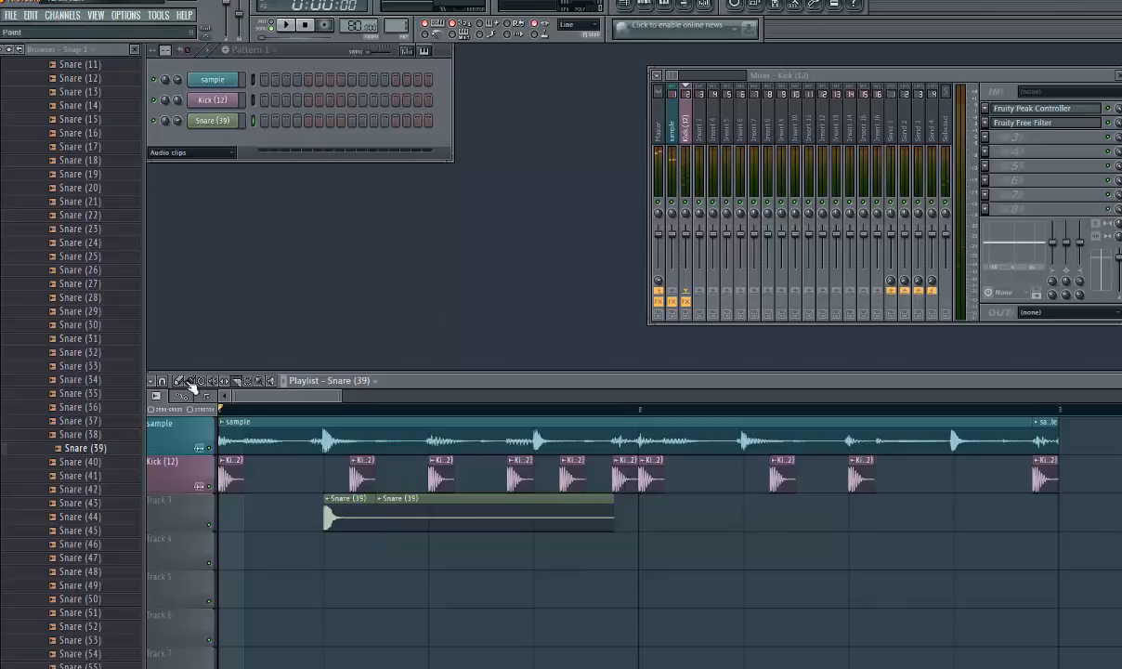
{"action": "left_click_drag", "start_coordinate": [431, 498], "coordinate": [330, 507]}
{"action": "left_click_drag", "start_coordinate": [472, 518], "coordinate": [553, 520]}
{"action": "left_click_drag", "start_coordinate": [620, 517], "coordinate": [763, 517]}
{"action": "left_click_drag", "start_coordinate": [892, 518], "coordinate": [986, 517]}
Link Snare (39) to mixer insert 3 and add Fruity Reeverb to that track with the For strings preset
{"action": "left_click", "coordinate": [703, 137]}
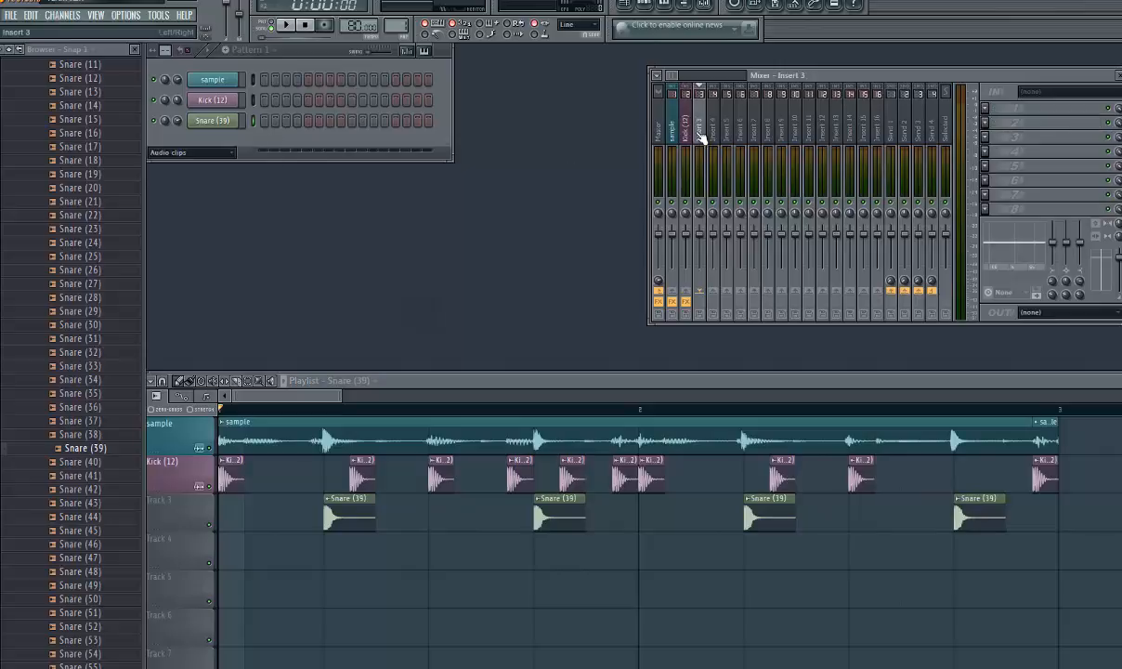
{"action": "left_click", "coordinate": [989, 111]}
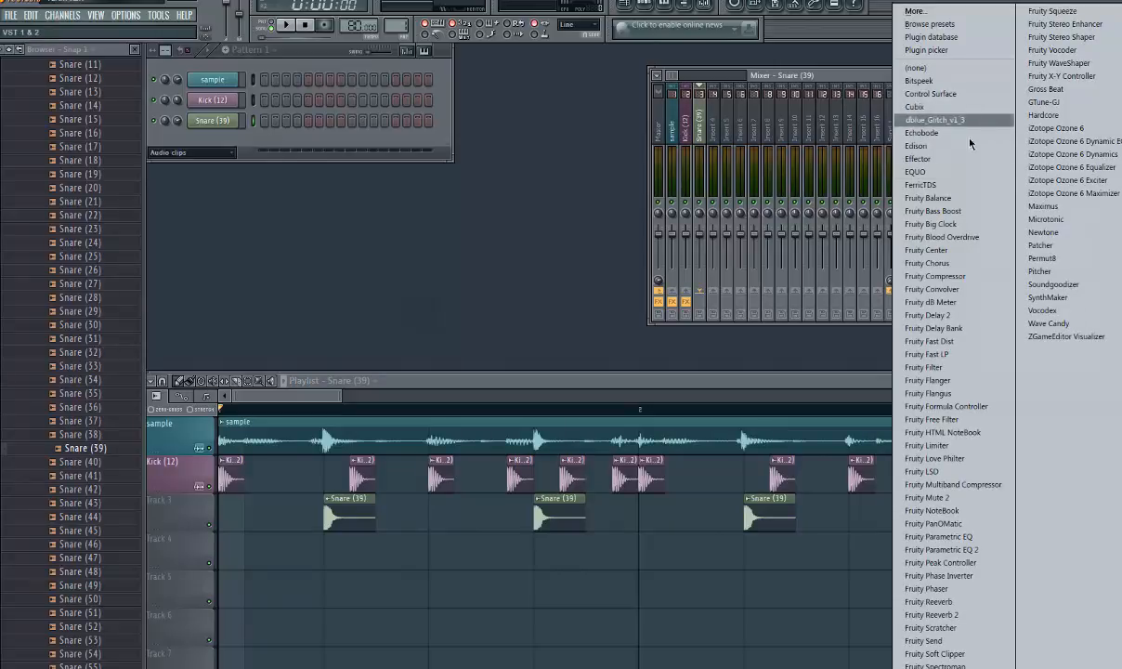
{"action": "left_click", "coordinate": [910, 604]}
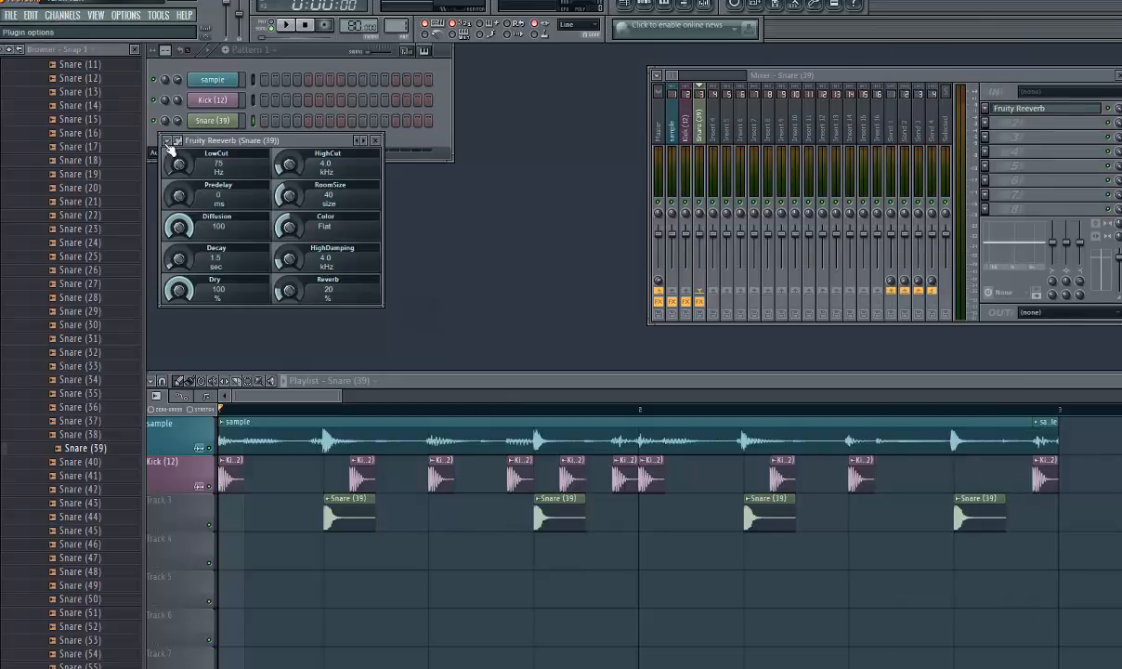
{"action": "left_click", "coordinate": [168, 144]}
{"action": "mouse_move", "coordinate": [188, 178]}
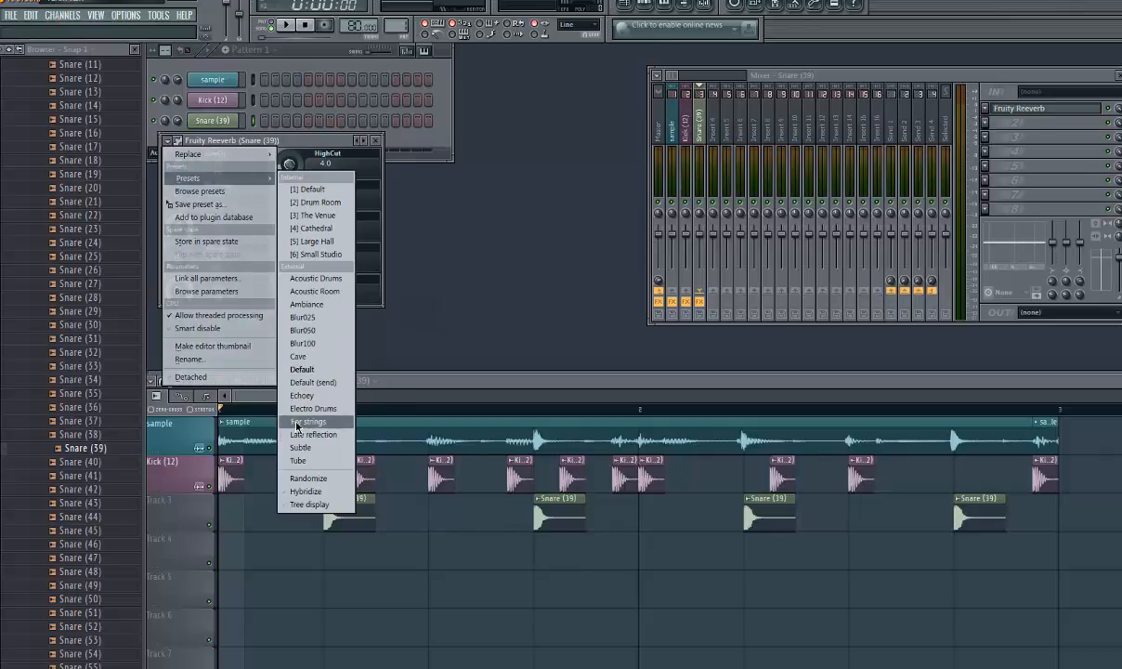
{"action": "left_click", "coordinate": [298, 426]}
{"action": "left_click", "coordinate": [378, 141]}
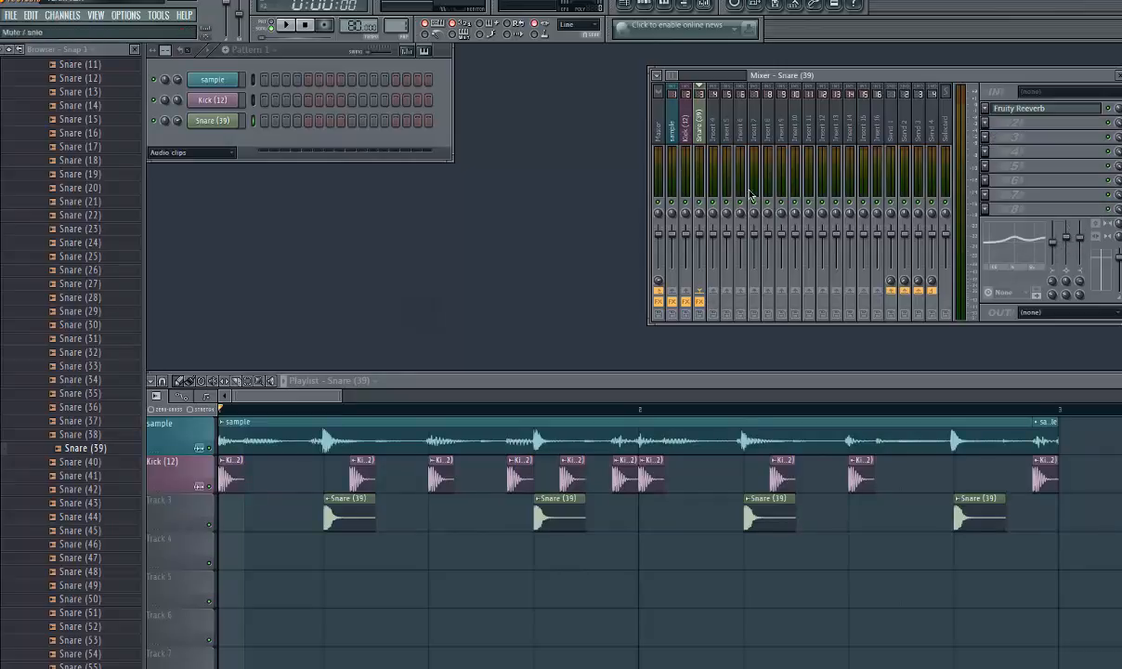
Add Fruity Free Filter to the Snare (39) mixer track as a low pass at 7026 Hz, and play the loop
{"action": "left_click", "coordinate": [985, 124]}
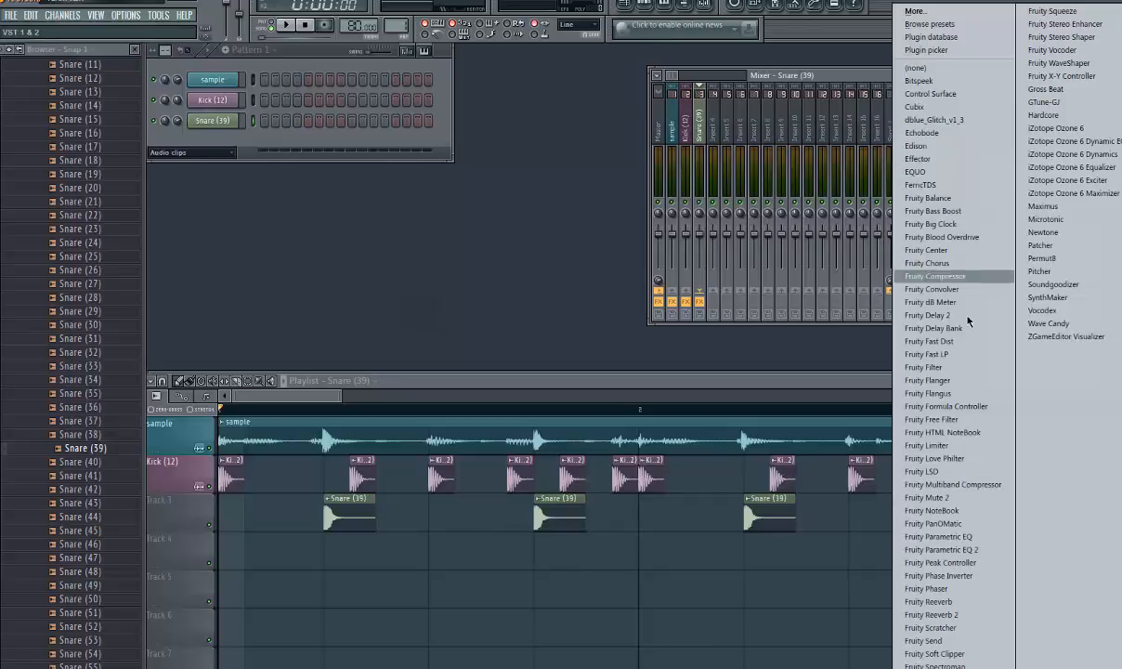
{"action": "left_click", "coordinate": [939, 420]}
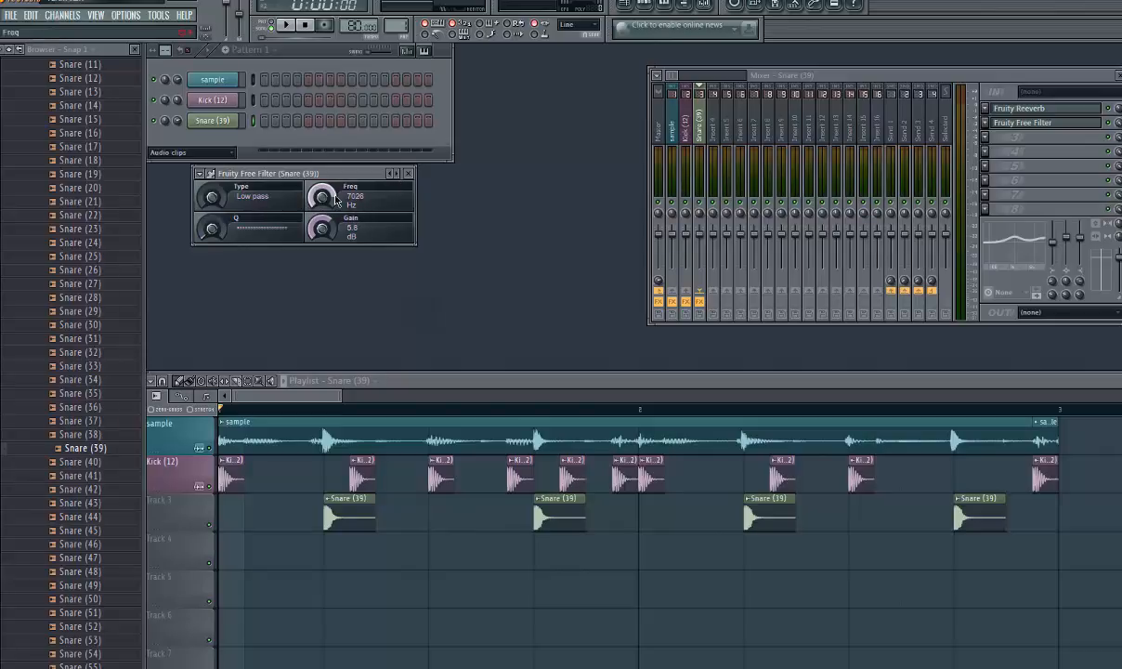
{"action": "left_click", "coordinate": [410, 176]}
{"action": "key", "text": "space"}
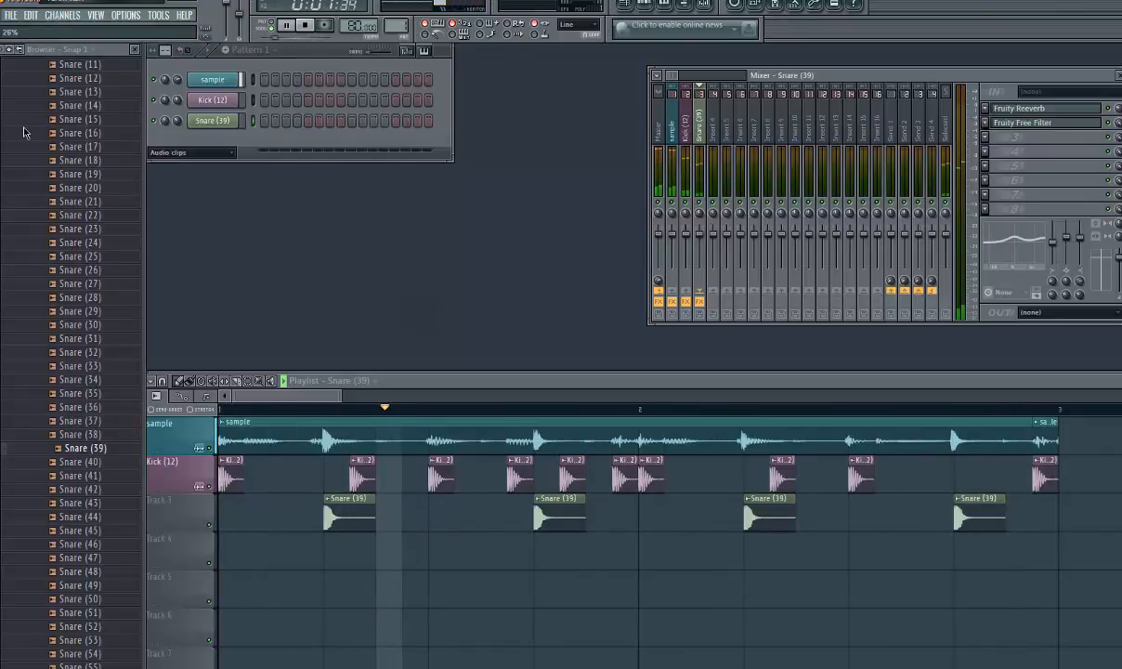
Add Maximus to the sample mixer track with the Punchy drums preset, and play the loop
{"action": "left_click", "coordinate": [672, 144]}
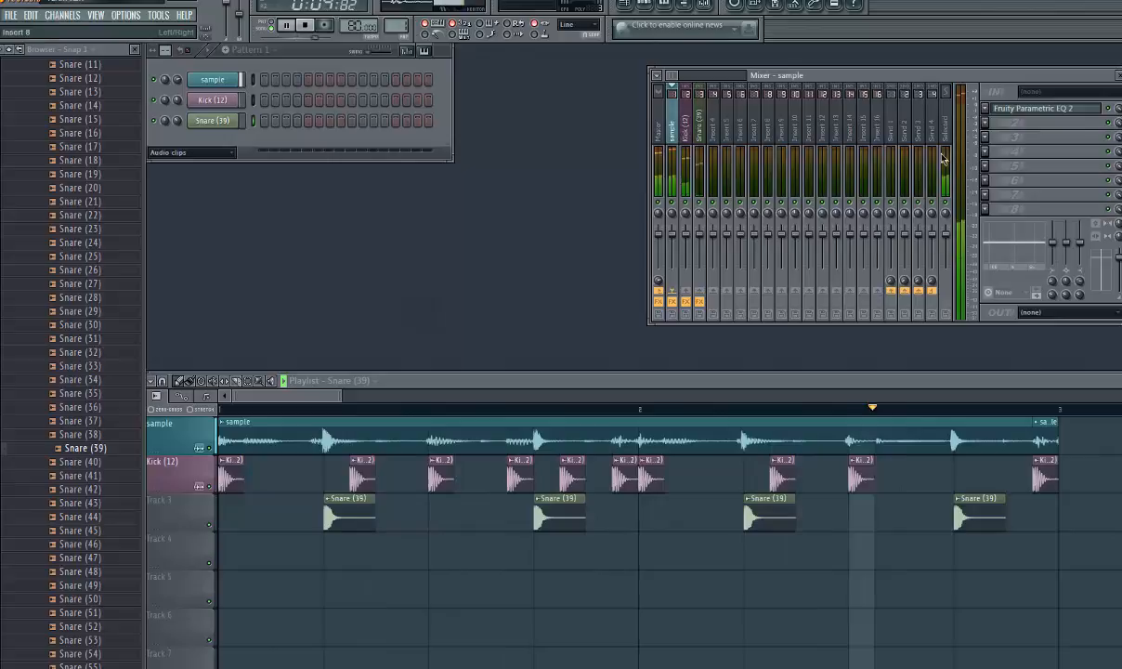
{"action": "key", "text": "space"}
{"action": "left_click", "coordinate": [986, 138]}
{"action": "left_click", "coordinate": [965, 208]}
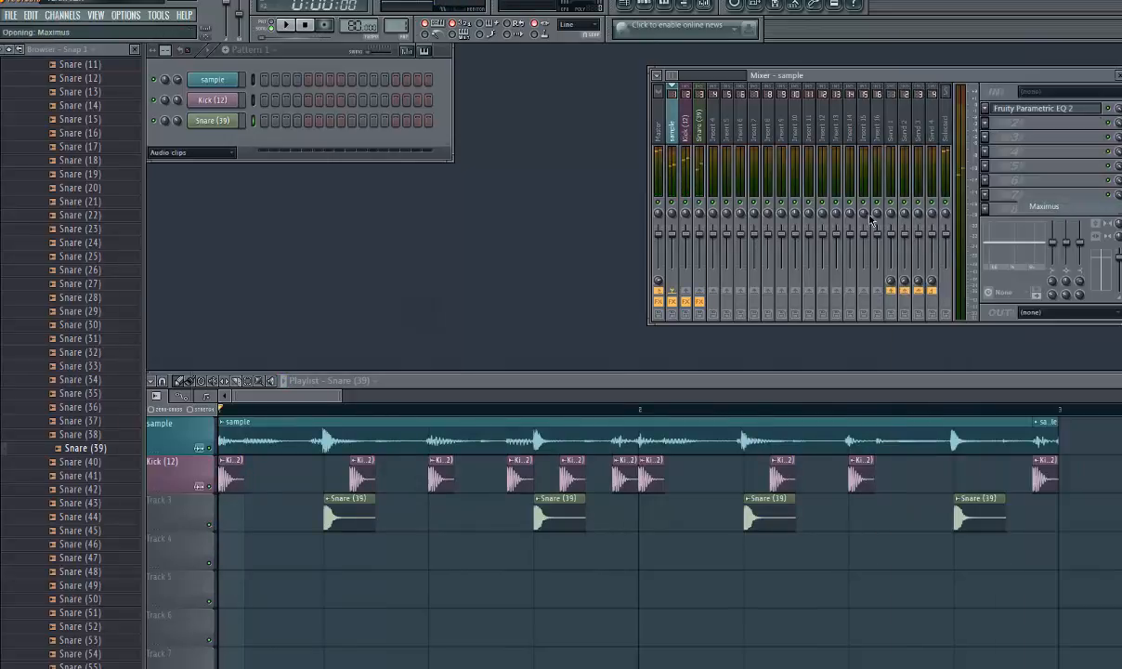
{"action": "left_click", "coordinate": [200, 174]}
{"action": "mouse_move", "coordinate": [223, 210]}
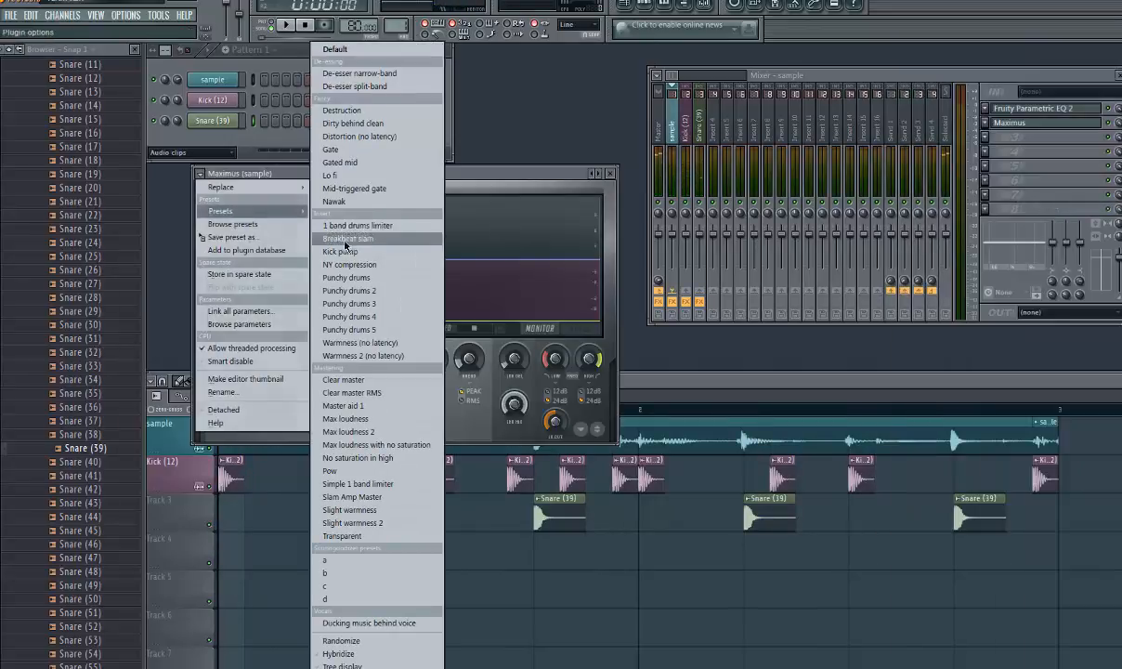
{"action": "left_click", "coordinate": [345, 277]}
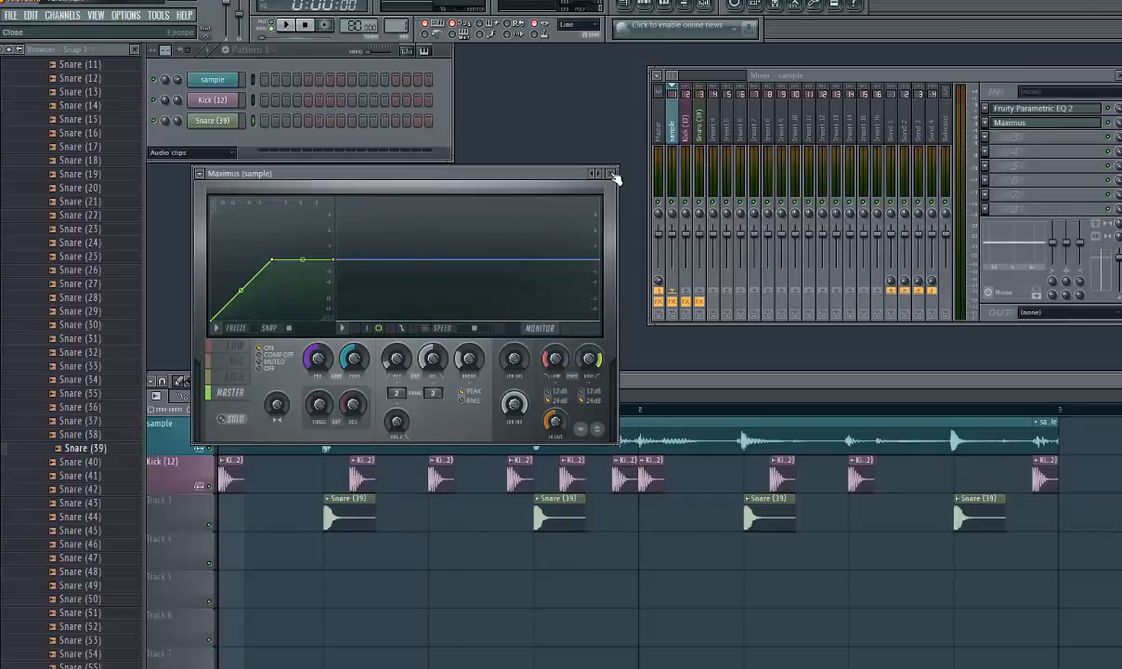
{"action": "left_click", "coordinate": [612, 174]}
{"action": "key", "text": "space"}
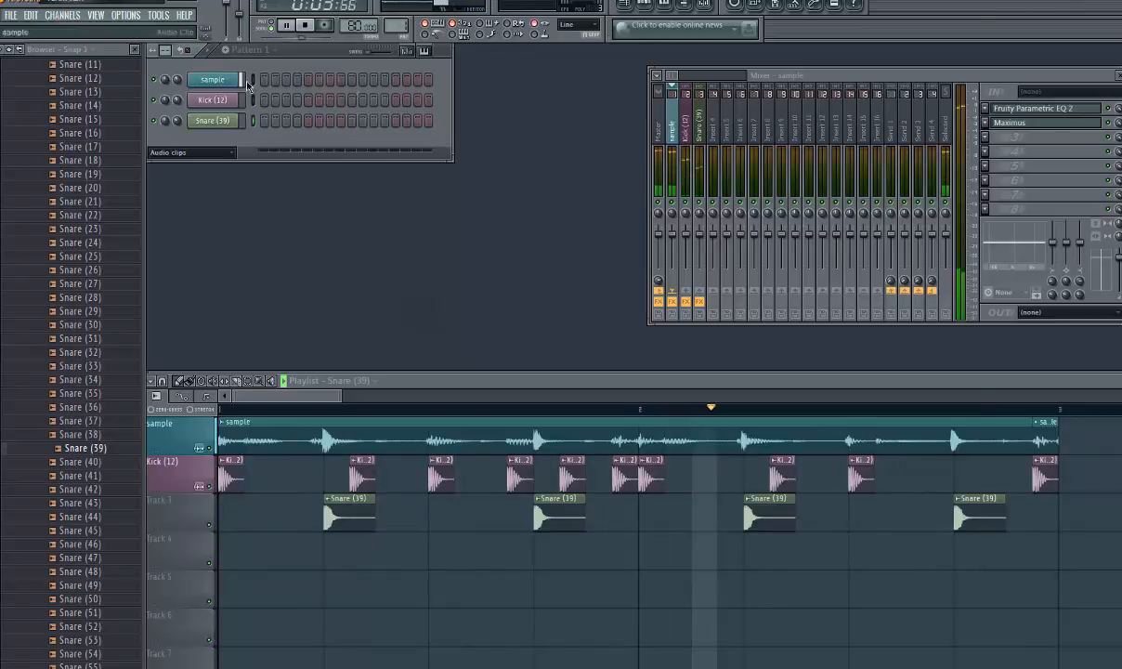
Add Maximus to the Master track's third effect slot and apply one of its built-in presets
{"action": "left_click", "coordinate": [662, 124]}
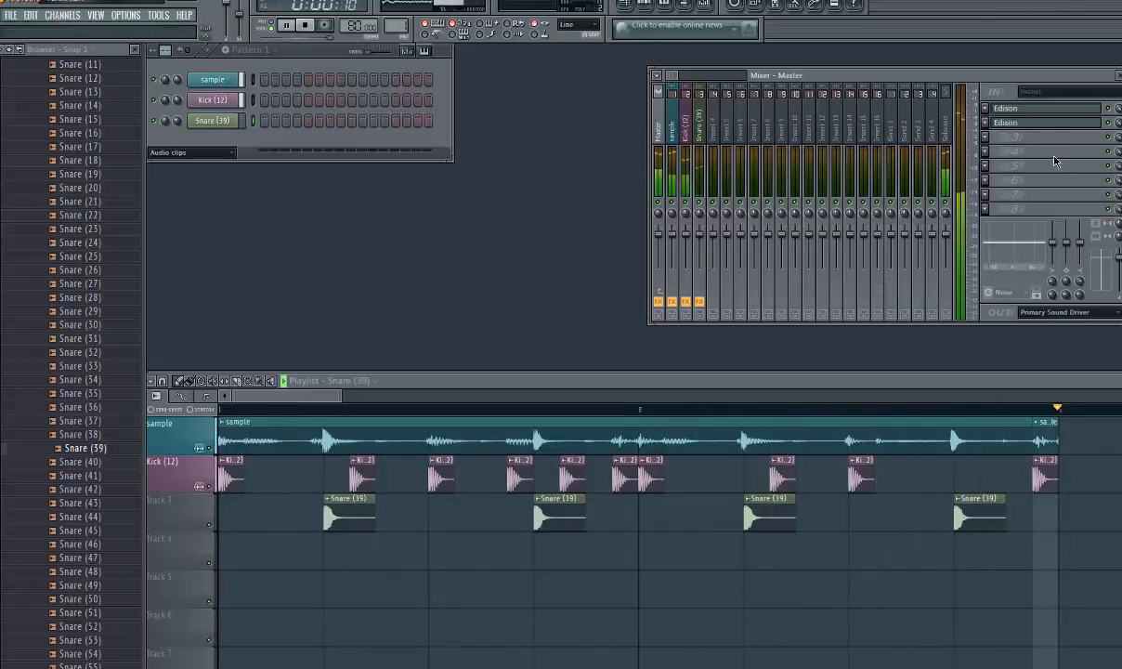
{"action": "left_click", "coordinate": [987, 141]}
{"action": "left_click", "coordinate": [1003, 217]}
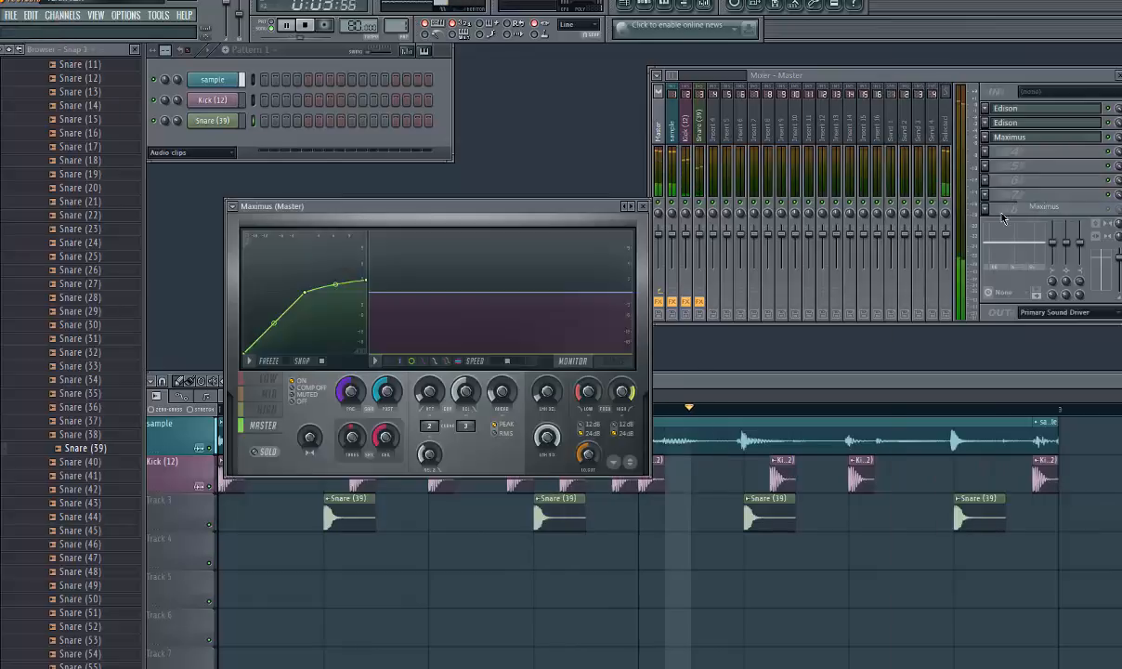
{"action": "left_click", "coordinate": [232, 206]}
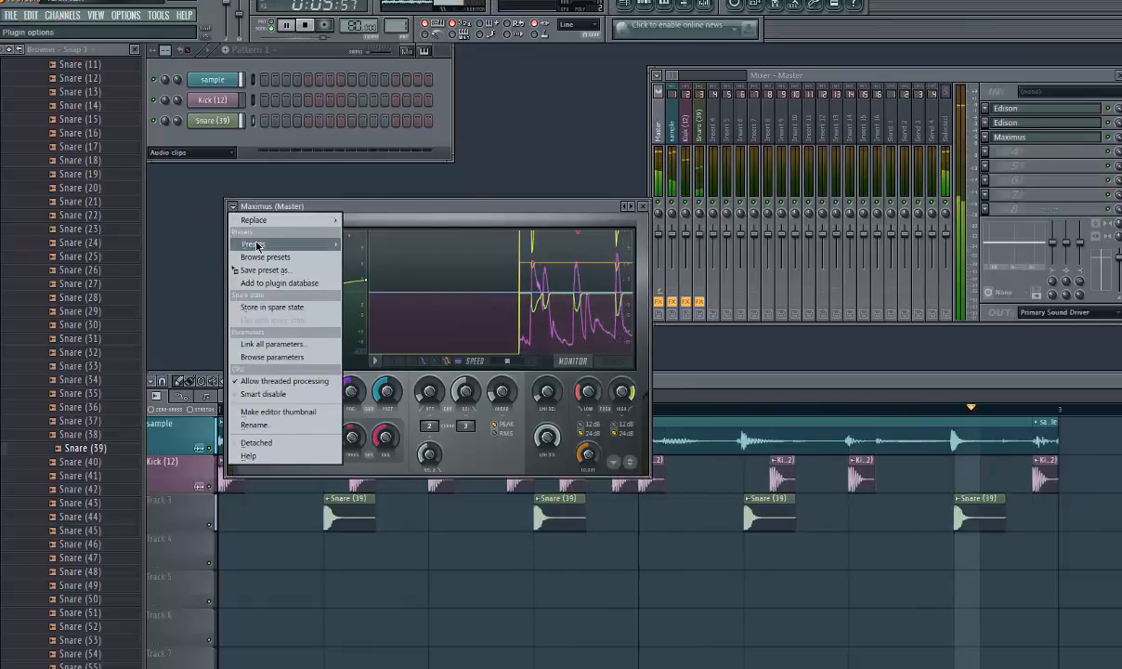
{"action": "mouse_move", "coordinate": [256, 244]}
{"action": "left_click", "coordinate": [408, 403]}
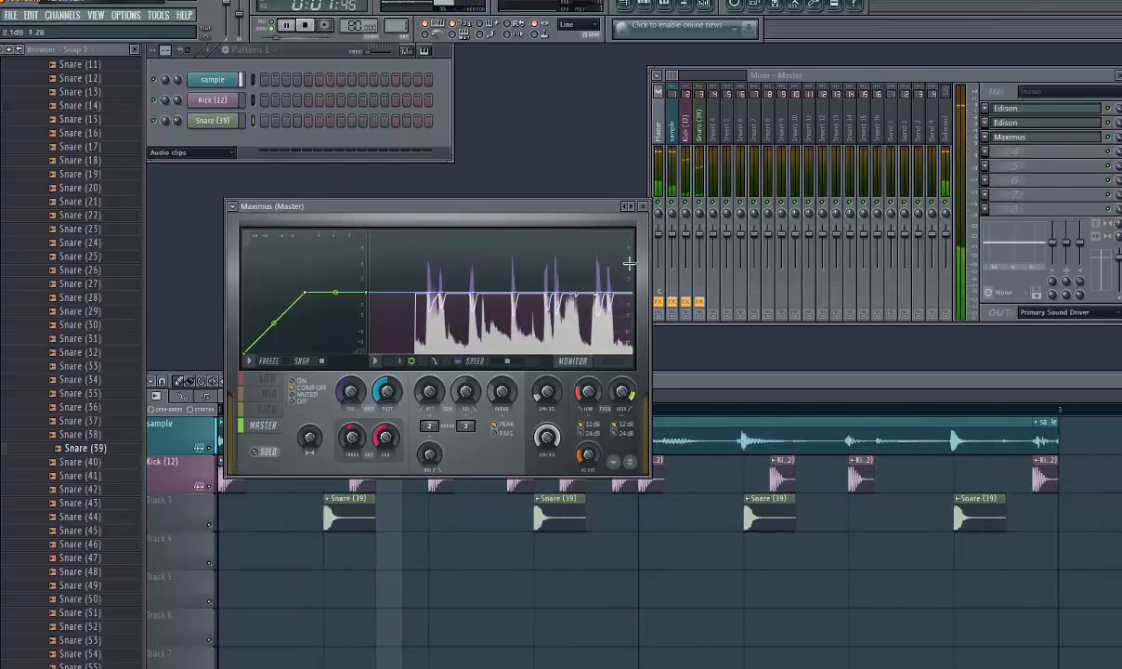
{"action": "left_click", "coordinate": [643, 206]}
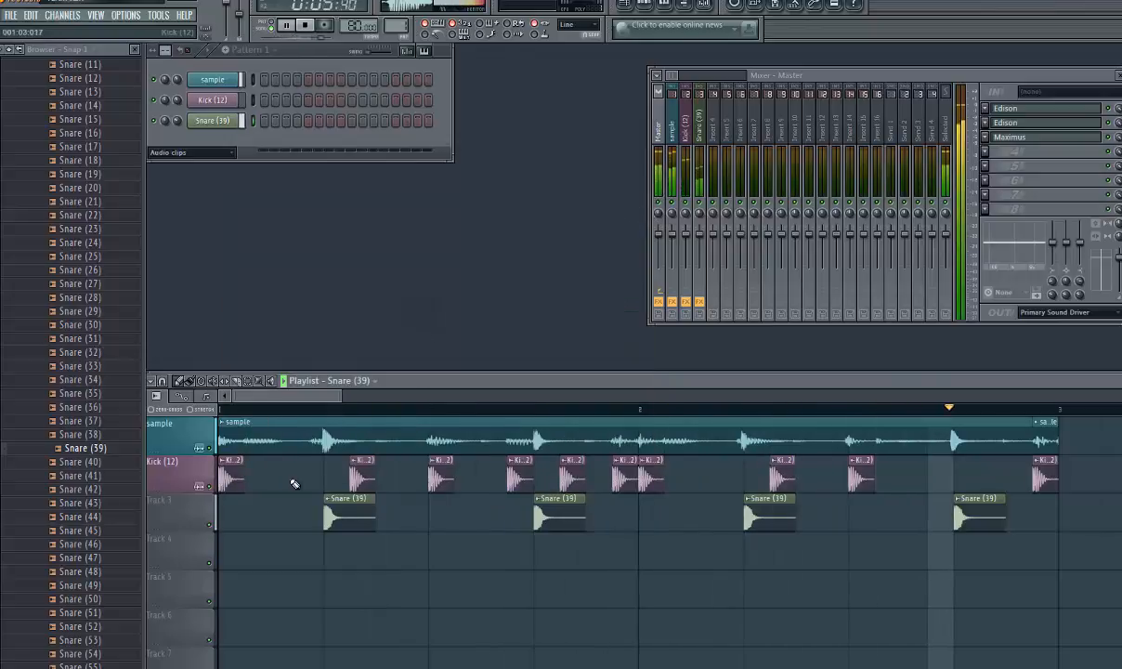
Duplicate all the sample, kick and snare clips of bars 1 and 2 into bars 3 and 4 of the playlist
{"action": "scroll", "coordinate": [294, 484], "scroll_direction": "down", "scroll_amount": 2}
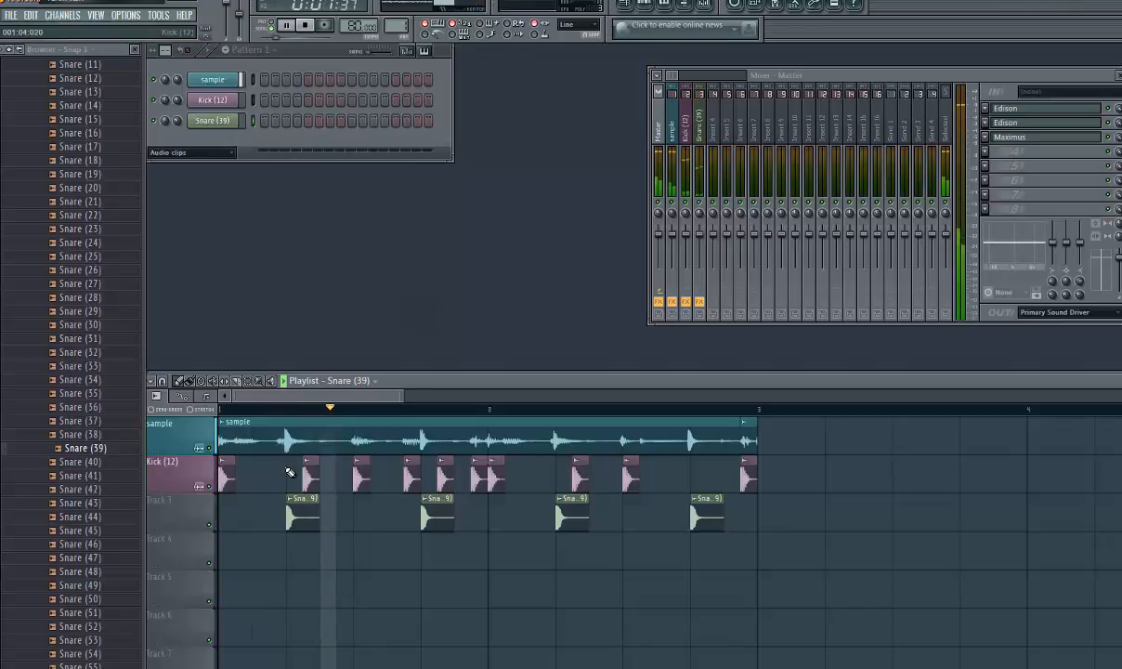
{"action": "scroll", "coordinate": [289, 473], "scroll_direction": "down", "scroll_amount": 1}
{"action": "key", "text": "ctrl+a"}
{"action": "key", "text": "ctrl+b"}
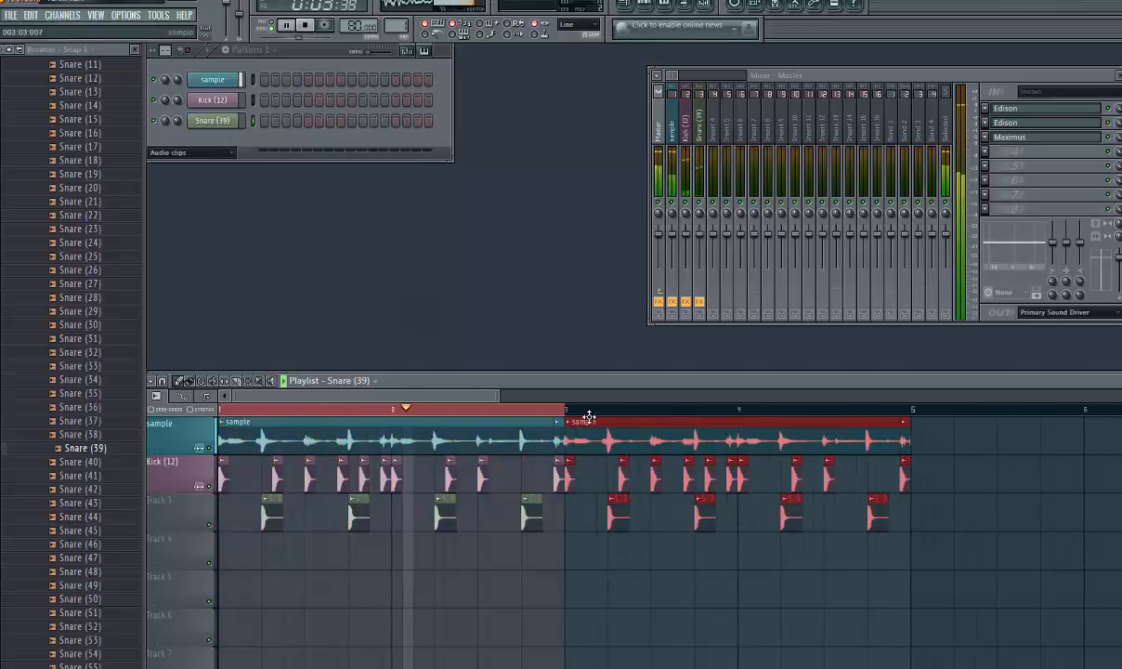
{"action": "scroll", "coordinate": [589, 417], "scroll_direction": "down", "scroll_amount": 3}
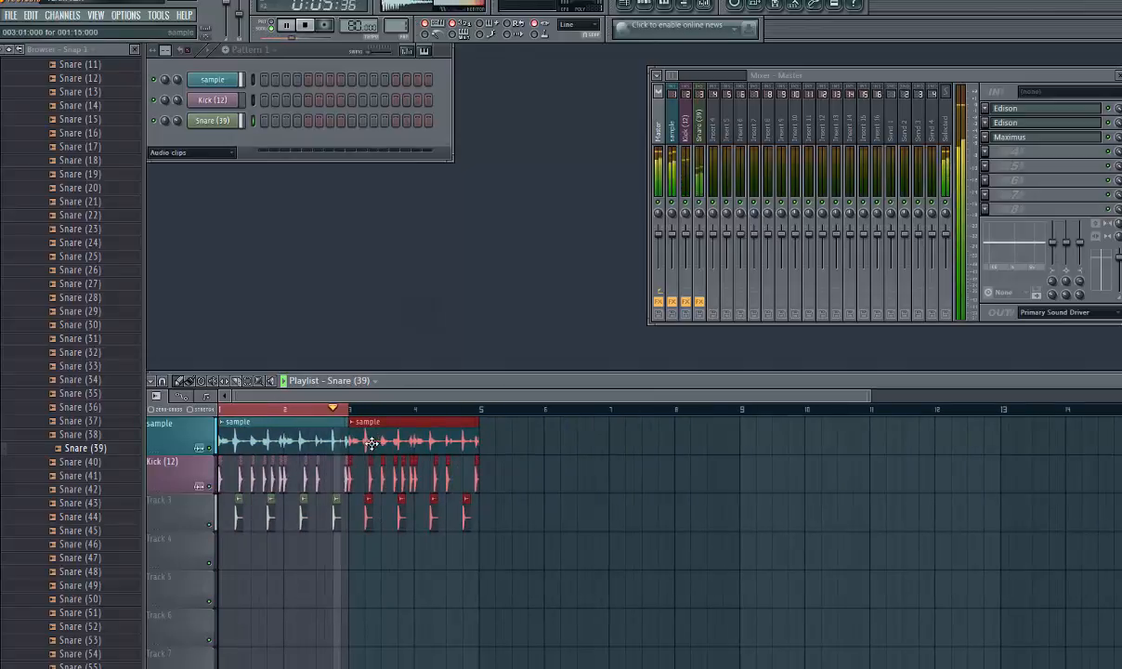
Collapse the browser folders, stop playback, and save the project as maybe.flp in the Projects folder
{"action": "left_click", "coordinate": [12, 52]}
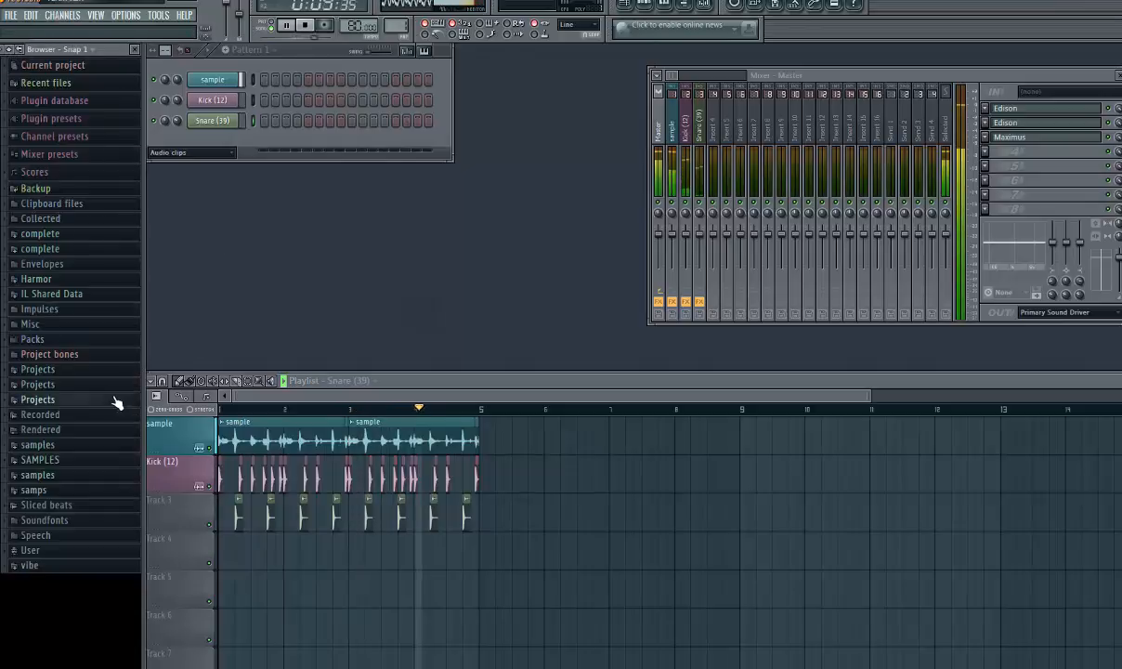
{"action": "key", "text": "space"}
{"action": "key", "text": "ctrl+s"}
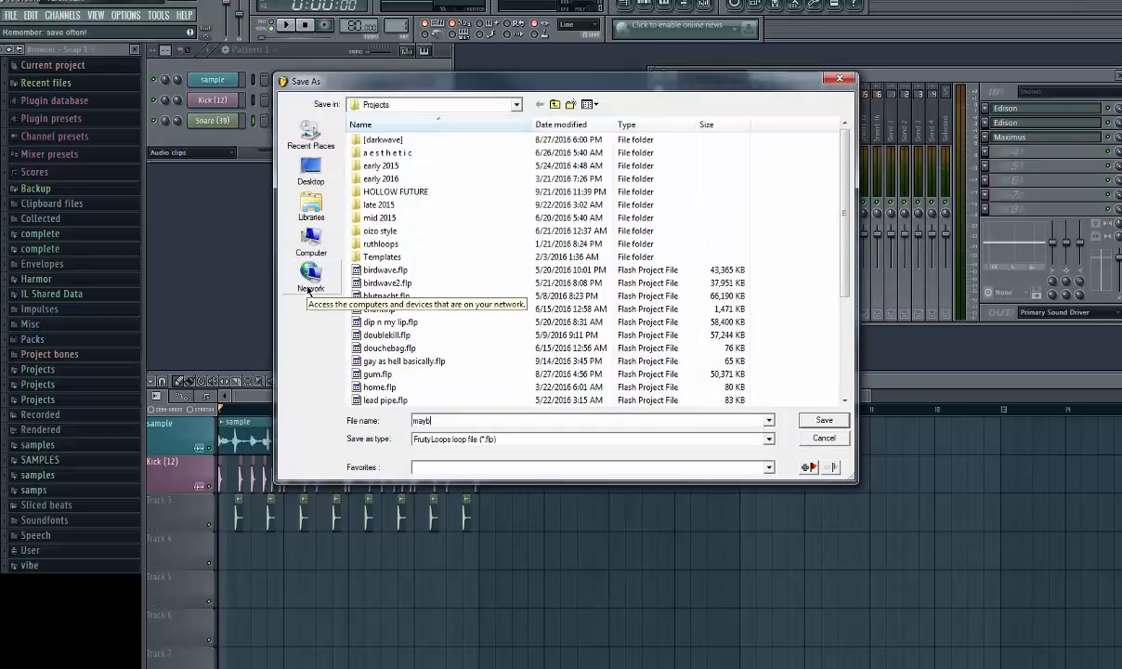
{"action": "key", "text": "Return"}
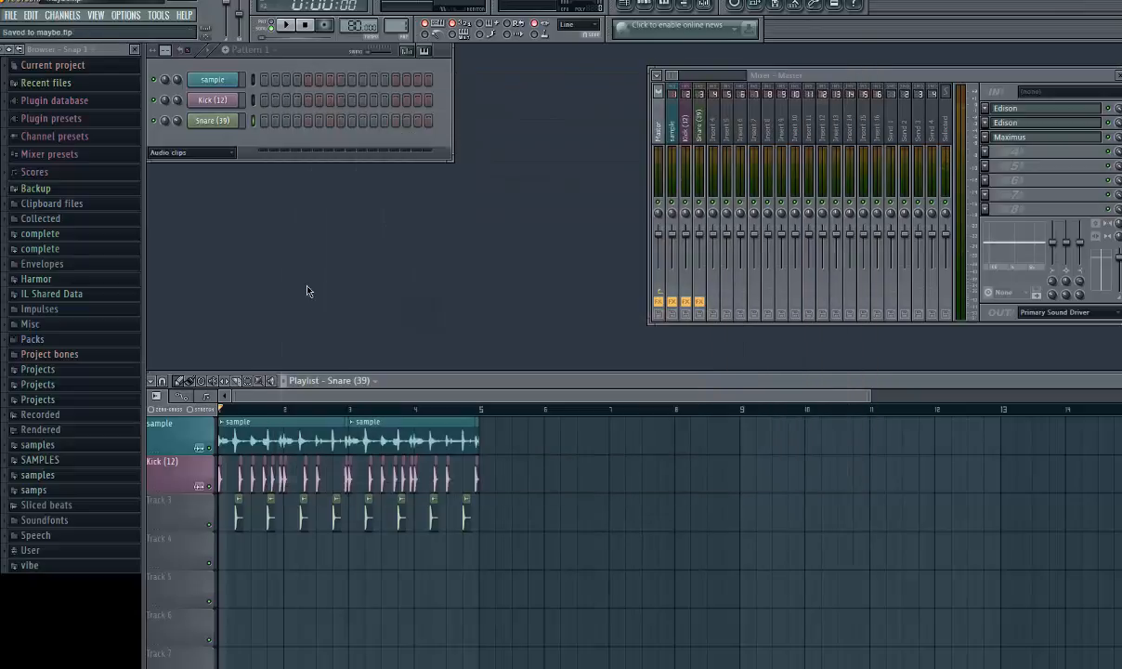
Open the ghost project from the early 2015 projects folder and examine its clip arrangement in the playlist
{"action": "left_click", "coordinate": [38, 400]}
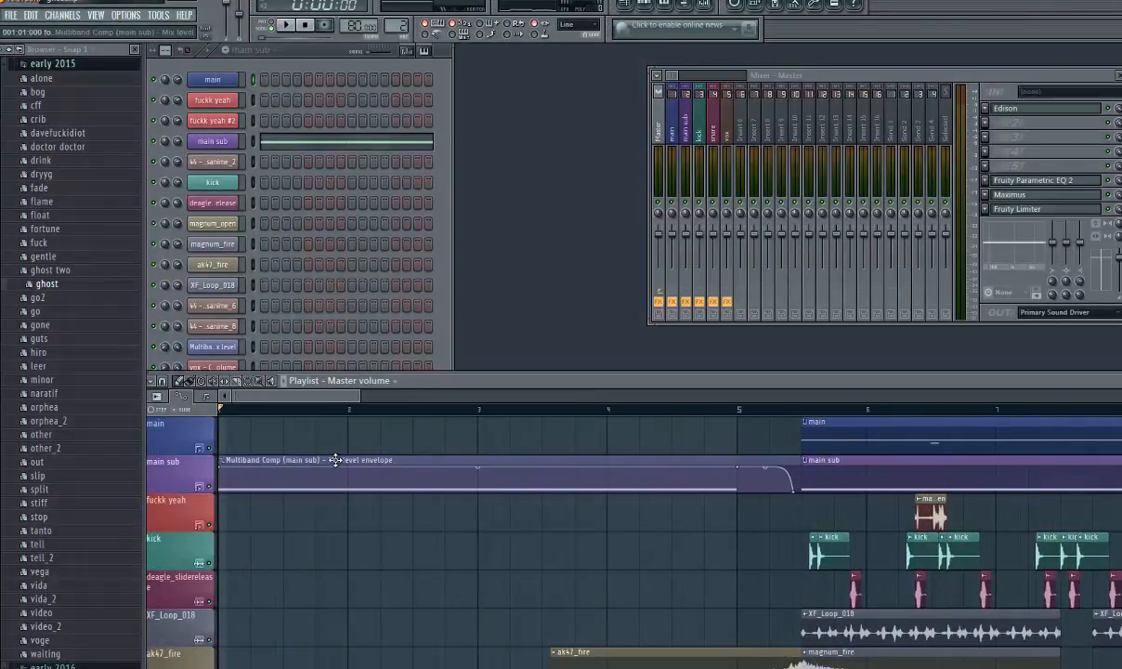
{"action": "left_click_drag", "start_coordinate": [322, 406], "coordinate": [351, 416]}
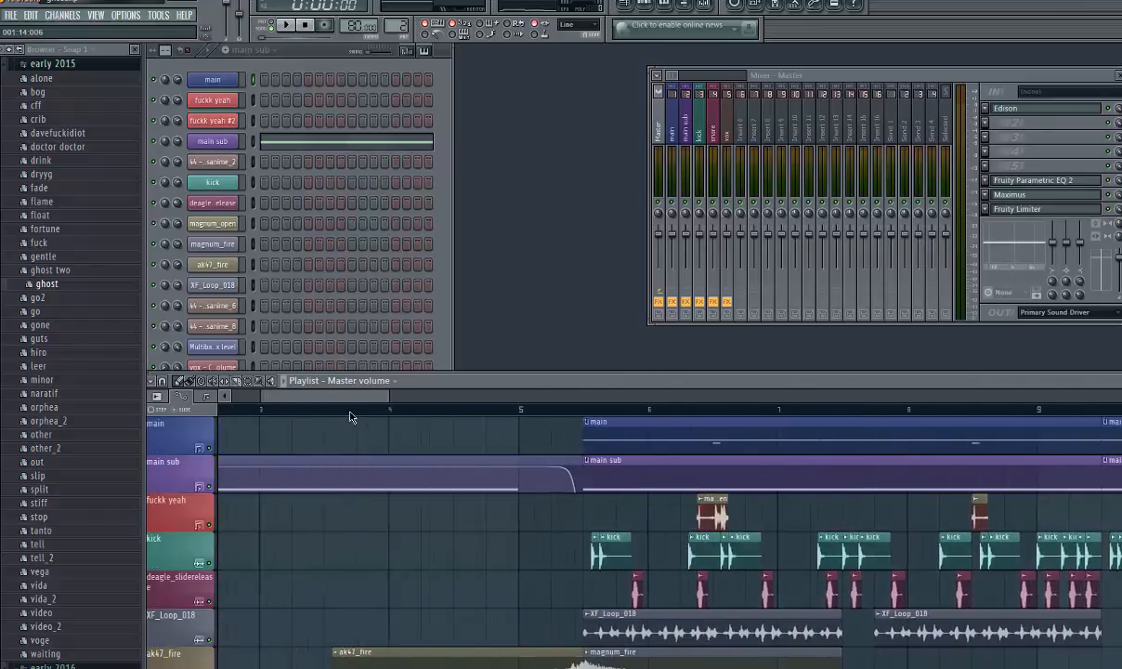
{"action": "scroll", "coordinate": [425, 476], "scroll_direction": "down", "scroll_amount": 2}
{"action": "scroll", "coordinate": [535, 508], "scroll_direction": "down", "scroll_amount": 2}
{"action": "scroll", "coordinate": [473, 460], "scroll_direction": "up", "scroll_amount": 2}
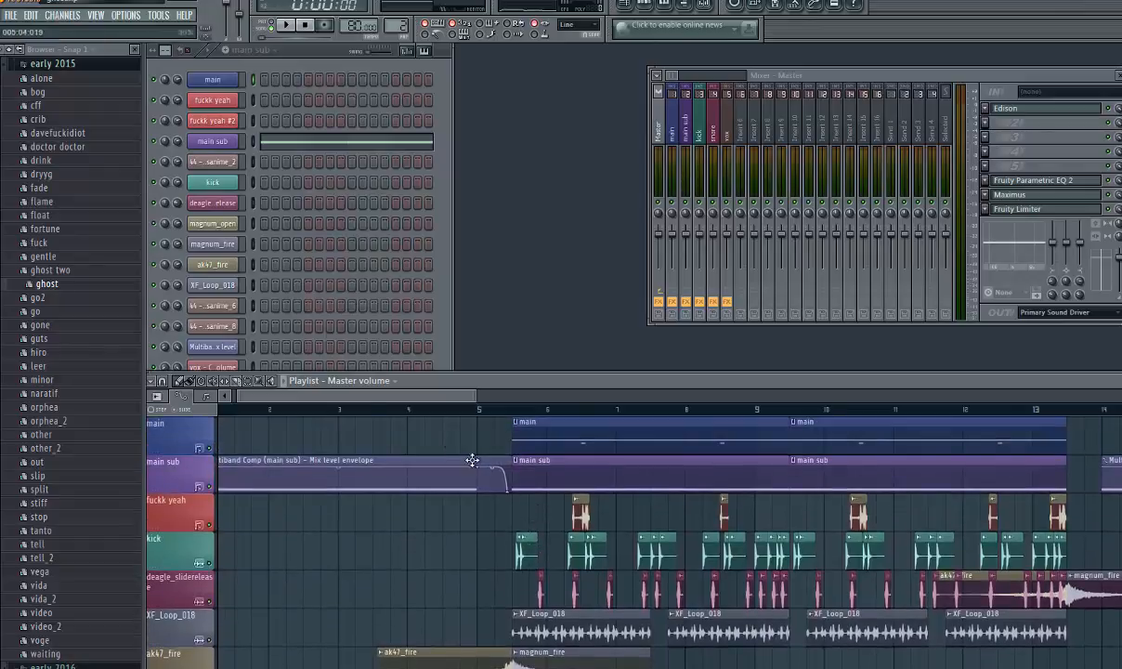
{"action": "left_click_drag", "start_coordinate": [362, 401], "coordinate": [381, 490]}
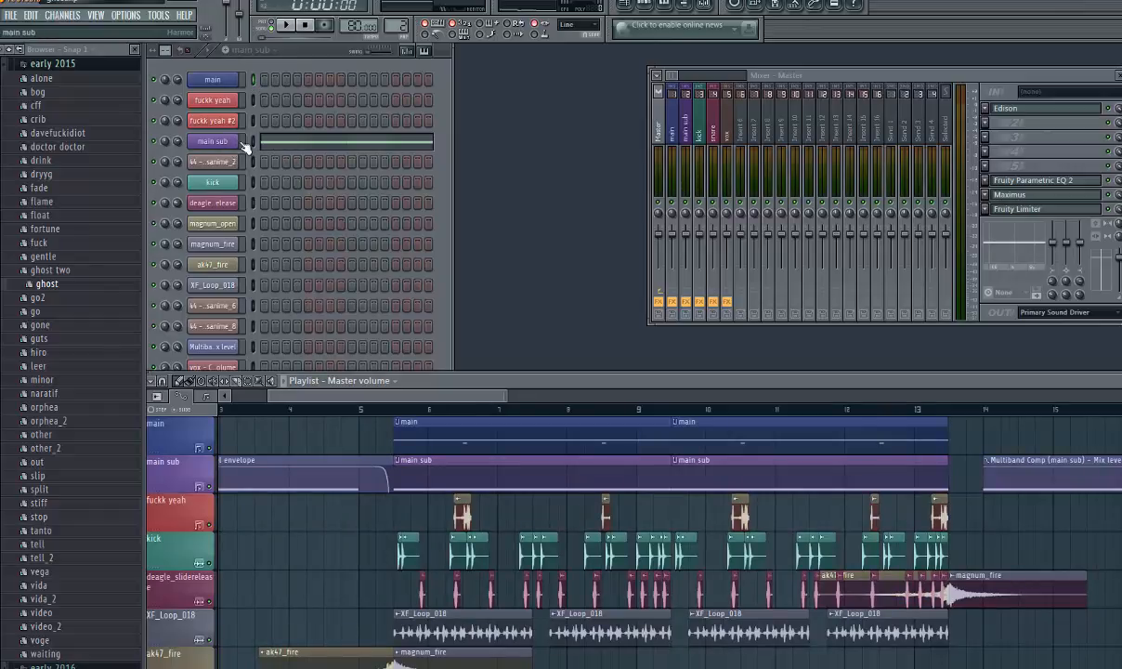
{"action": "left_click_drag", "start_coordinate": [380, 397], "coordinate": [339, 396]}
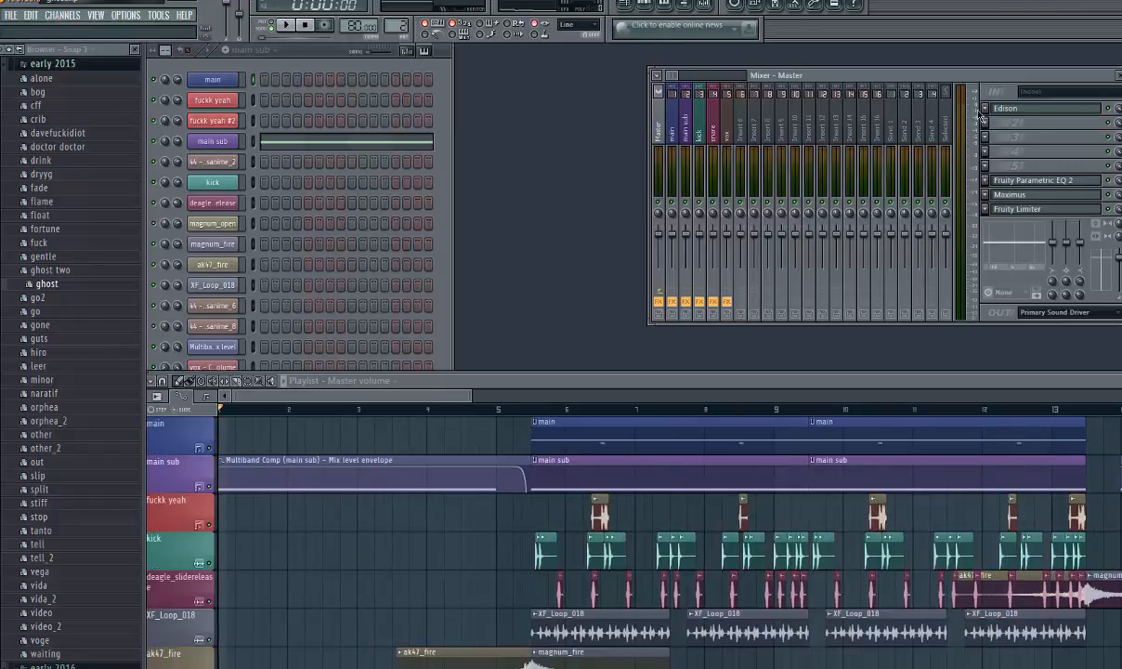
Open Edison on the Master track, widen its window, and listen to the selected region of the source recording
{"action": "left_click", "coordinate": [1014, 103]}
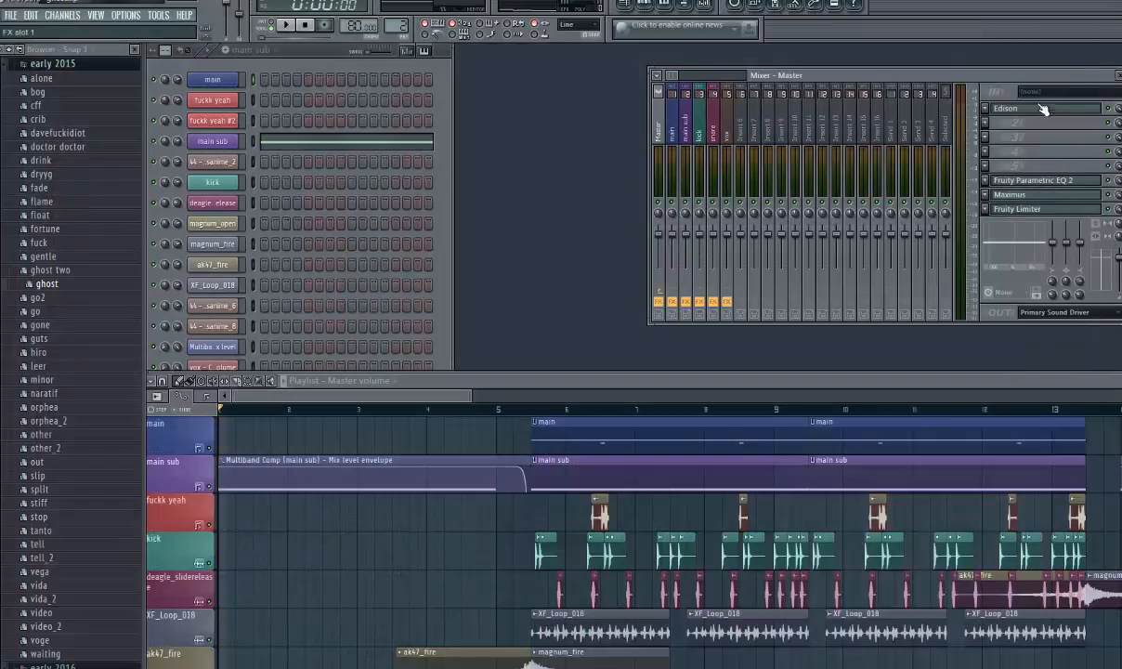
{"action": "left_click", "coordinate": [1031, 110]}
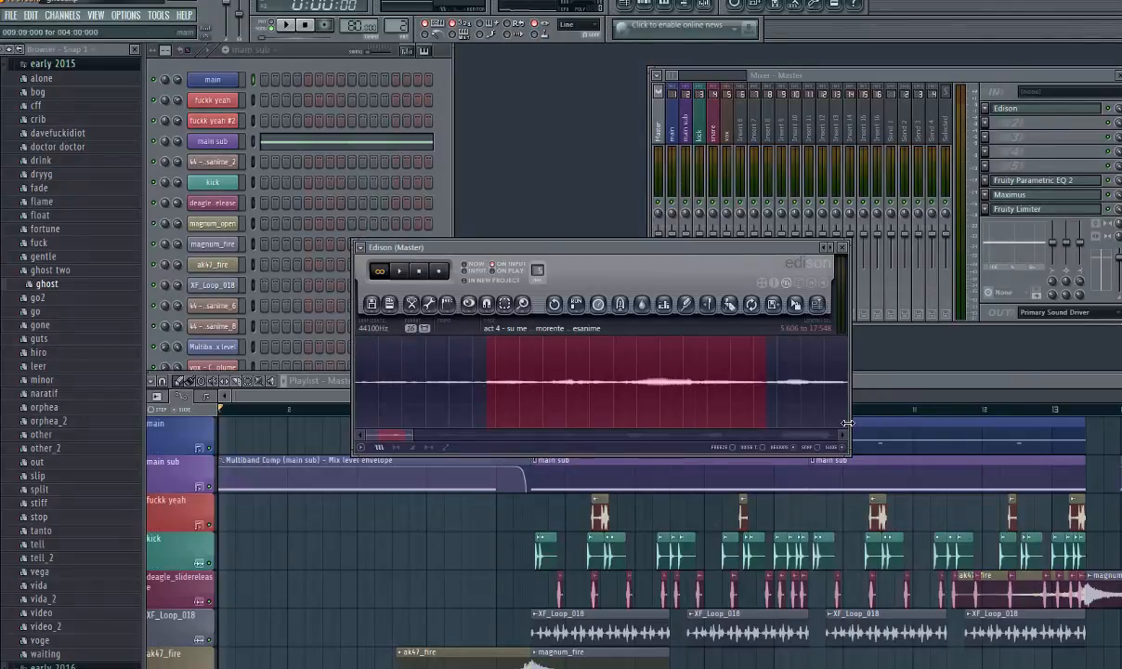
{"action": "left_click_drag", "start_coordinate": [850, 430], "coordinate": [1116, 433]}
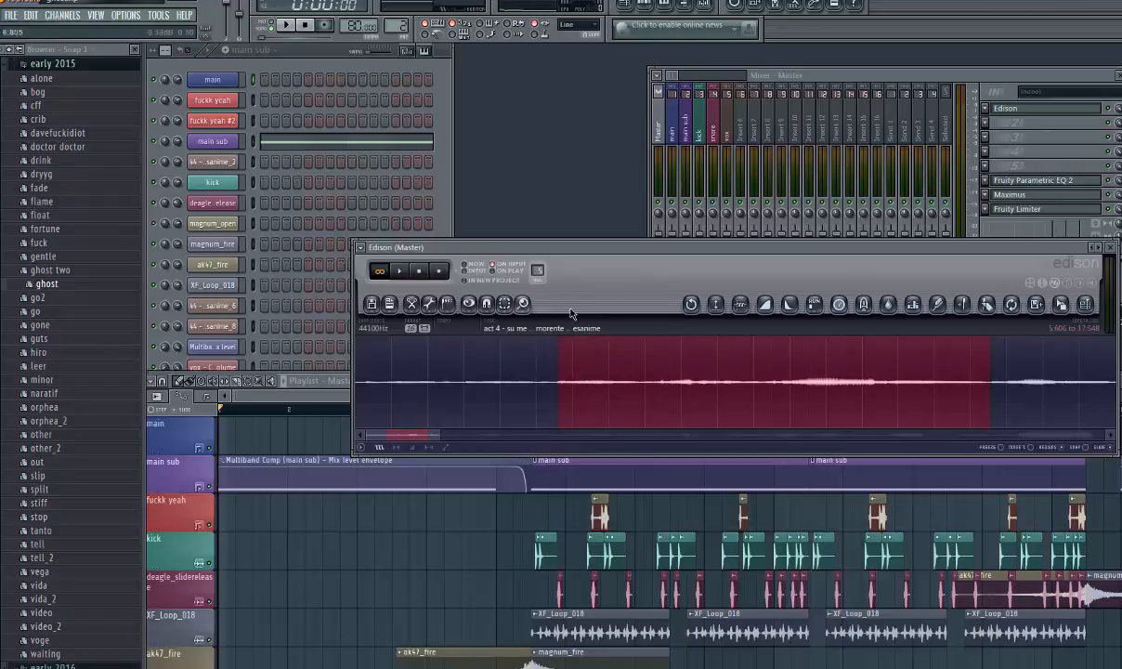
{"action": "scroll", "coordinate": [509, 395], "scroll_direction": "down", "scroll_amount": 6}
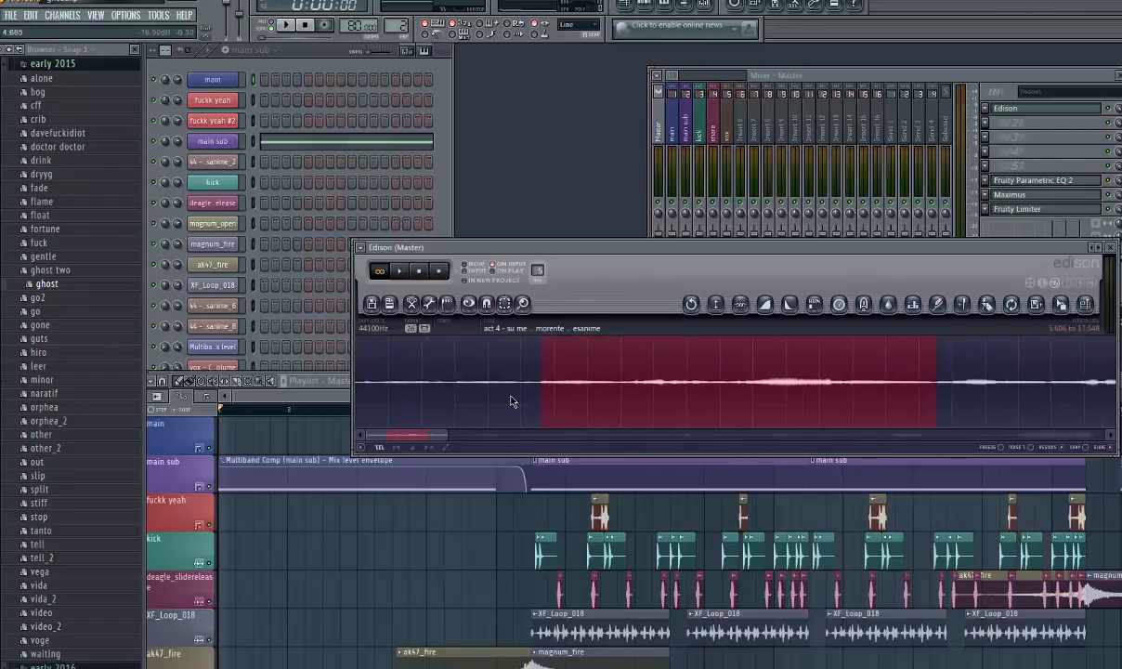
{"action": "scroll", "coordinate": [496, 372], "scroll_direction": "down", "scroll_amount": 4}
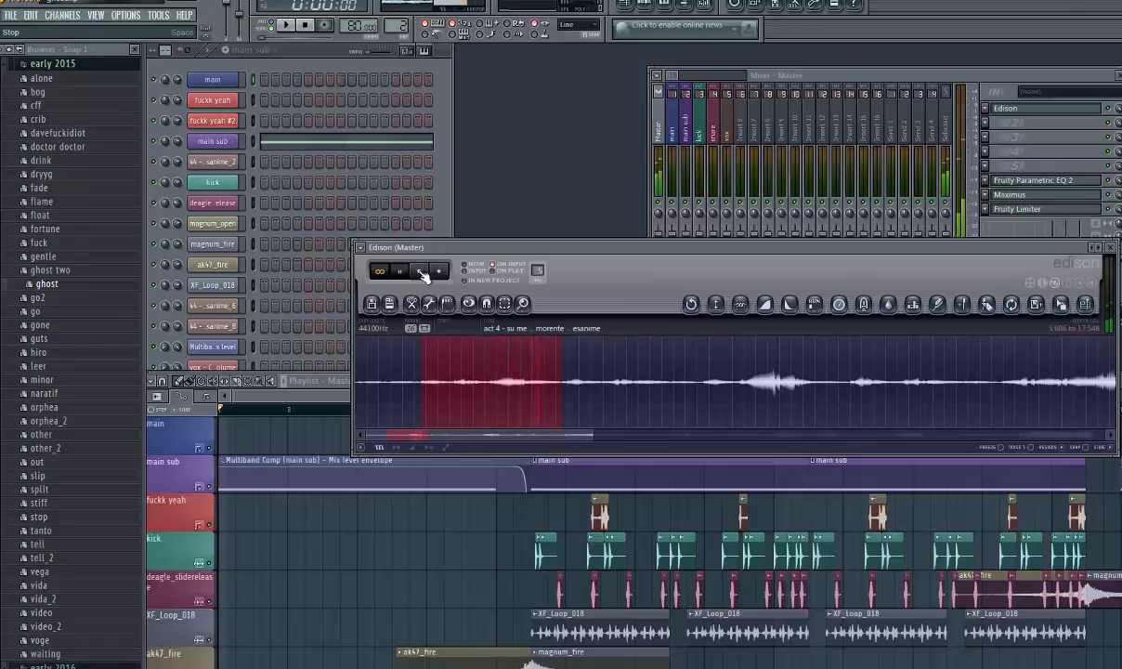
{"action": "left_click", "coordinate": [420, 272]}
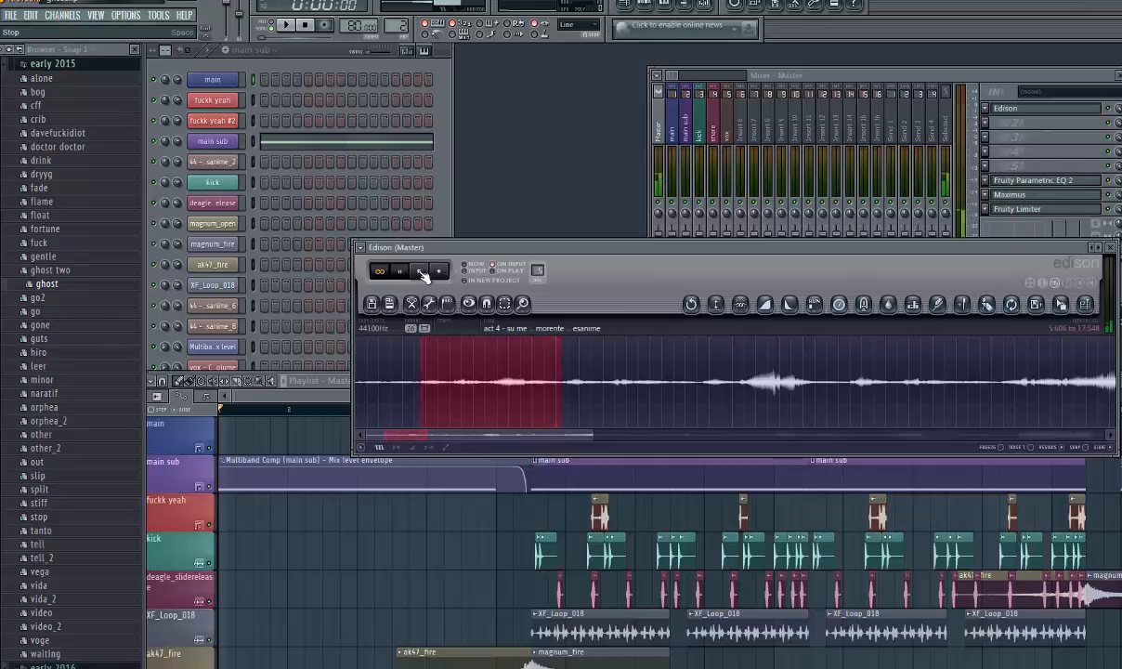
Close Edison and listen to the intro of the arrangement in the playlist
{"action": "left_click", "coordinate": [1107, 249]}
{"action": "left_click", "coordinate": [340, 395]}
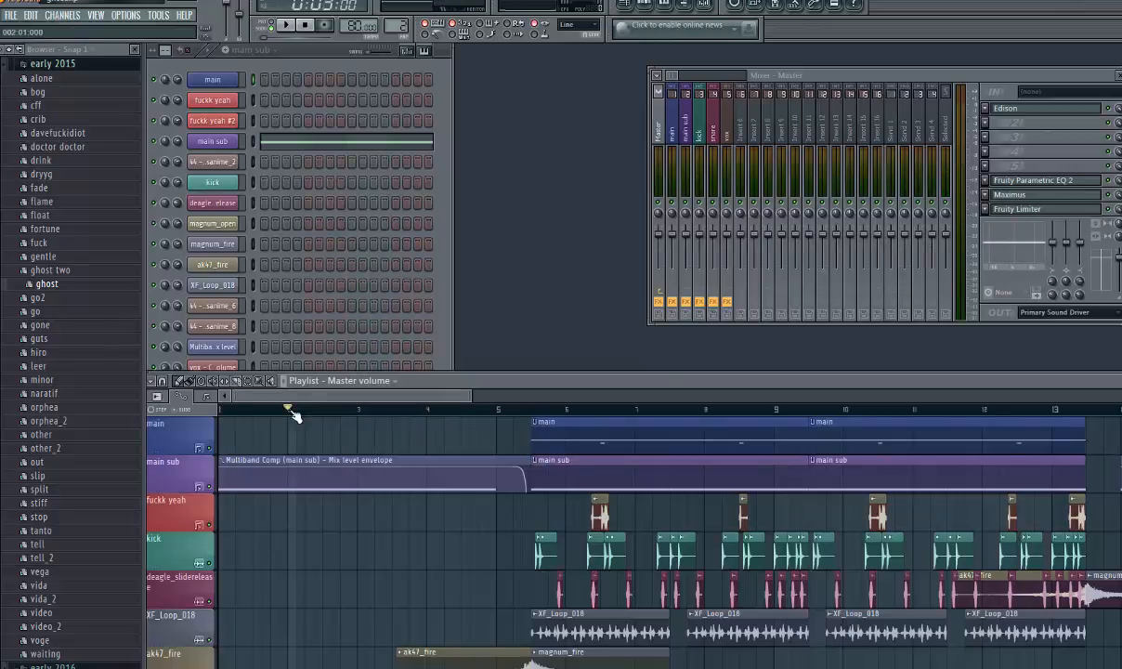
{"action": "key", "text": "space"}
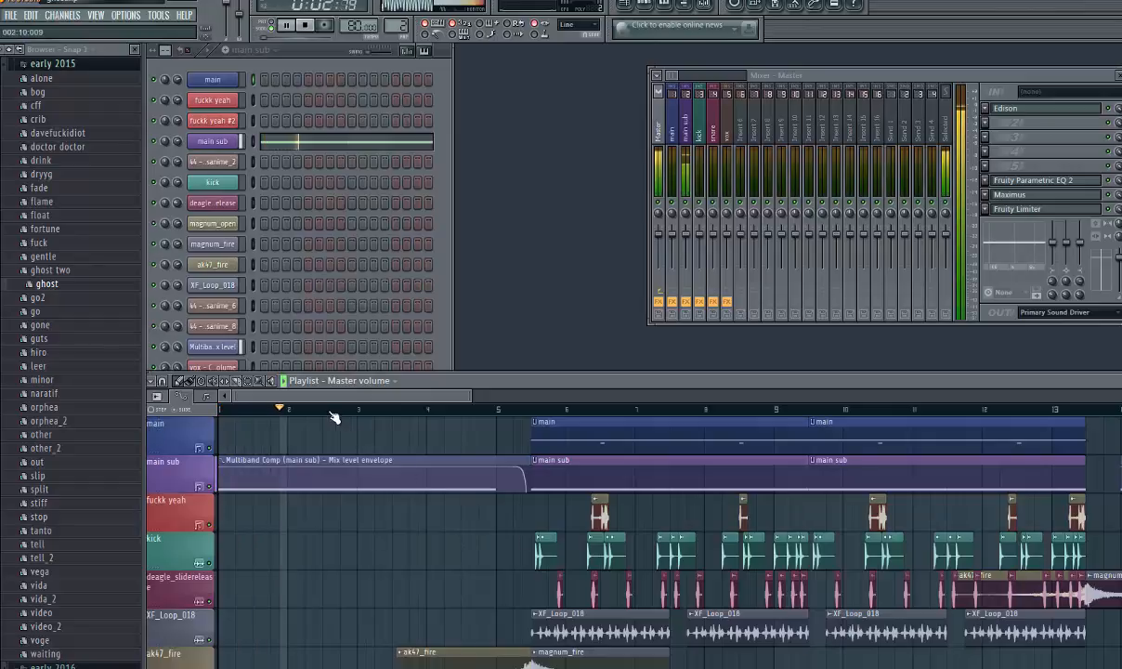
{"action": "key", "text": "space"}
Examine the main sub mixer track's effects: Fruity Multiband Compressor with its preset list, and Fruity Filter
{"action": "left_click", "coordinate": [683, 133]}
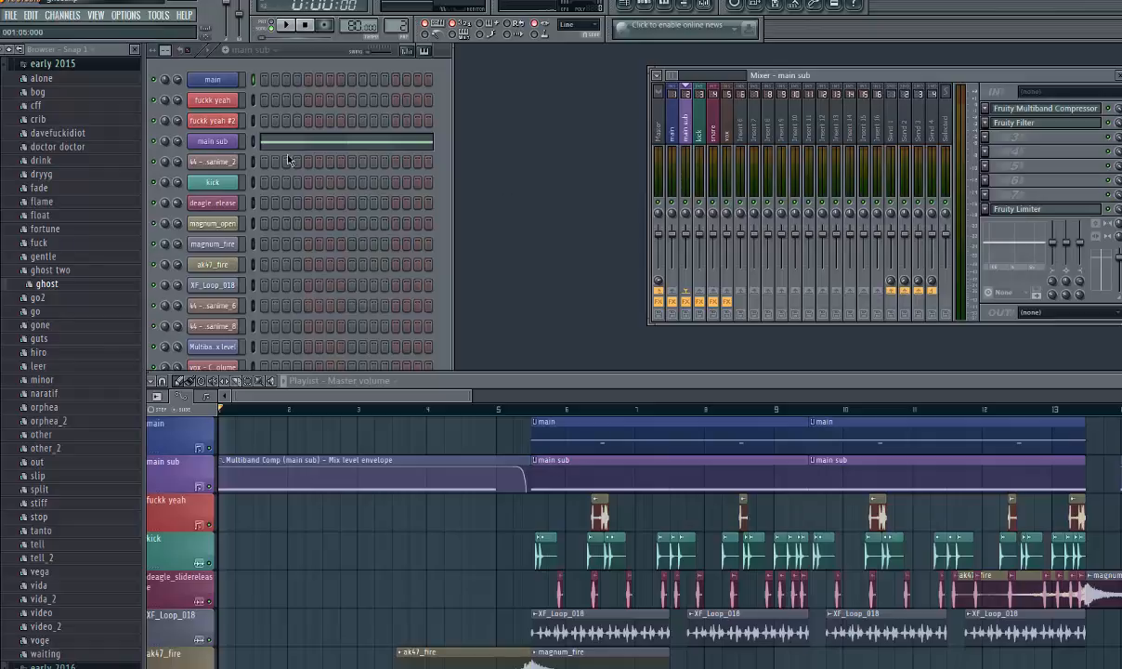
{"action": "left_click", "coordinate": [1017, 109]}
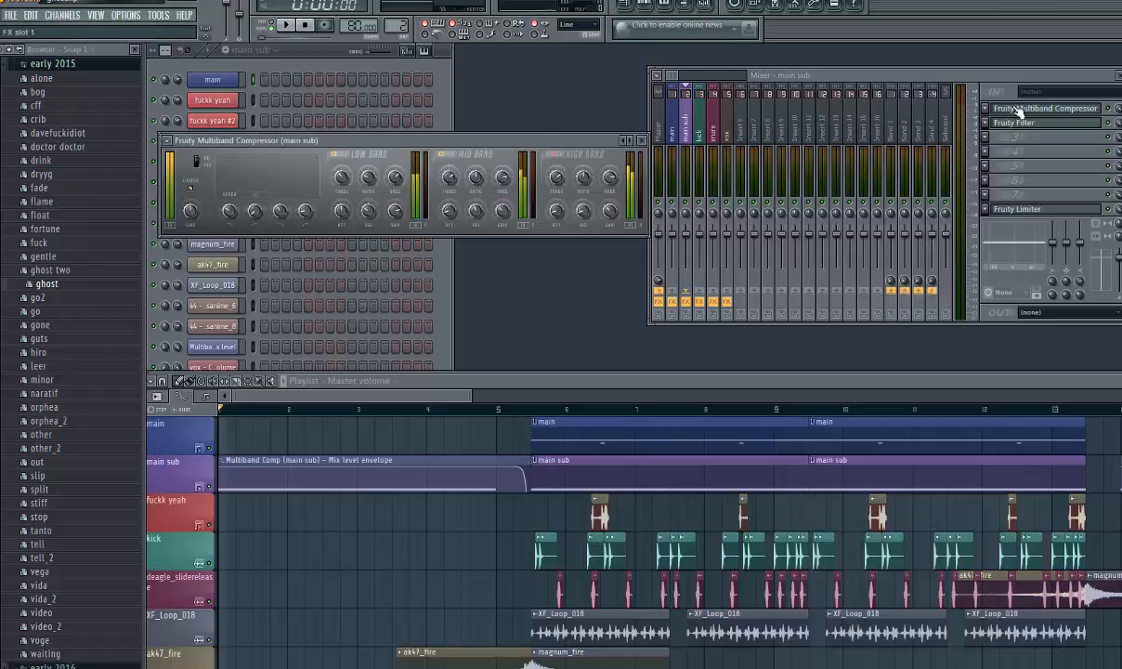
{"action": "left_click_drag", "start_coordinate": [209, 139], "coordinate": [204, 197]}
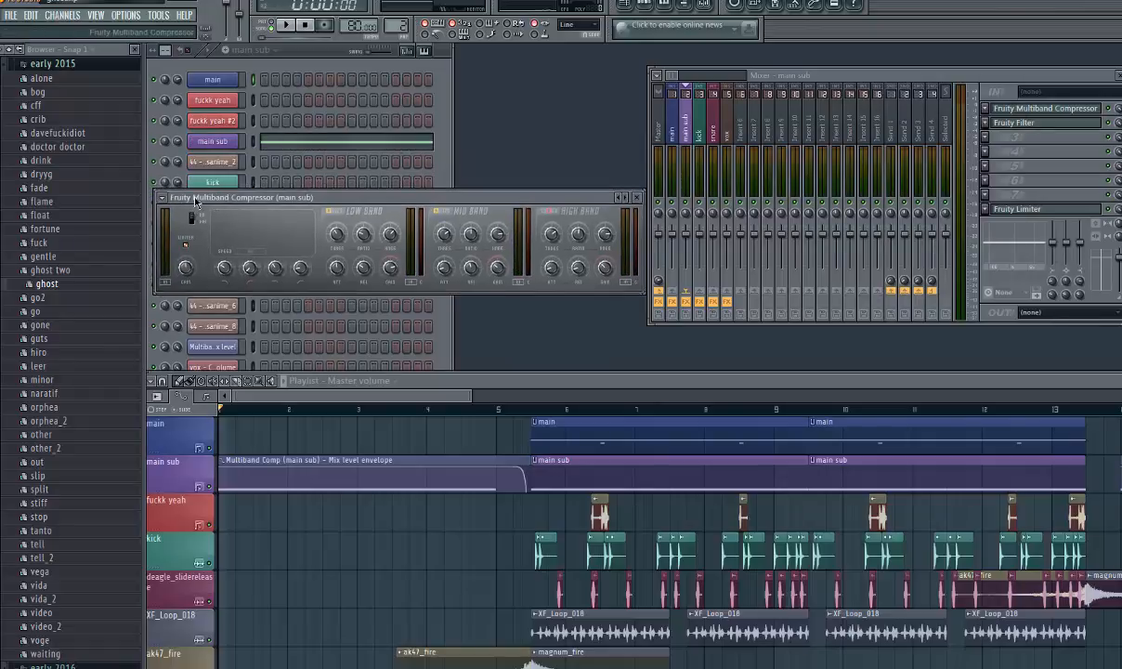
{"action": "left_click", "coordinate": [163, 197]}
{"action": "mouse_move", "coordinate": [195, 235]}
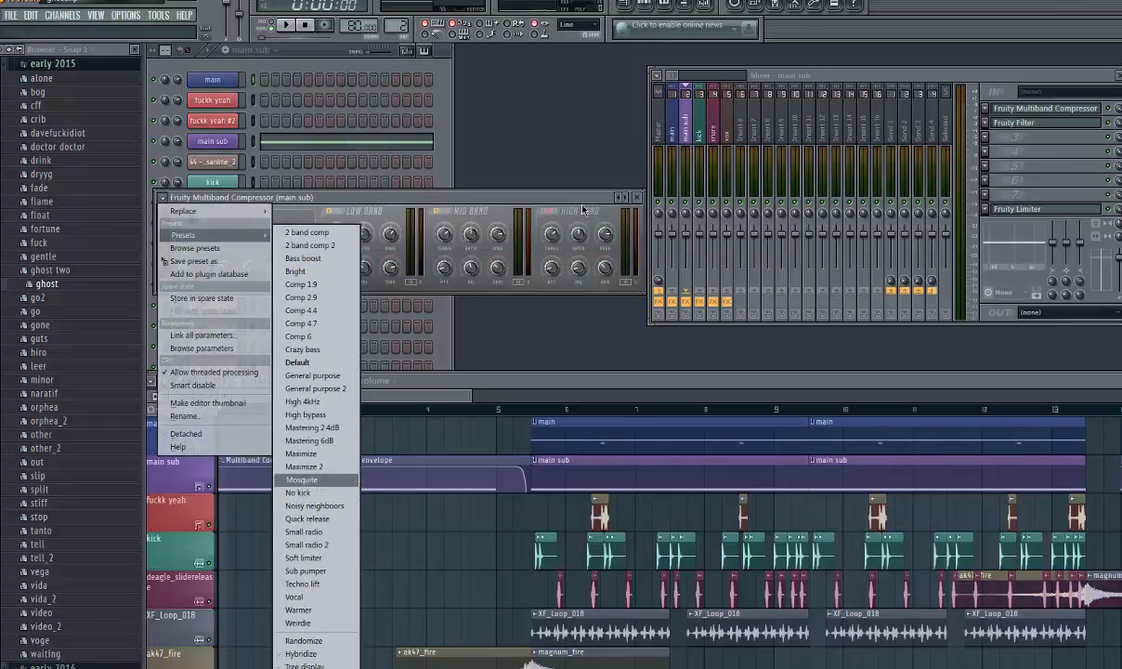
{"action": "left_click", "coordinate": [637, 196]}
{"action": "left_click", "coordinate": [1015, 127]}
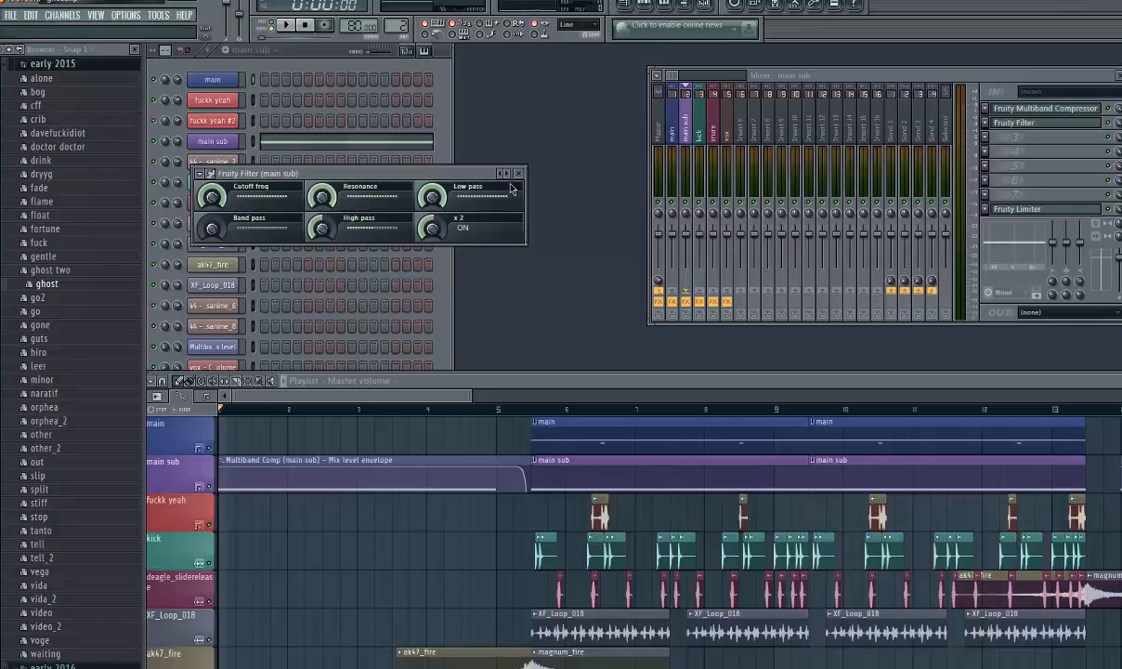
{"action": "left_click", "coordinate": [518, 174]}
Open the main sub channel's Harmor, show its image page, and listen to the resynthesized sample during playback
{"action": "left_click", "coordinate": [229, 141]}
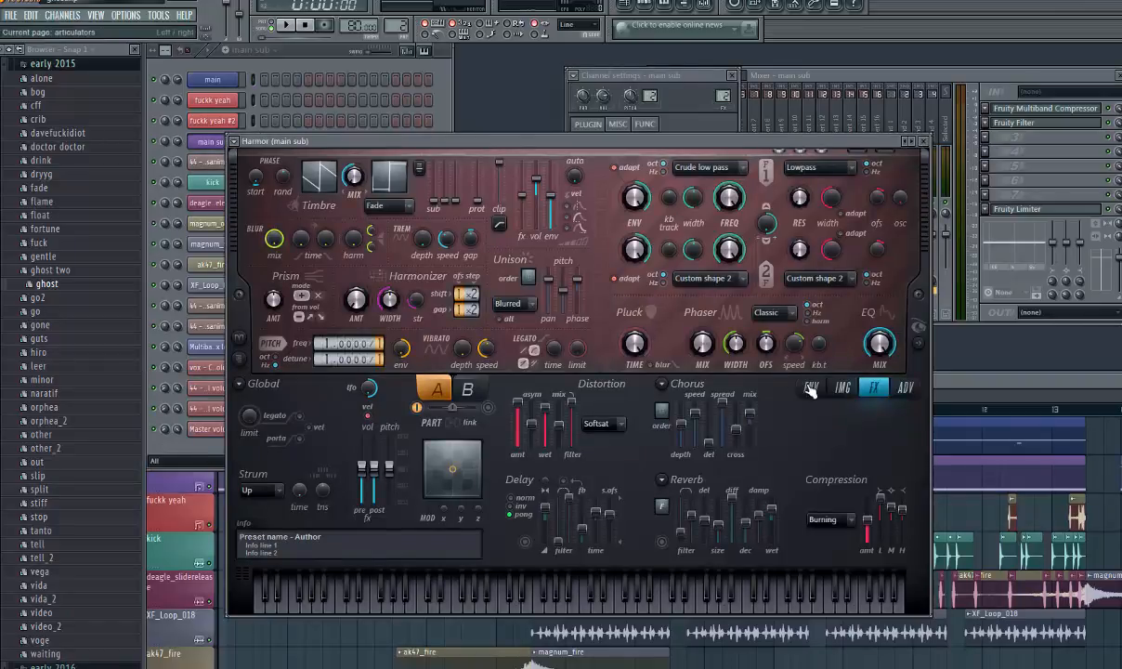
{"action": "left_click", "coordinate": [842, 388]}
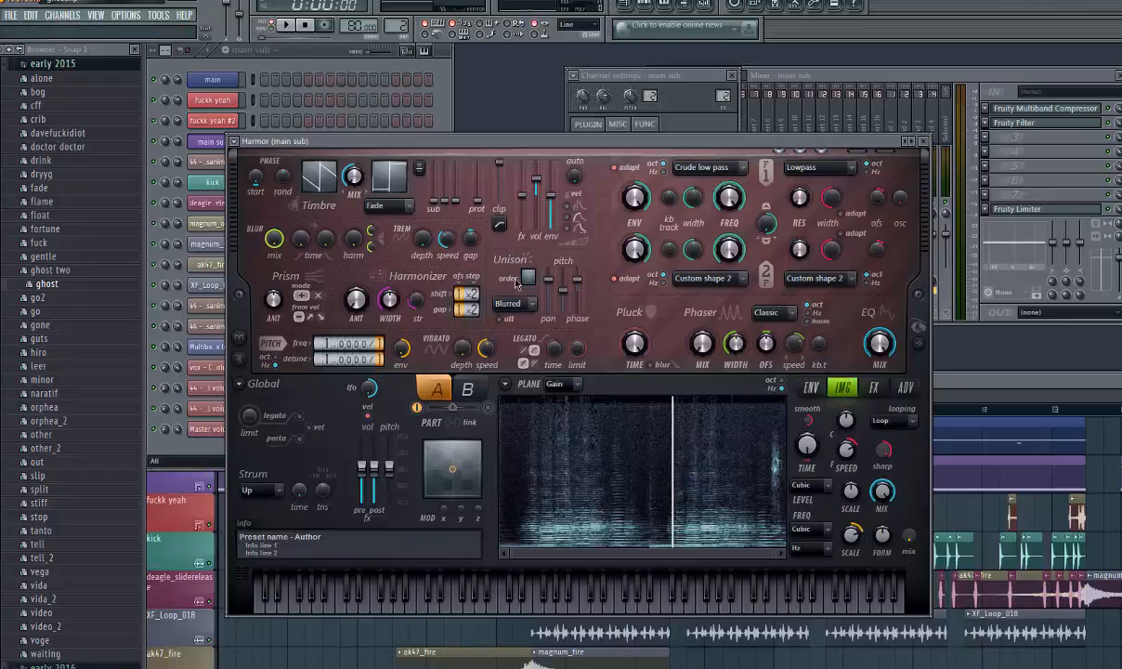
{"action": "key", "text": "space"}
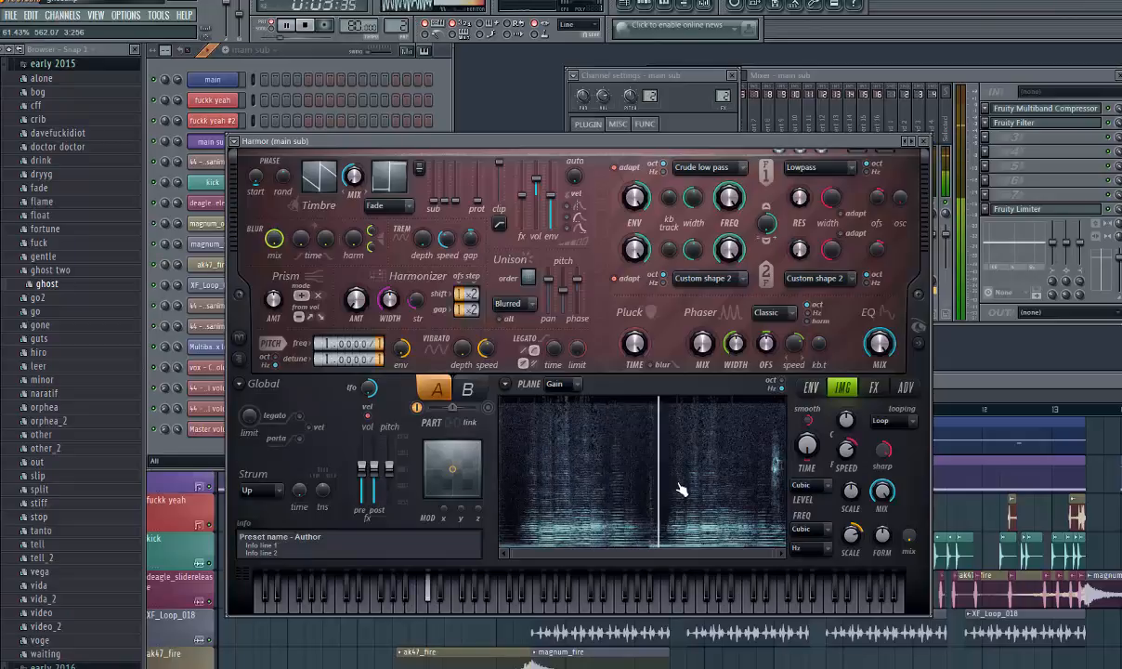
{"action": "key", "text": "space"}
{"action": "left_click", "coordinate": [923, 142]}
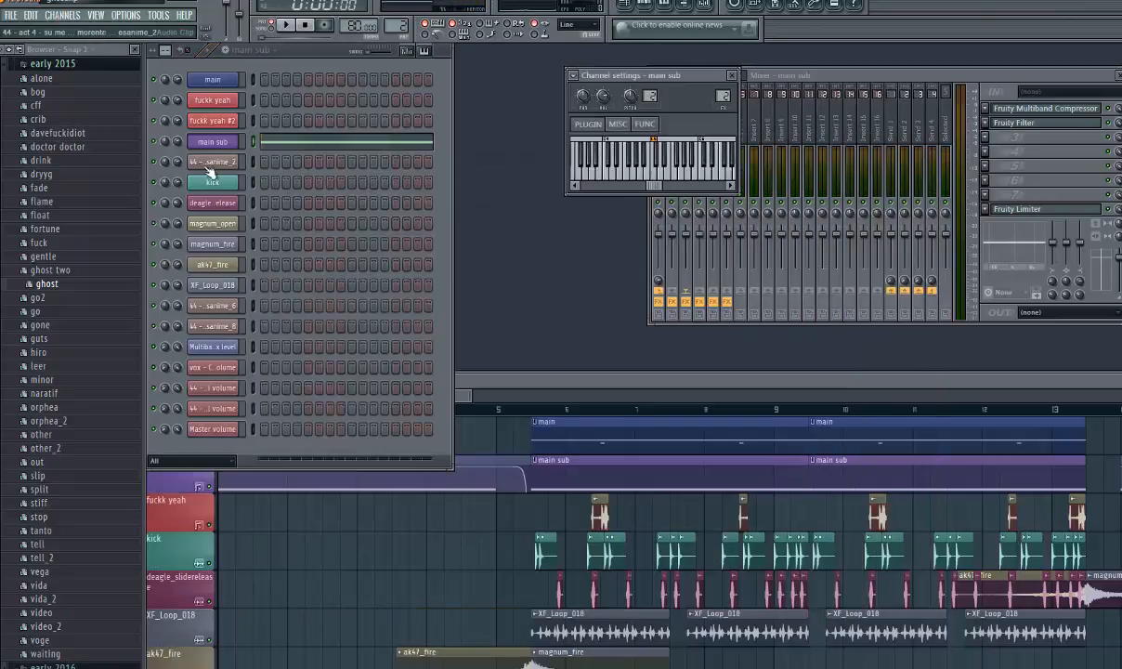
Add a new Harmor channel to the project and collapse the open browser folders
{"action": "left_click", "coordinate": [62, 15]}
{"action": "mouse_move", "coordinate": [70, 29]}
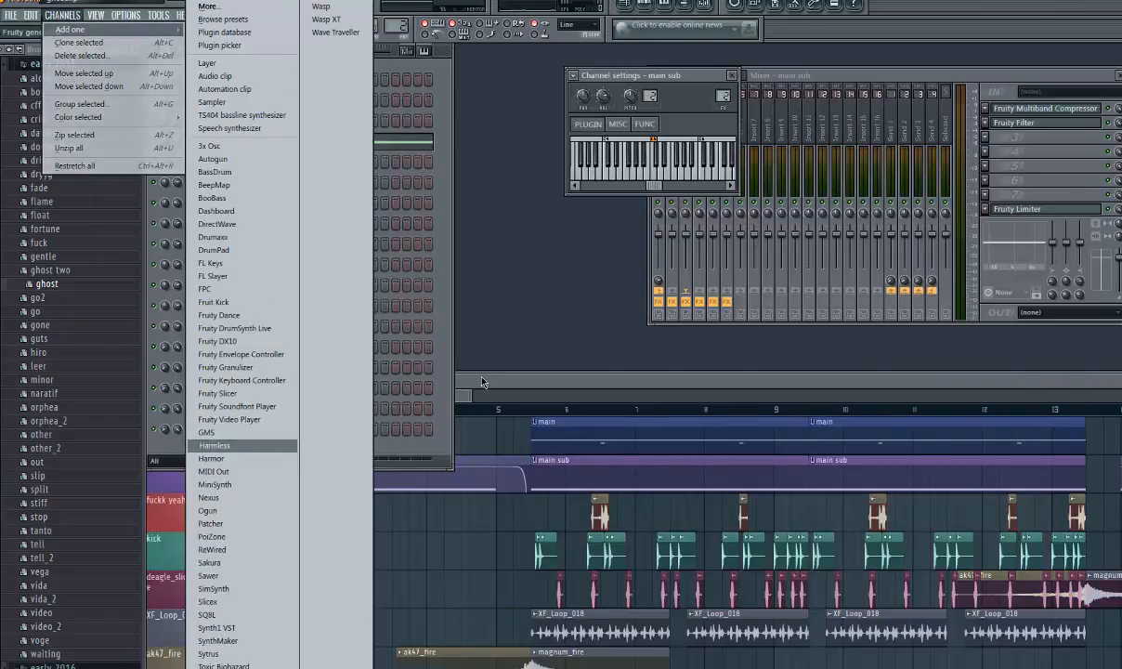
{"action": "left_click", "coordinate": [269, 458]}
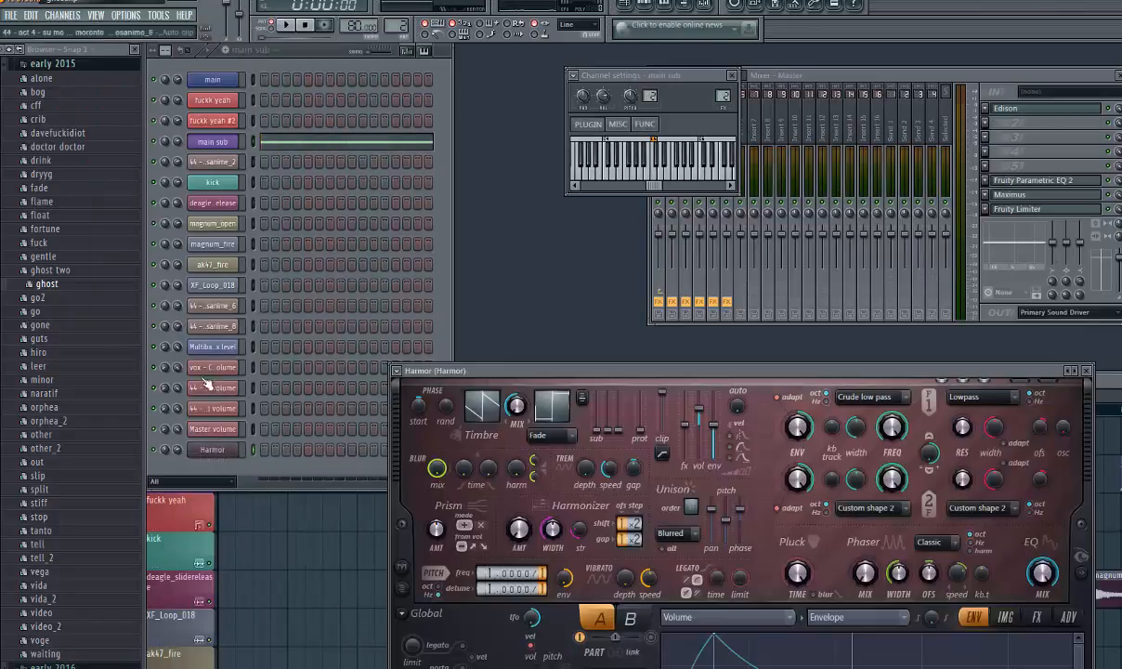
{"action": "left_click", "coordinate": [11, 50]}
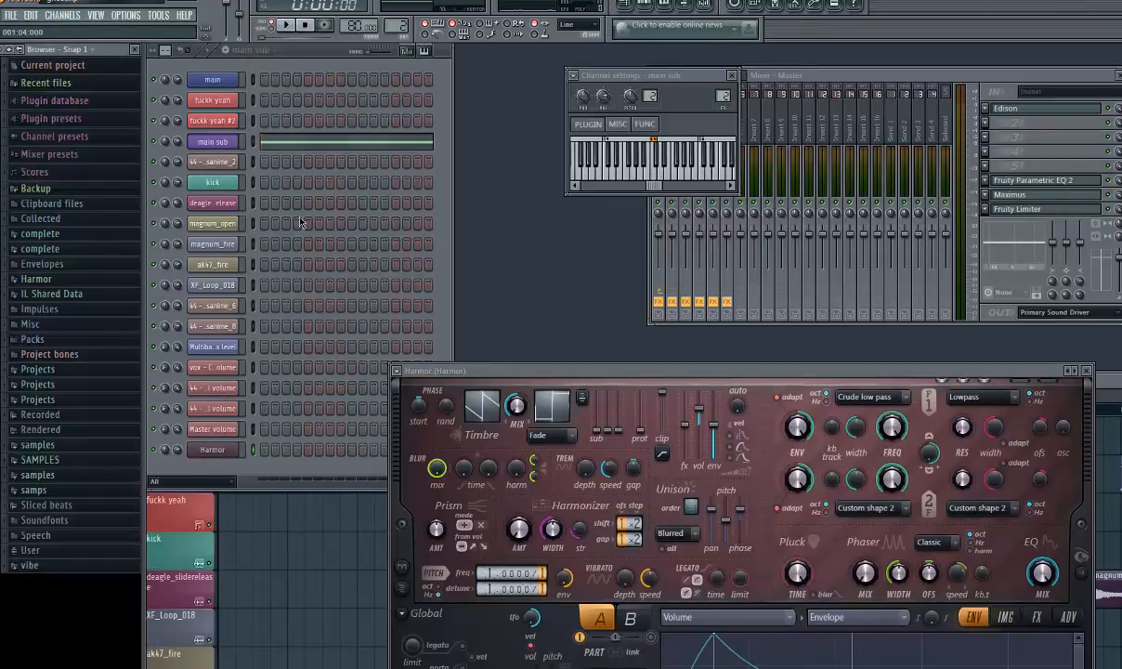
Audition the main sub pattern briefly and create a new pattern named test
{"action": "left_click", "coordinate": [225, 52]}
{"action": "key", "text": "space"}
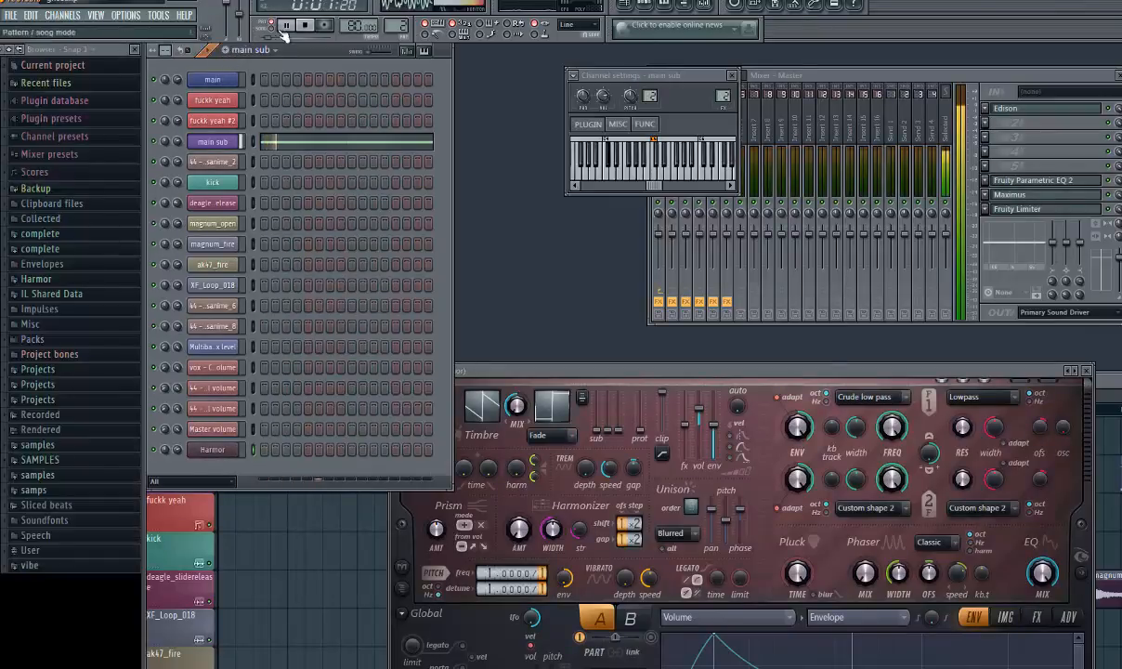
{"action": "left_click", "coordinate": [310, 25]}
{"action": "key", "text": "F4"}
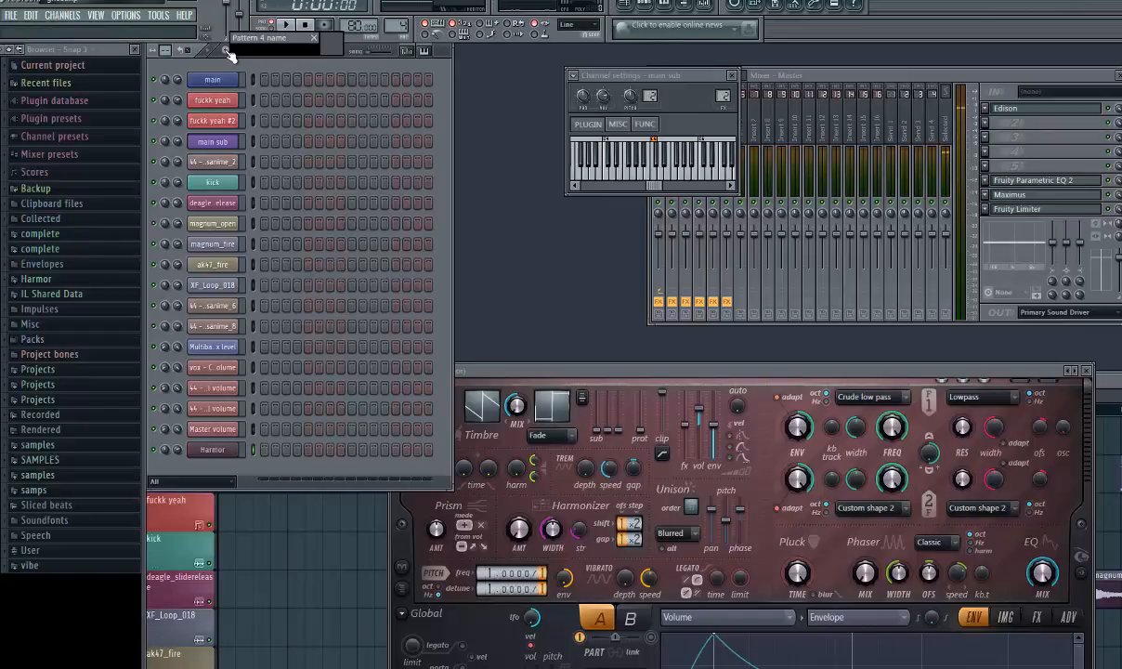
{"action": "type", "text": "test"}
{"action": "key", "text": "Return"}
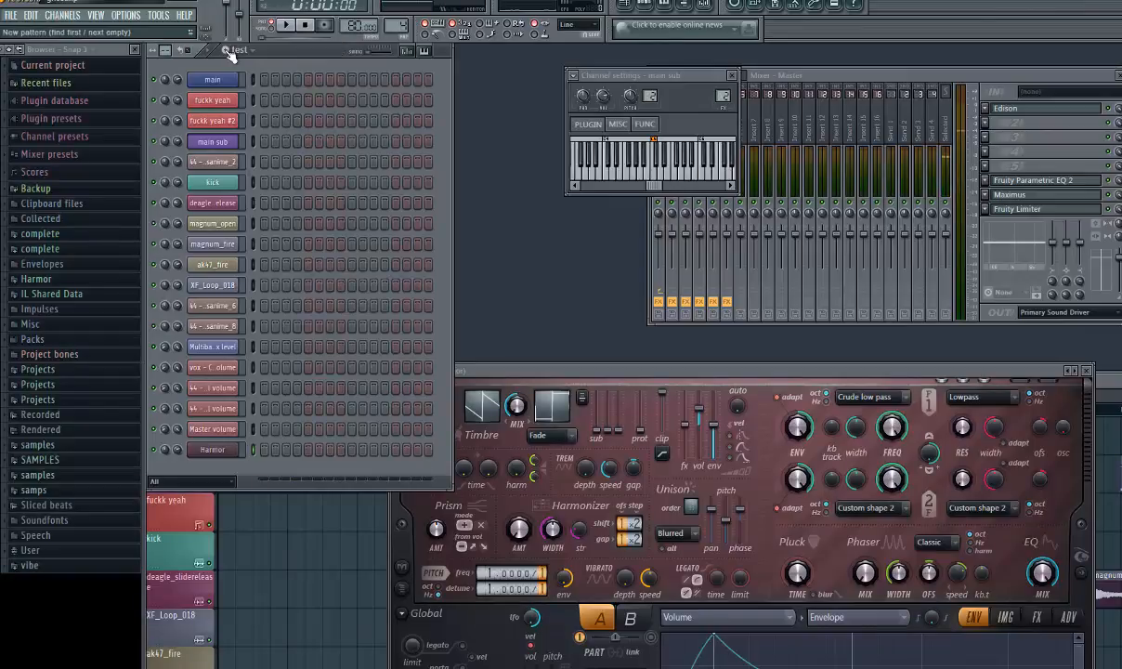
Load the 01 Tenebroso sample from the Sliced beats folder into the new Harmor channel
{"action": "left_click", "coordinate": [44, 508]}
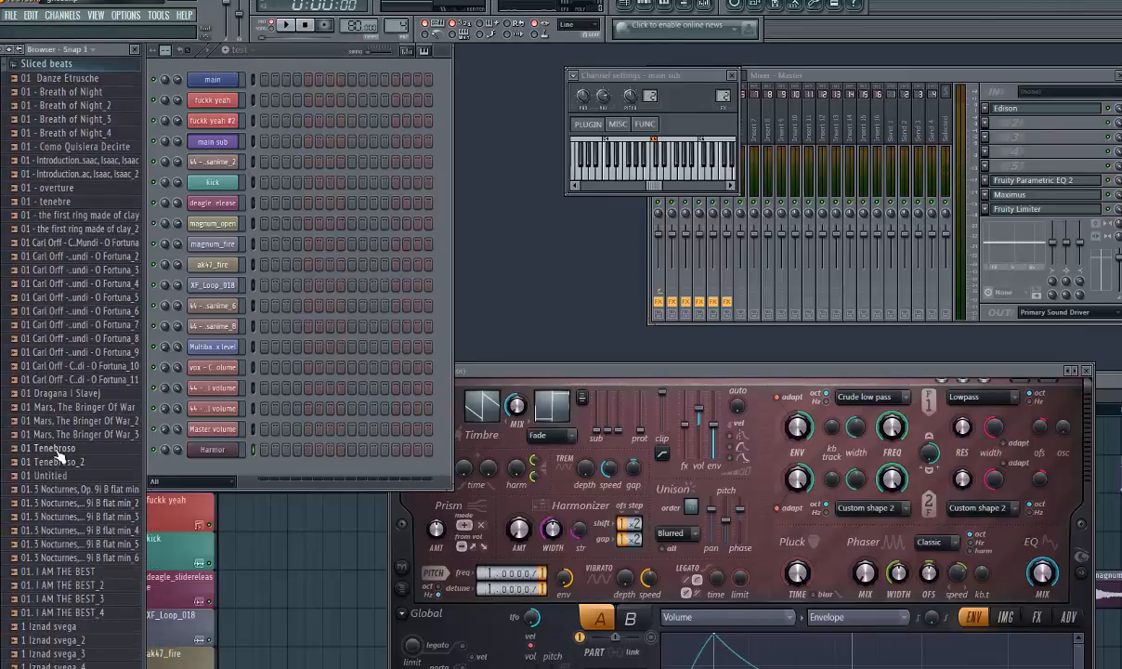
{"action": "left_click", "coordinate": [53, 451]}
{"action": "left_click_drag", "start_coordinate": [47, 450], "coordinate": [211, 450]}
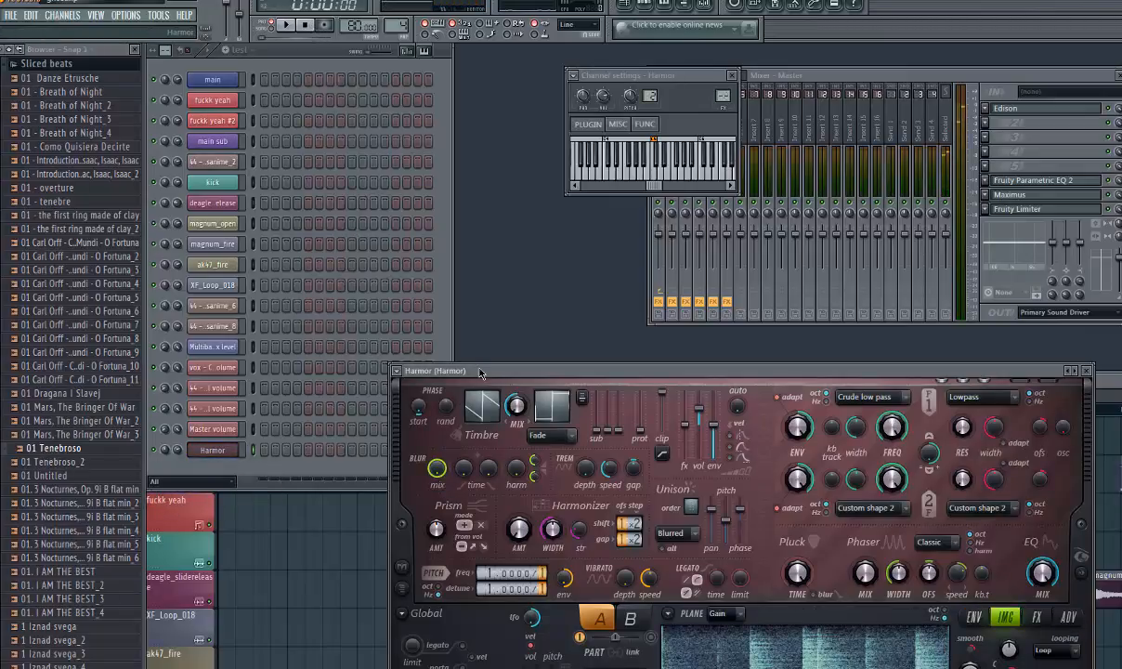
Move the Harmor window fully into view and play several notes to hear the loaded sample at different pitches
{"action": "left_click_drag", "start_coordinate": [480, 372], "coordinate": [425, 193]}
{"action": "key", "text": "d"}
{"action": "key", "text": "j"}
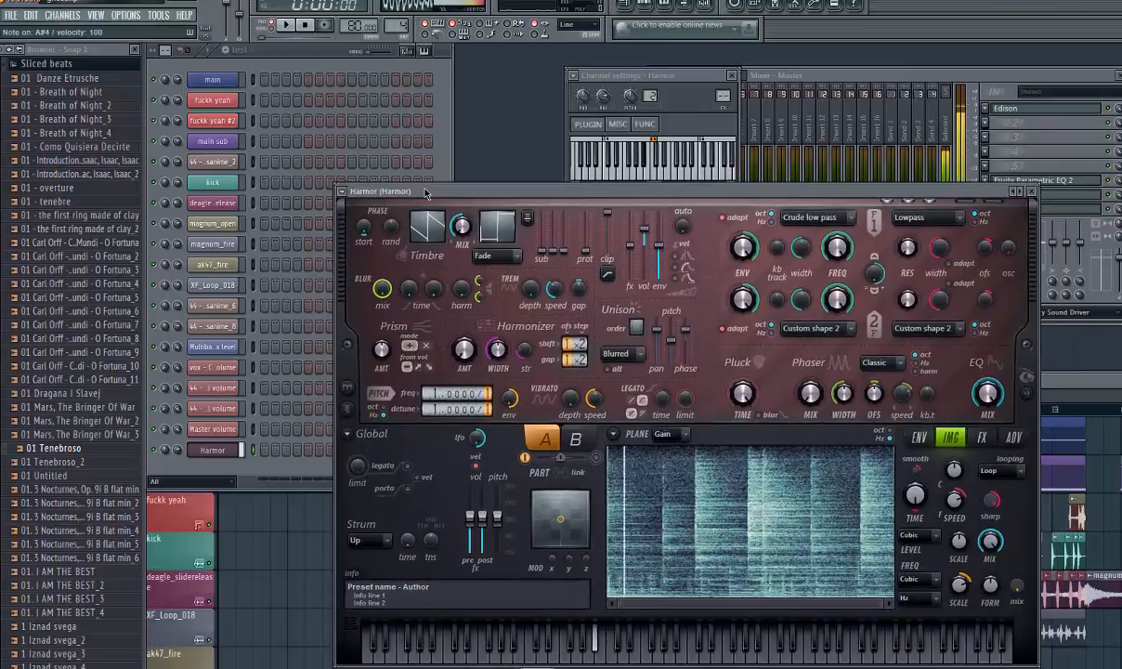
{"action": "key", "text": "l"}
{"action": "key", "text": "j"}
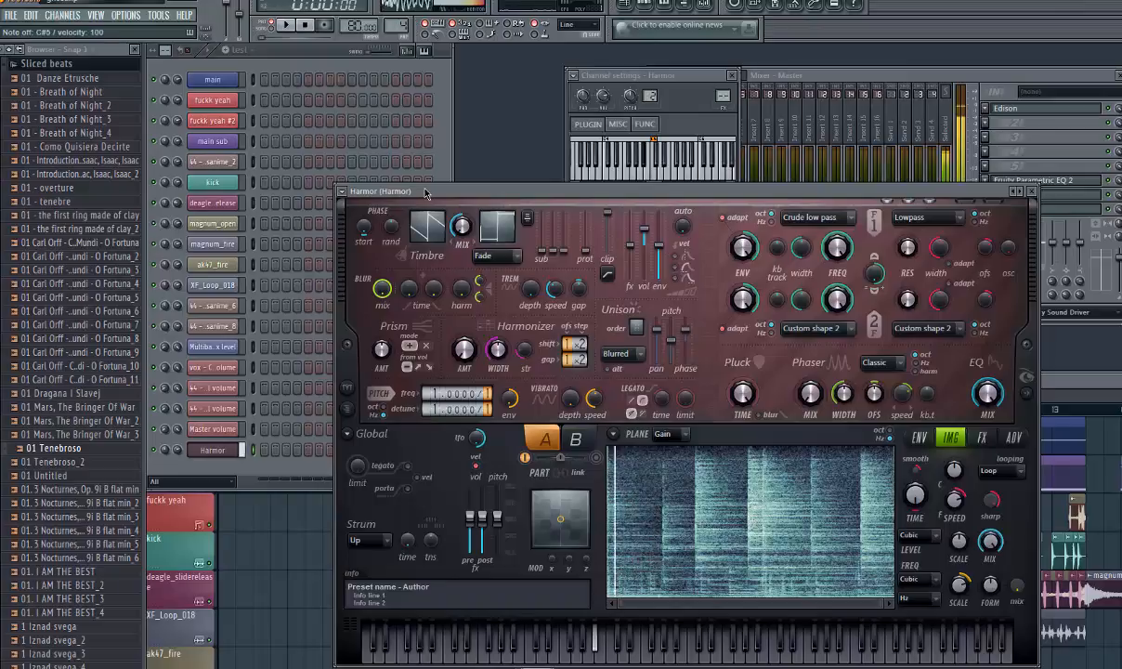
{"action": "key", "text": "d"}
{"action": "key", "text": "g"}
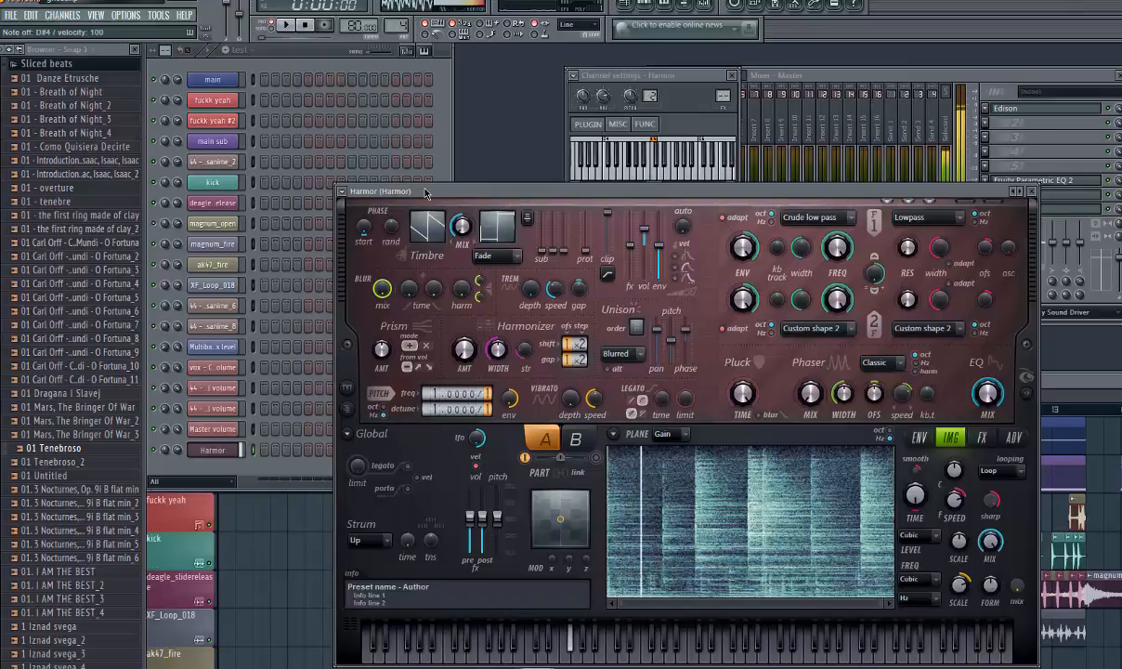
{"action": "key", "text": "j"}
{"action": "key", "text": "g"}
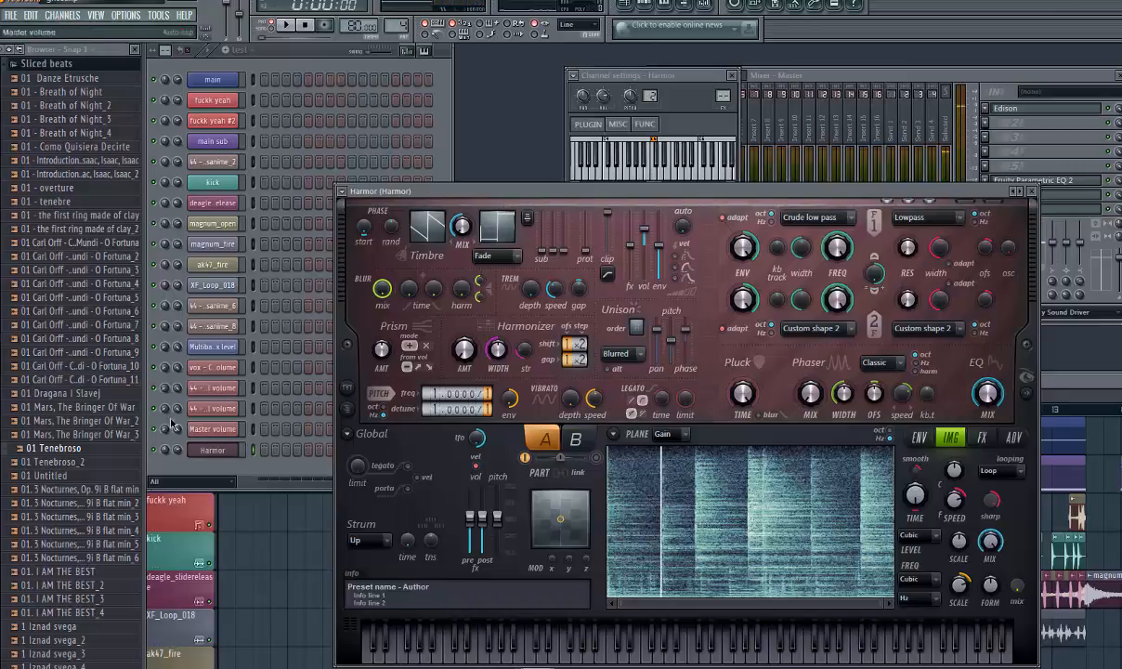
Look through Harmor's effects page, compression modes and image page, and close the plugin
{"action": "left_click", "coordinate": [982, 438]}
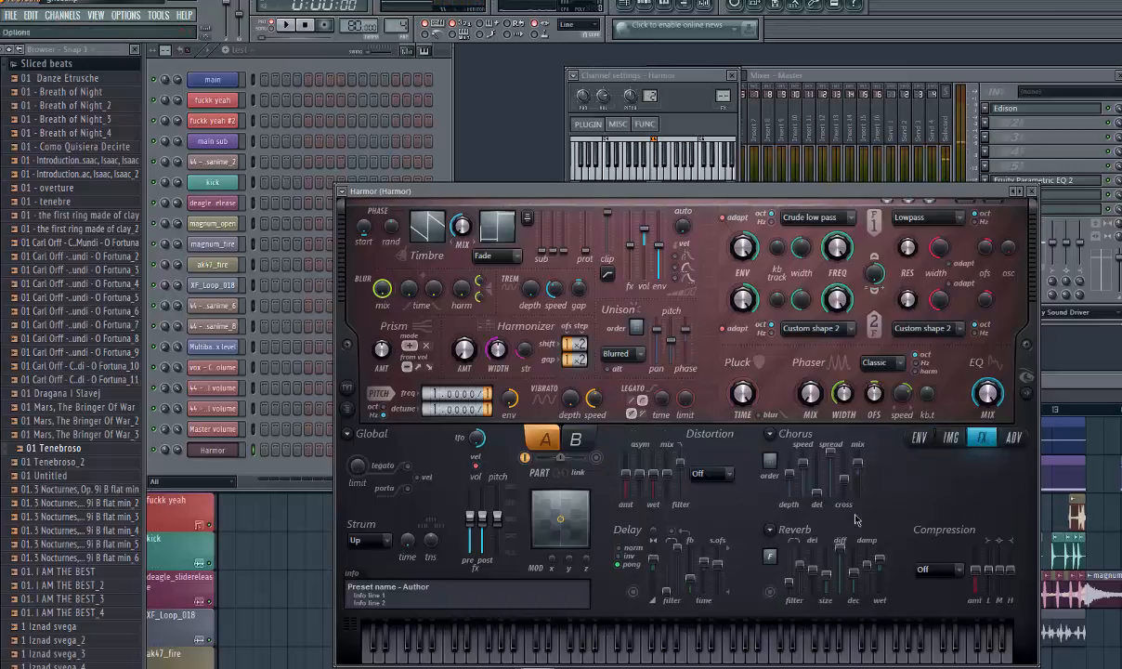
{"action": "left_click", "coordinate": [952, 572]}
{"action": "left_click", "coordinate": [952, 572]}
{"action": "left_click", "coordinate": [954, 443]}
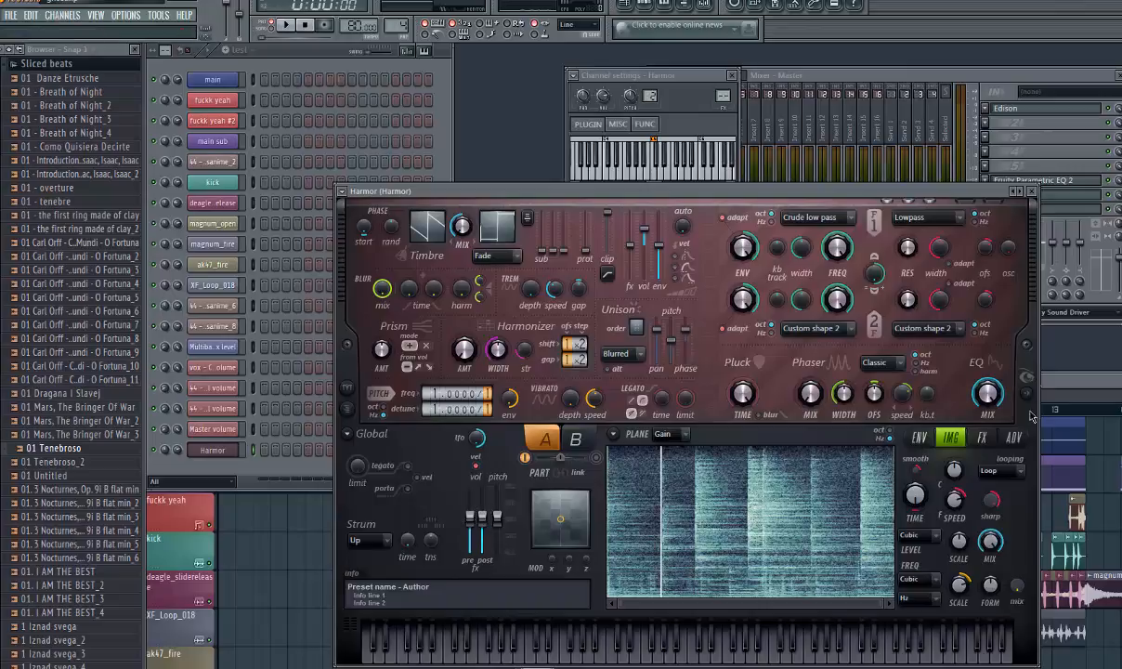
{"action": "left_click", "coordinate": [1031, 192]}
Delete the new Harmor channel from the channel rack
{"action": "right_click", "coordinate": [239, 455]}
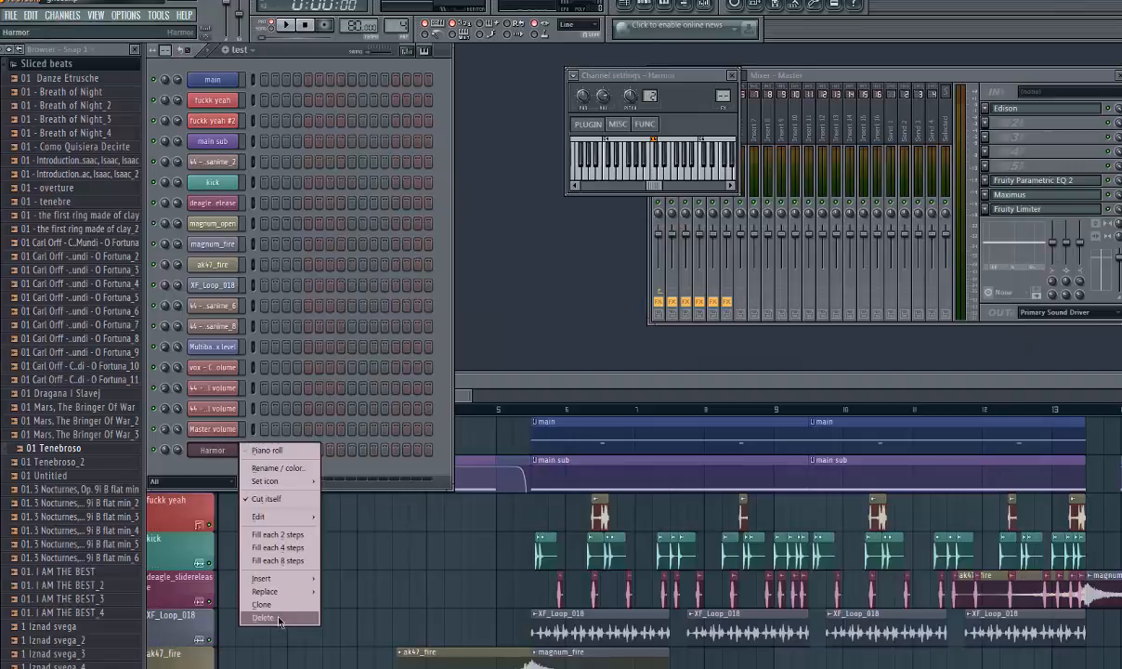
{"action": "left_click", "coordinate": [265, 582]}
{"action": "left_click", "coordinate": [636, 379]}
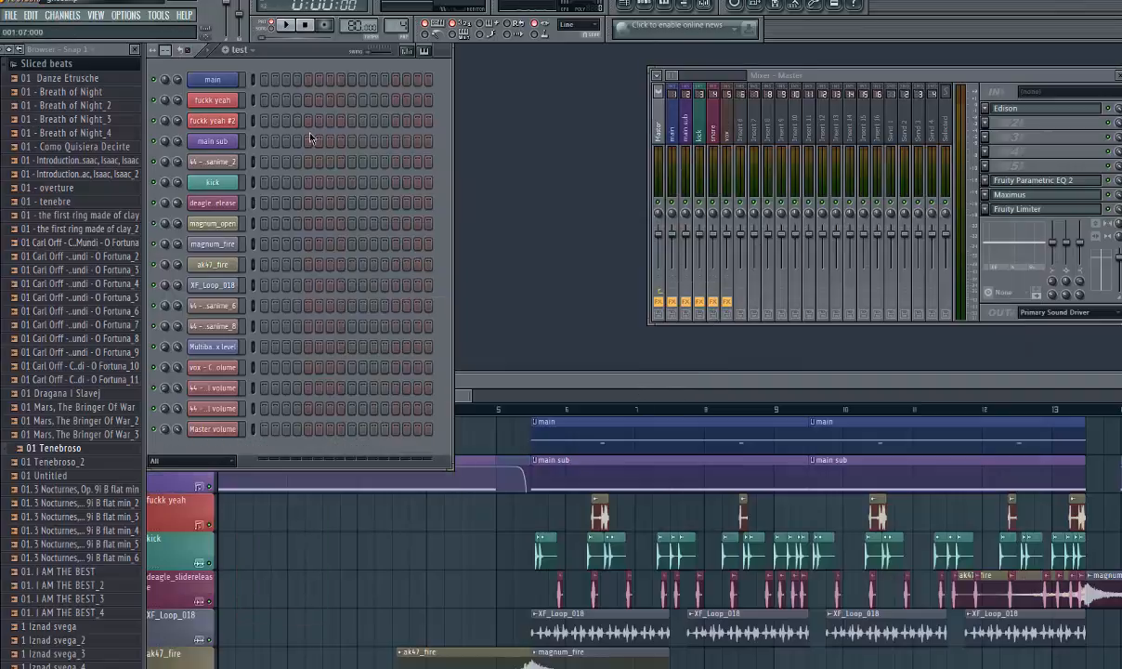
Switch back to the main sub pattern and listen to the intro from bar 1 of the playlist
{"action": "left_click", "coordinate": [250, 50]}
{"action": "left_click", "coordinate": [228, 80]}
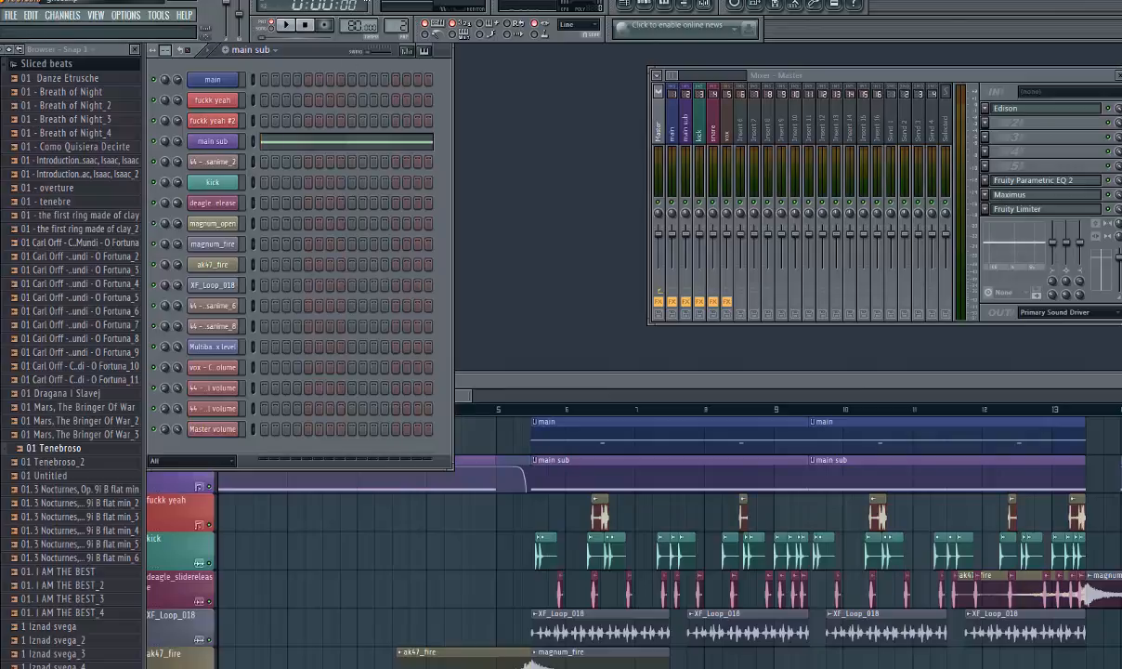
{"action": "left_click", "coordinate": [467, 406]}
{"action": "left_click_drag", "start_coordinate": [338, 408], "coordinate": [136, 407]}
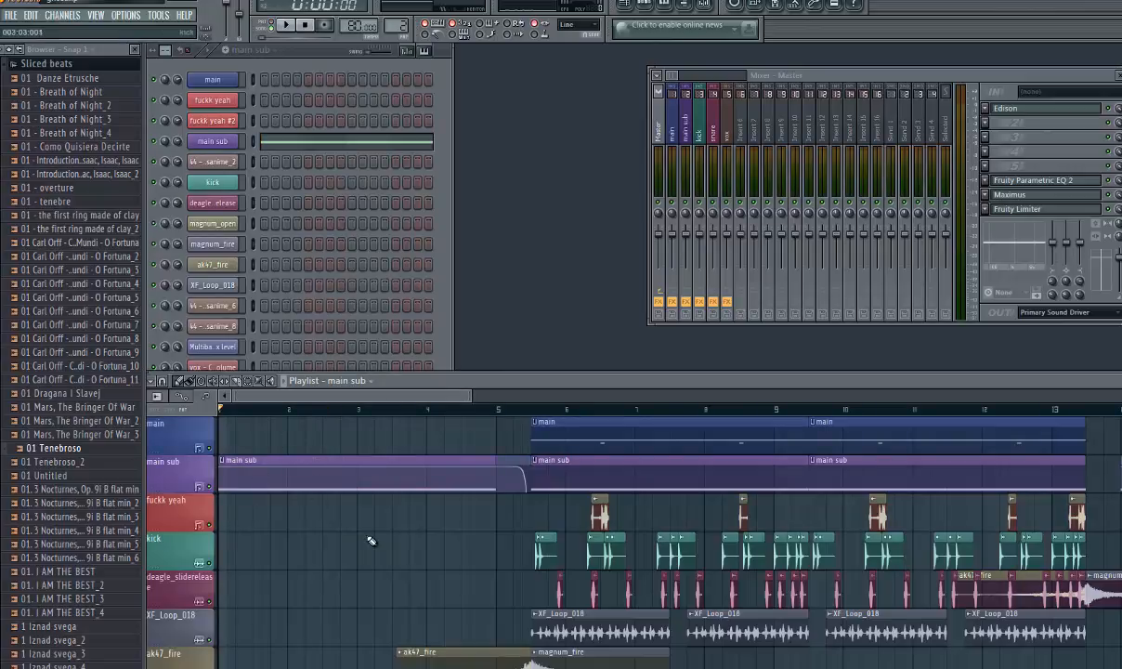
{"action": "key", "text": "space"}
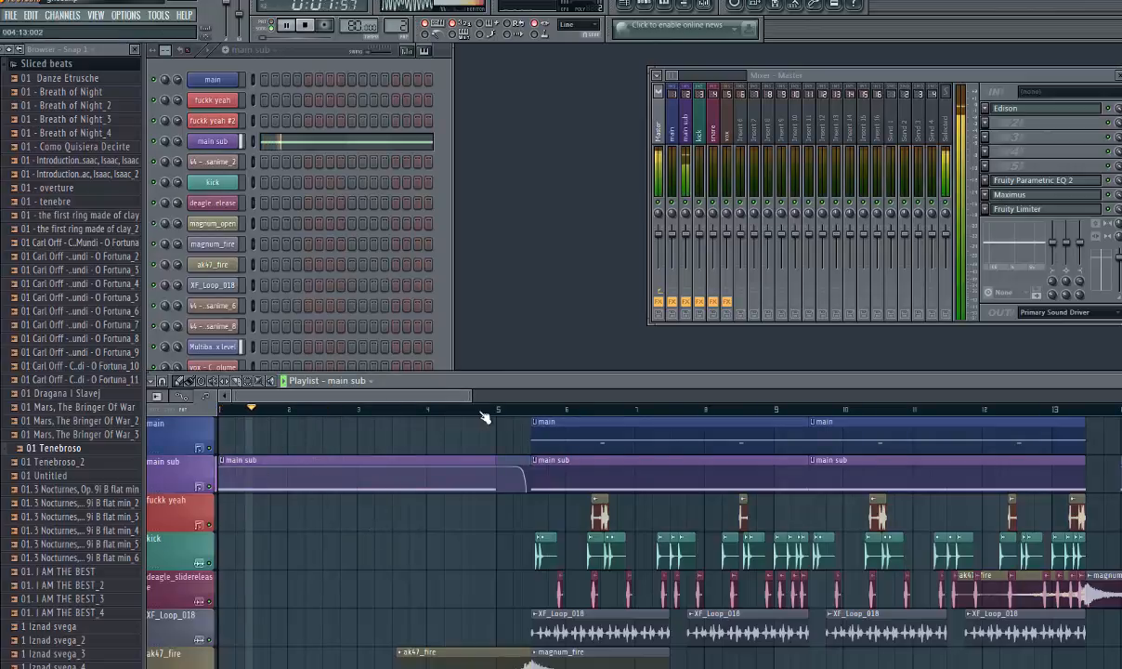
{"action": "left_click_drag", "start_coordinate": [430, 396], "coordinate": [432, 396]}
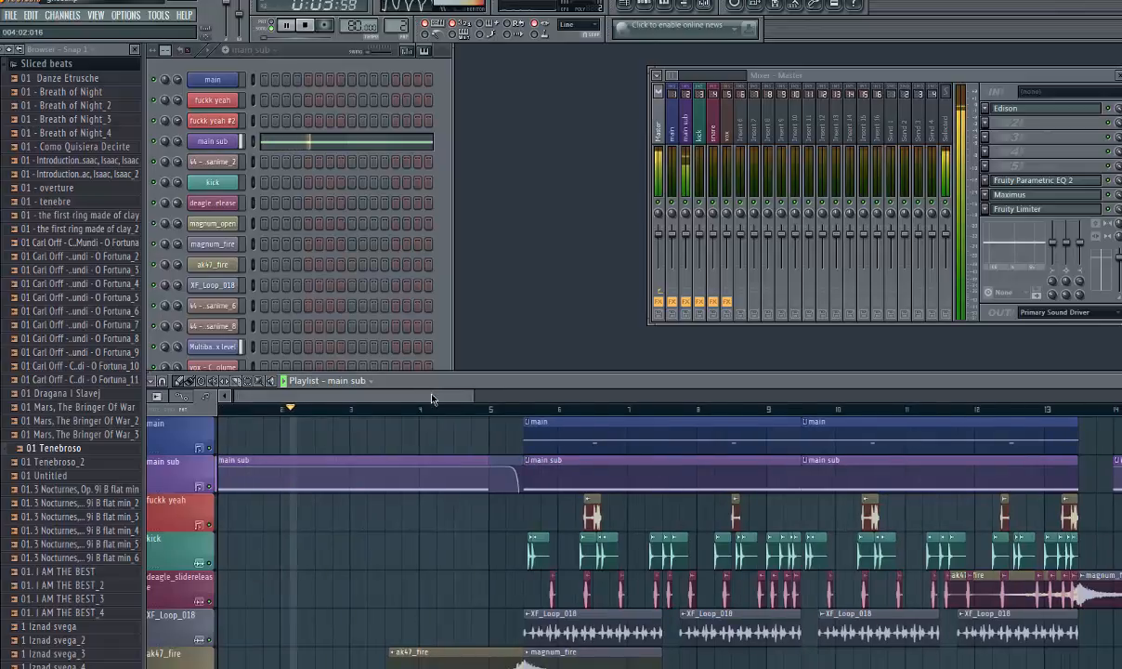
{"action": "key", "text": "space"}
Move the intro main sub clip down onto the fuckk yeah track and inspect the Multiband Comp mix level envelope beneath it
{"action": "left_click", "coordinate": [335, 513]}
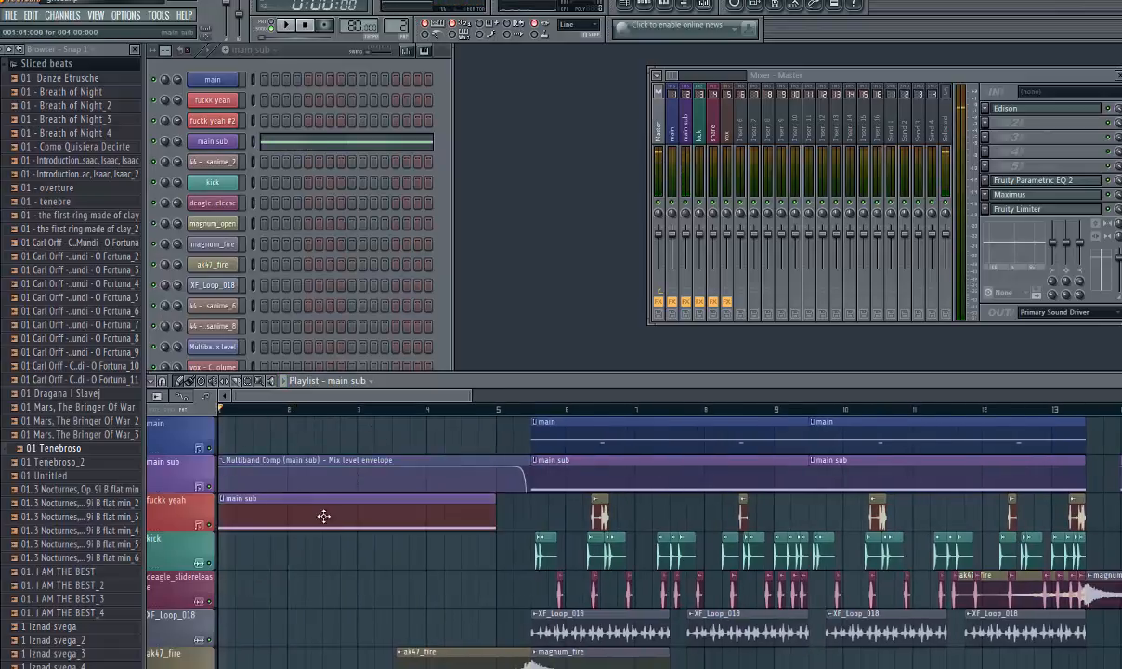
{"action": "left_click", "coordinate": [240, 459]}
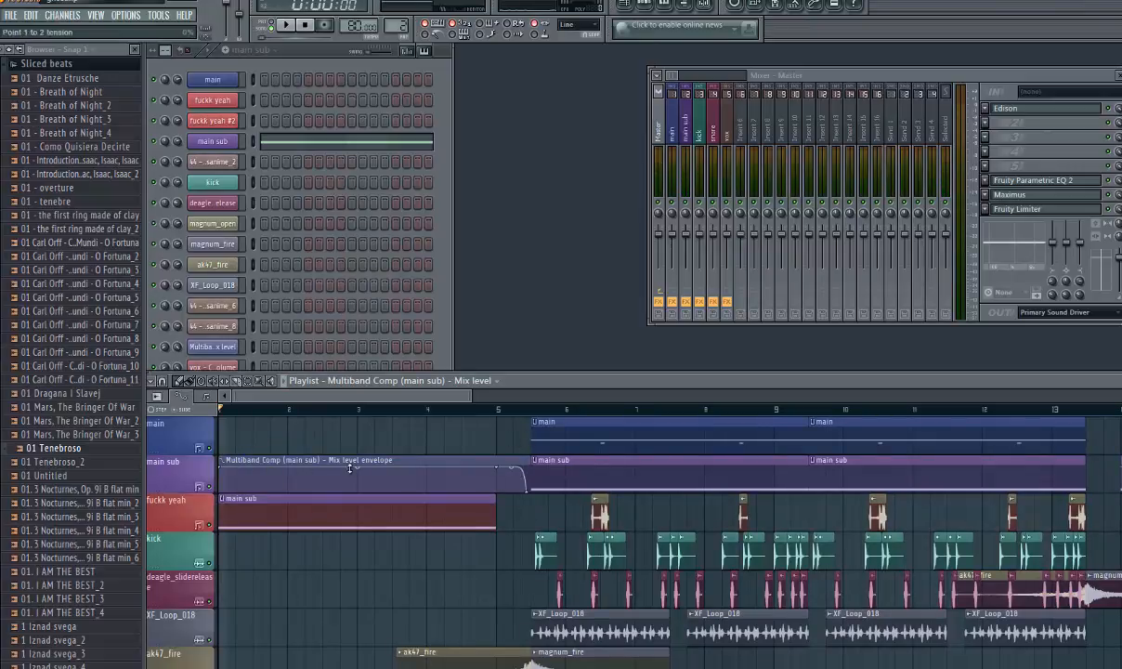
{"action": "left_click", "coordinate": [687, 129]}
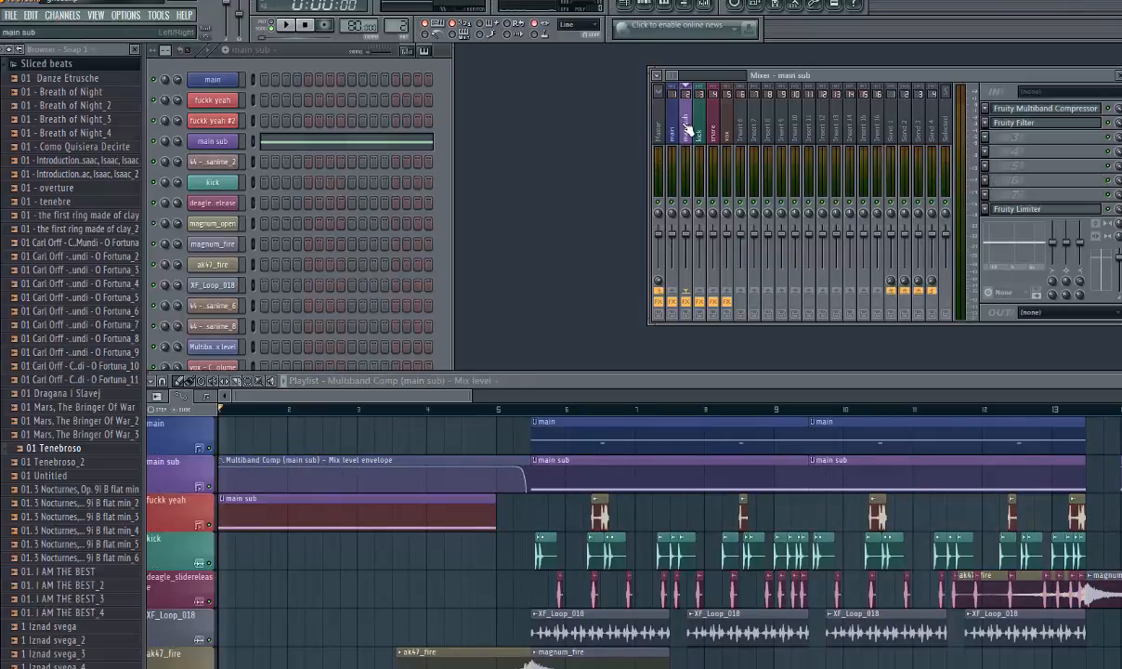
{"action": "left_click", "coordinate": [503, 409]}
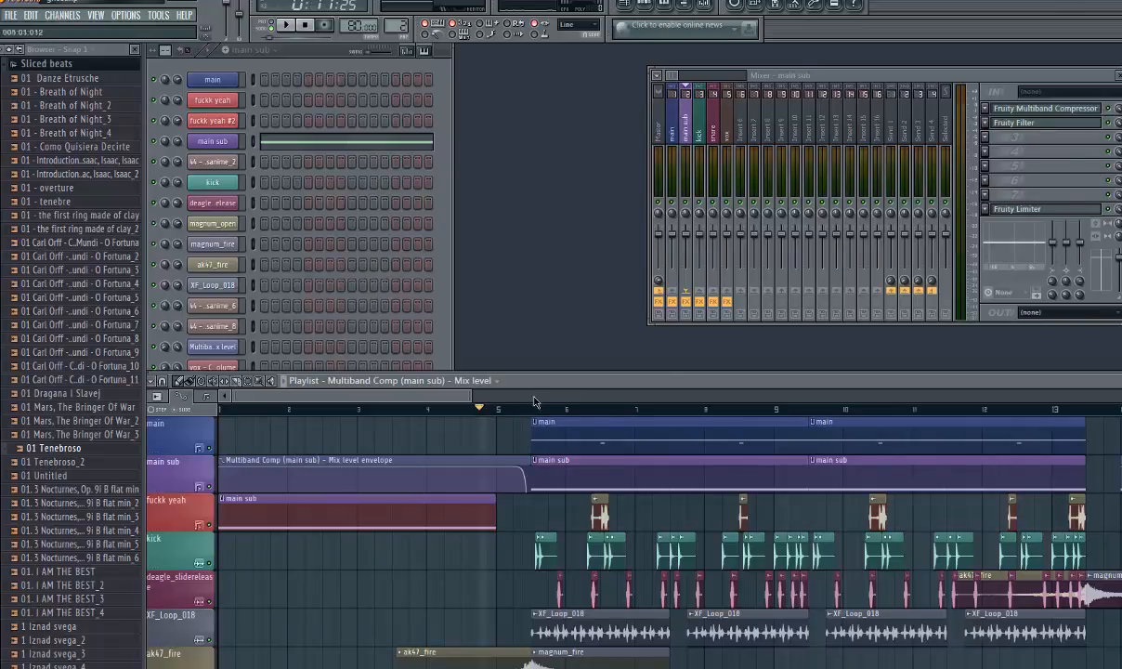
Listen to the end of the intro in the playlist and set the playback position to bar 5
{"action": "key", "text": "space"}
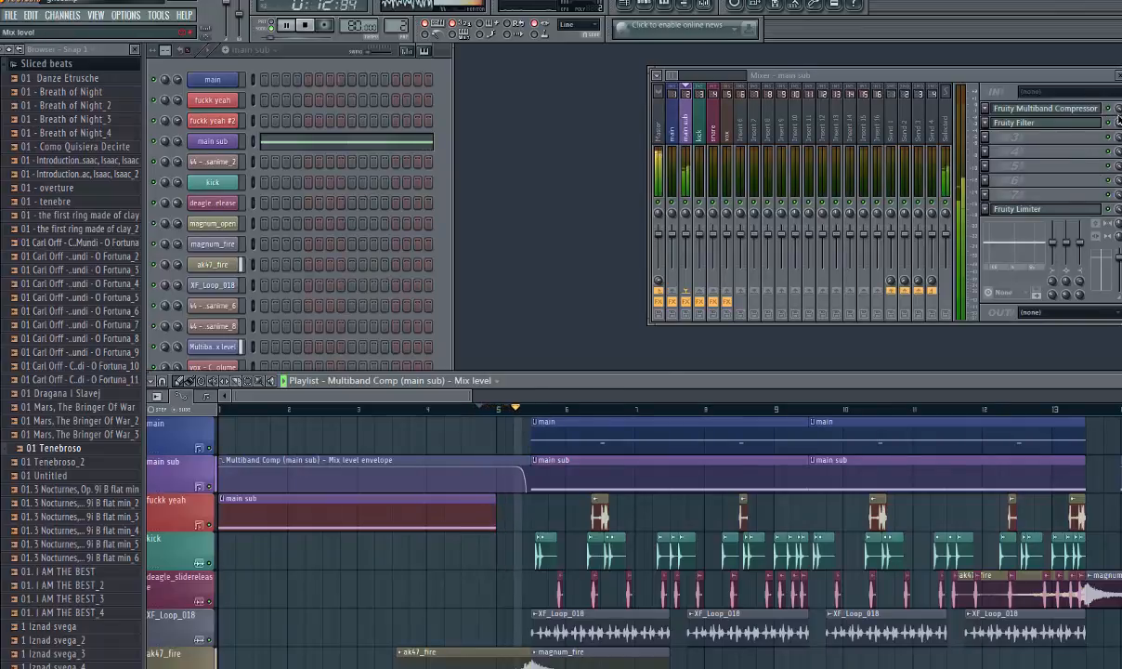
{"action": "key", "text": "space"}
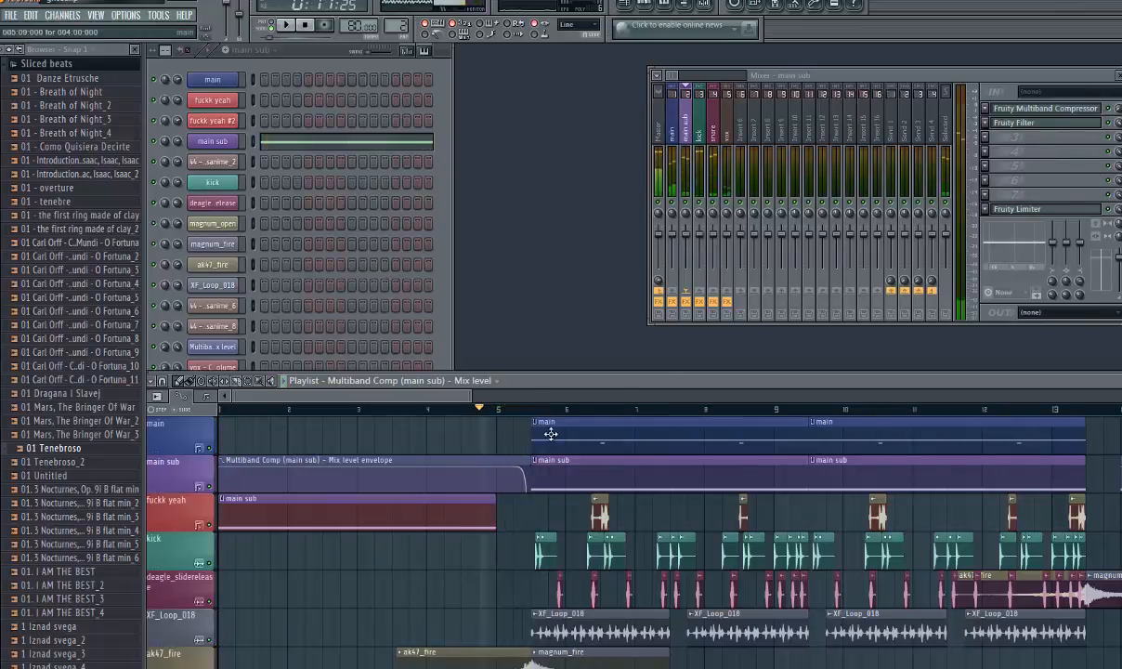
{"action": "left_click", "coordinate": [497, 408]}
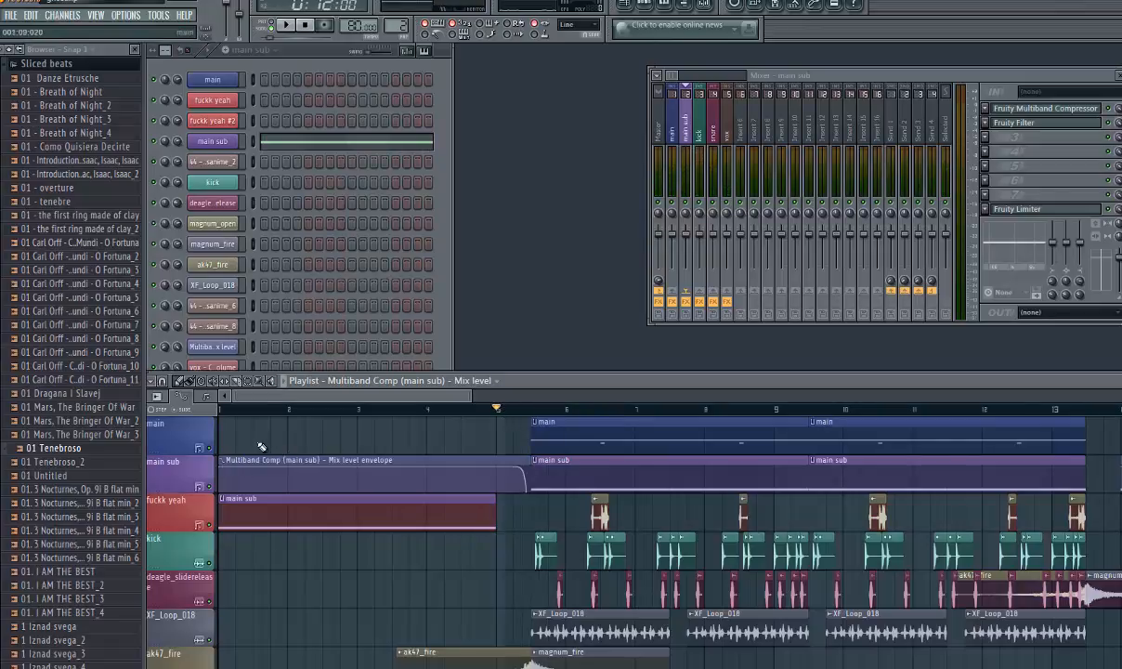
Inspect the ak47_fire channel's sample settings and reversed waveform, close them and return to the playlist
{"action": "left_click_drag", "start_coordinate": [422, 397], "coordinate": [471, 395]}
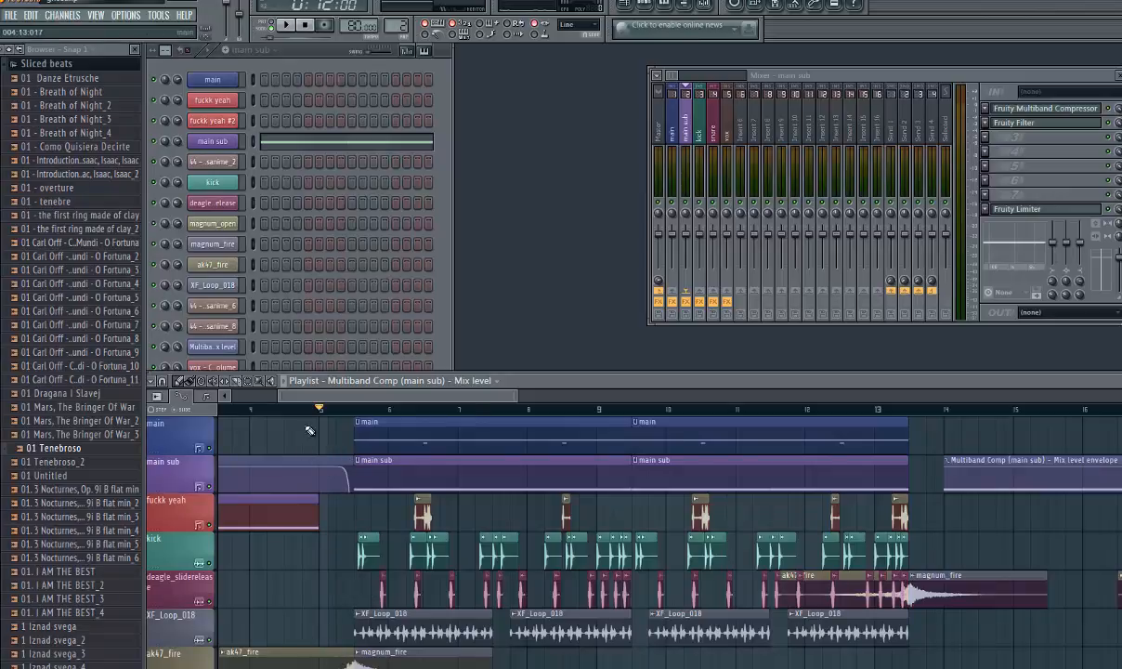
{"action": "scroll", "coordinate": [313, 398], "scroll_direction": "up", "scroll_amount": 2}
{"action": "left_click", "coordinate": [199, 264]}
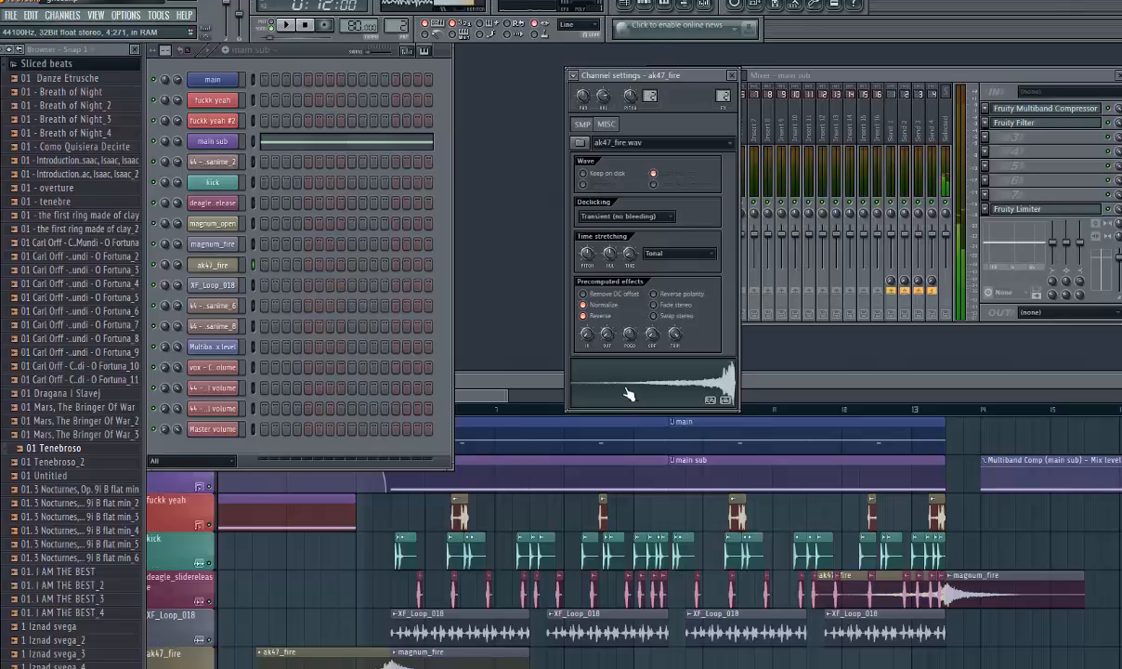
{"action": "left_click", "coordinate": [732, 75]}
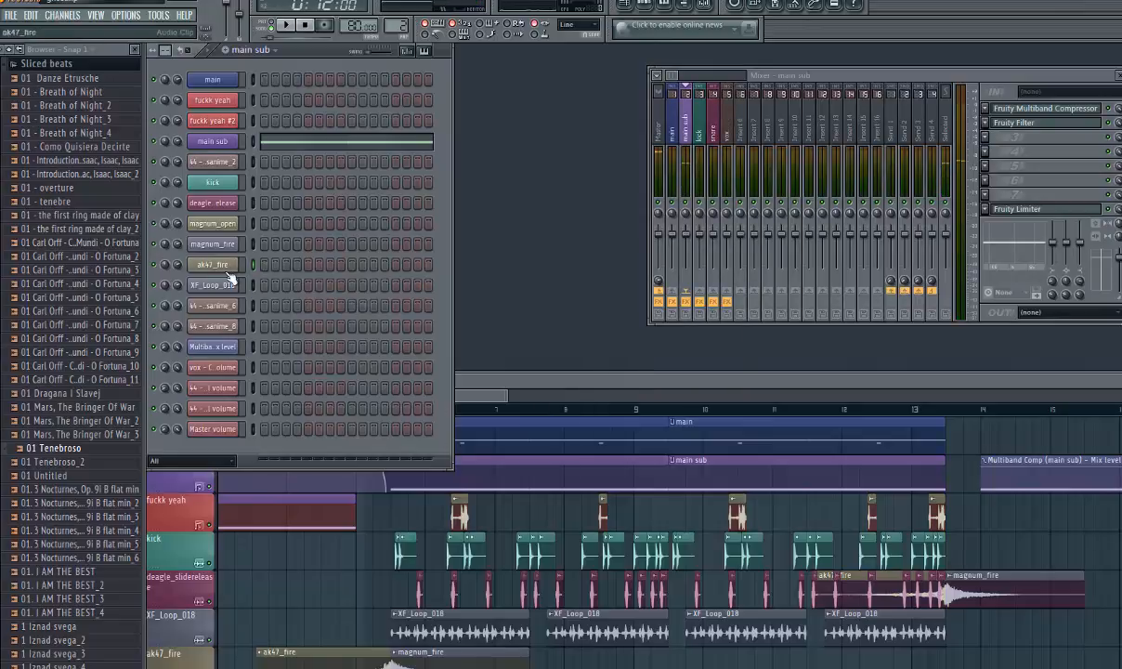
{"action": "left_click", "coordinate": [475, 401]}
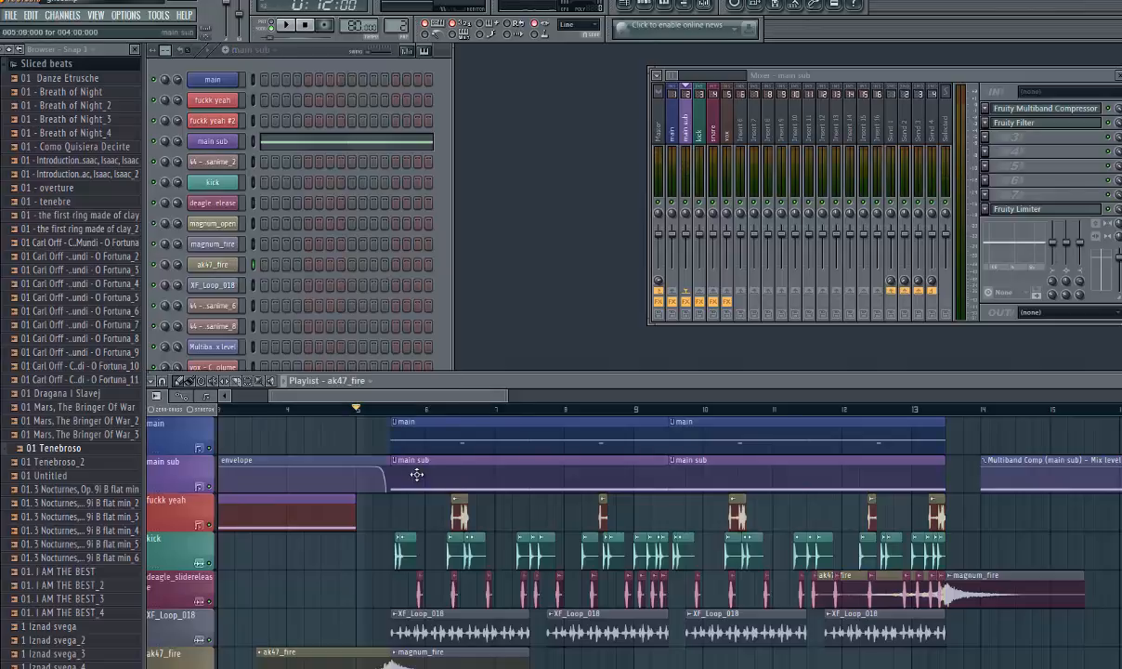
Listen to the drop's entry from bar 5 and examine the kick, deagle_sliderelease and XF_Loop_018 clips at its start
{"action": "key", "text": "space"}
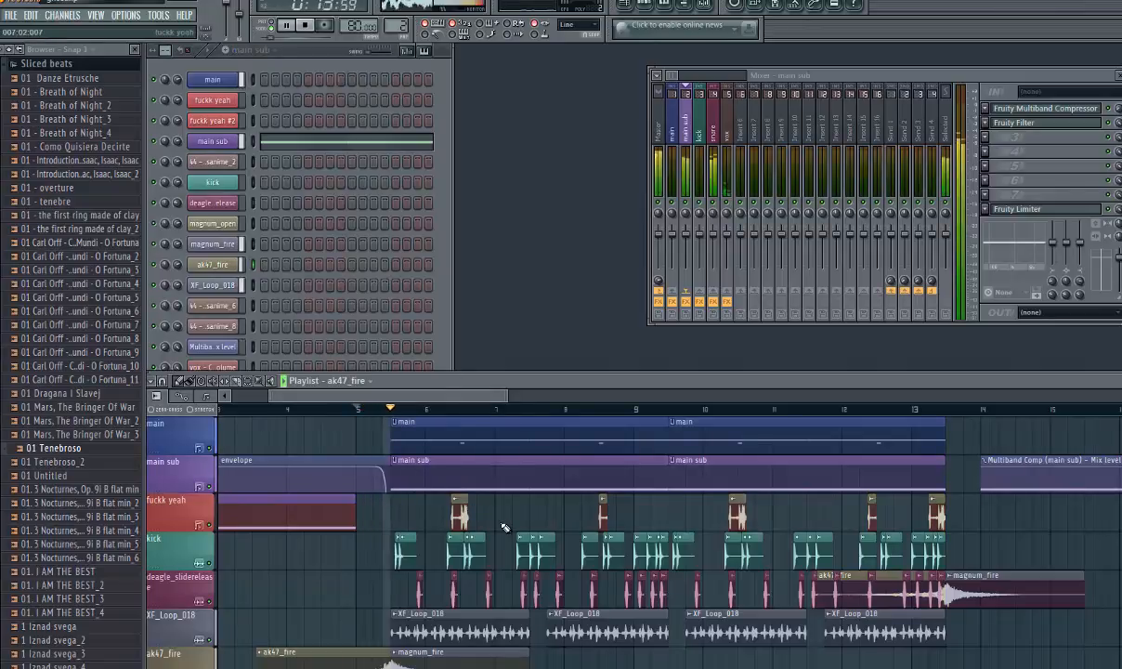
{"action": "key", "text": "space"}
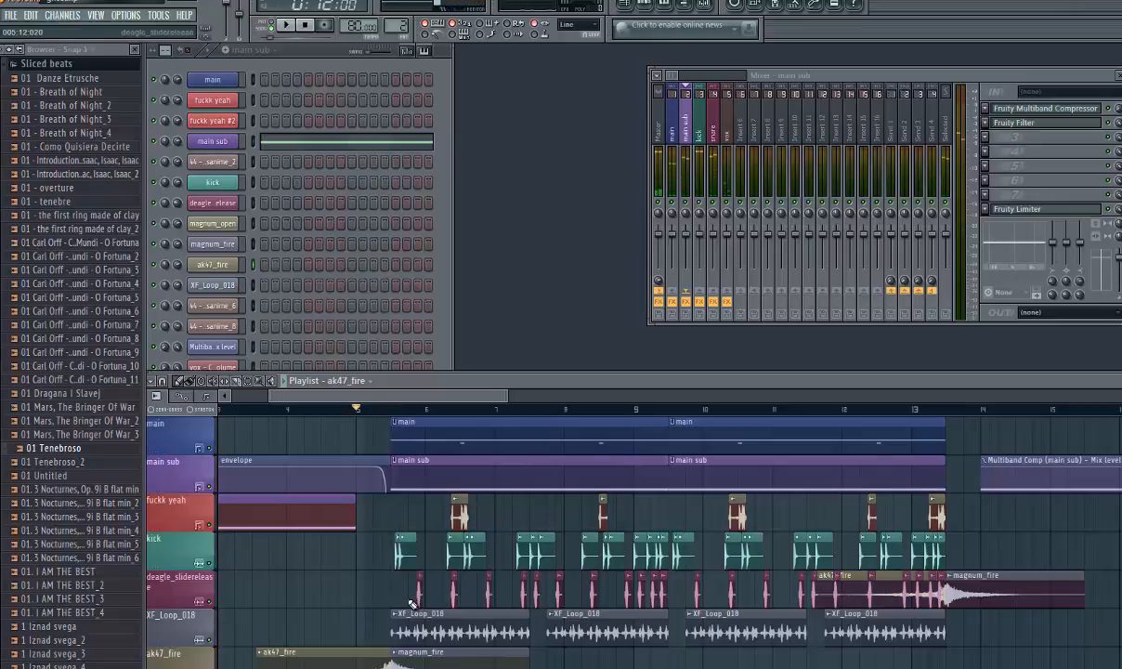
{"action": "scroll", "coordinate": [411, 604], "scroll_direction": "up", "scroll_amount": 5}
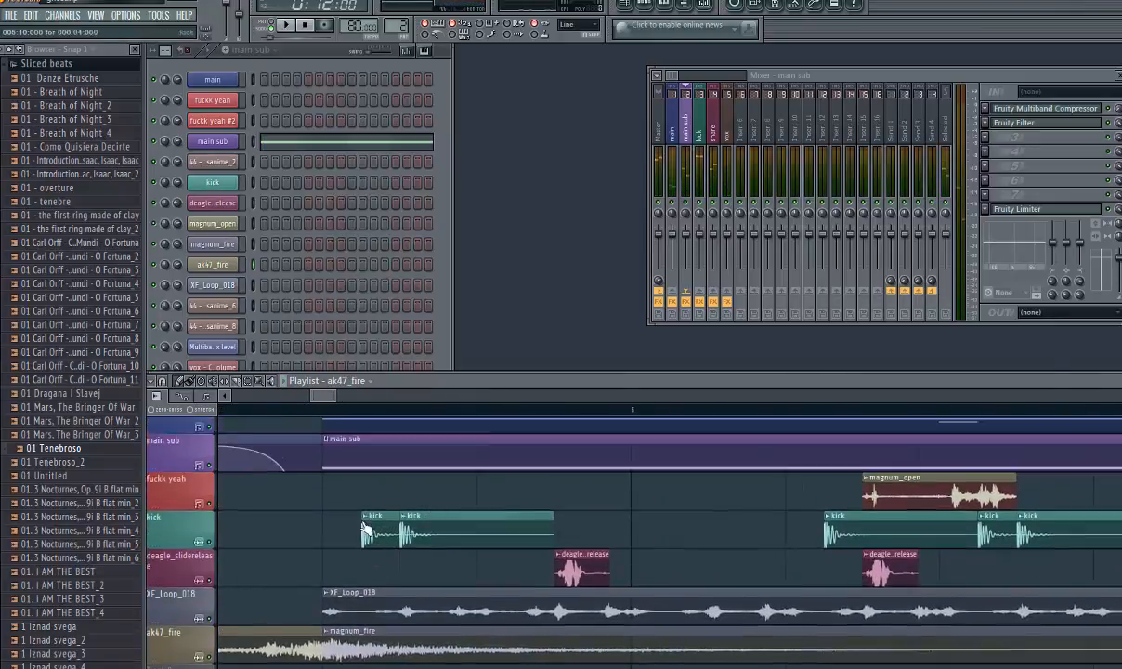
{"action": "scroll", "coordinate": [365, 529], "scroll_direction": "up", "scroll_amount": 1}
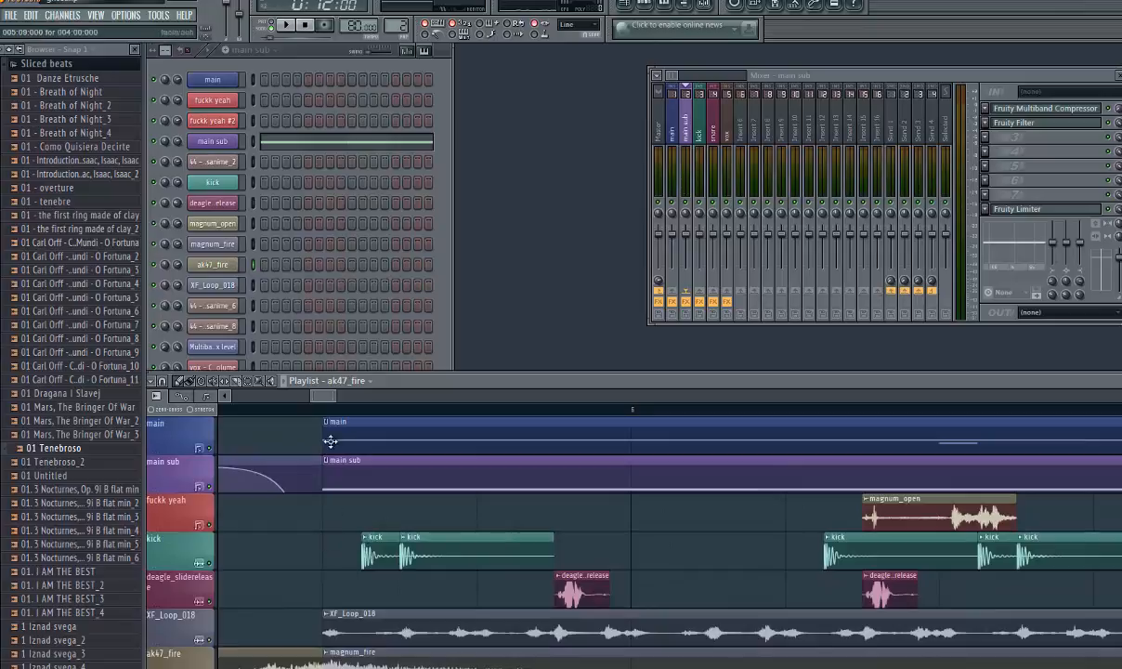
{"action": "left_click_drag", "start_coordinate": [352, 585], "coordinate": [352, 586]}
{"action": "scroll", "coordinate": [352, 584], "scroll_direction": "down", "scroll_amount": 2}
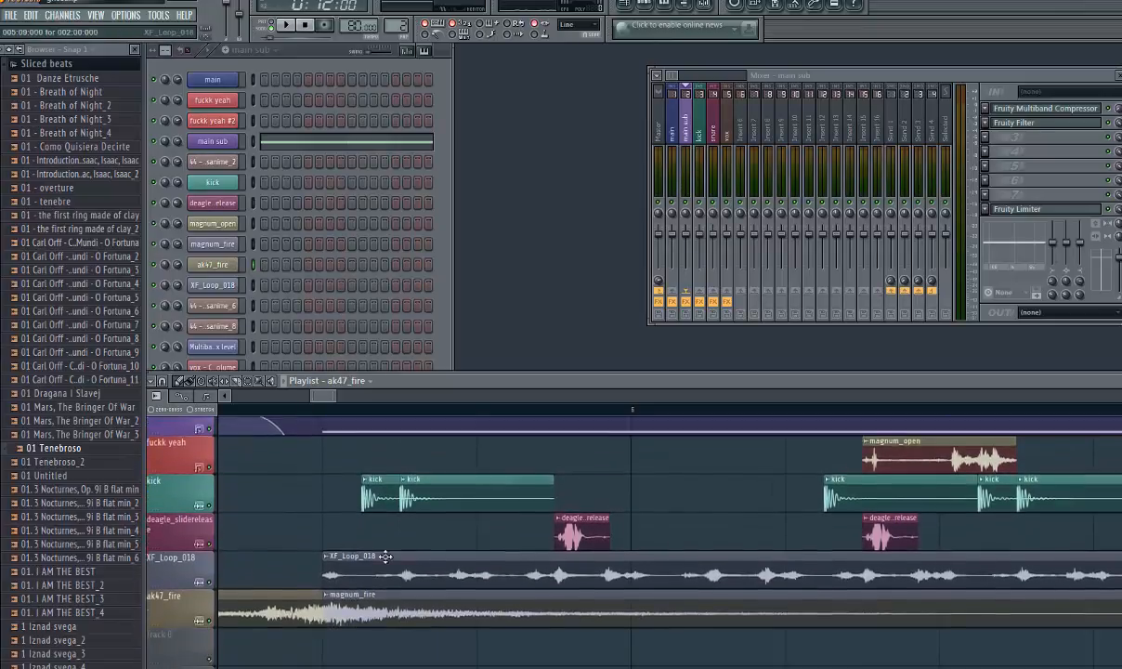
Switch to the main pattern and play the playlist from just before the drop
{"action": "left_click", "coordinate": [273, 409]}
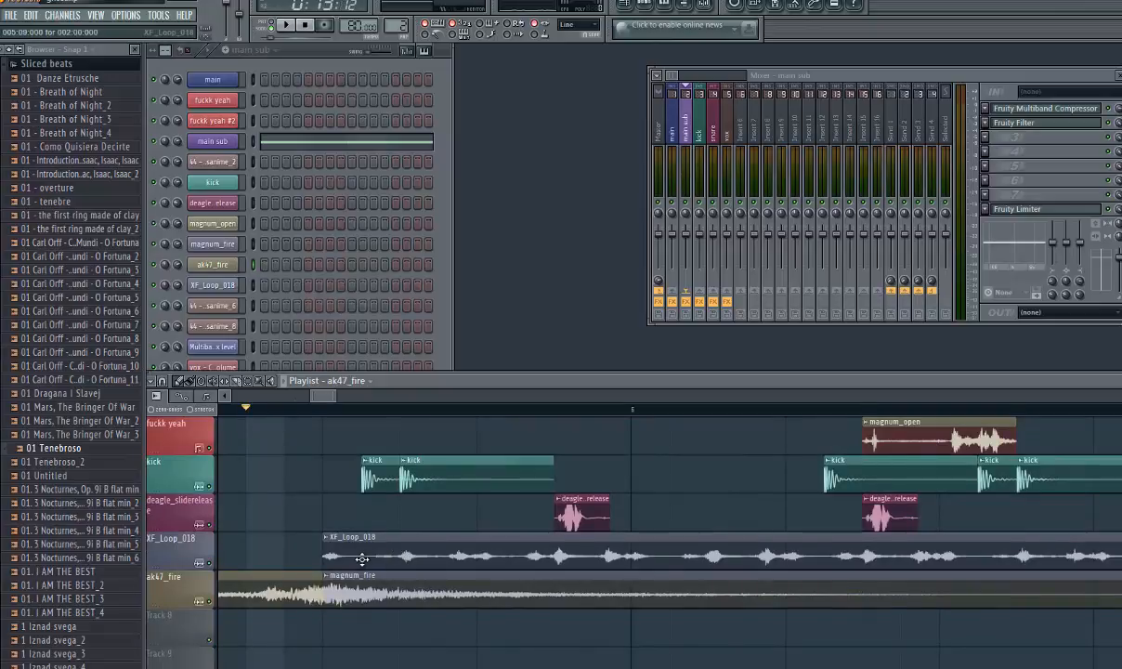
{"action": "scroll", "coordinate": [361, 559], "scroll_direction": "up", "scroll_amount": 2}
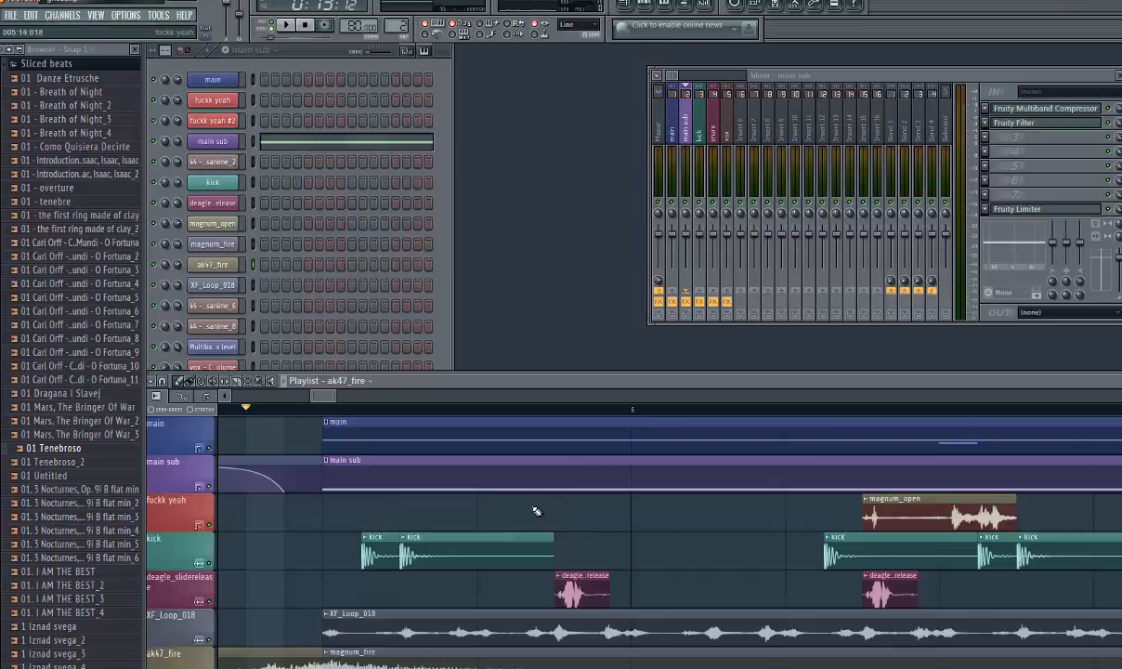
{"action": "left_click", "coordinate": [234, 51]}
{"action": "left_click", "coordinate": [250, 66]}
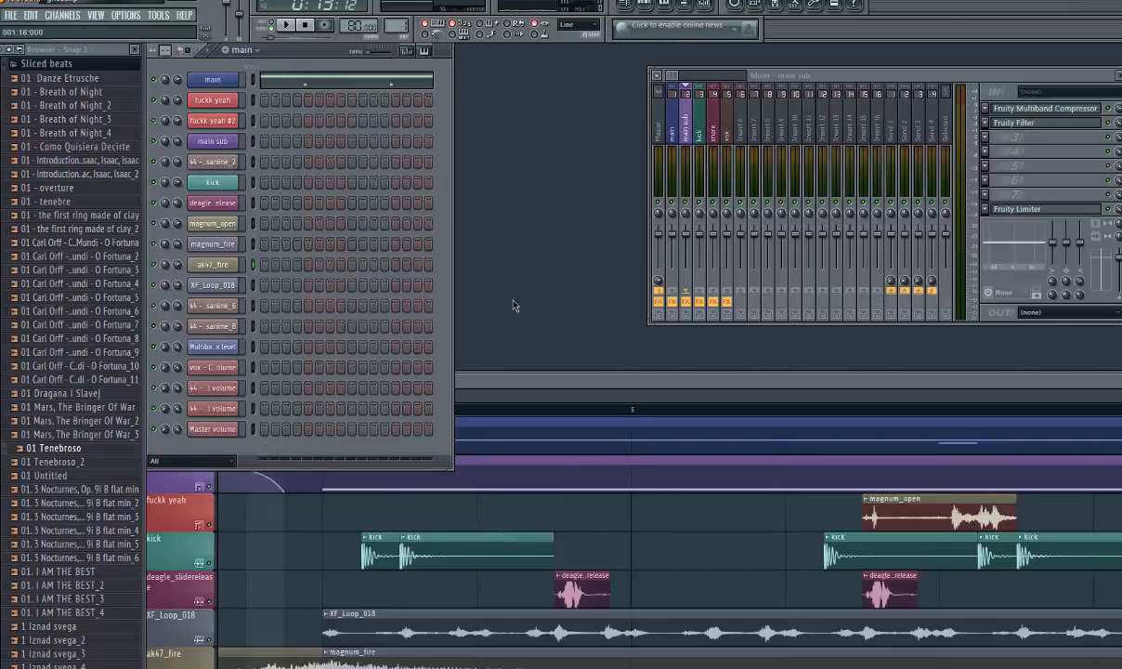
{"action": "left_click", "coordinate": [494, 385]}
{"action": "key", "text": "space"}
{"action": "scroll", "coordinate": [448, 500], "scroll_direction": "down", "scroll_amount": 6}
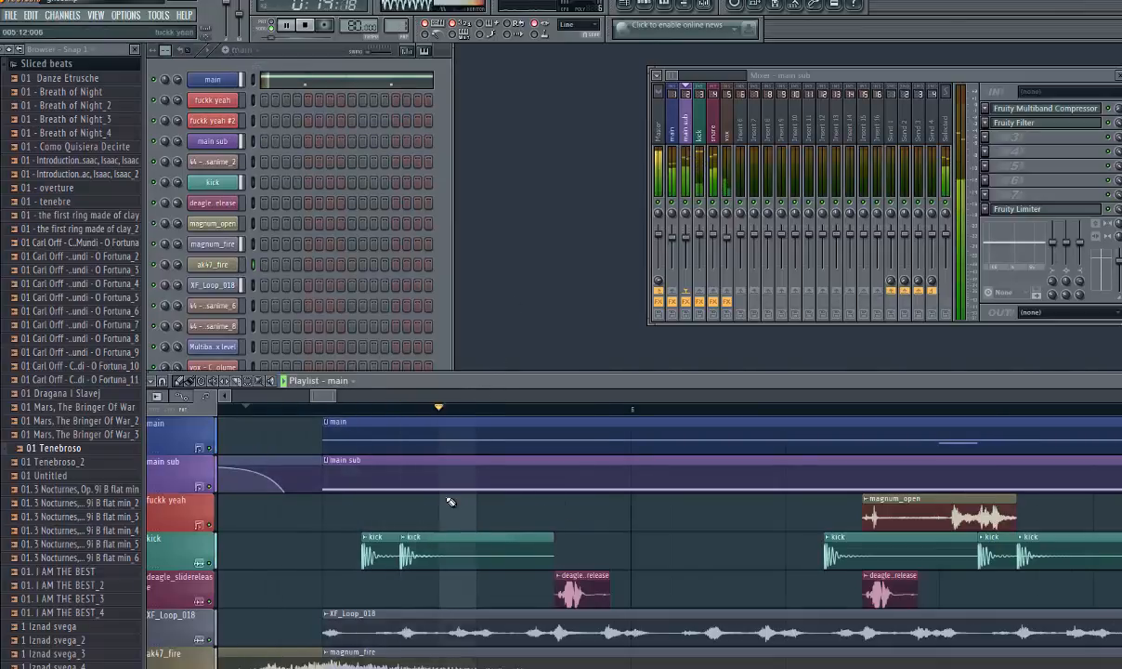
{"action": "left_click_drag", "start_coordinate": [345, 397], "coordinate": [367, 393]}
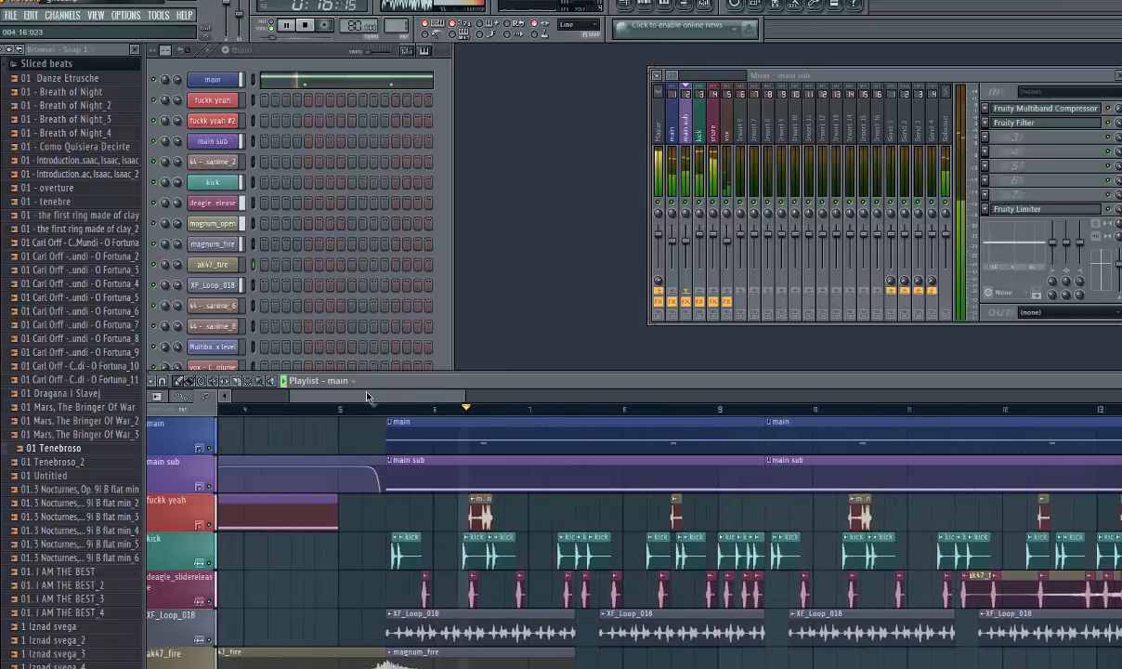
Open the main channel's notes in the piano roll and examine the full four-bar C#5 and A#4 pattern
{"action": "left_click", "coordinate": [298, 82]}
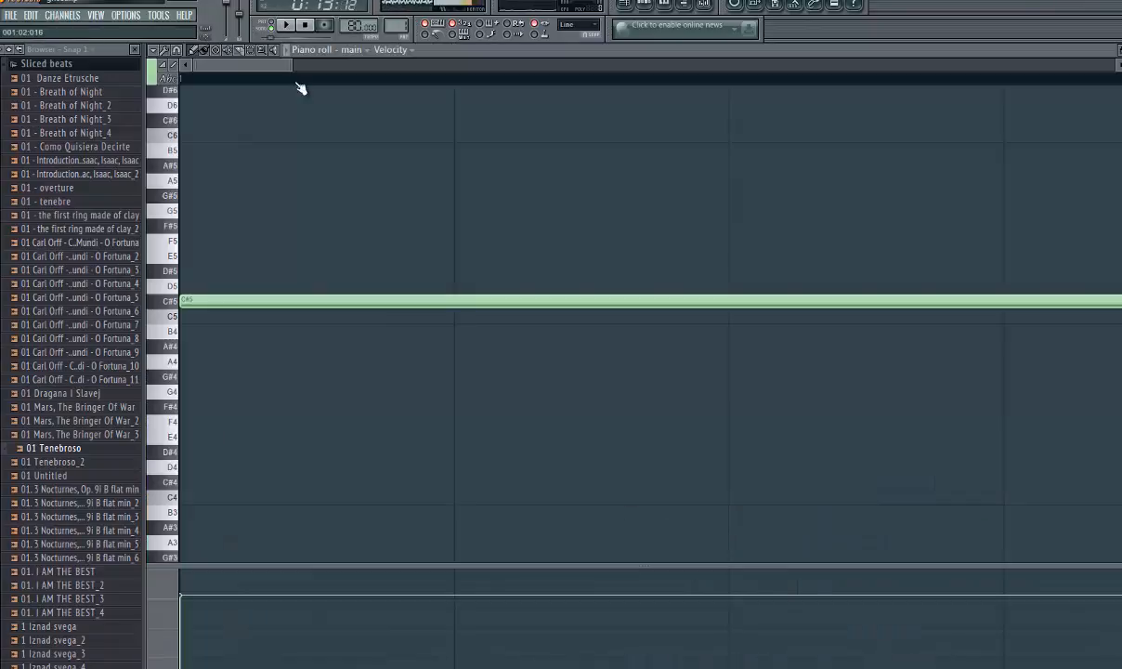
{"action": "scroll", "coordinate": [322, 245], "scroll_direction": "down", "scroll_amount": 3}
{"action": "scroll", "coordinate": [322, 245], "scroll_direction": "down", "scroll_amount": 4}
{"action": "scroll", "coordinate": [325, 251], "scroll_direction": "down", "scroll_amount": 2}
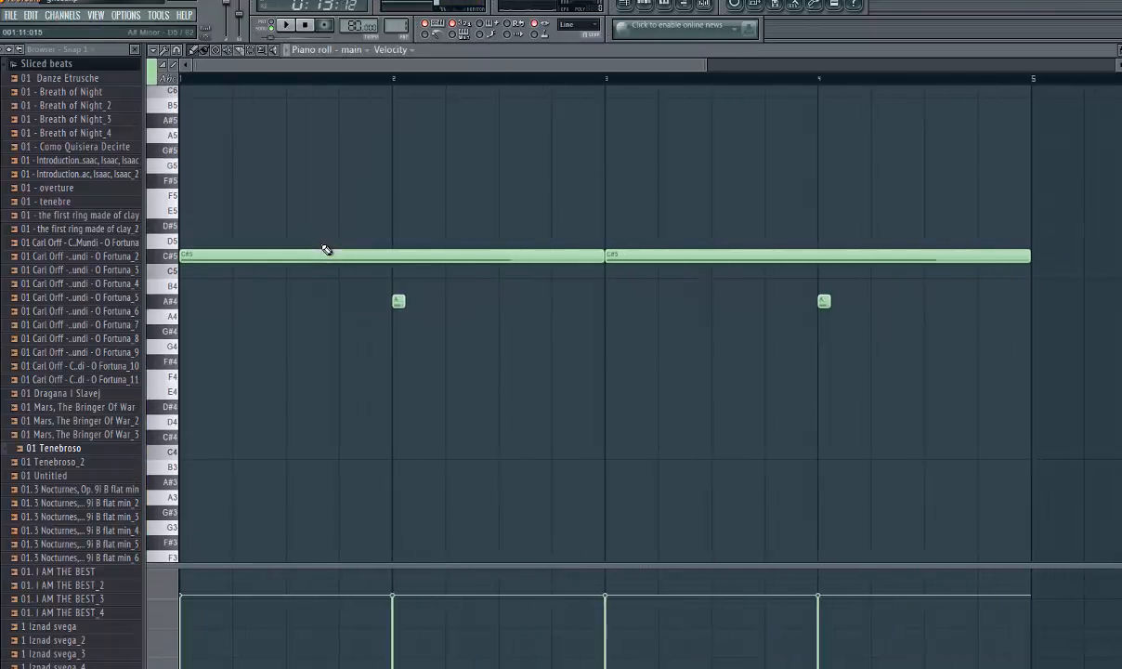
{"action": "scroll", "coordinate": [375, 310], "scroll_direction": "up", "scroll_amount": 3}
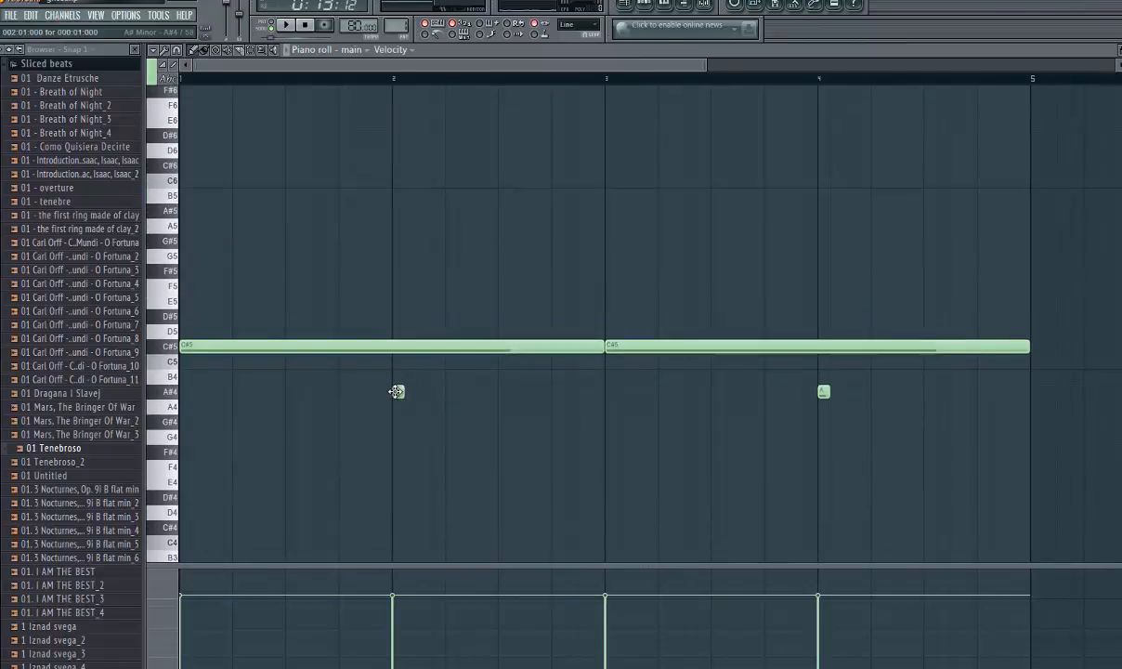
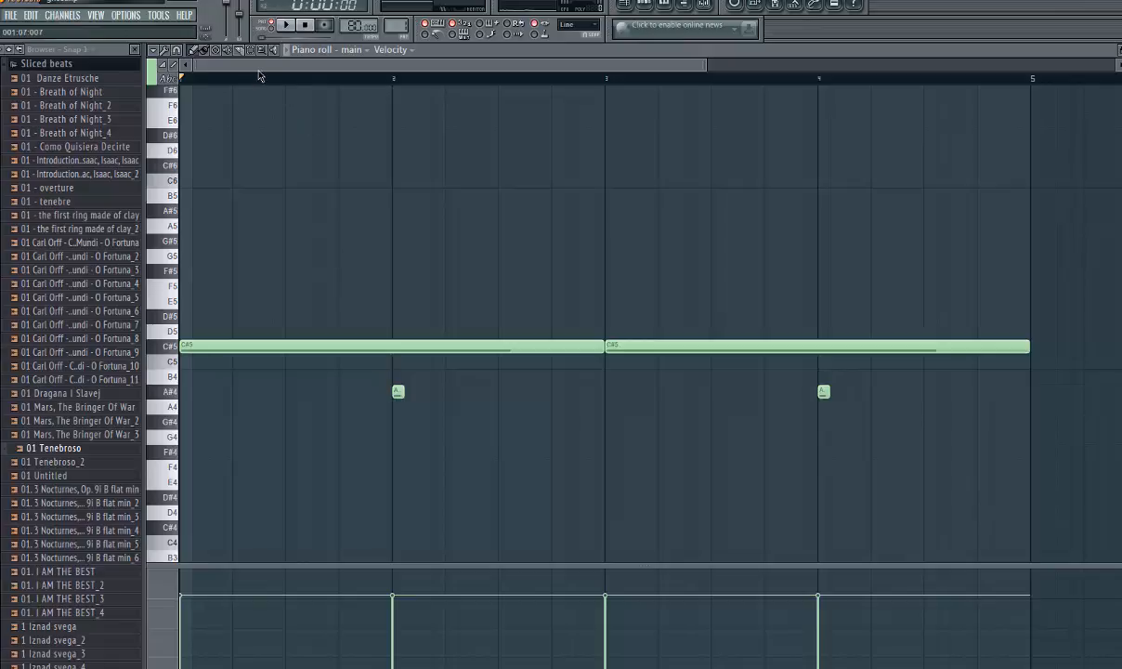
Listen to the main pattern by itself from its start in several passes and close the piano roll
{"action": "key", "text": "space"}
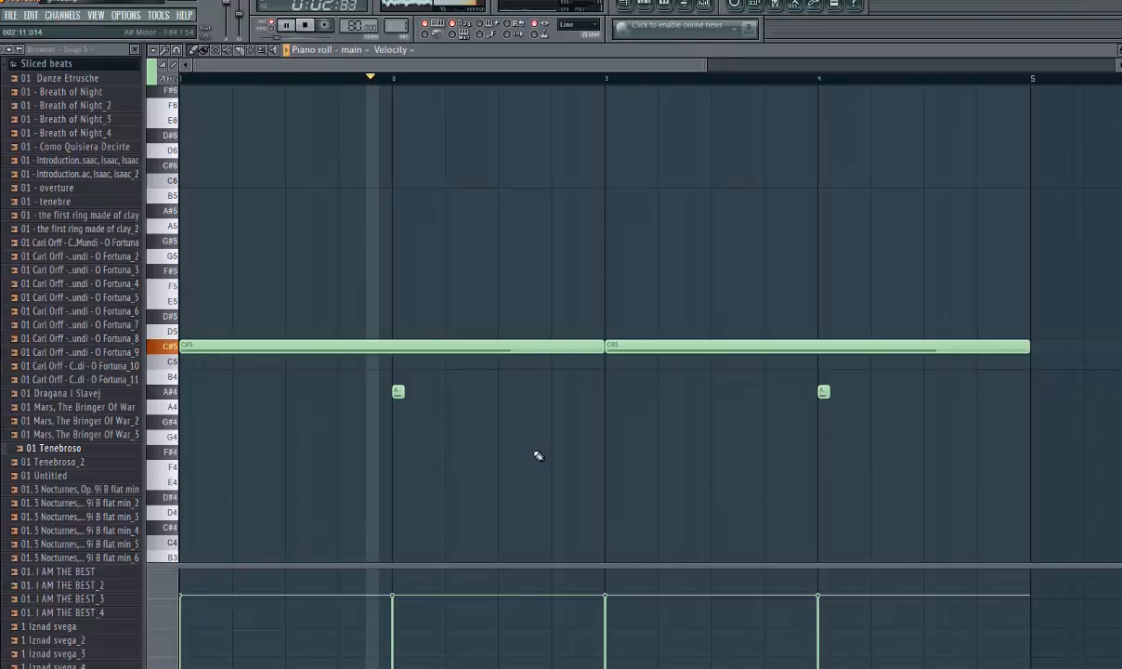
{"action": "key", "text": "space"}
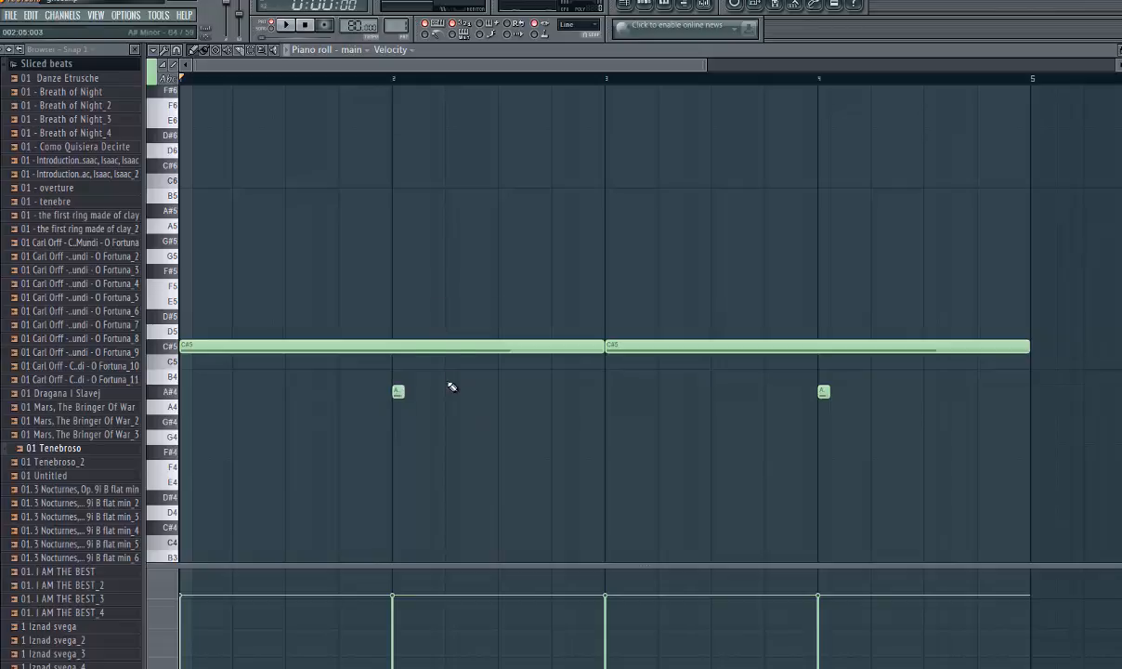
{"action": "key", "text": "space"}
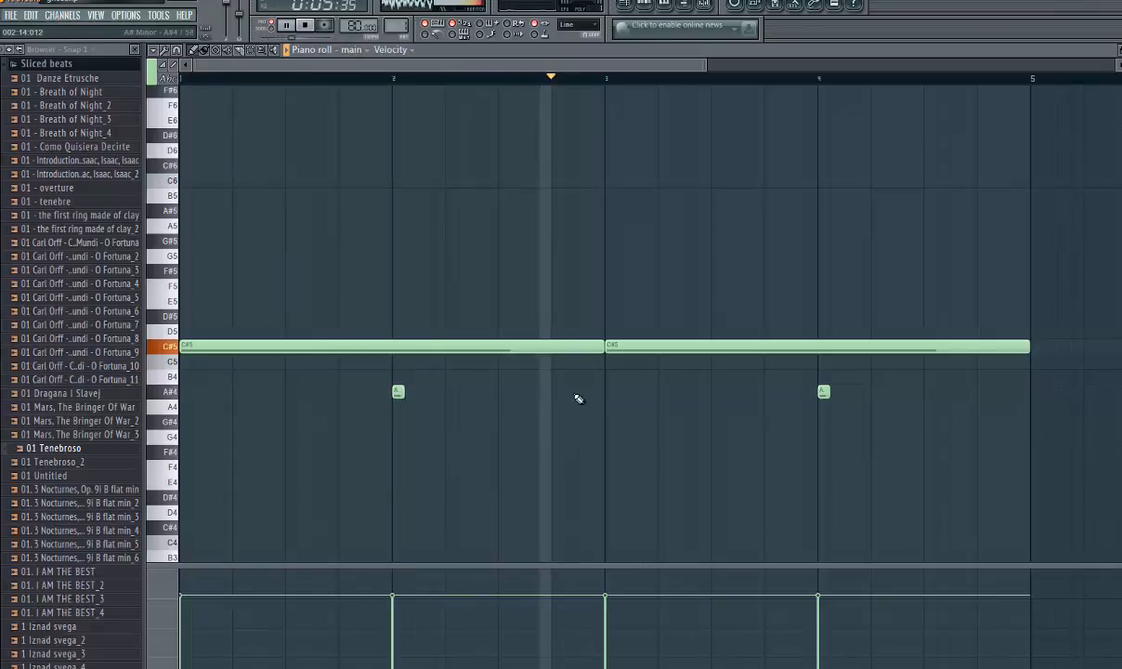
{"action": "key", "text": "space"}
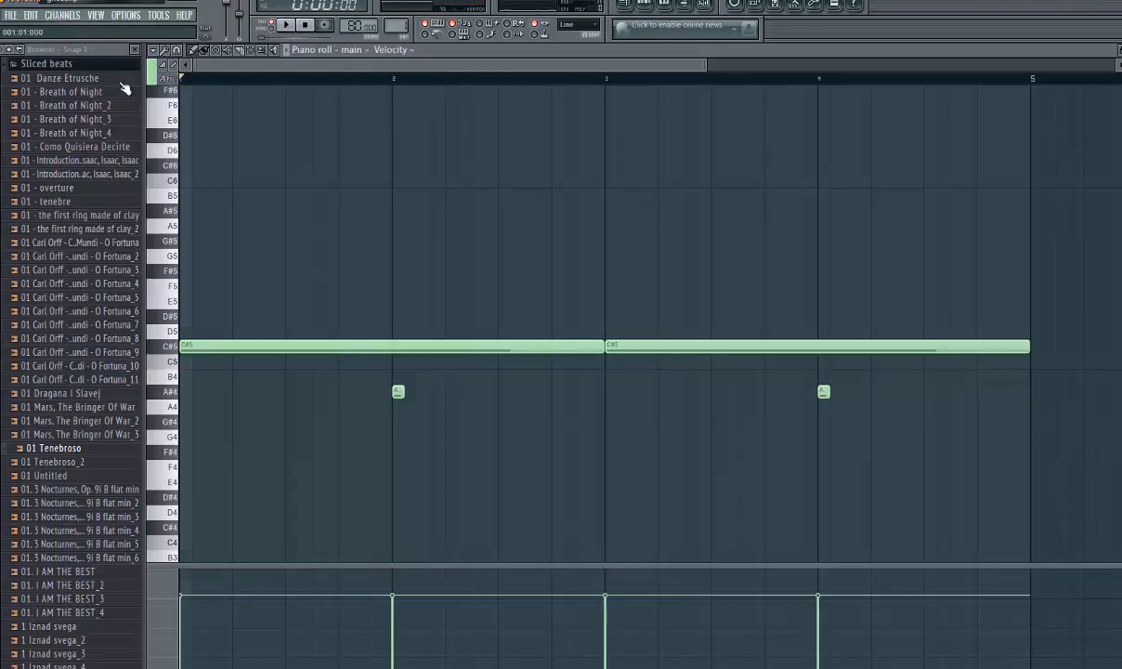
{"action": "key", "text": "space"}
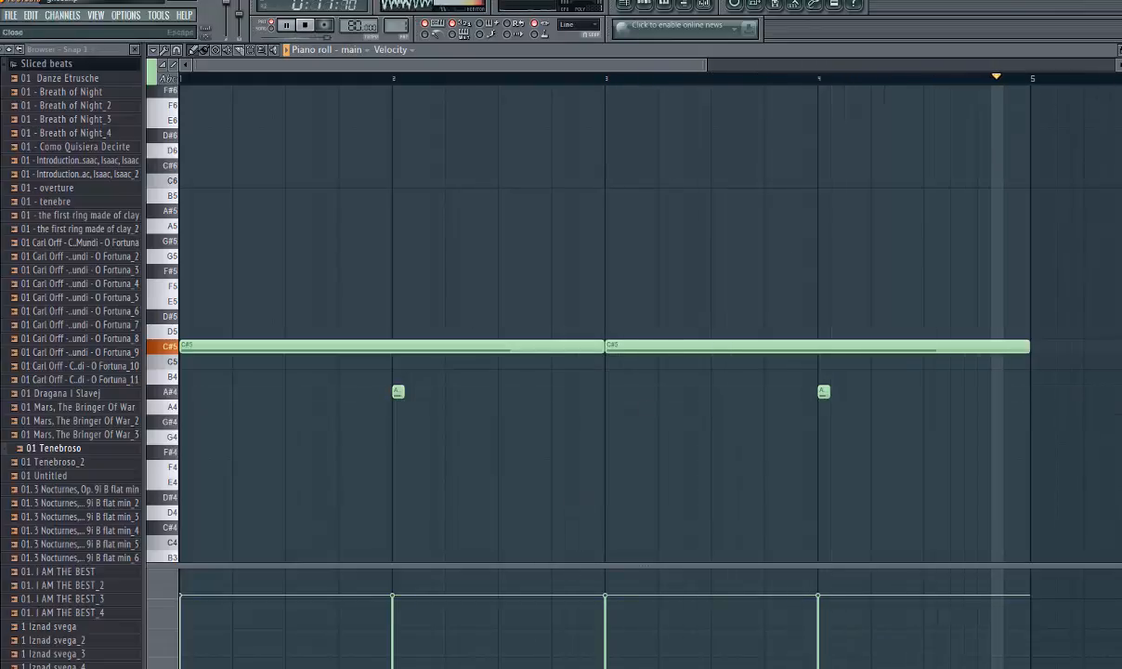
{"action": "key", "text": "Escape"}
{"action": "key", "text": "space"}
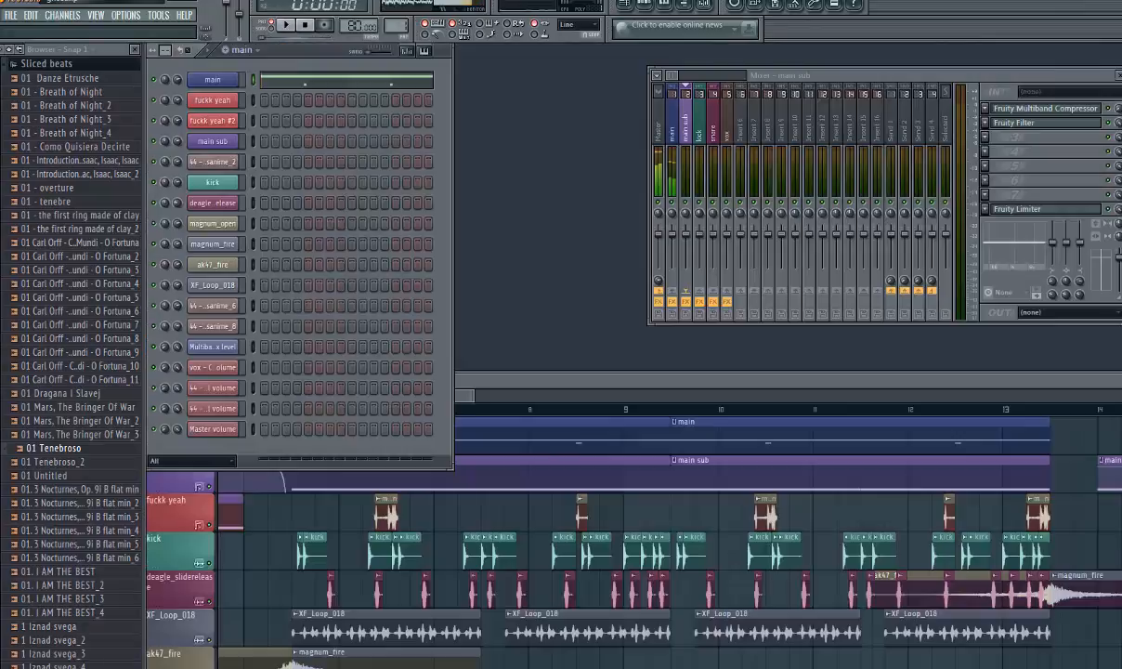
Play the song from just before the drop in song mode and follow the kick, gun sample and loop clips
{"action": "left_click", "coordinate": [457, 398]}
{"action": "left_click", "coordinate": [281, 410]}
{"action": "key", "text": "l"}
{"action": "key", "text": "space"}
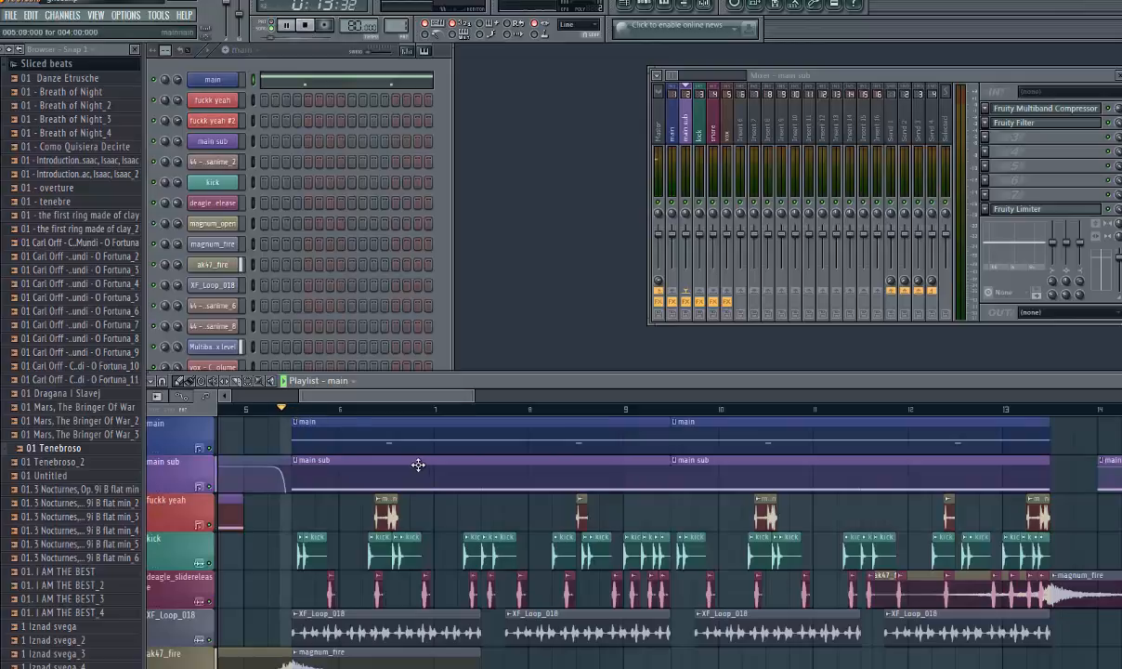
{"action": "scroll", "coordinate": [424, 464], "scroll_direction": "down", "scroll_amount": 1}
{"action": "scroll", "coordinate": [458, 431], "scroll_direction": "down", "scroll_amount": 1}
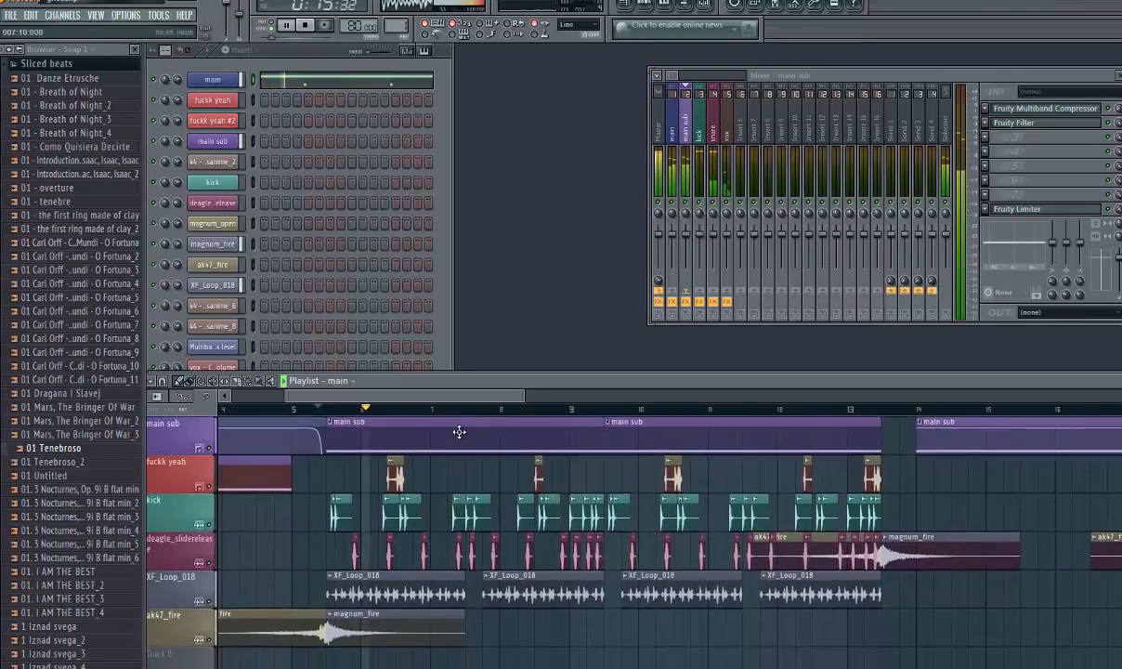
{"action": "left_click_drag", "start_coordinate": [427, 402], "coordinate": [467, 401]}
{"action": "scroll", "coordinate": [431, 556], "scroll_direction": "up", "scroll_amount": 4}
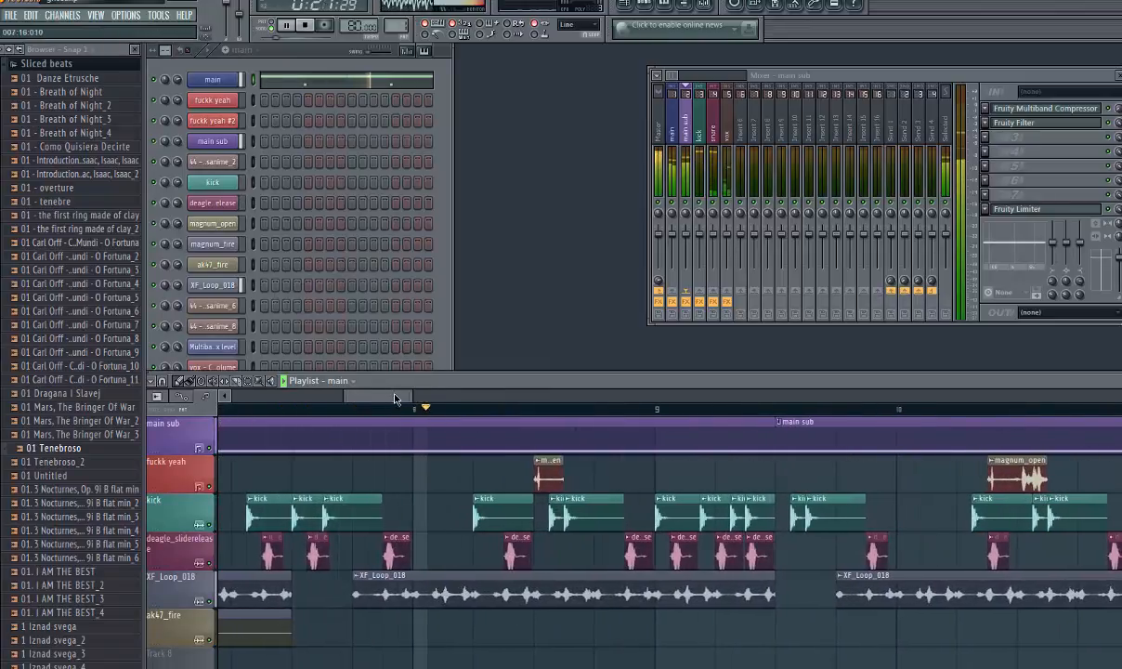
{"action": "left_click_drag", "start_coordinate": [392, 399], "coordinate": [403, 399]}
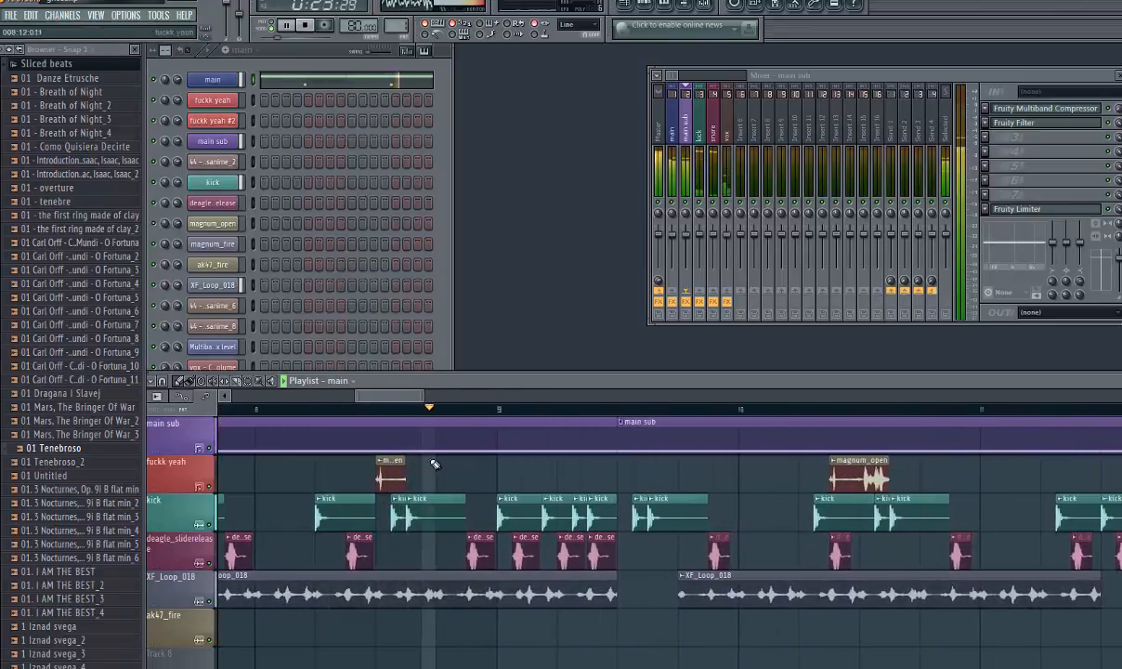
{"action": "key", "text": "space"}
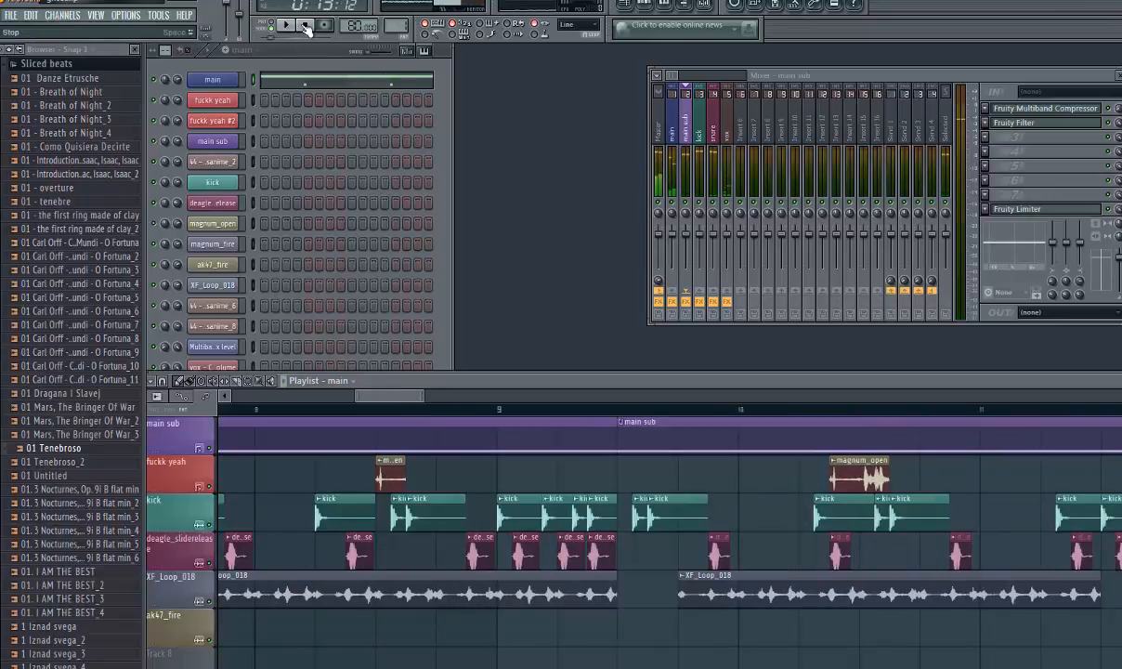
Inspect the deagle_sliderelease channel's sample settings and waveform, close them and return to the start of the drop
{"action": "left_click_drag", "start_coordinate": [358, 400], "coordinate": [310, 399]}
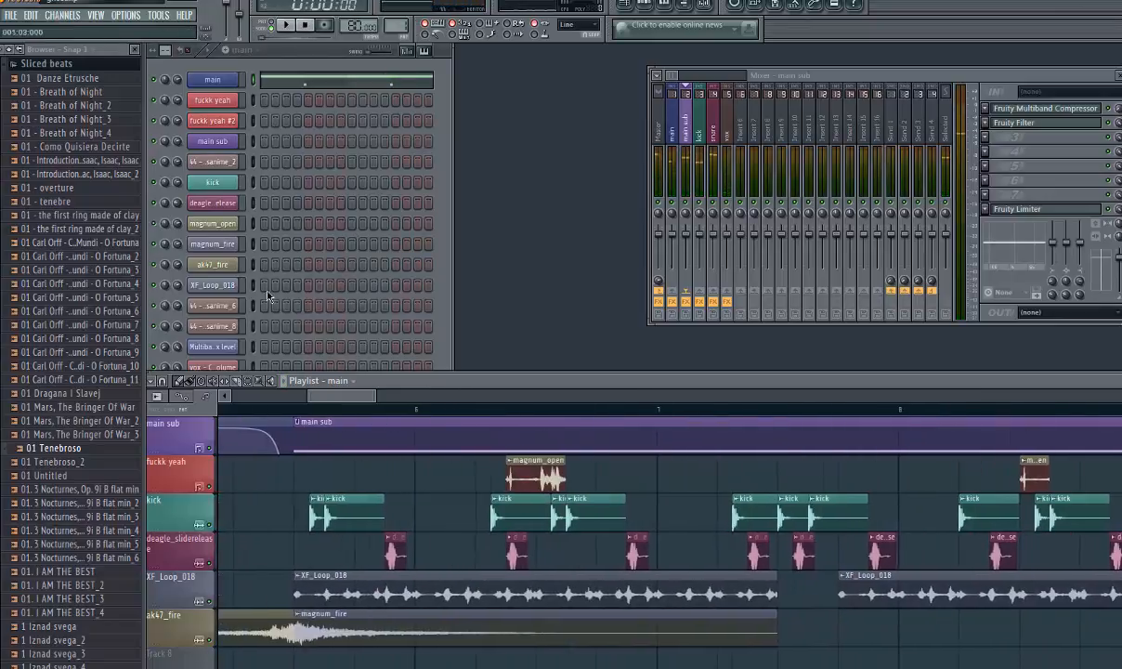
{"action": "left_click", "coordinate": [219, 208]}
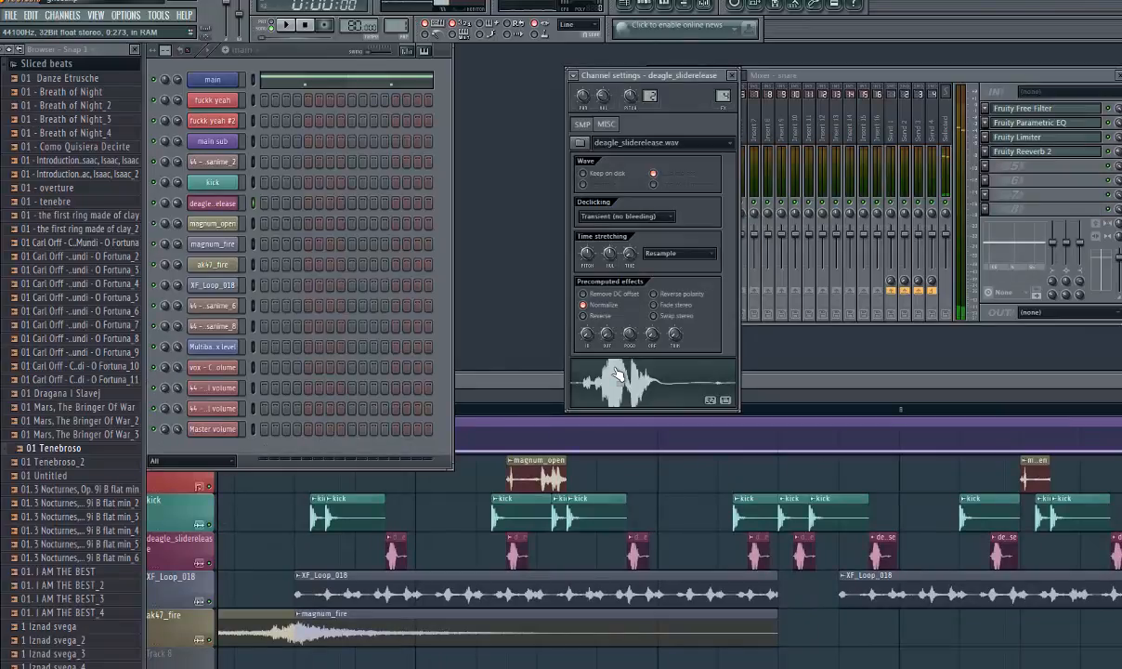
{"action": "left_click", "coordinate": [735, 76]}
{"action": "left_click", "coordinate": [506, 382]}
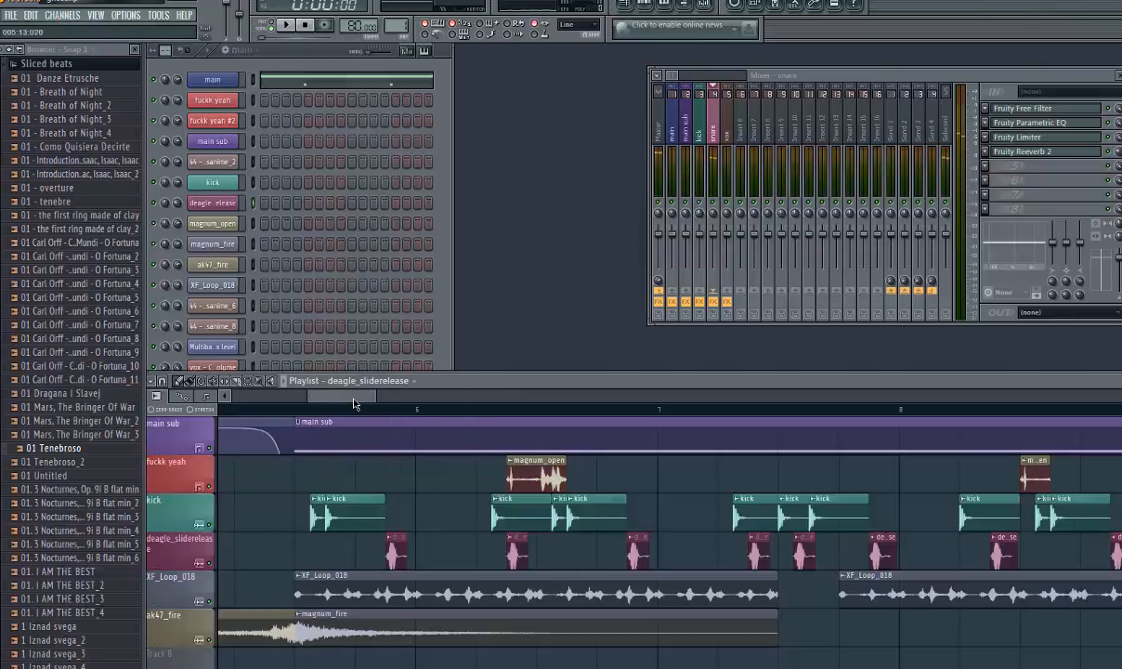
Inspect the magnum_open channel's sample settings and waveform and close them
{"action": "left_click_drag", "start_coordinate": [353, 403], "coordinate": [367, 396]}
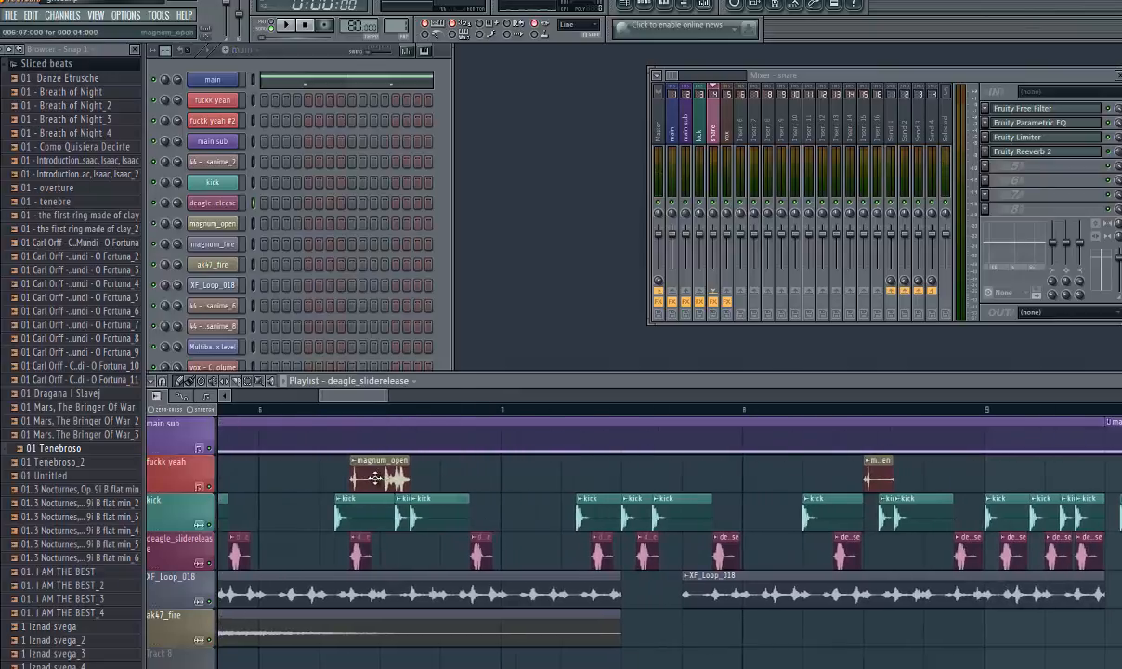
{"action": "left_click", "coordinate": [221, 224]}
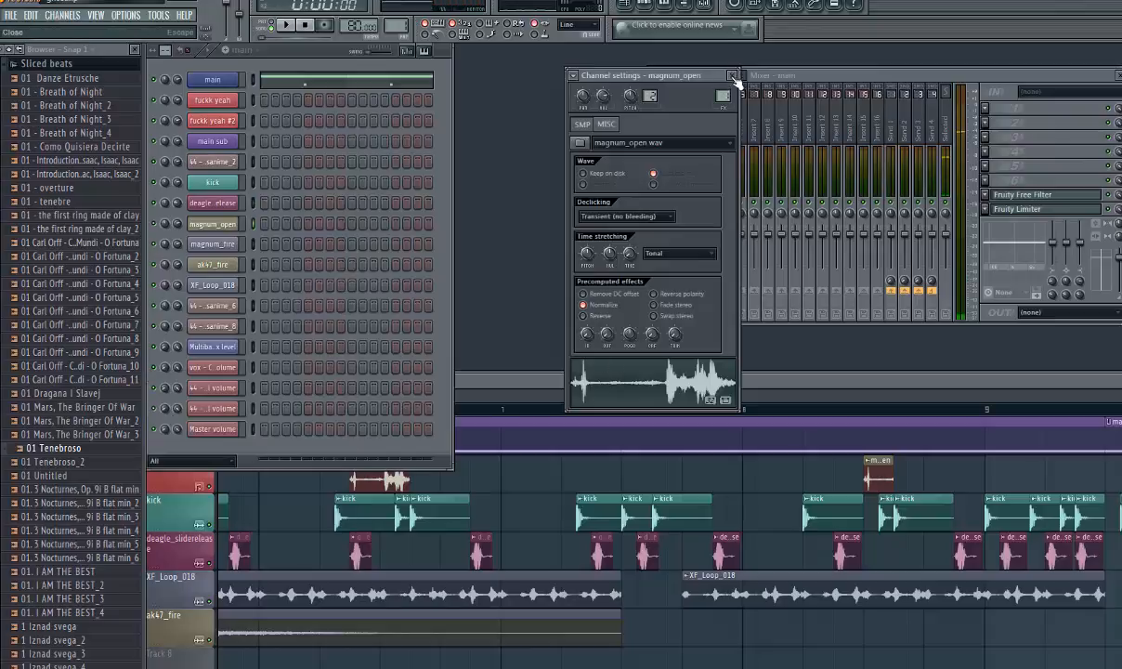
{"action": "left_click", "coordinate": [730, 73]}
{"action": "left_click", "coordinate": [499, 389]}
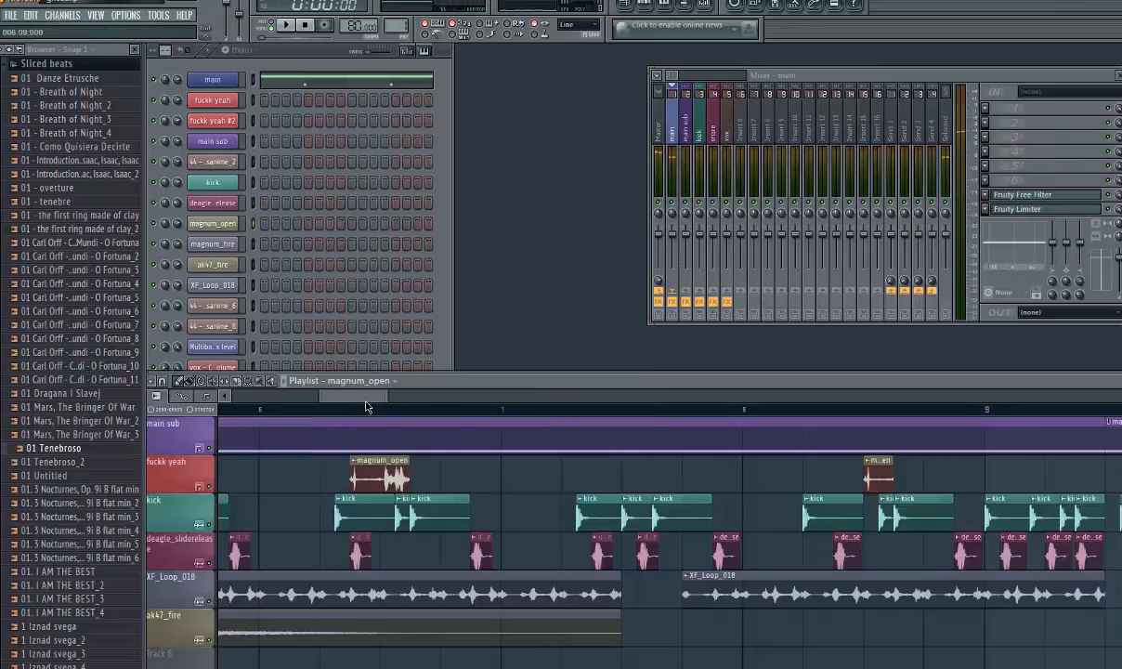
Play the song from the end of the first drop near bar 13 and follow the break into the second drop
{"action": "scroll", "coordinate": [367, 405], "scroll_direction": "left", "scroll_amount": 2}
{"action": "mouse_move", "coordinate": [367, 405]}
{"action": "left_mouse_down"}
{"action": "mouse_move", "coordinate": [349, 400]}
{"action": "mouse_move", "coordinate": [534, 403]}
{"action": "left_mouse_up"}
{"action": "scroll", "coordinate": [497, 512], "scroll_direction": "down", "scroll_amount": 2}
{"action": "scroll", "coordinate": [497, 513], "scroll_direction": "down", "scroll_amount": 3}
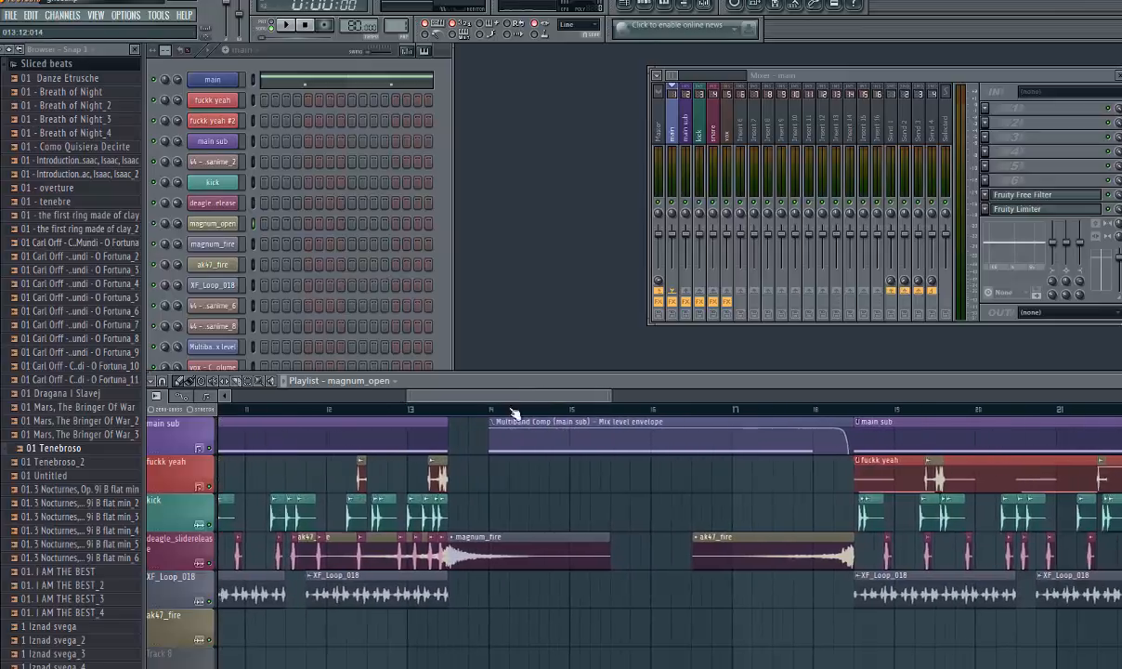
{"action": "left_click", "coordinate": [443, 410]}
{"action": "key", "text": "space"}
{"action": "left_click_drag", "start_coordinate": [462, 398], "coordinate": [550, 401]}
{"action": "scroll", "coordinate": [485, 500], "scroll_direction": "up", "scroll_amount": 1}
{"action": "scroll", "coordinate": [561, 511], "scroll_direction": "up", "scroll_amount": 5}
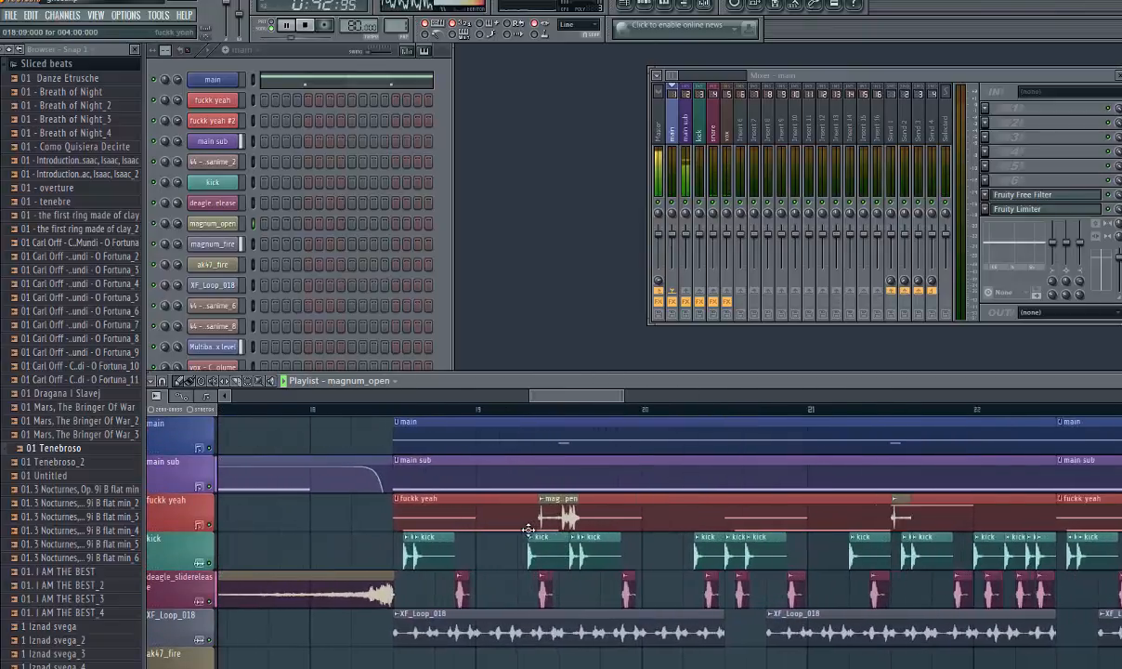
Select the fuckk yeah pattern to show its two channels' notes while the song keeps playing
{"action": "left_click", "coordinate": [261, 57]}
{"action": "left_click", "coordinate": [259, 93]}
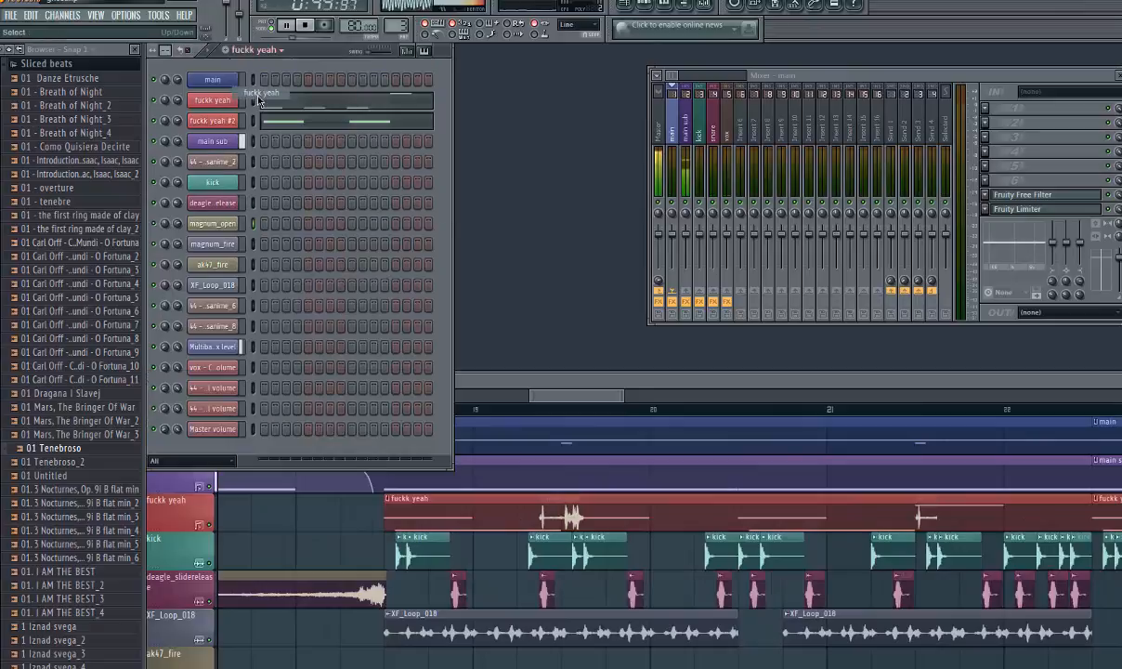
{"action": "left_click", "coordinate": [548, 402]}
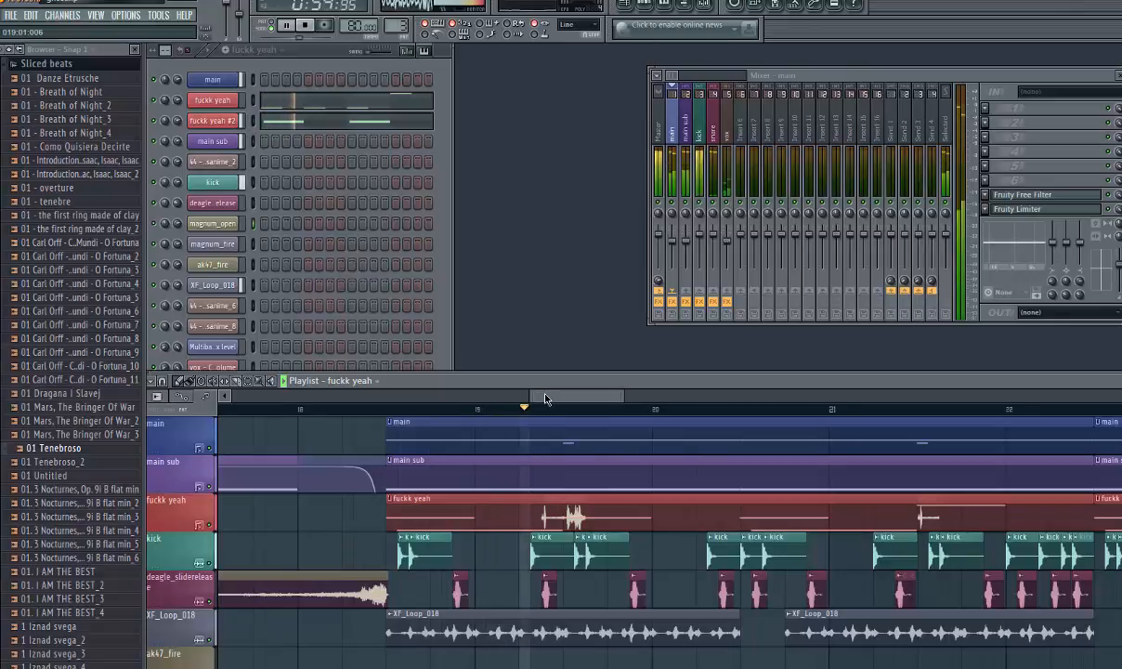
Follow the second drop's pattern, kick, gun sample and loop clips through to the end of the arrangement
{"action": "left_click", "coordinate": [177, 105]}
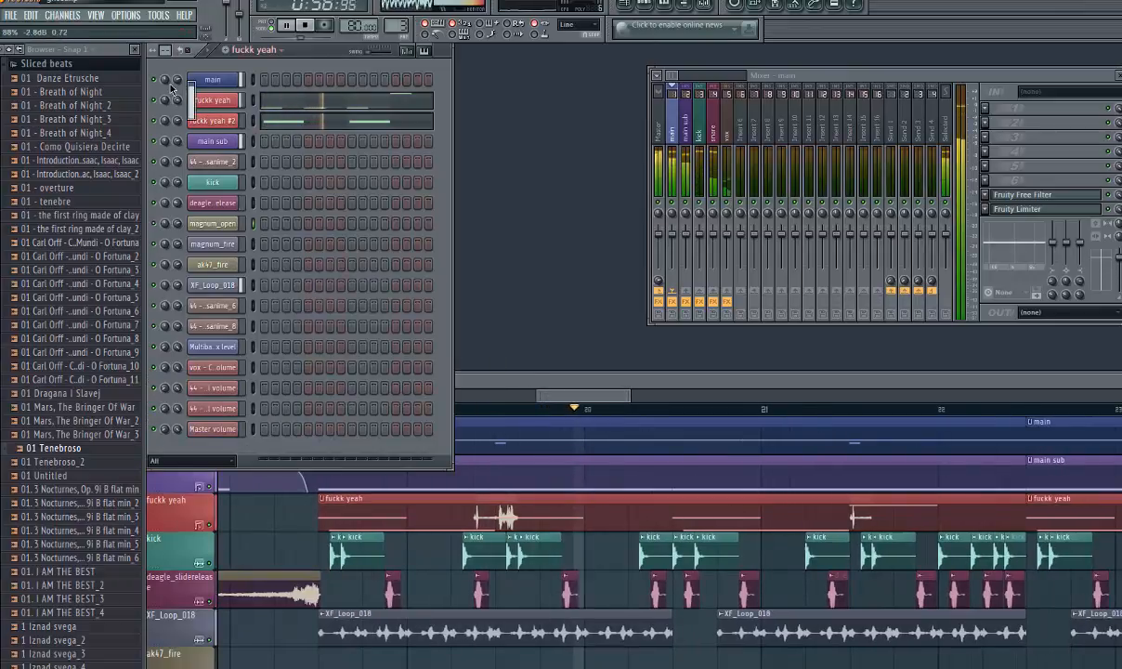
{"action": "left_click", "coordinate": [561, 403]}
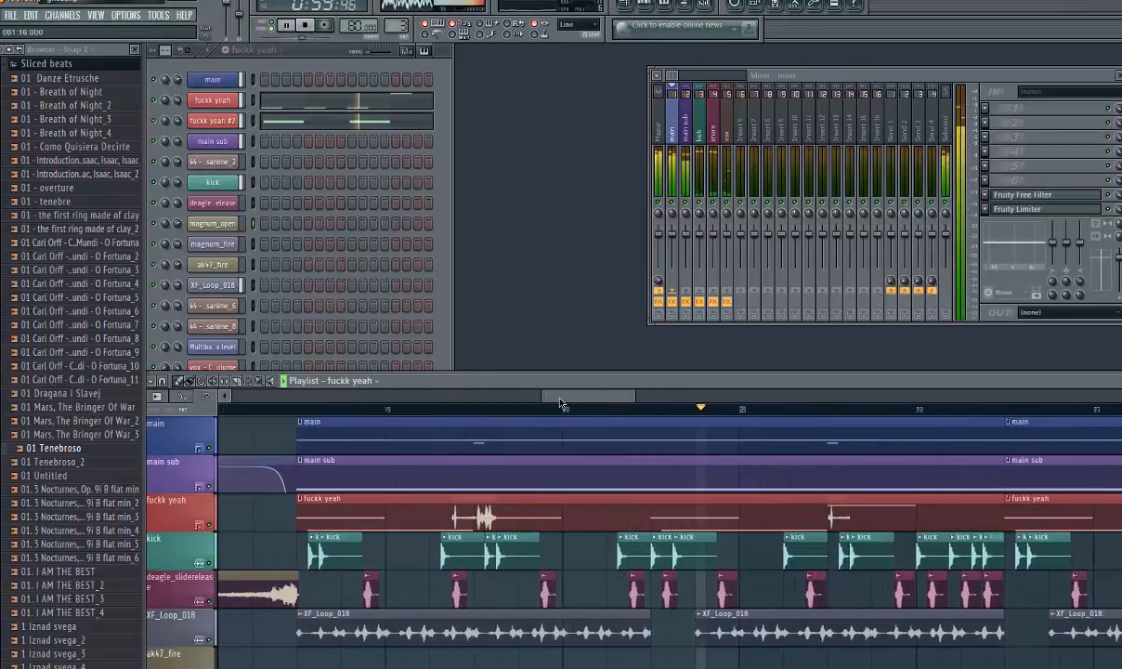
{"action": "left_click", "coordinate": [186, 126]}
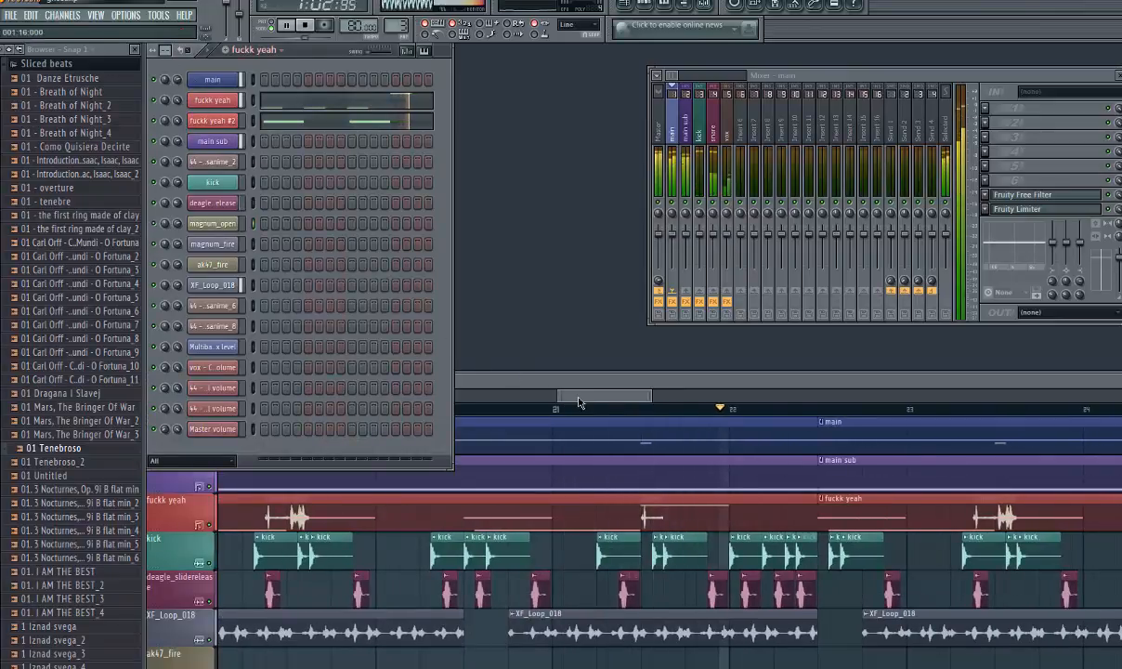
{"action": "left_click", "coordinate": [611, 395]}
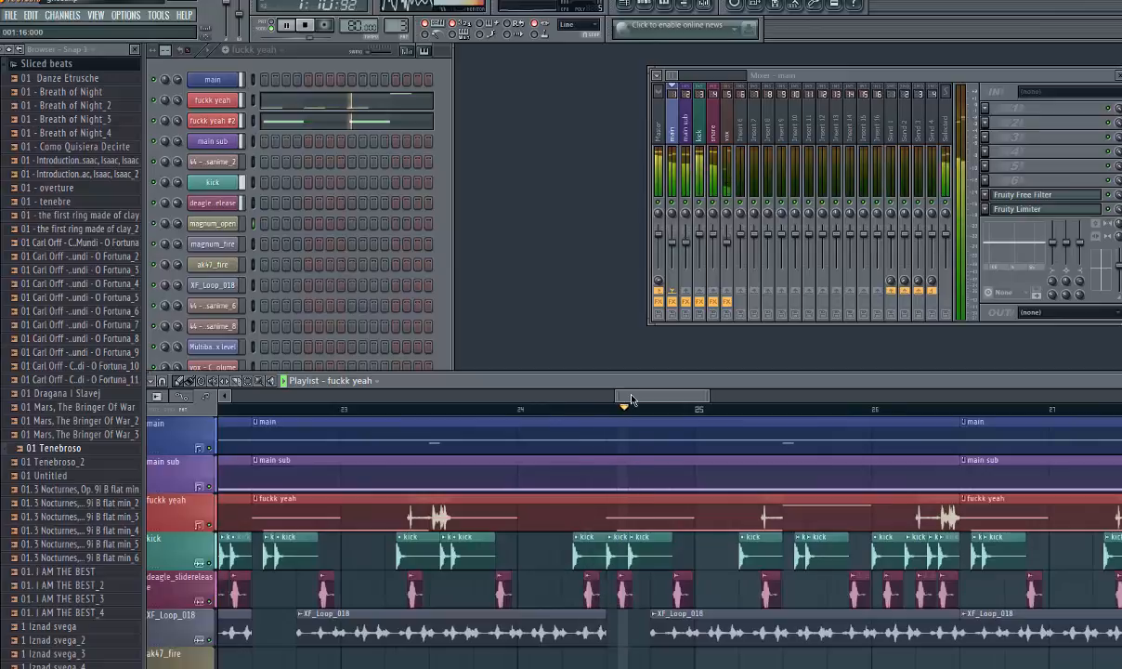
{"action": "left_click_drag", "start_coordinate": [631, 400], "coordinate": [746, 403]}
{"action": "scroll", "coordinate": [630, 523], "scroll_direction": "down", "scroll_amount": 4}
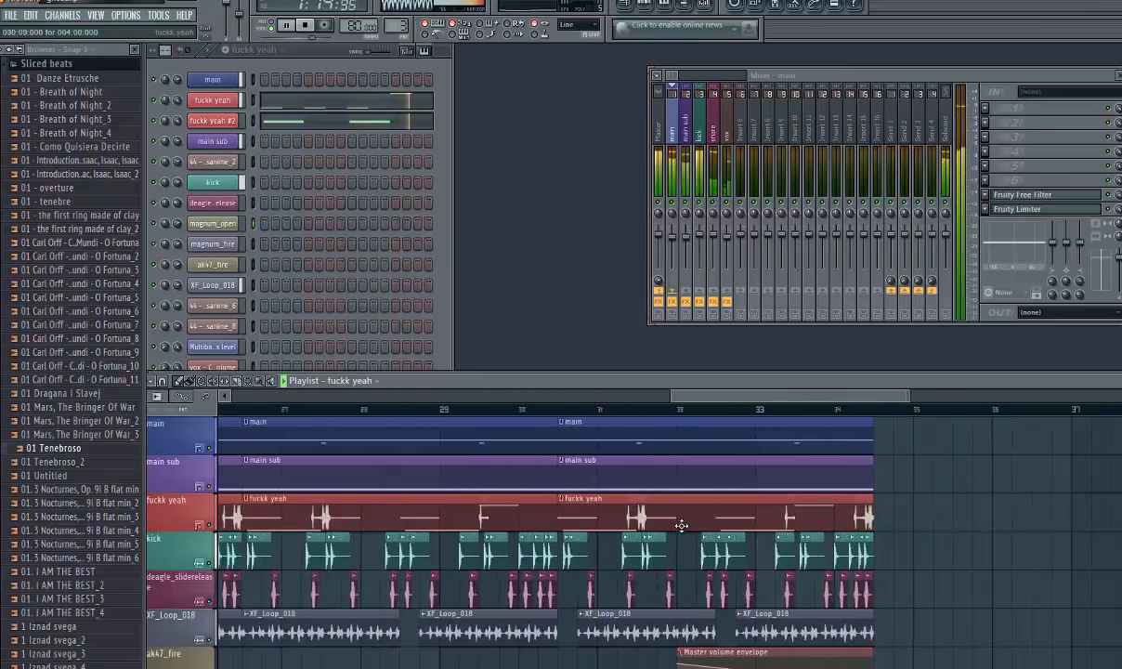
{"action": "scroll", "coordinate": [631, 523], "scroll_direction": "down", "scroll_amount": 1}
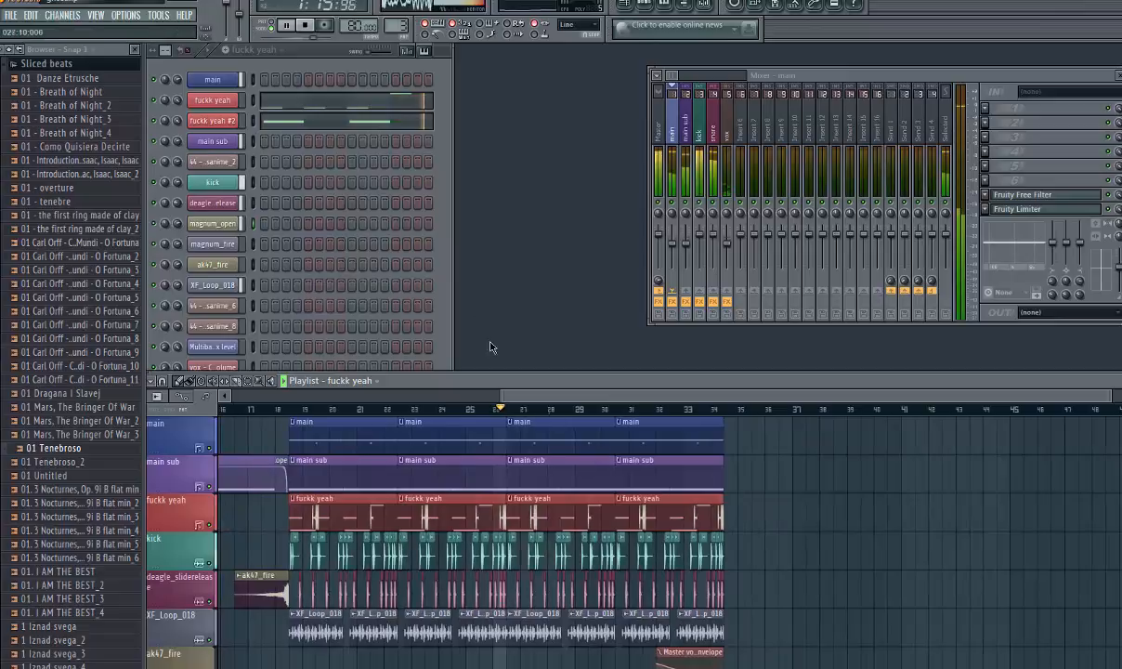
Stop the song, switch to pattern mode and listen to the fuckk yeah pattern by itself
{"action": "left_click", "coordinate": [305, 26]}
{"action": "left_click", "coordinate": [308, 30]}
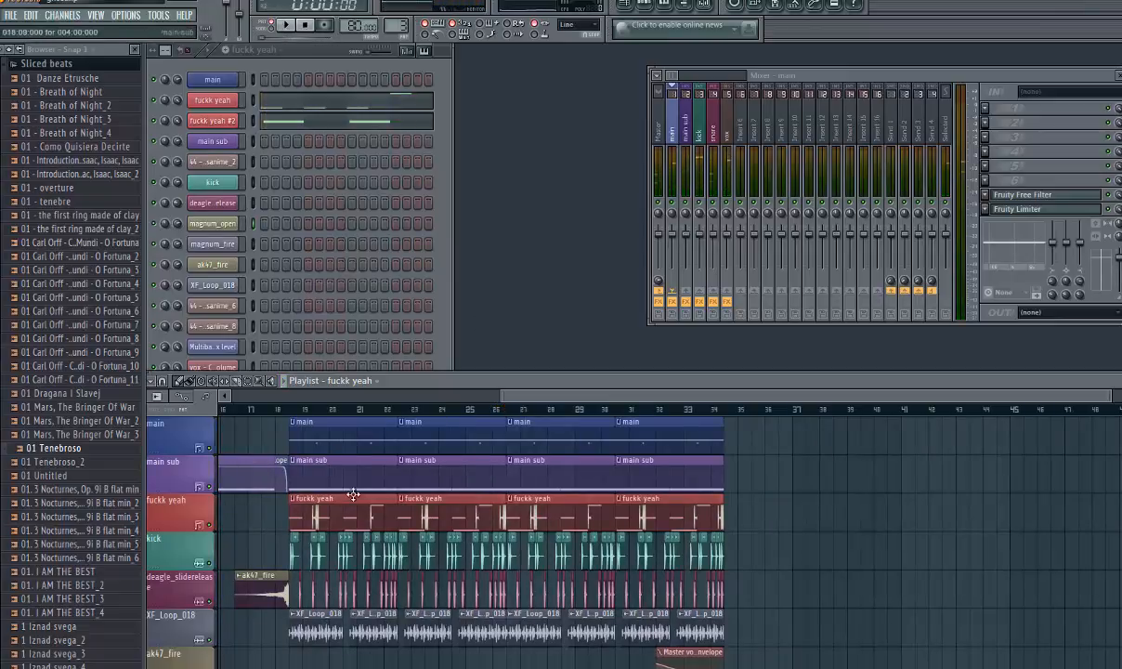
{"action": "left_click", "coordinate": [287, 26]}
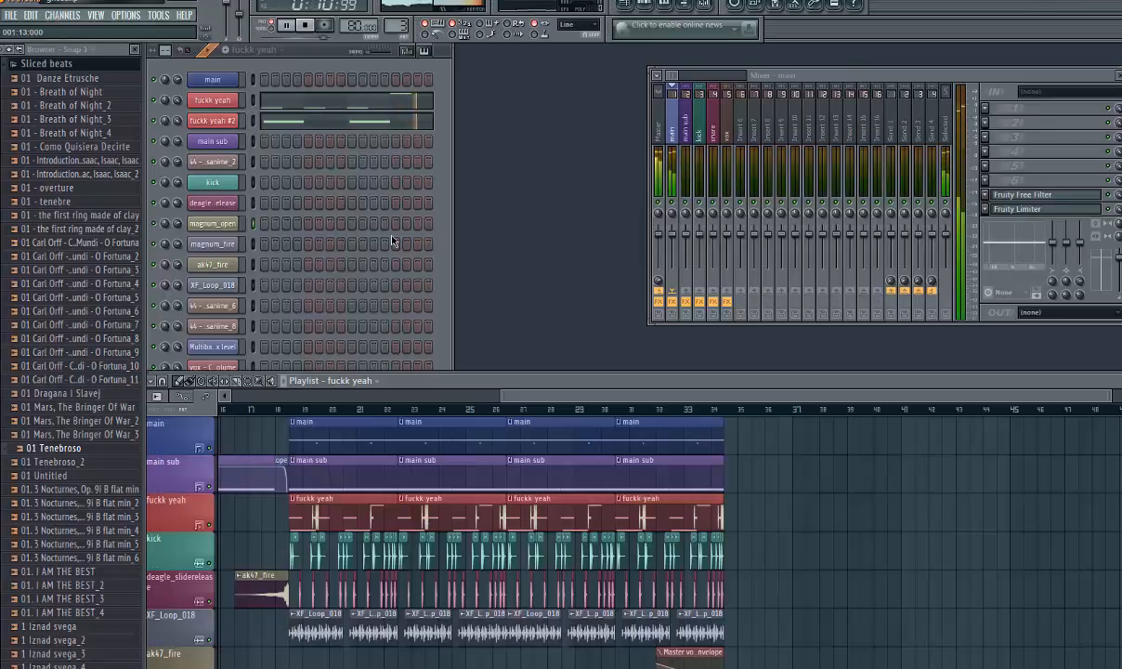
{"action": "key", "text": "space"}
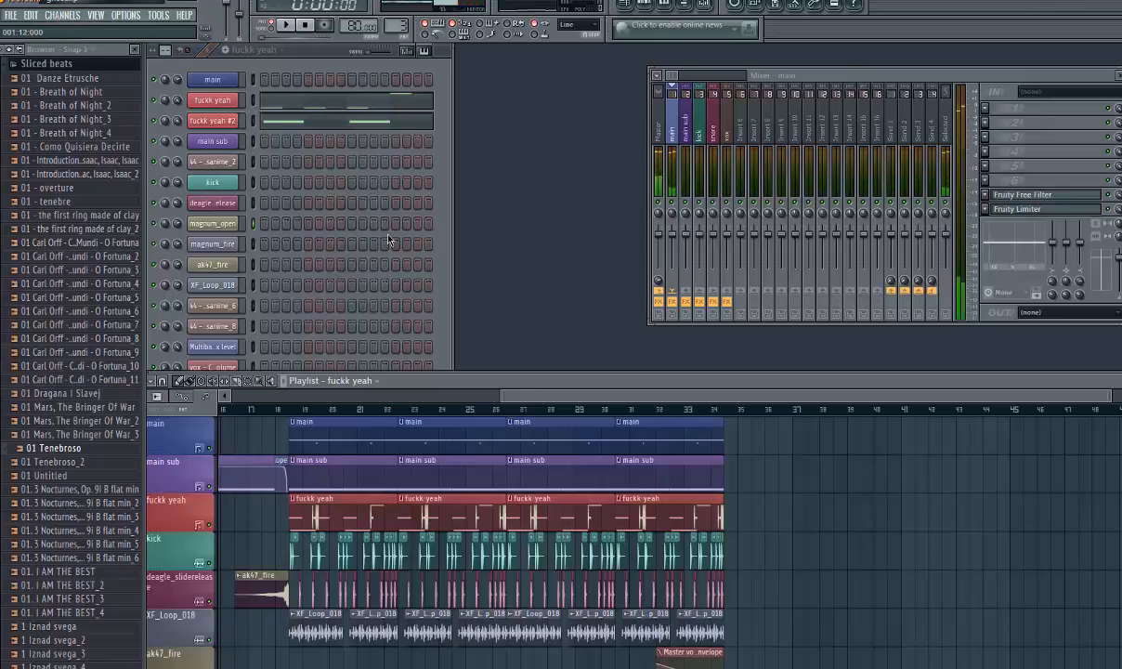
Open the fuckk yeah channel's notes in the piano roll, examine the full four-bar pattern and close it
{"action": "left_click", "coordinate": [397, 102]}
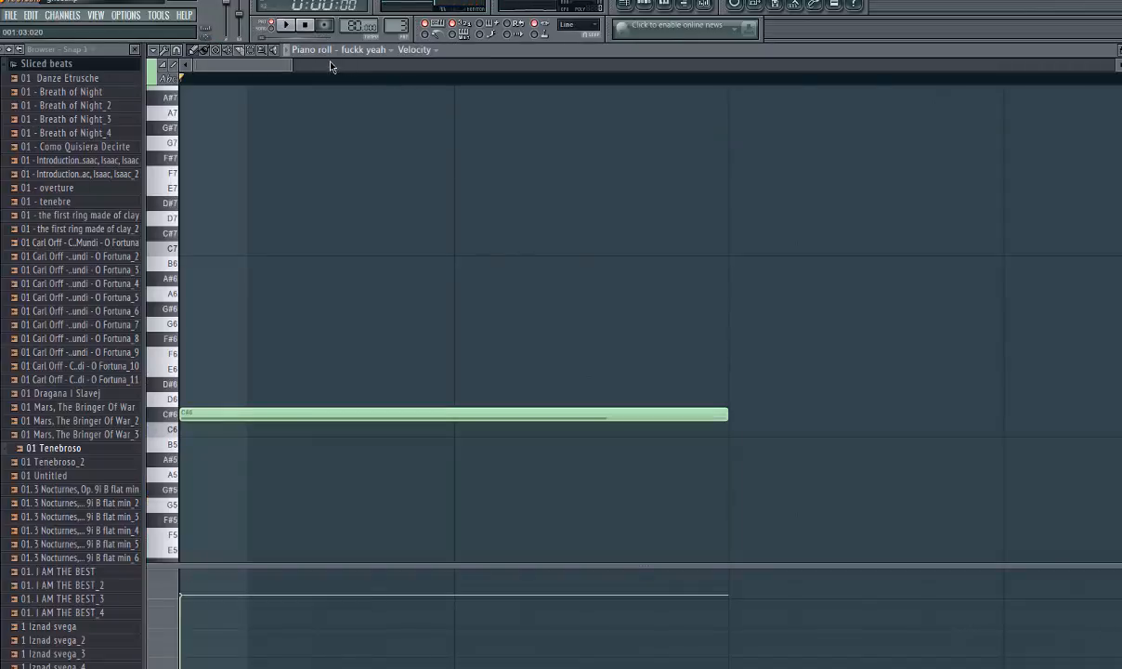
{"action": "scroll", "coordinate": [381, 392], "scroll_direction": "down", "scroll_amount": 6}
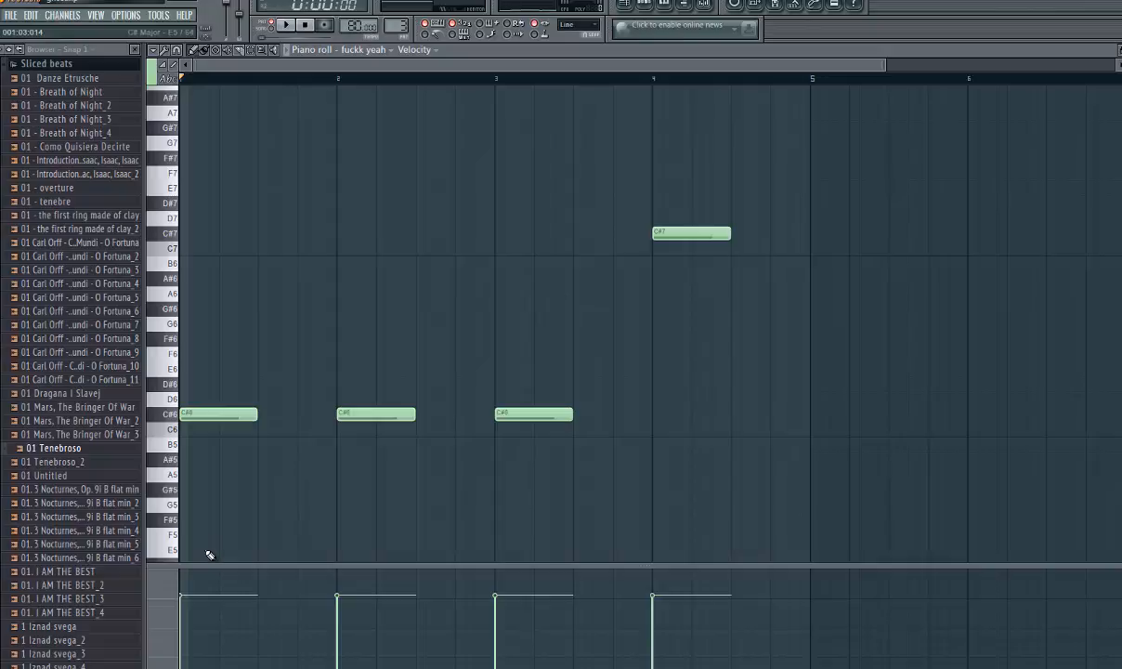
{"action": "scroll", "coordinate": [210, 554], "scroll_direction": "down", "scroll_amount": 3}
{"action": "scroll", "coordinate": [196, 310], "scroll_direction": "up", "scroll_amount": 3}
{"action": "left_click", "coordinate": [1121, 50]}
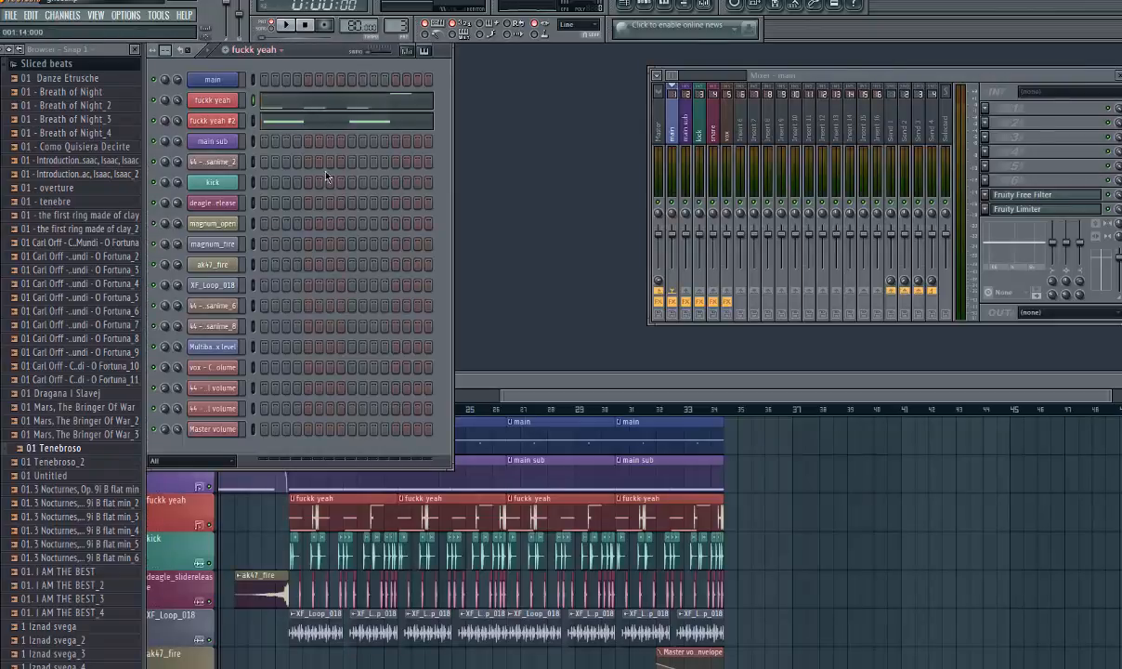
Open the fuckk yeah #2 channel's notes in the piano roll, listen to the pattern briefly and close it
{"action": "left_click", "coordinate": [302, 123]}
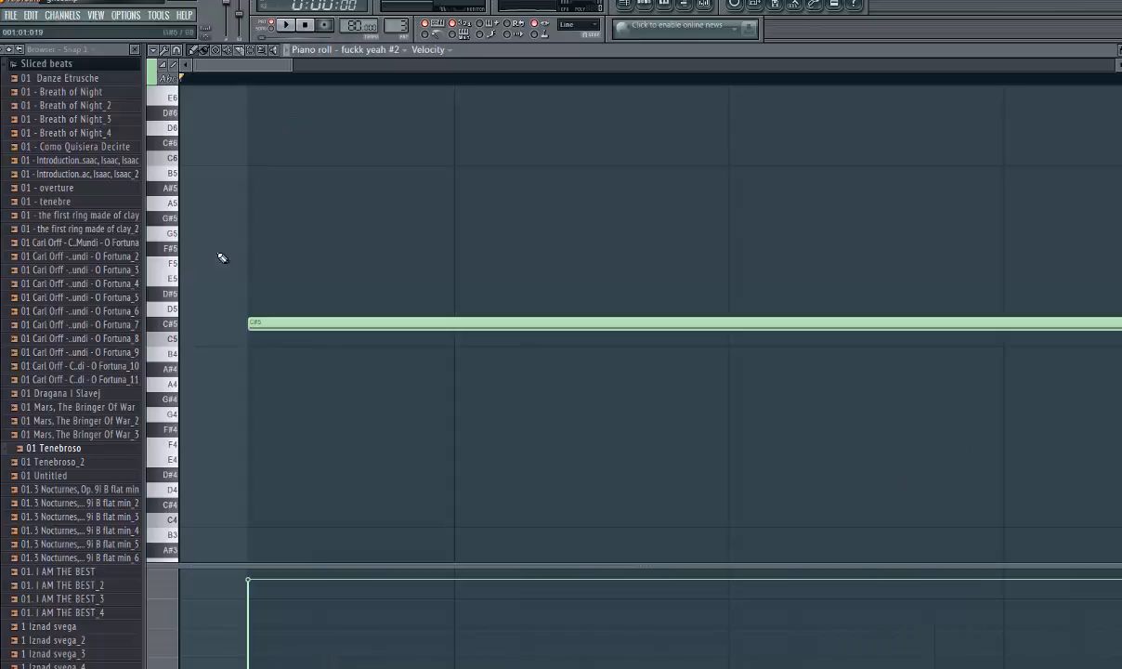
{"action": "left_click", "coordinate": [291, 24]}
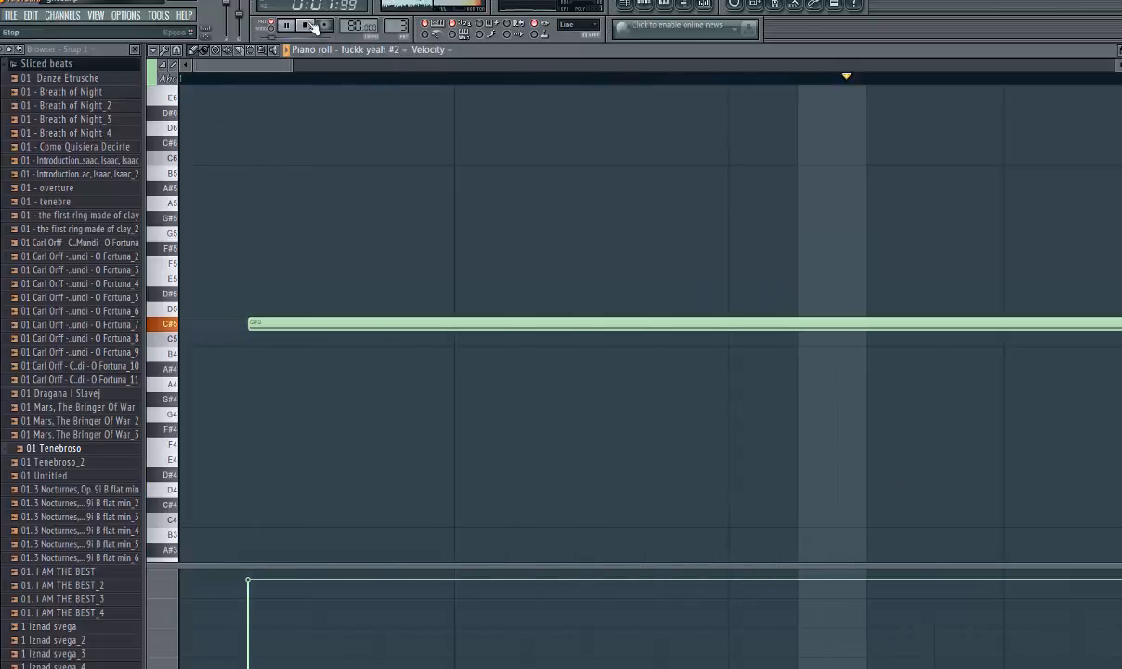
{"action": "left_click", "coordinate": [311, 25]}
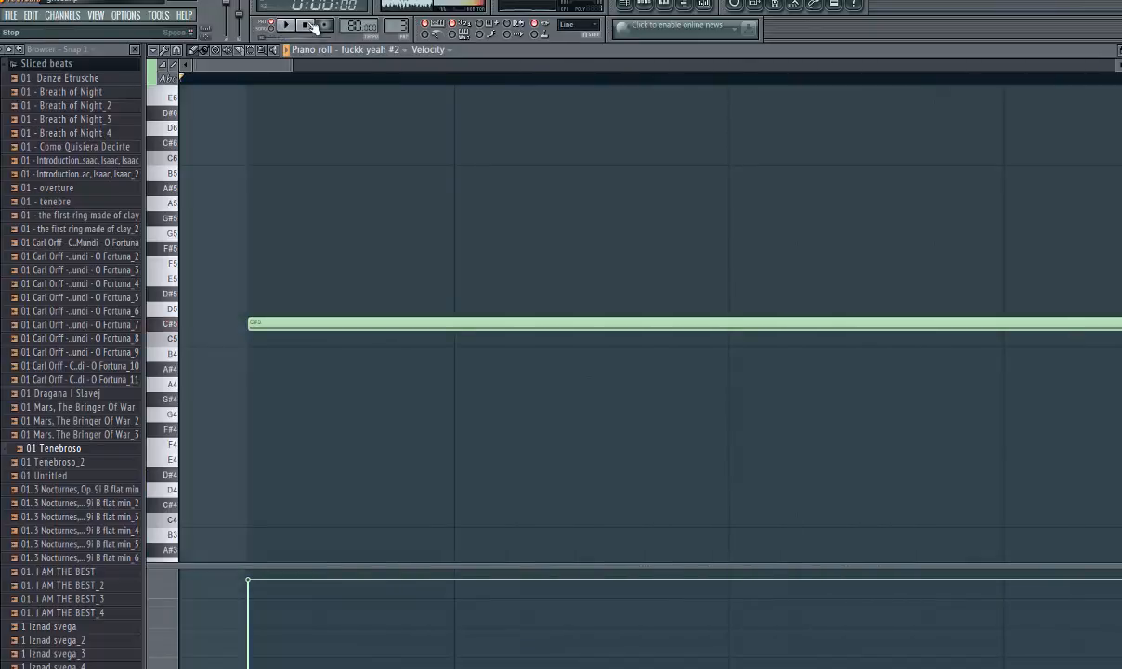
{"action": "left_click", "coordinate": [1120, 50]}
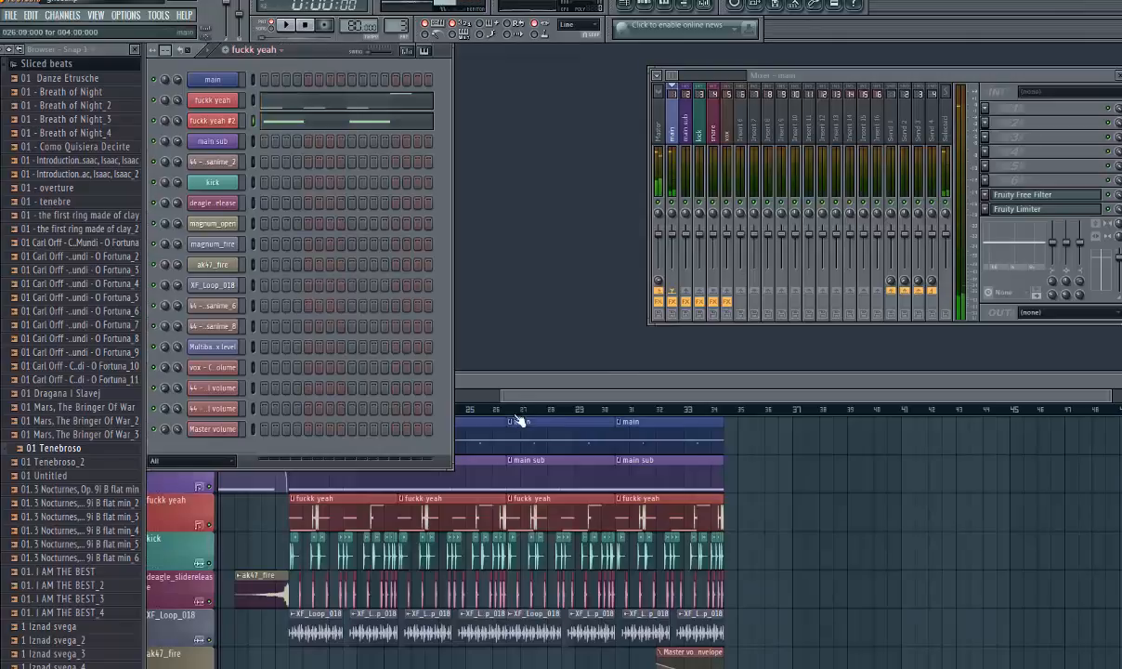
Review the whole arrangement in the playlist and return the song position to the beginning
{"action": "left_click_drag", "start_coordinate": [509, 395], "coordinate": [388, 387]}
{"action": "left_click", "coordinate": [473, 410]}
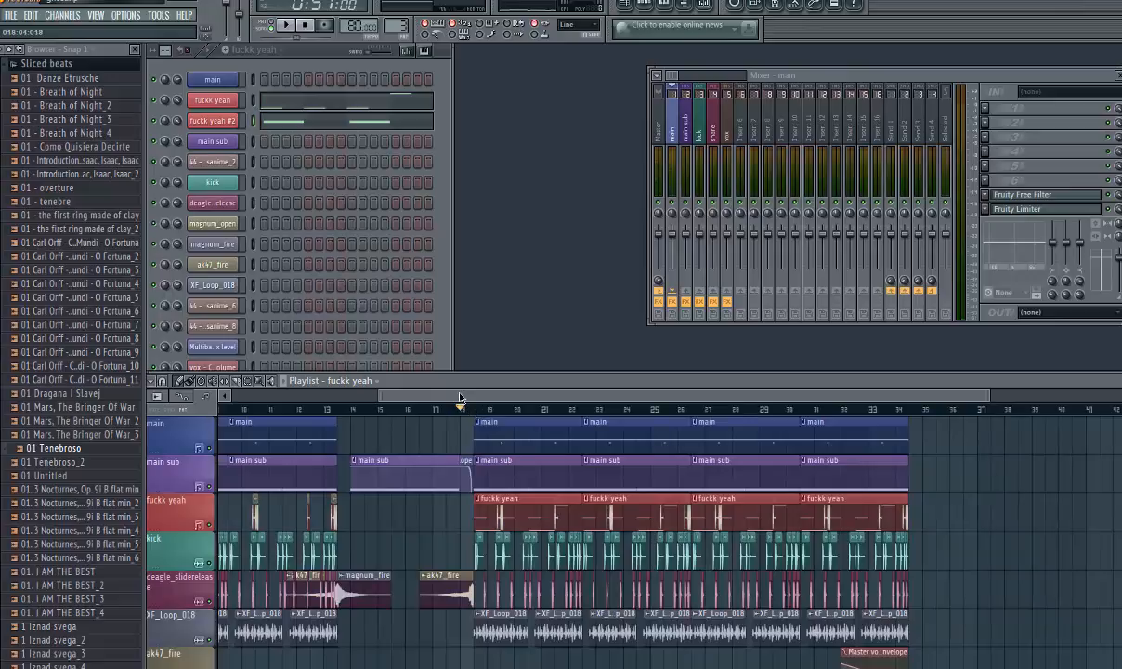
{"action": "left_click_drag", "start_coordinate": [459, 397], "coordinate": [308, 379]}
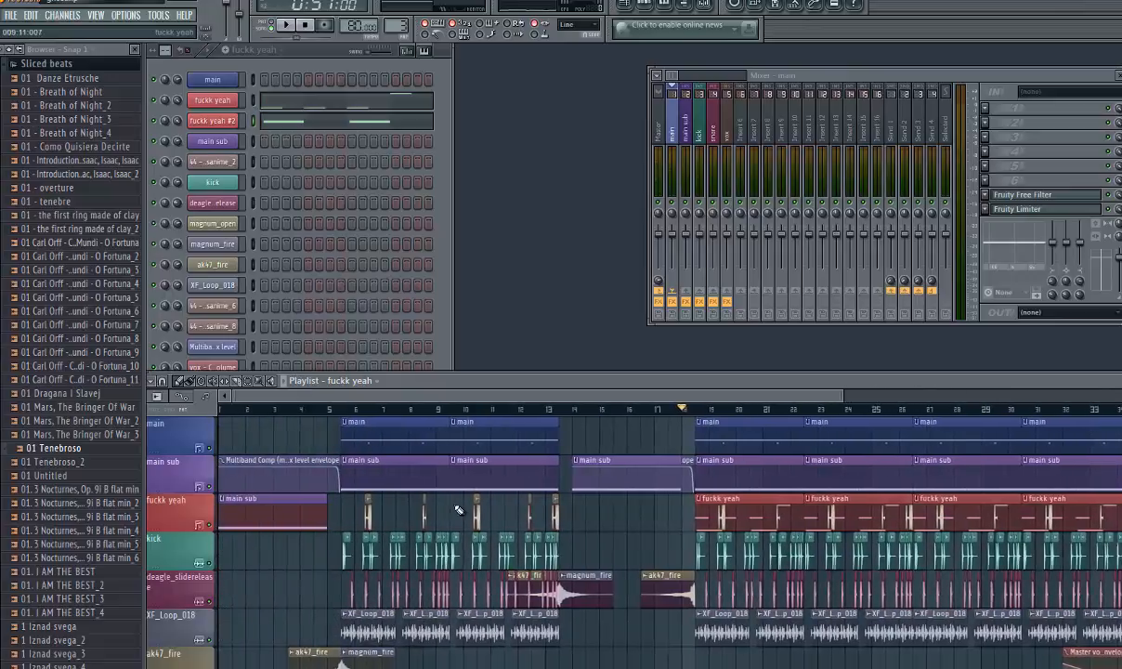
{"action": "scroll", "coordinate": [455, 505], "scroll_direction": "down", "scroll_amount": 2}
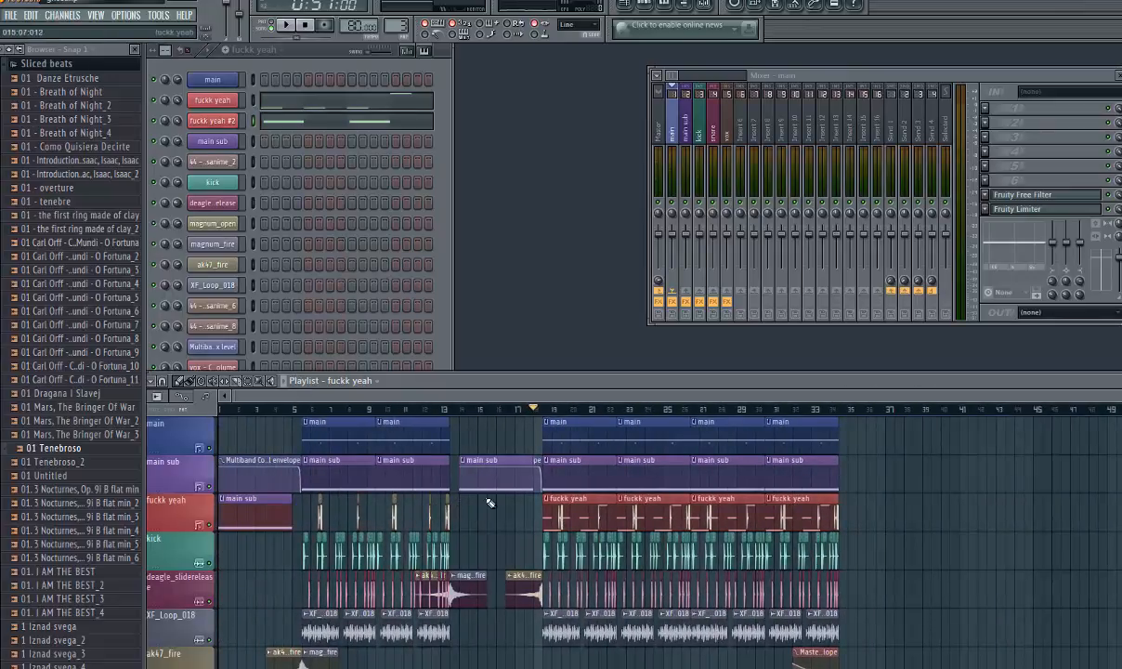
{"action": "left_click", "coordinate": [433, 409]}
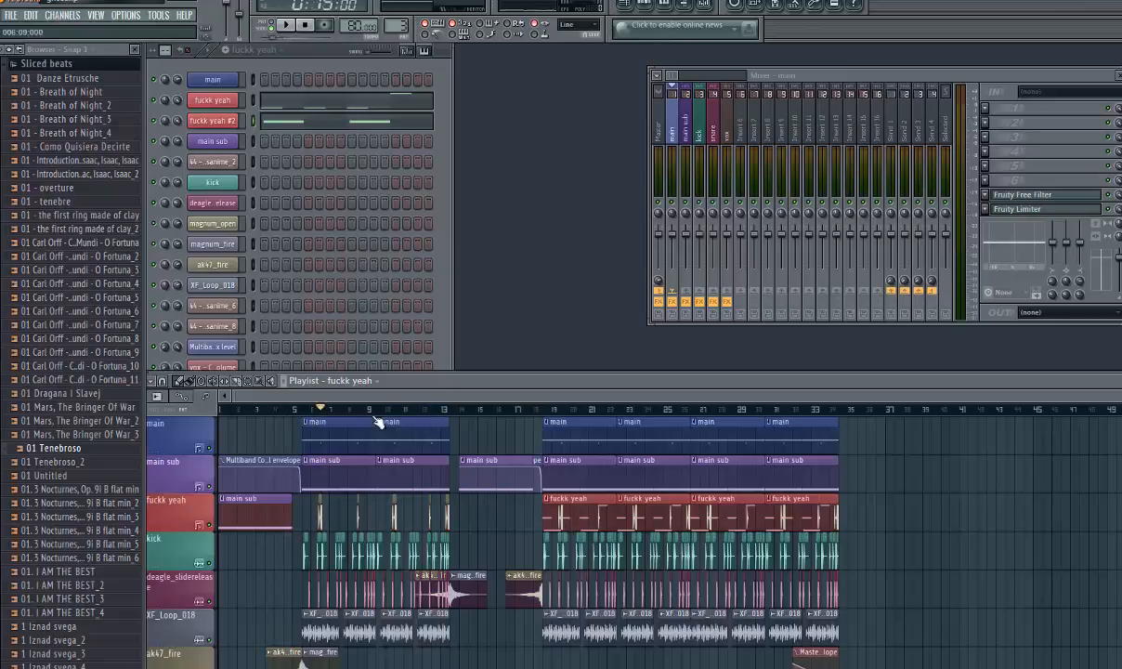
{"action": "left_click_drag", "start_coordinate": [376, 418], "coordinate": [468, 436]}
{"action": "mouse_move", "coordinate": [548, 449]}
{"action": "left_mouse_down"}
{"action": "mouse_move", "coordinate": [814, 450]}
{"action": "mouse_move", "coordinate": [604, 482]}
{"action": "mouse_move", "coordinate": [841, 533]}
{"action": "mouse_move", "coordinate": [220, 468]}
{"action": "mouse_move", "coordinate": [176, 451]}
{"action": "left_mouse_up"}
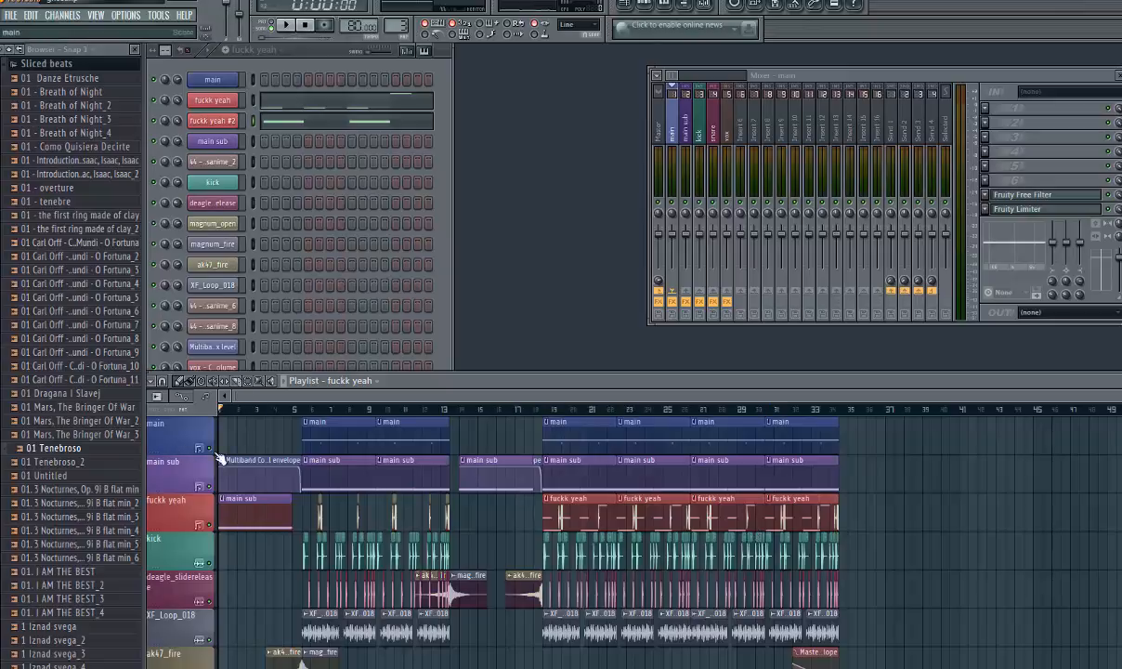
Examine the playlist tracks closely around the break between the drops and back at the song's intro
{"action": "scroll", "coordinate": [395, 538], "scroll_direction": "down", "scroll_amount": 4}
{"action": "scroll", "coordinate": [409, 548], "scroll_direction": "up", "scroll_amount": 4}
{"action": "scroll", "coordinate": [435, 562], "scroll_direction": "up", "scroll_amount": 8}
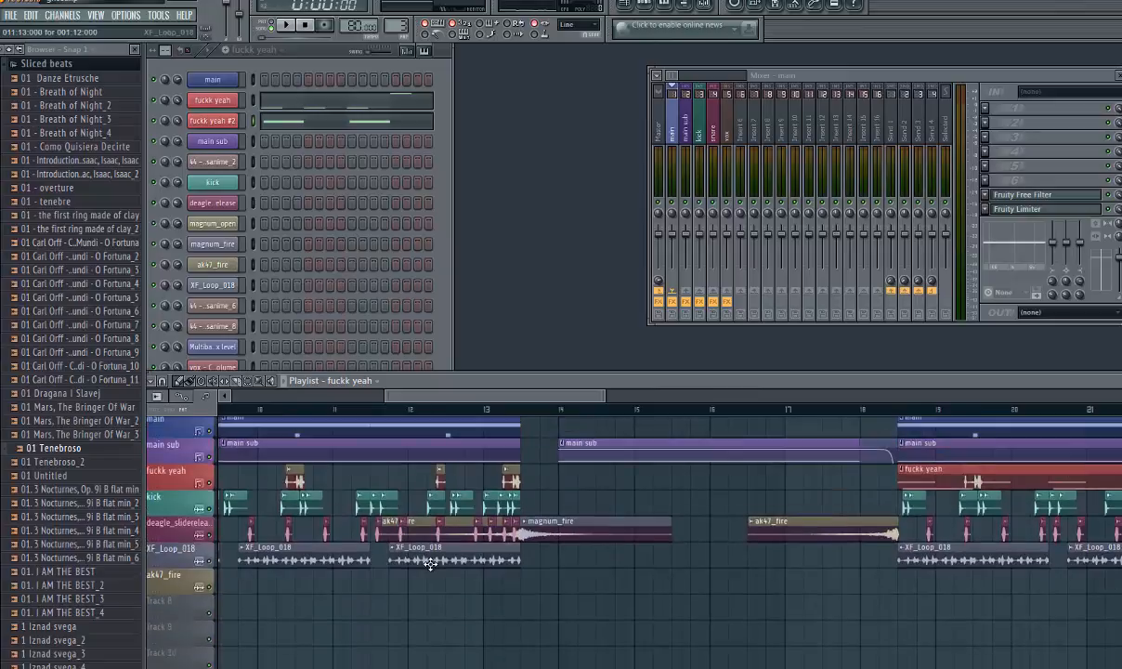
{"action": "scroll", "coordinate": [404, 538], "scroll_direction": "up", "scroll_amount": 4}
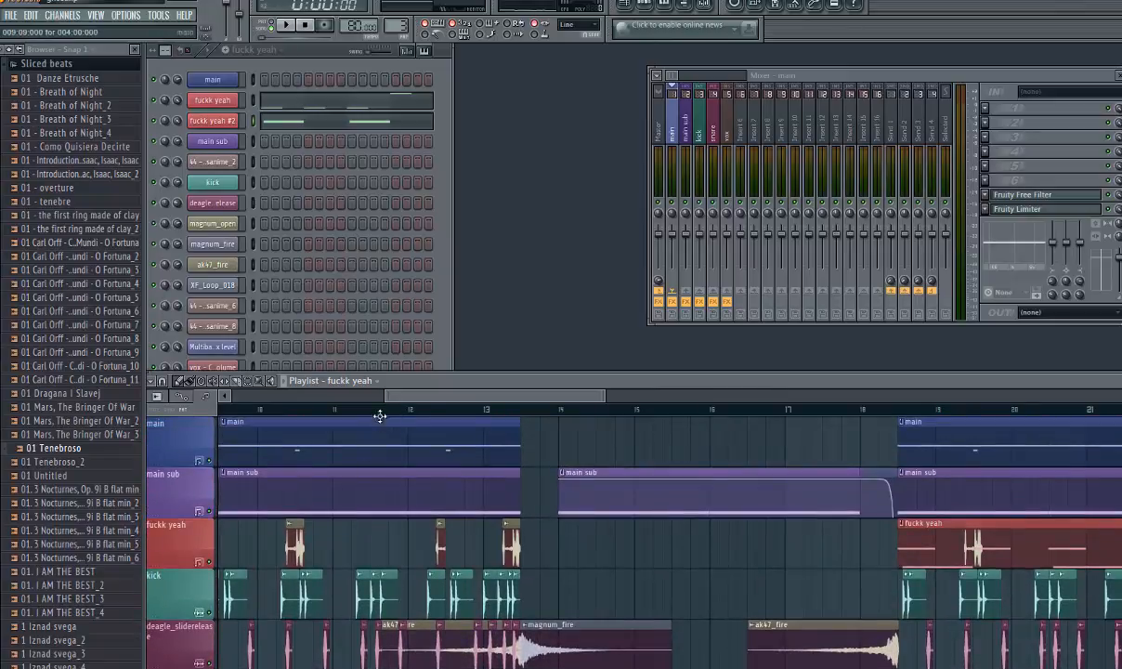
{"action": "left_click_drag", "start_coordinate": [397, 399], "coordinate": [239, 399]}
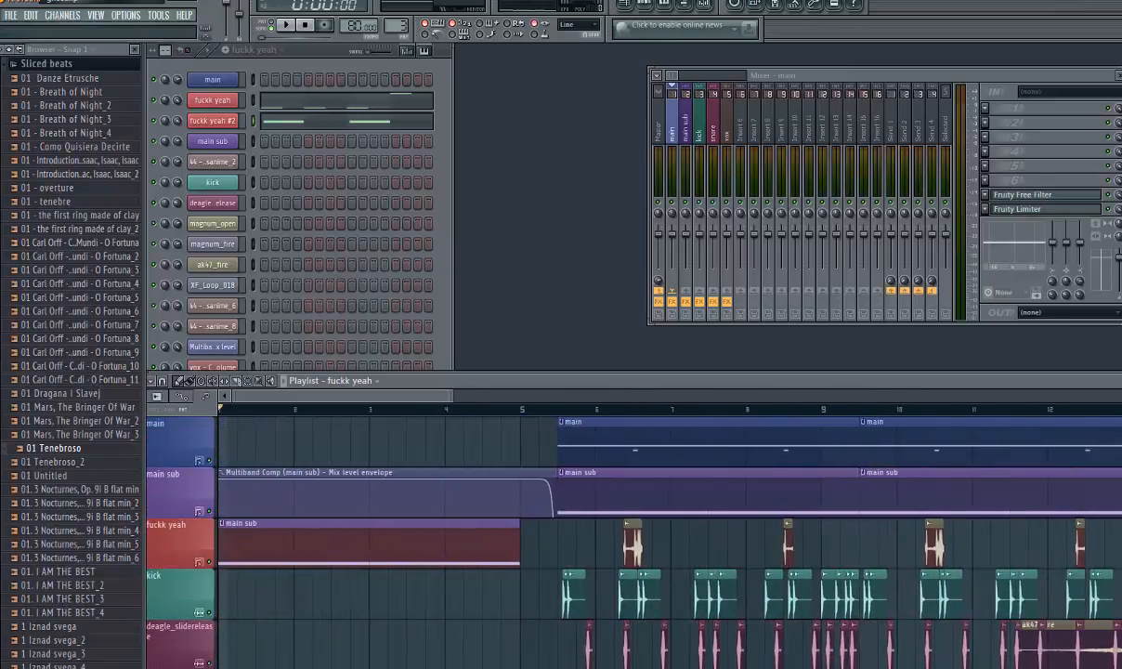